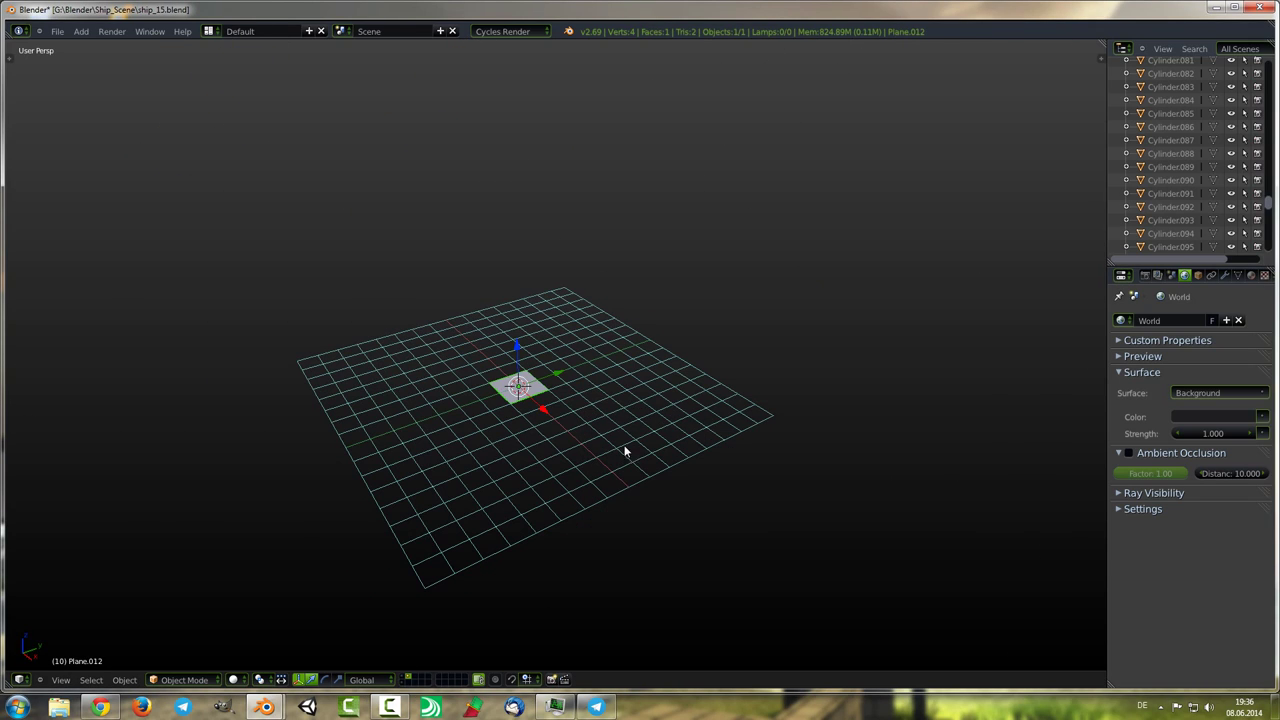
Add an Ocean modifier to the plane with resolution 19 and random seed 24.
left_click(1225, 275)
left_click(1190, 320)
left_click(1160, 520)
type("4")
key("Tab")
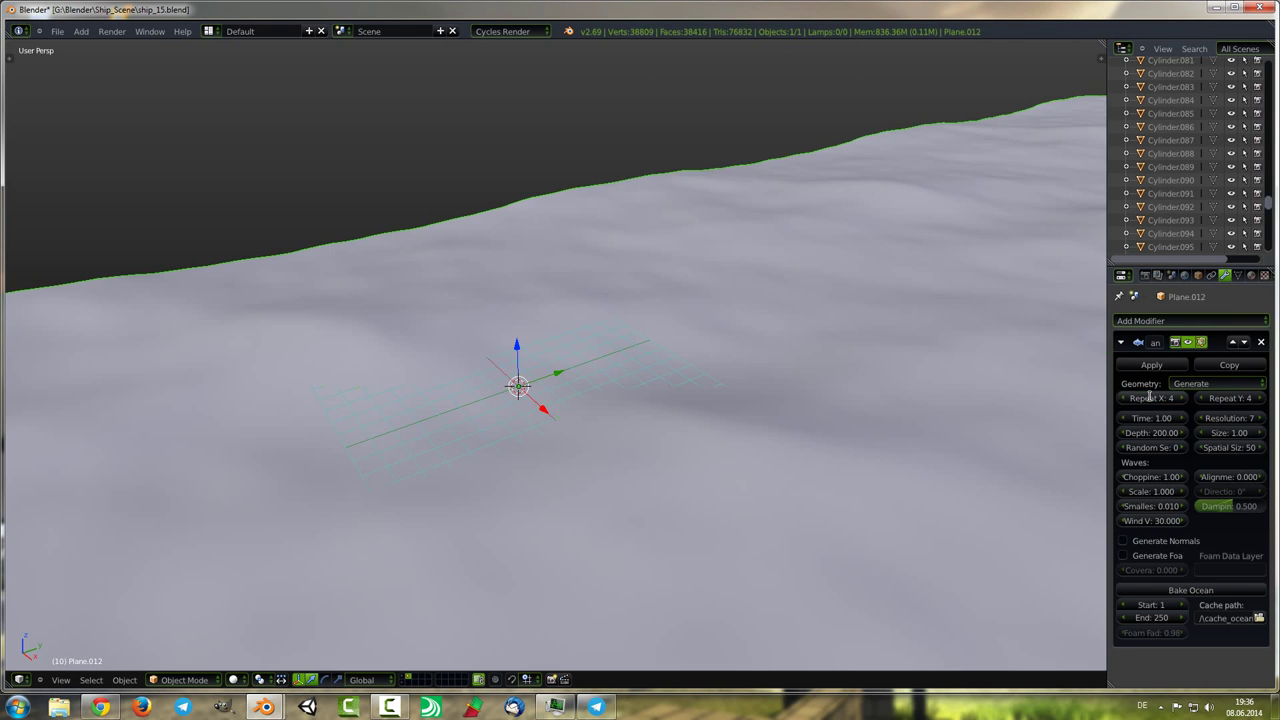
type("4")
key("Return")
type("19")
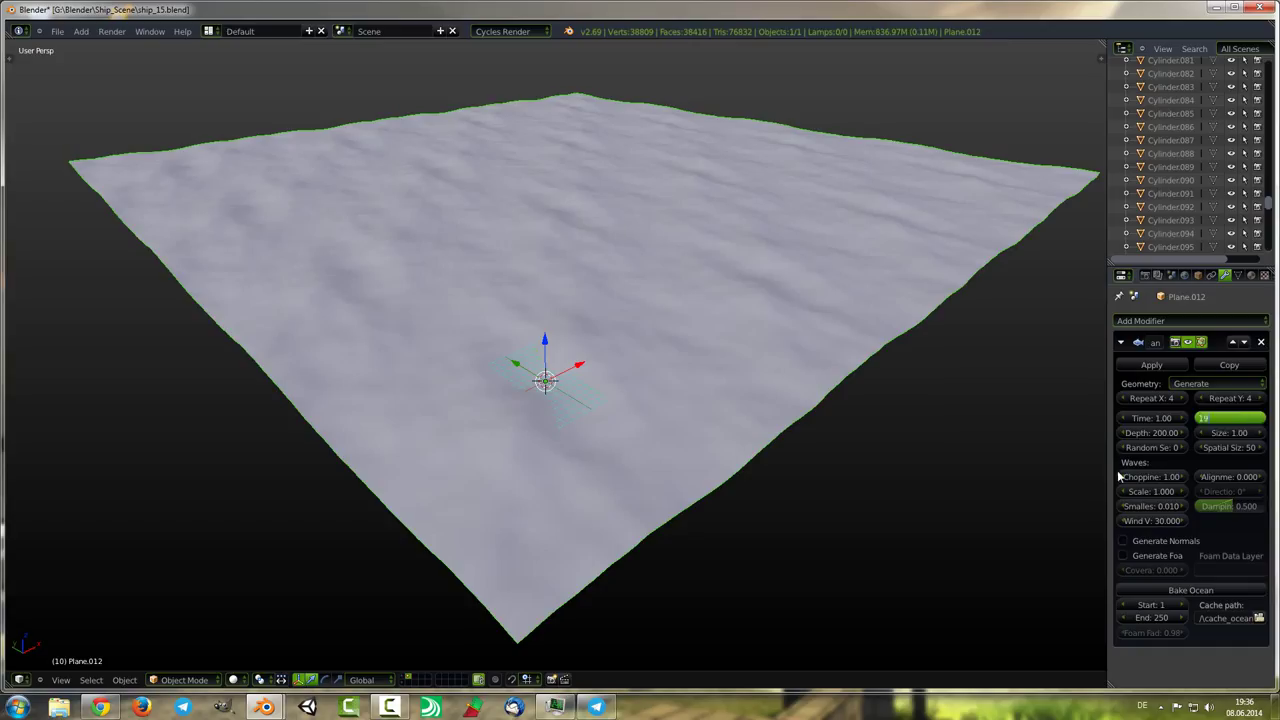
key("Return")
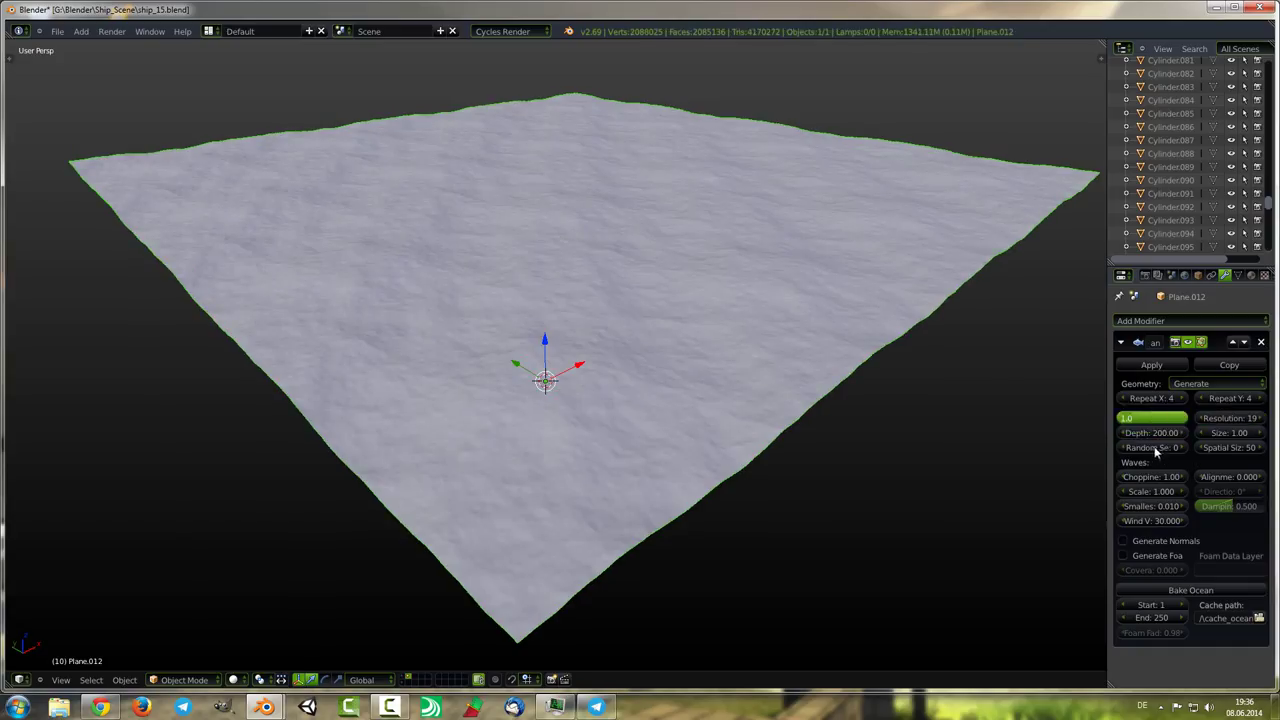
key("Return")
Set the ocean's Repeat X and Repeat Y to 1.
double_click(1148, 398)
type("1")
key("Tab")
type("1")
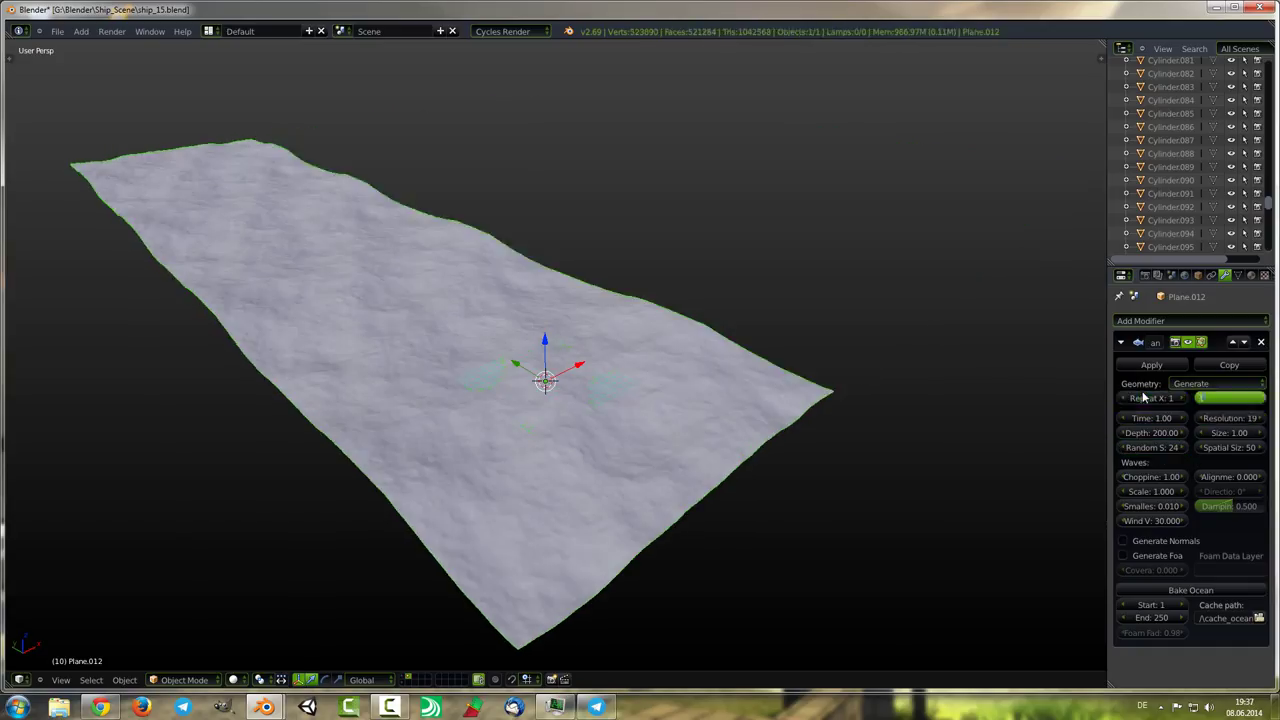
key("Return")
Set the ocean wave alignment to 1, scale to 1.5 and direction to 10.
left_click_drag(1223, 479, 1237, 476)
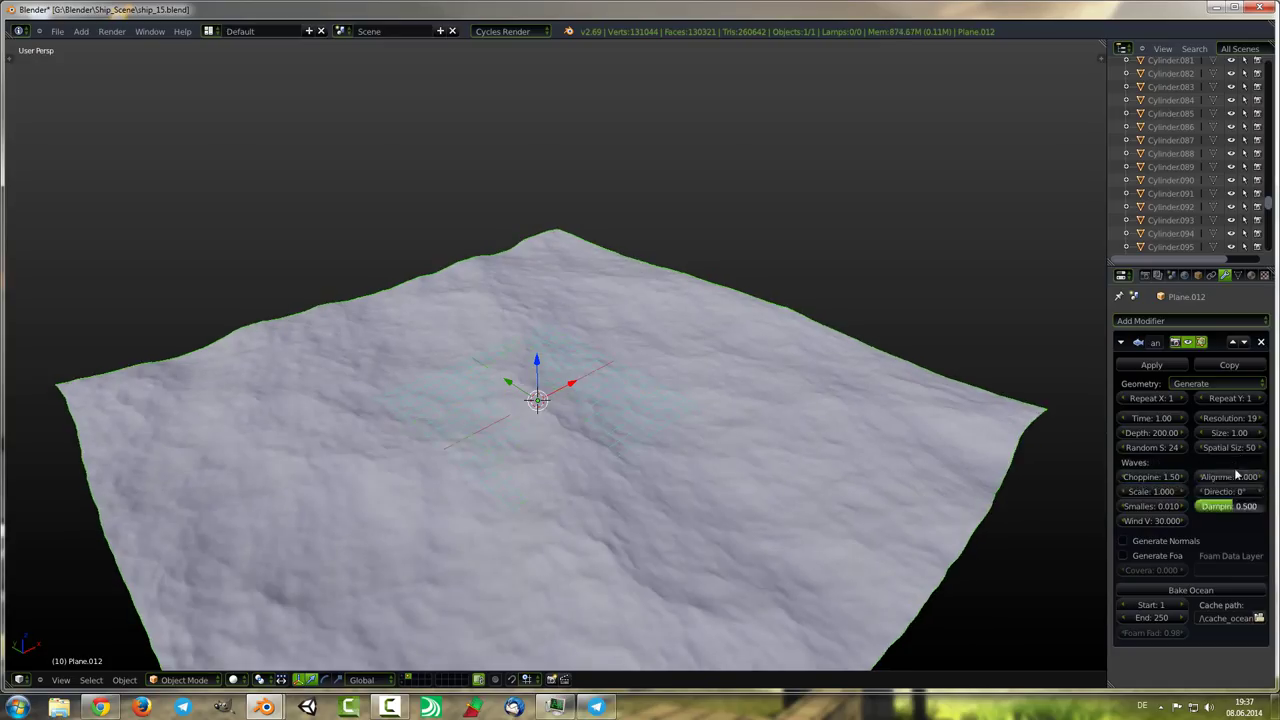
type(".5")
key("Tab")
type("10")
key("Return")
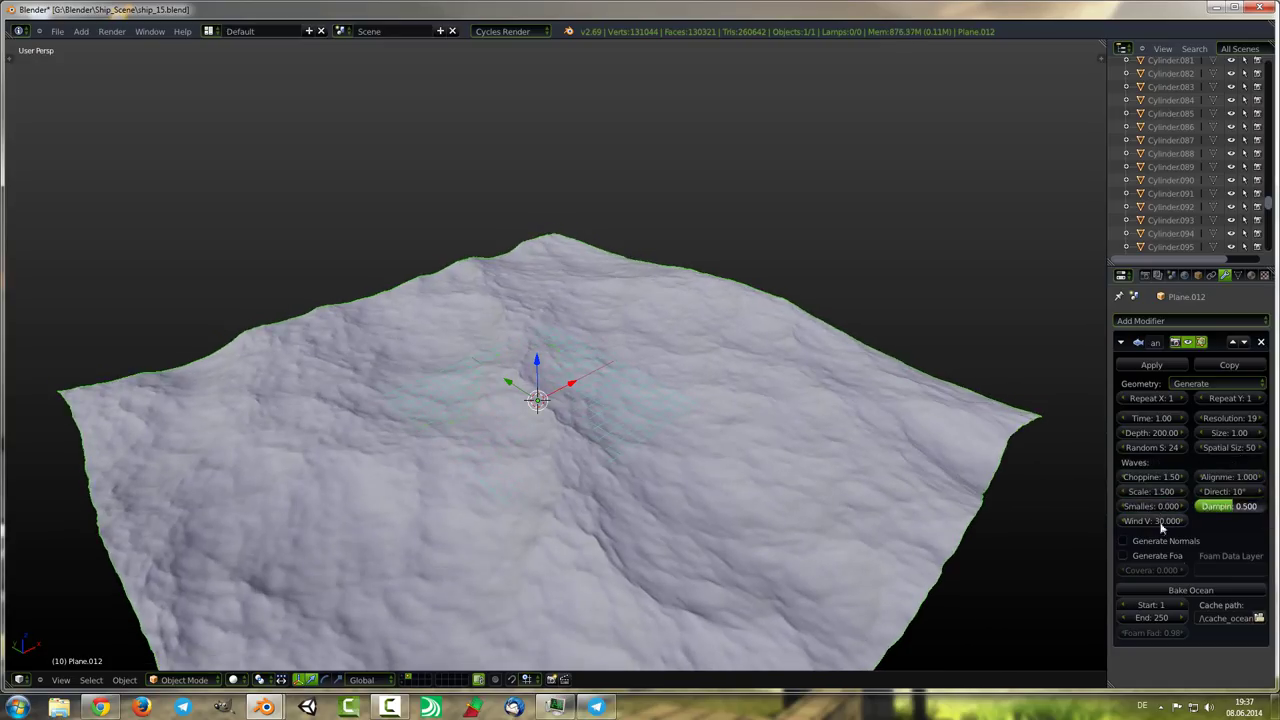
Set the ocean cache path to the Foam folder.
left_click(1258, 618)
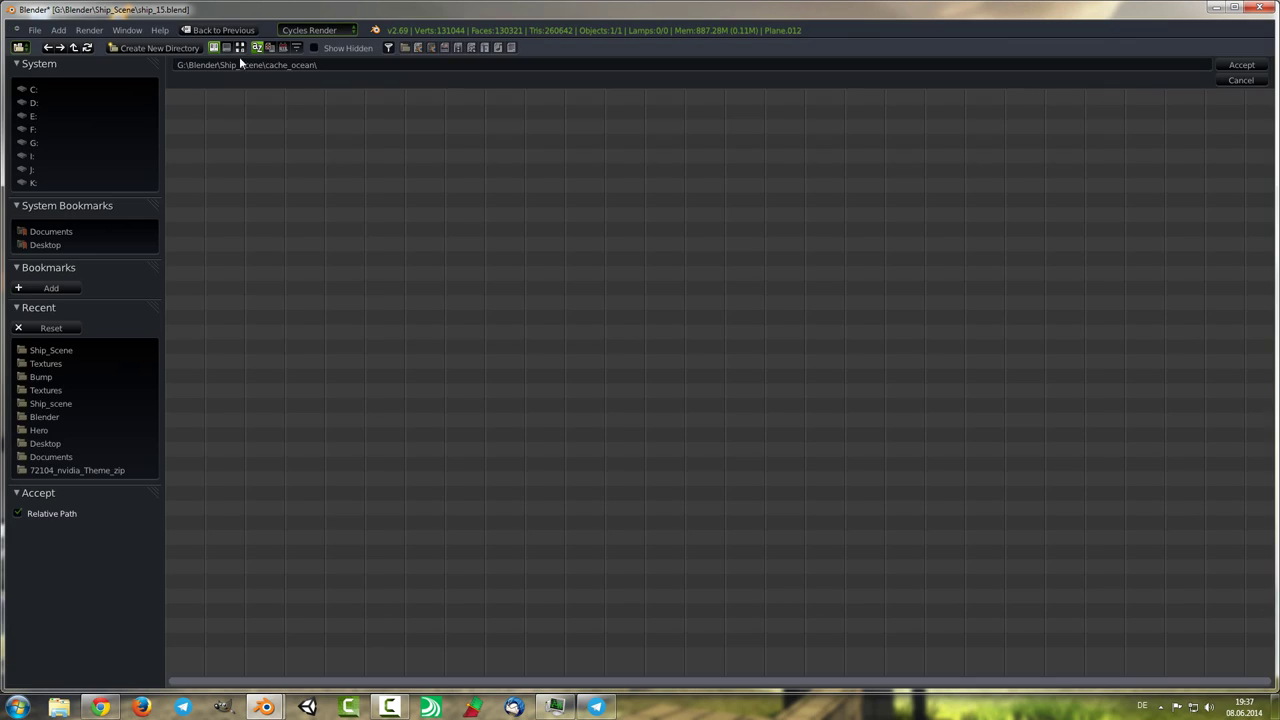
left_click(1241, 65)
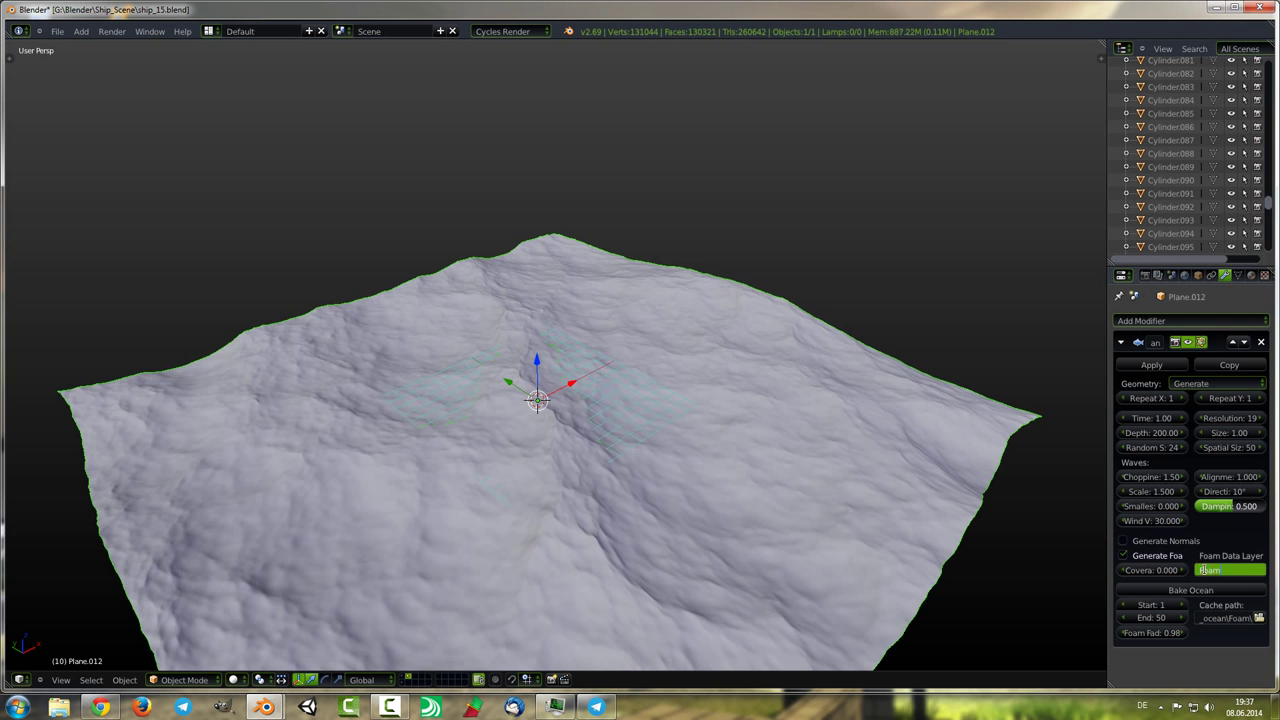
mouse_move(720, 340)
middle_mouse_down()
mouse_move(658, 382)
mouse_move(405, 683)
middle_mouse_up()
Split the 3D view and make the lower half a Node Editor.
left_click_drag(18, 682, 20, 210)
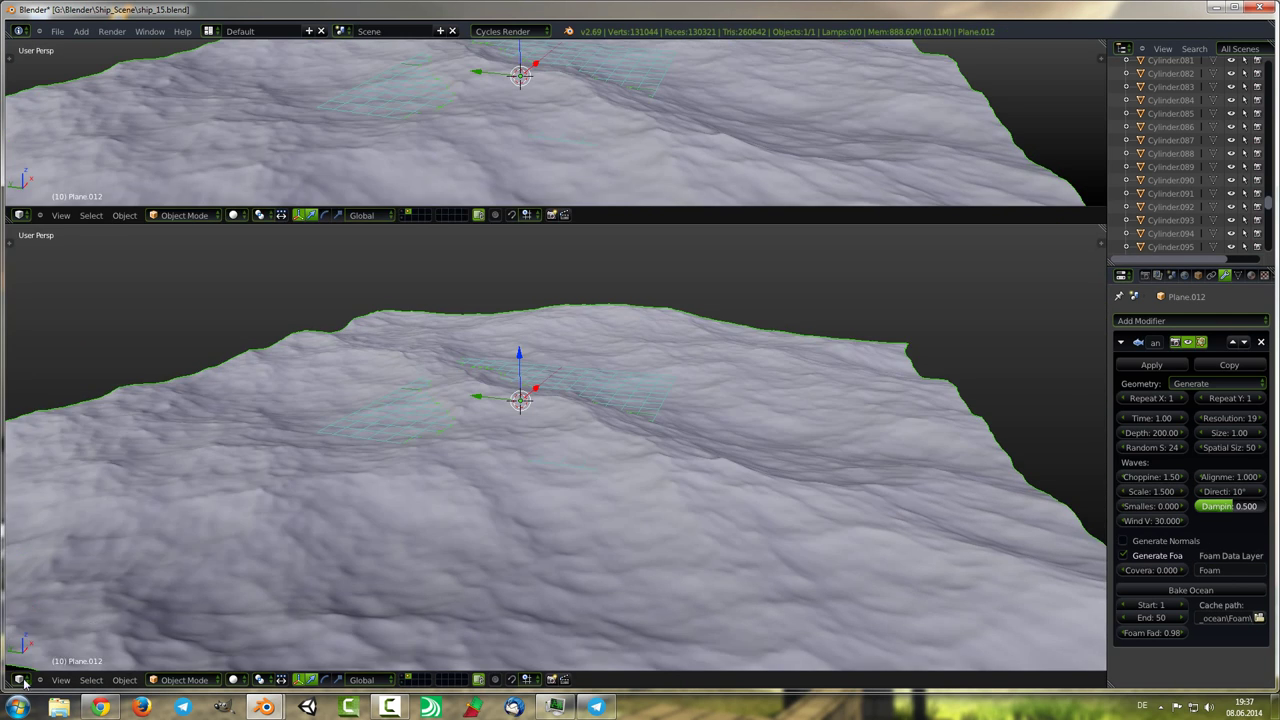
left_click(18, 680)
left_click(60, 551)
left_click_drag(586, 218, 612, 400)
Add a Sun lamp to the scene.
key("shift+a")
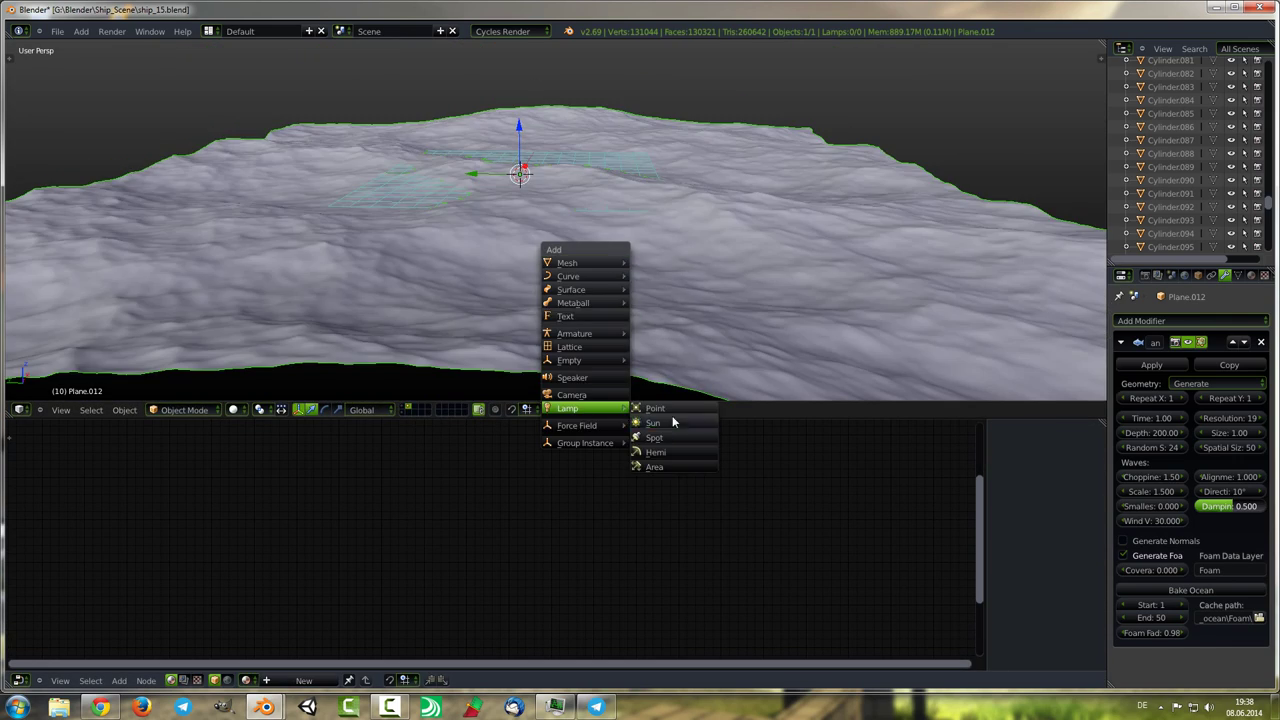
left_click(690, 431)
mouse_move(690, 431)
middle_mouse_down()
mouse_move(757, 106)
mouse_move(657, 364)
mouse_move(674, 254)
mouse_move(233, 410)
middle_mouse_up()
Switch the viewport to Rendered shading and keep the World surface as Background.
left_click(233, 410)
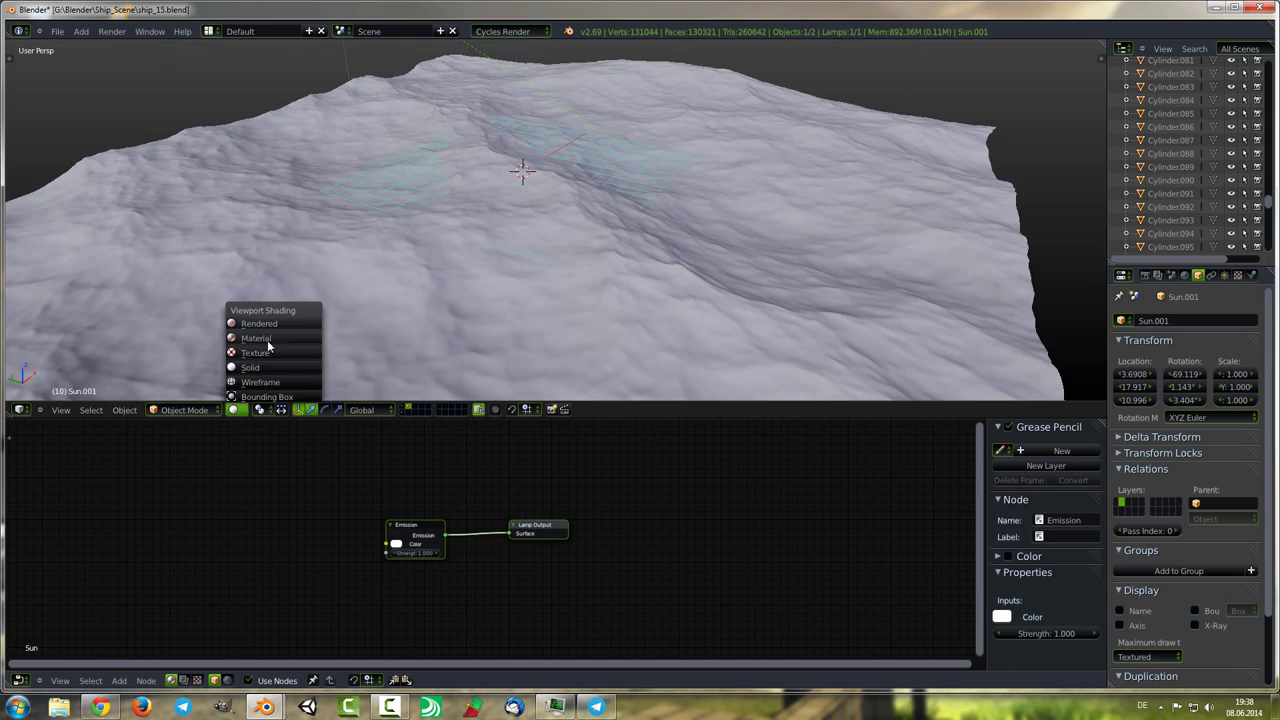
left_click(255, 325)
left_click(1182, 278)
left_click(1218, 393)
left_click(1199, 435)
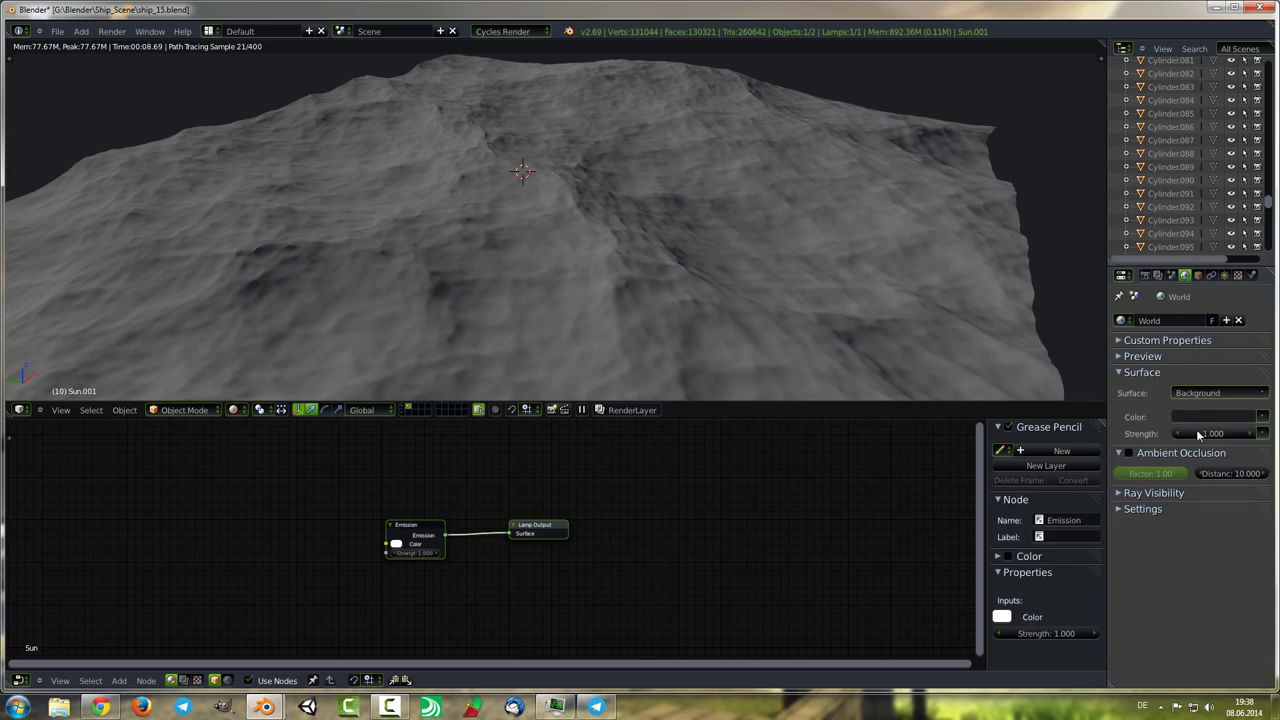
Feed a Sky Texture into the world Background colour and rotate the sun for sunset.
scroll(380, 561, "up", 2)
key("shift+a")
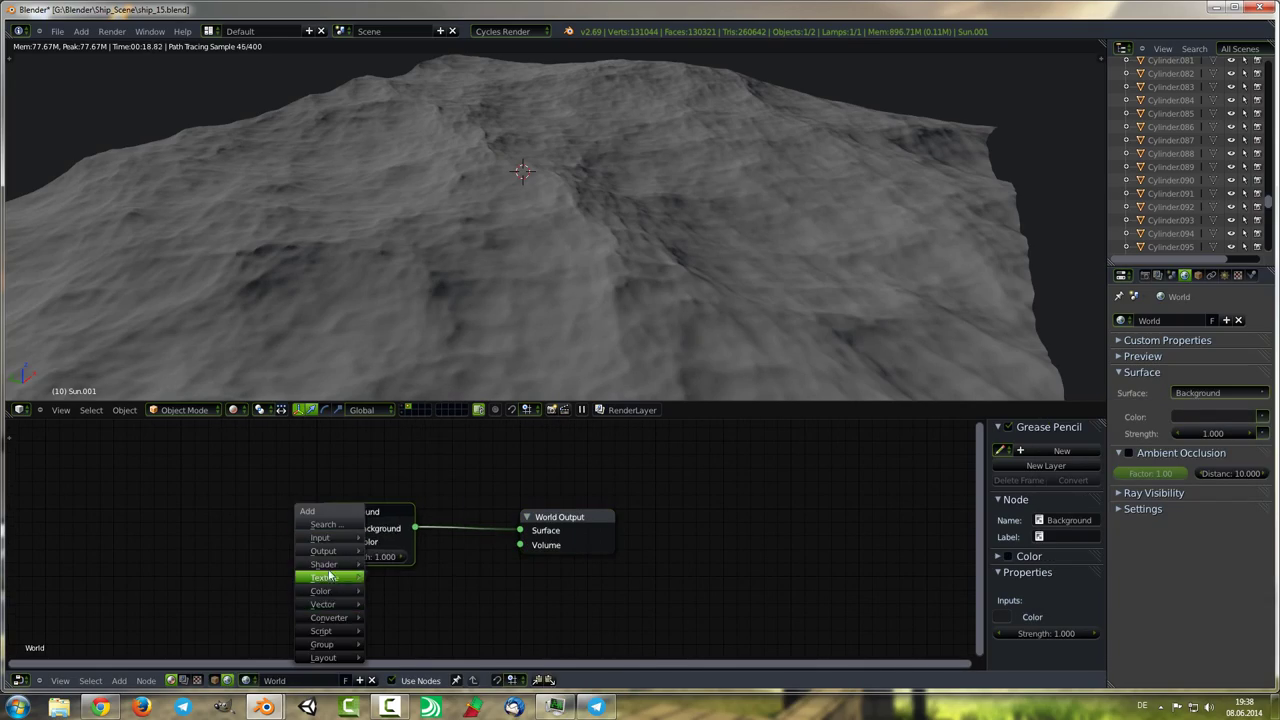
left_click(400, 604)
left_click(164, 479)
left_click_drag(266, 504, 320, 541)
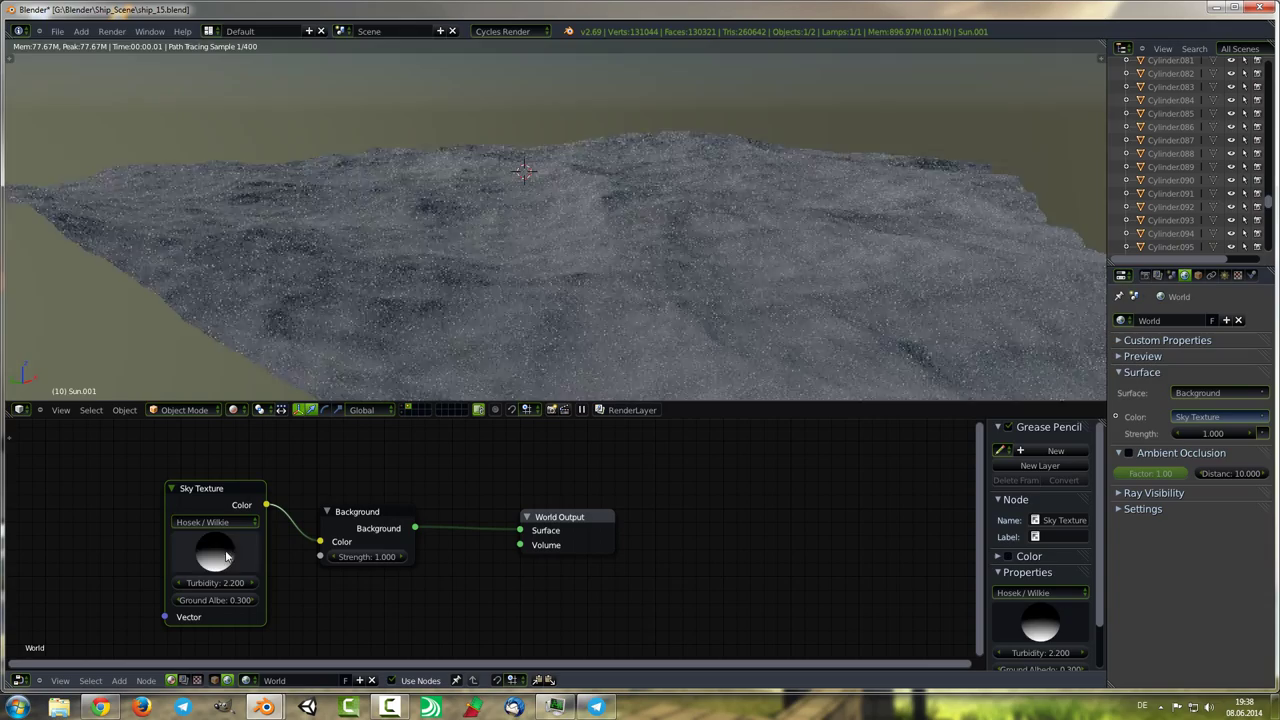
left_click_drag(215, 548, 250, 540)
scroll(932, 297, "down", 3)
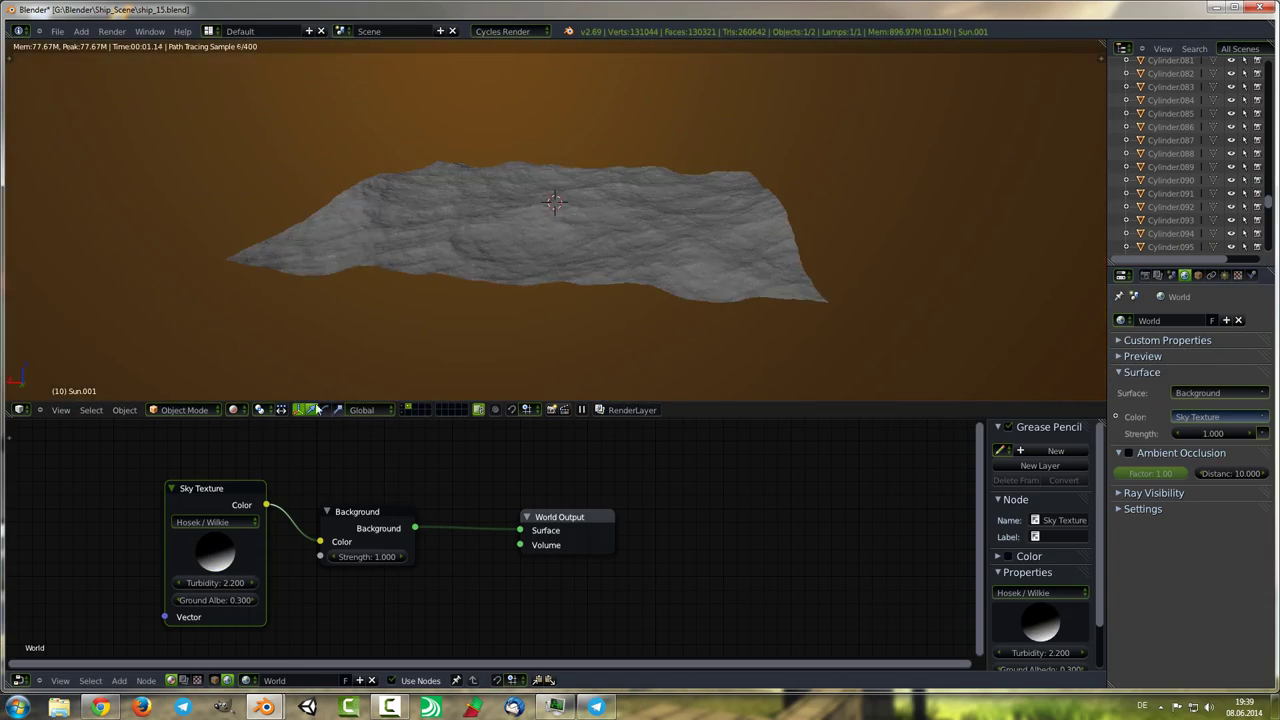
Orbit around the ocean, comparing solid and rendered shading.
left_click(233, 410)
left_click(250, 350)
mouse_move(553, 212)
middle_mouse_down()
mouse_move(593, 241)
mouse_move(640, 235)
mouse_move(243, 412)
middle_mouse_up()
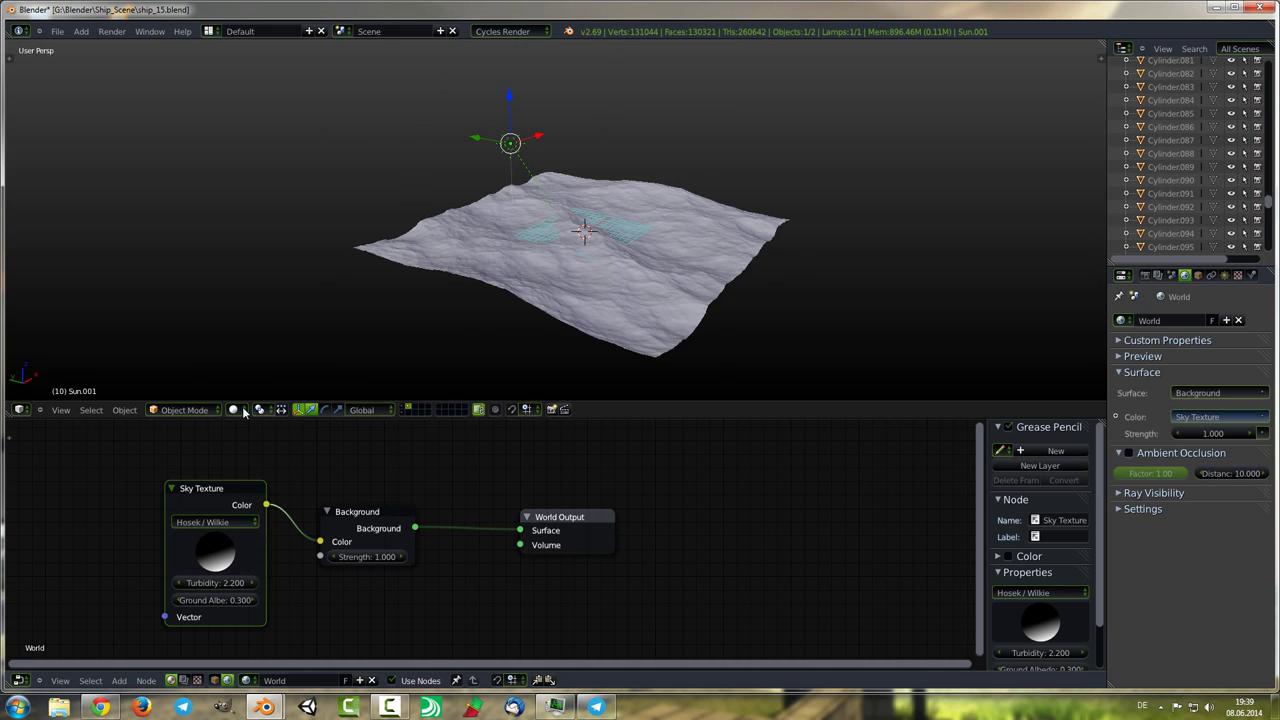
left_click(233, 410)
left_click(250, 312)
middle_click_drag(618, 322, 764, 289)
left_click(233, 410)
left_click(250, 363)
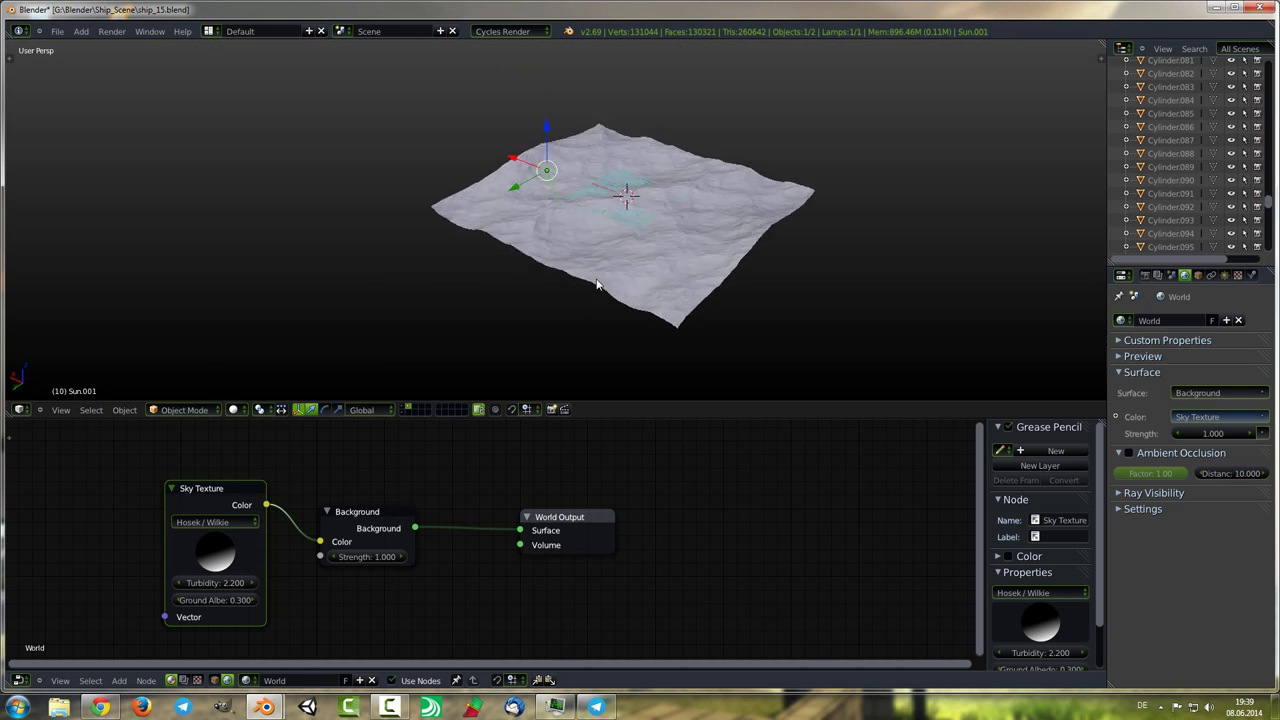
Orbit closer over the ocean in rendered view and show the sun lamp's nodes.
mouse_move(597, 285)
middle_mouse_down()
mouse_move(423, 352)
mouse_move(757, 289)
mouse_move(724, 269)
mouse_move(600, 320)
middle_mouse_up()
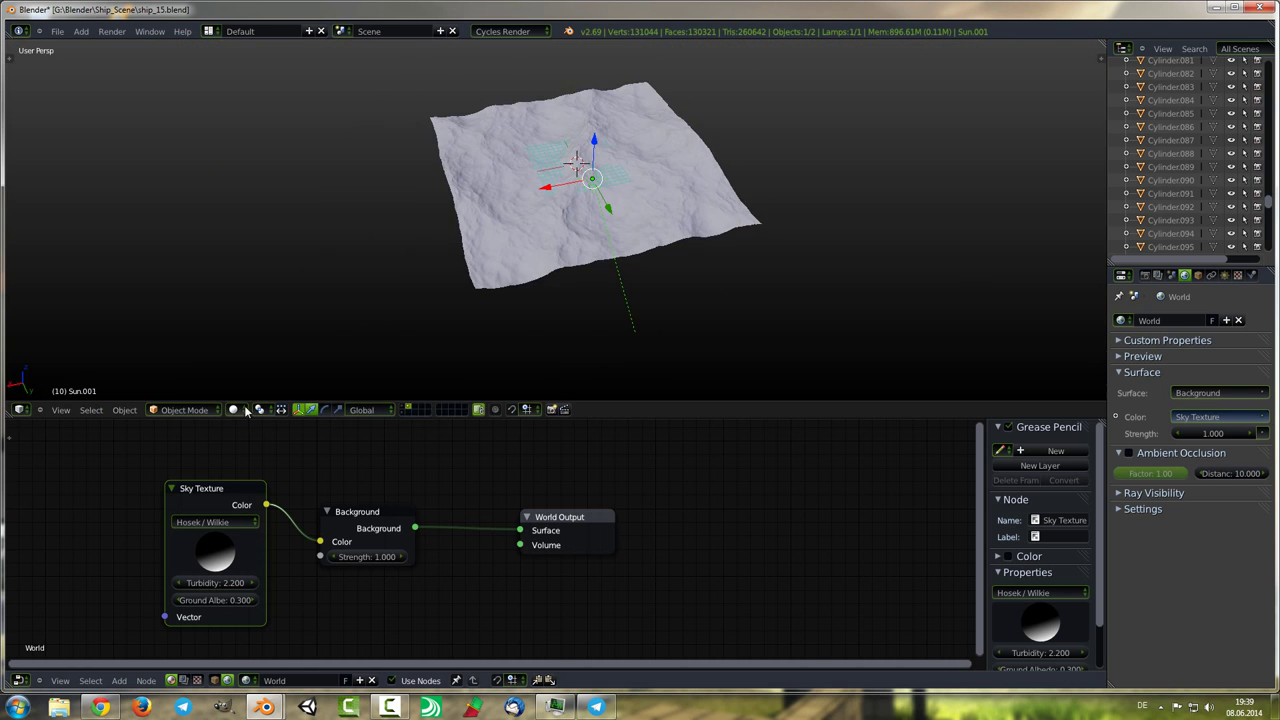
left_click(233, 410)
left_click(250, 312)
scroll(770, 213, "up", 3)
middle_click_drag(799, 214, 560, 256)
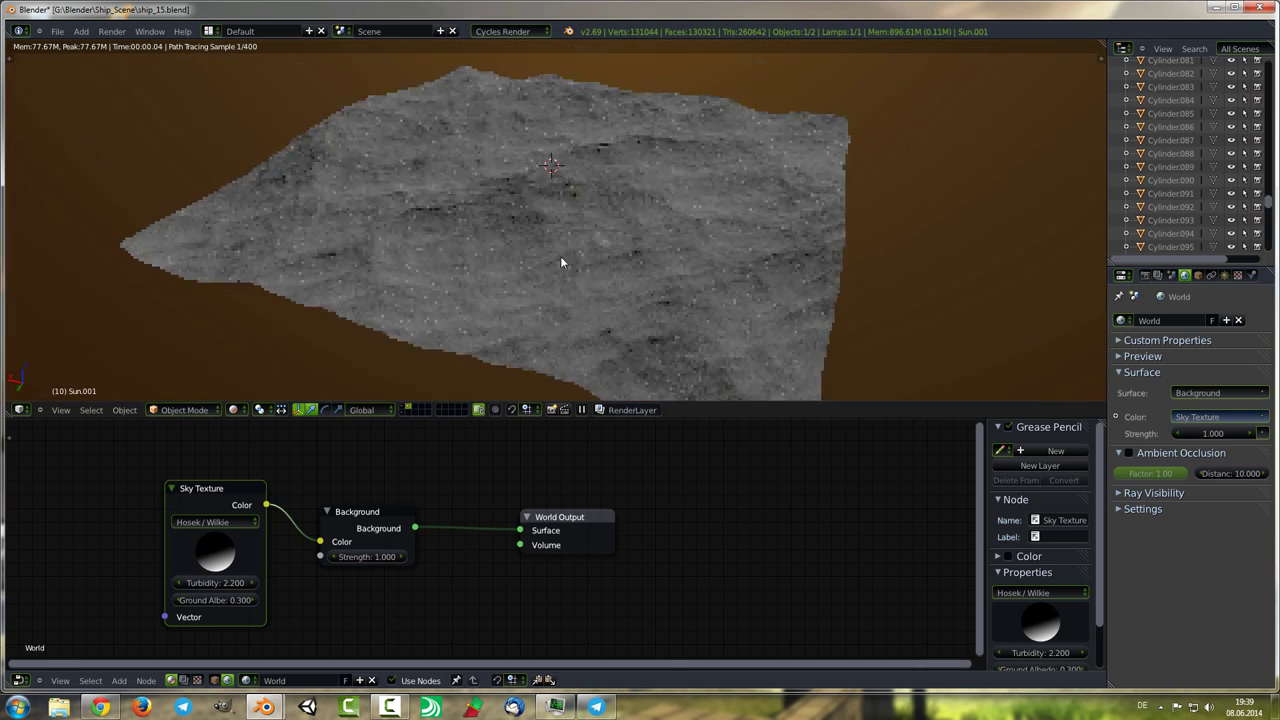
left_click(213, 681)
Replace the lamp's Emission with a Glossy BSDF of roughness 0.3.
mouse_move(360, 518)
middle_mouse_down()
mouse_move(421, 481)
mouse_move(539, 517)
middle_mouse_up()
key("shift+a")
left_click(330, 320)
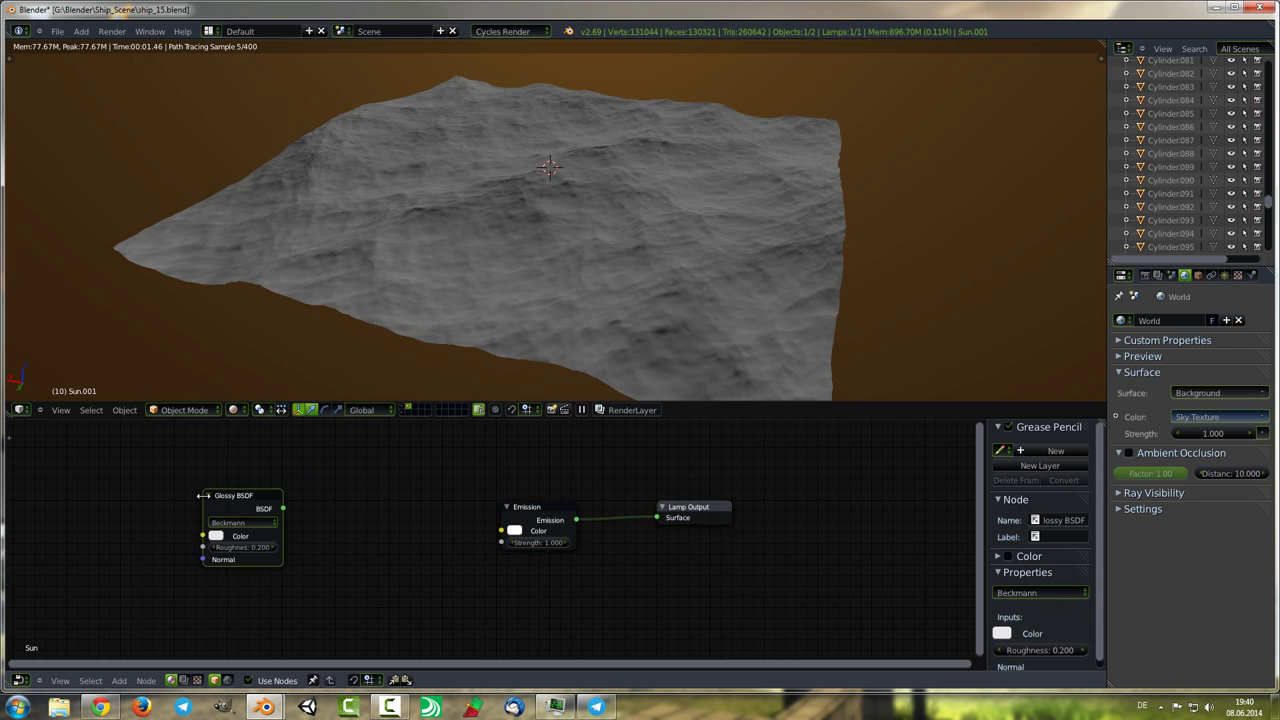
left_click_drag(417, 535, 417, 535)
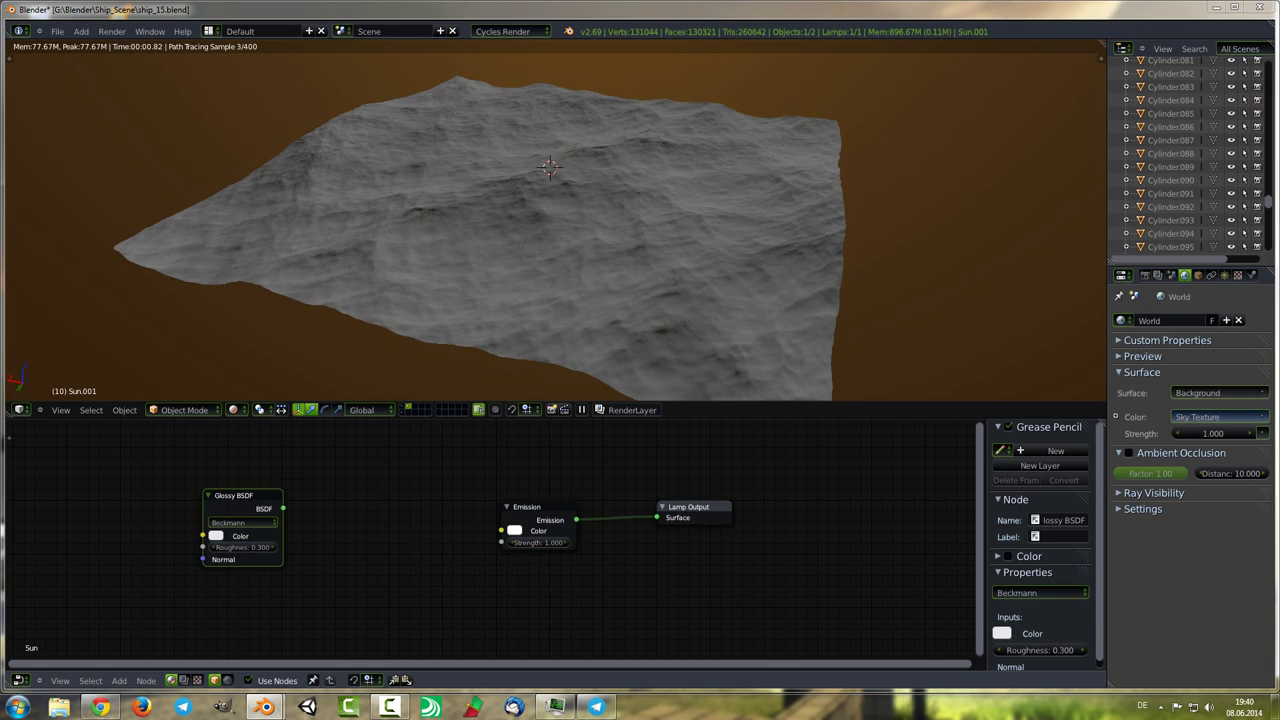
key("x")
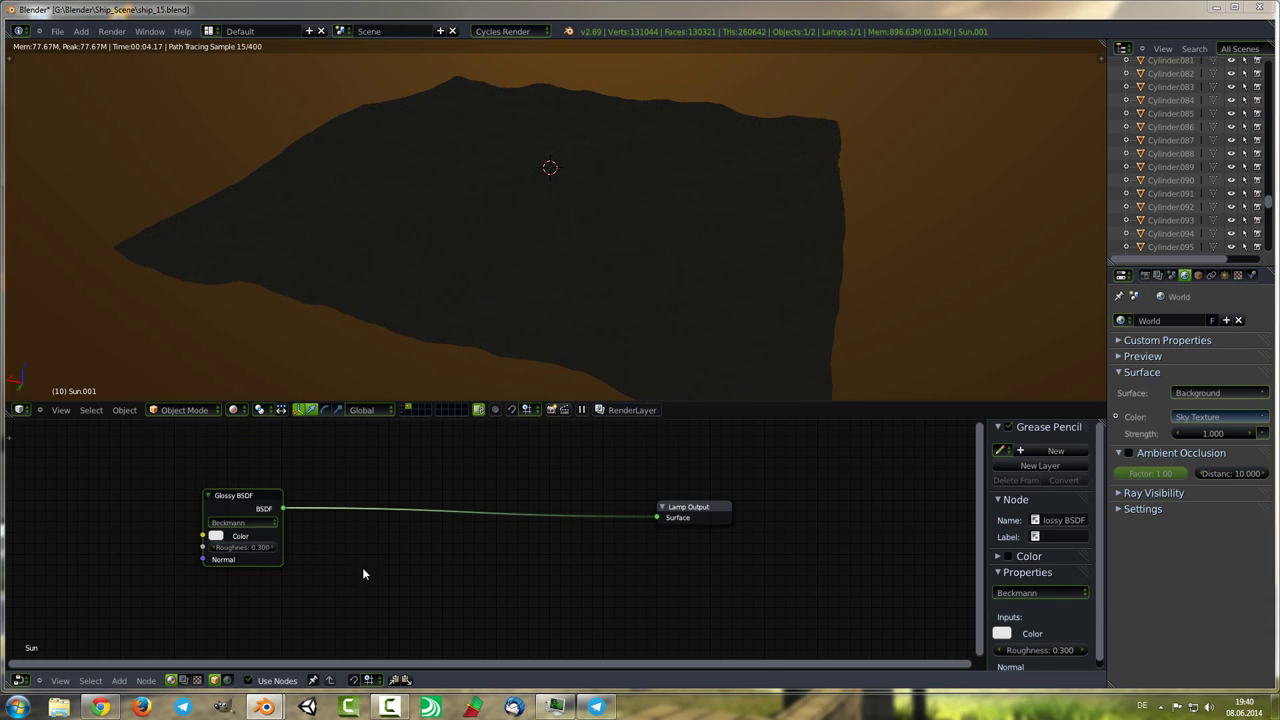
Undo the lamp shader change and return the viewport to rendered shading.
key("ctrl+z")
key("ctrl+z")
left_click(233, 409)
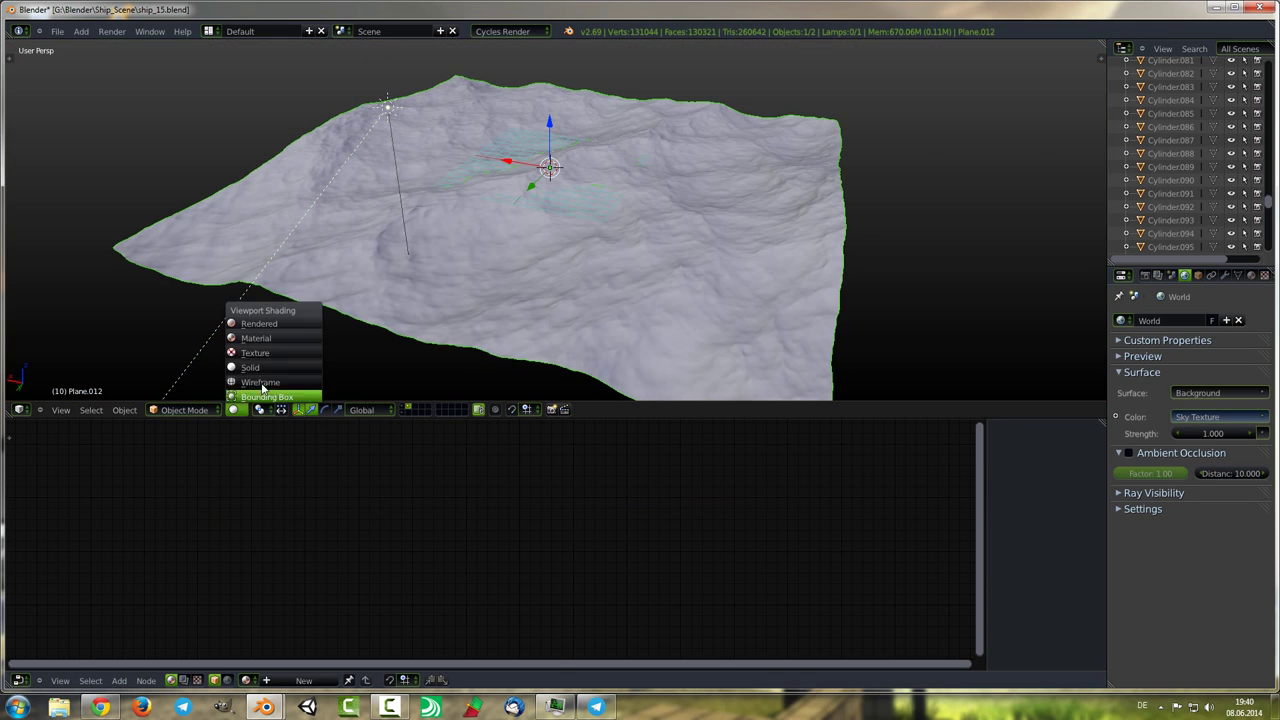
left_click(259, 323)
Add two Glossy BSDF nodes to the ocean material.
left_click(1250, 275)
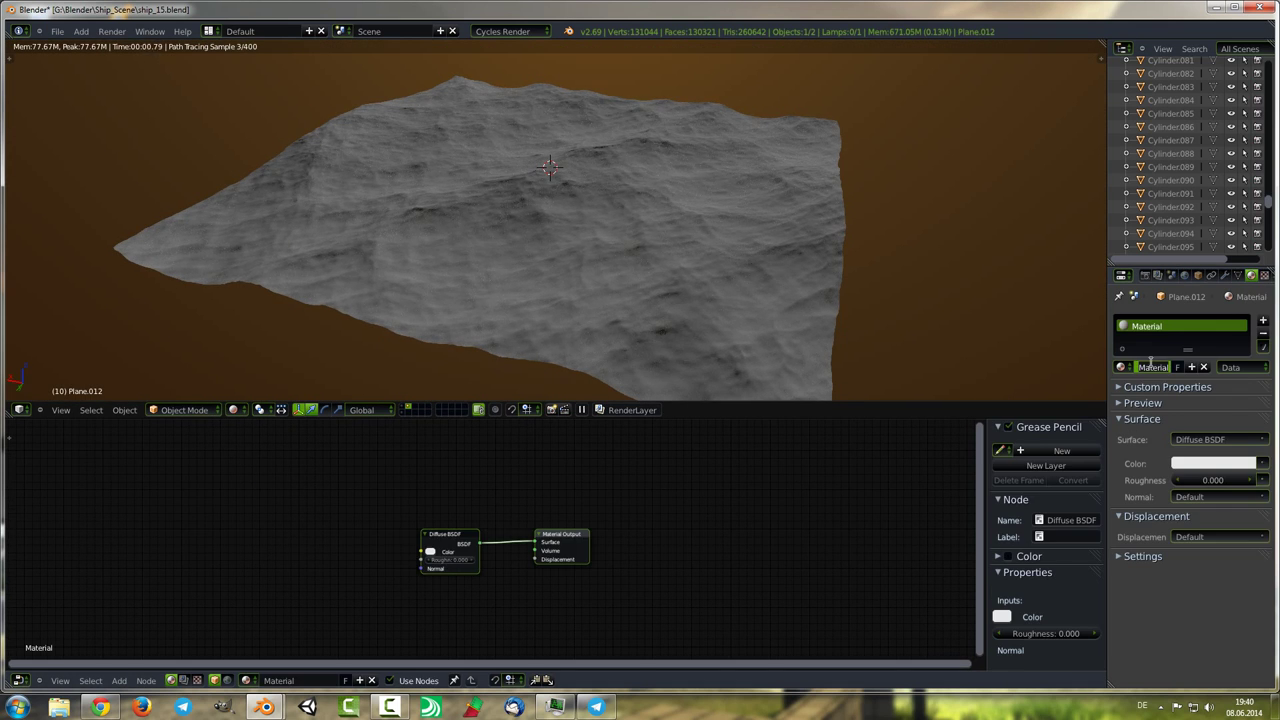
scroll(1150, 365, "down", 1, "ctrl")
key("shift+a")
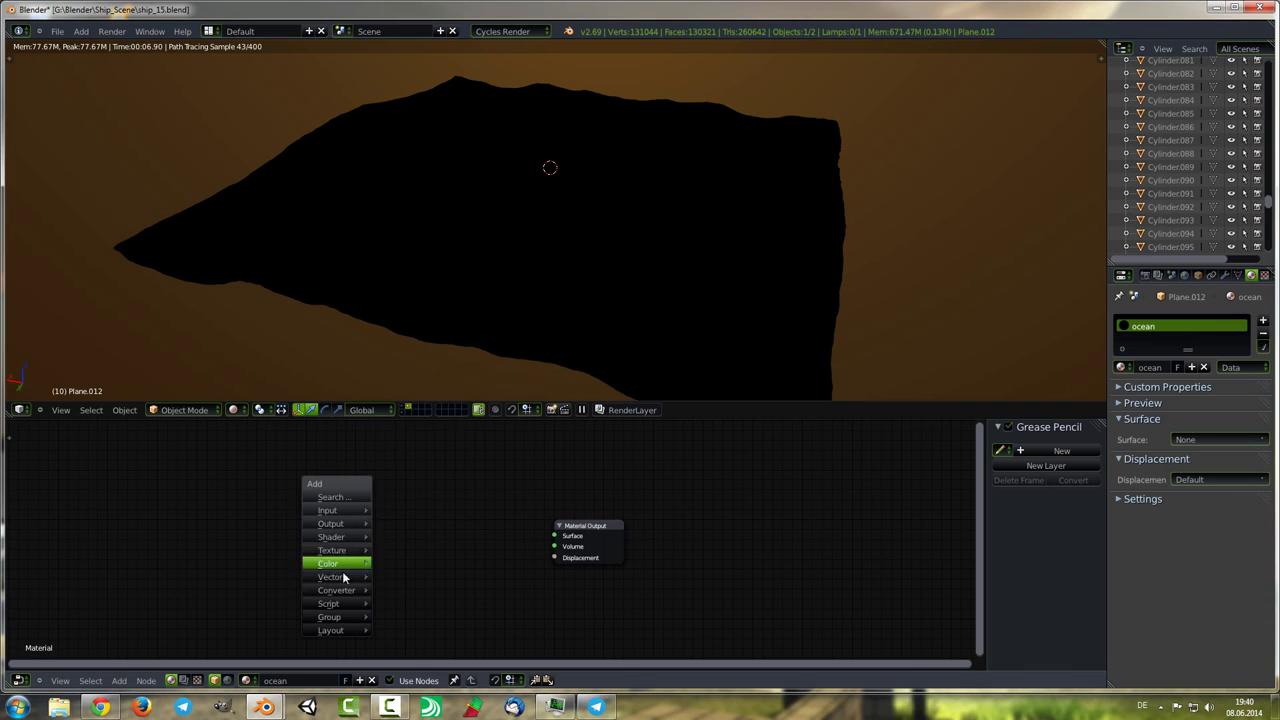
mouse_move(331, 537)
left_click(450, 367)
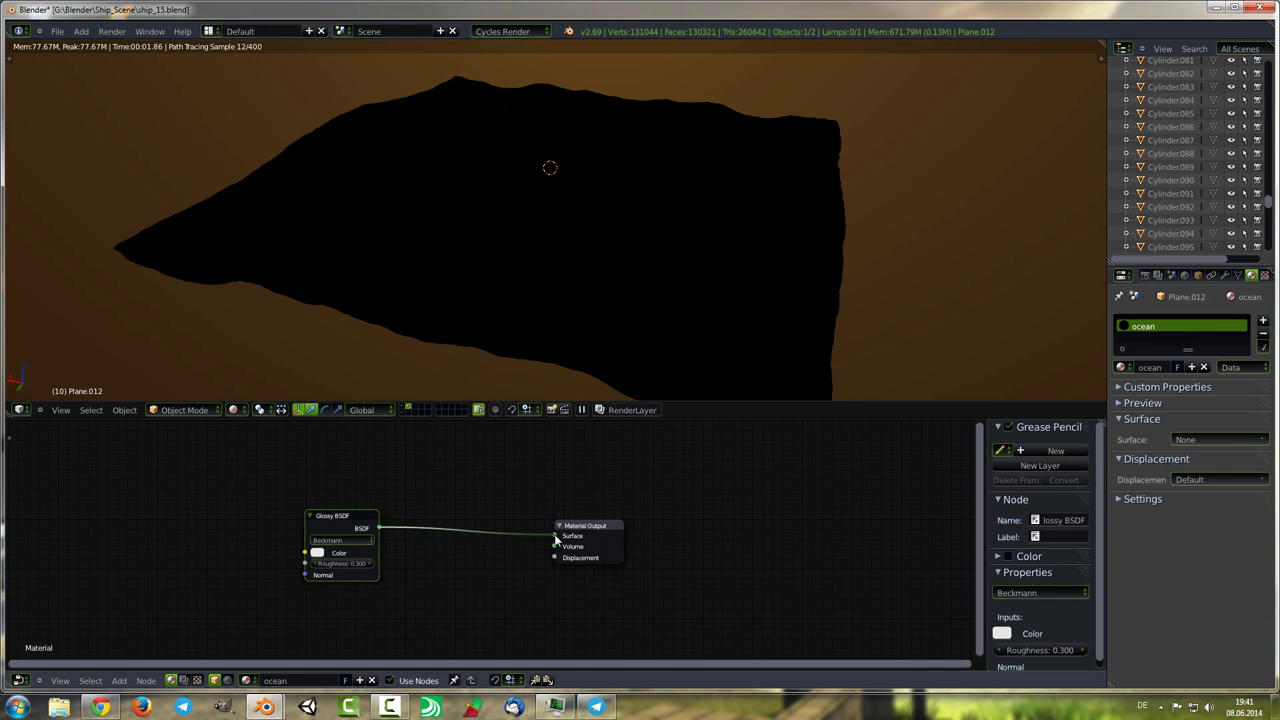
key("shift+a")
left_click(410, 355)
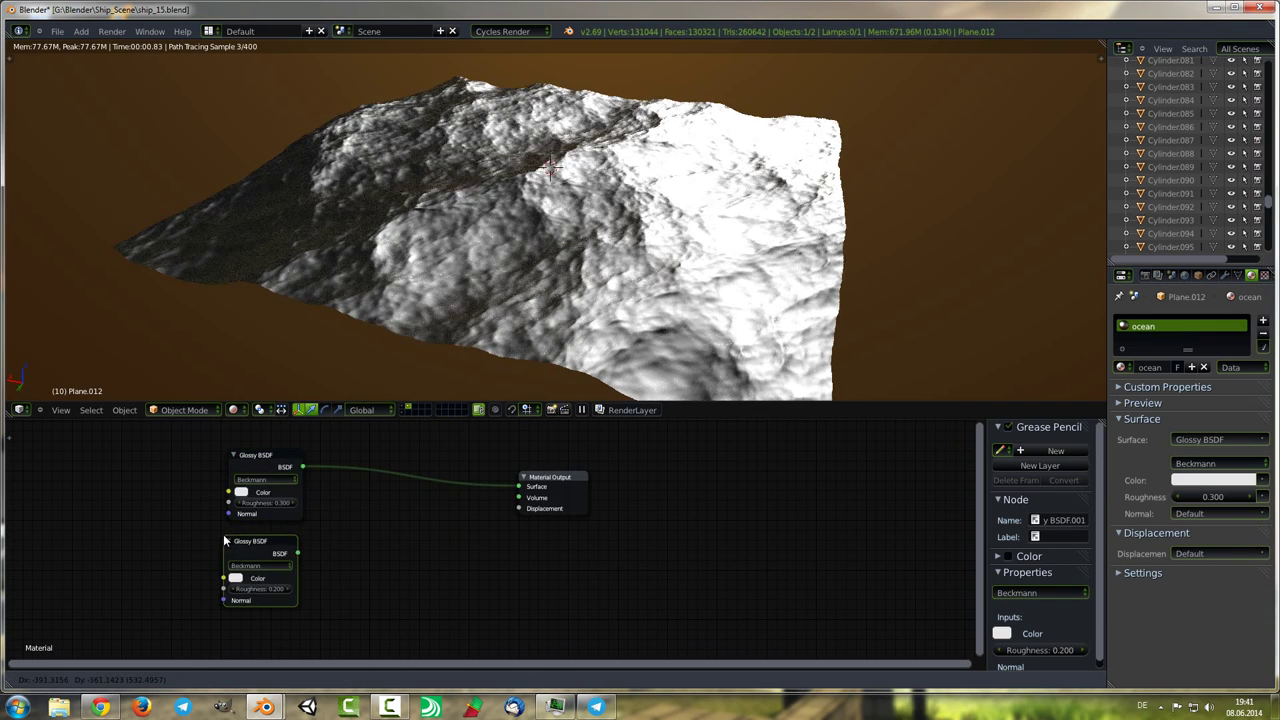
Mix the two Glossy BSDFs in a Mix Shader driven by Layer Weight Fresnel.
key("shift+a")
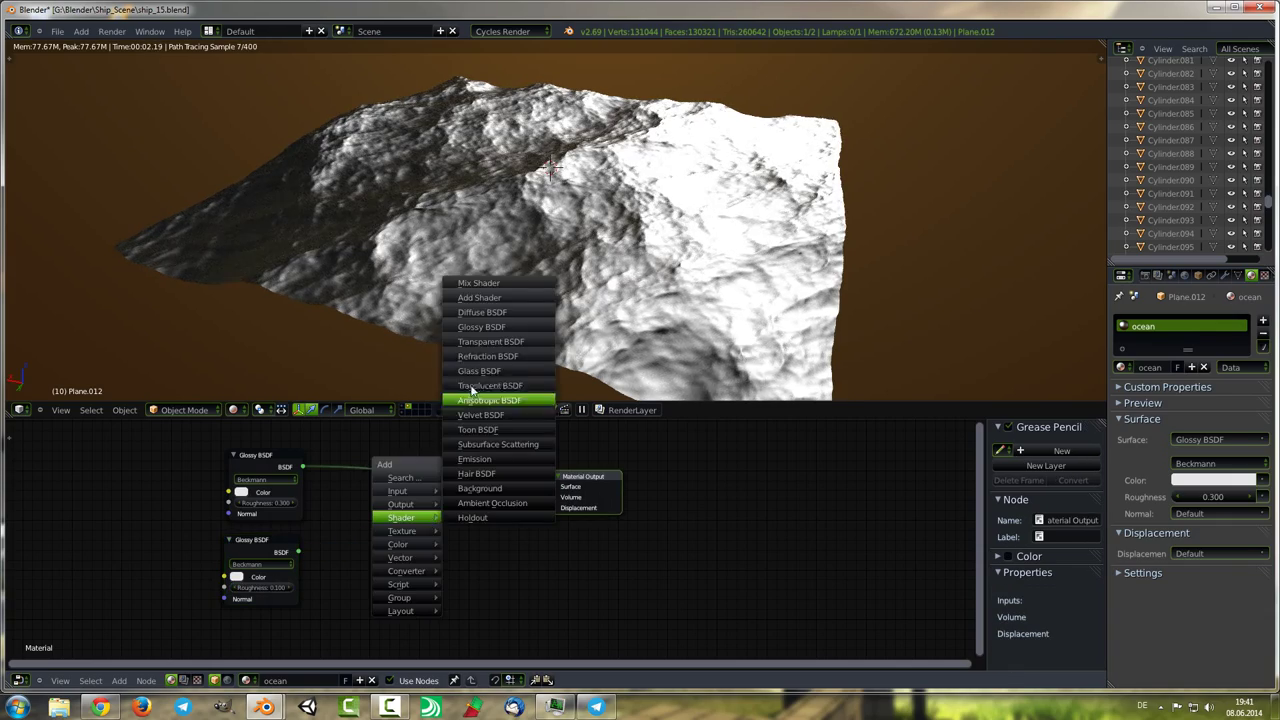
left_click(500, 297)
left_click(415, 485)
left_click_drag(300, 551, 383, 507)
key("shift+a")
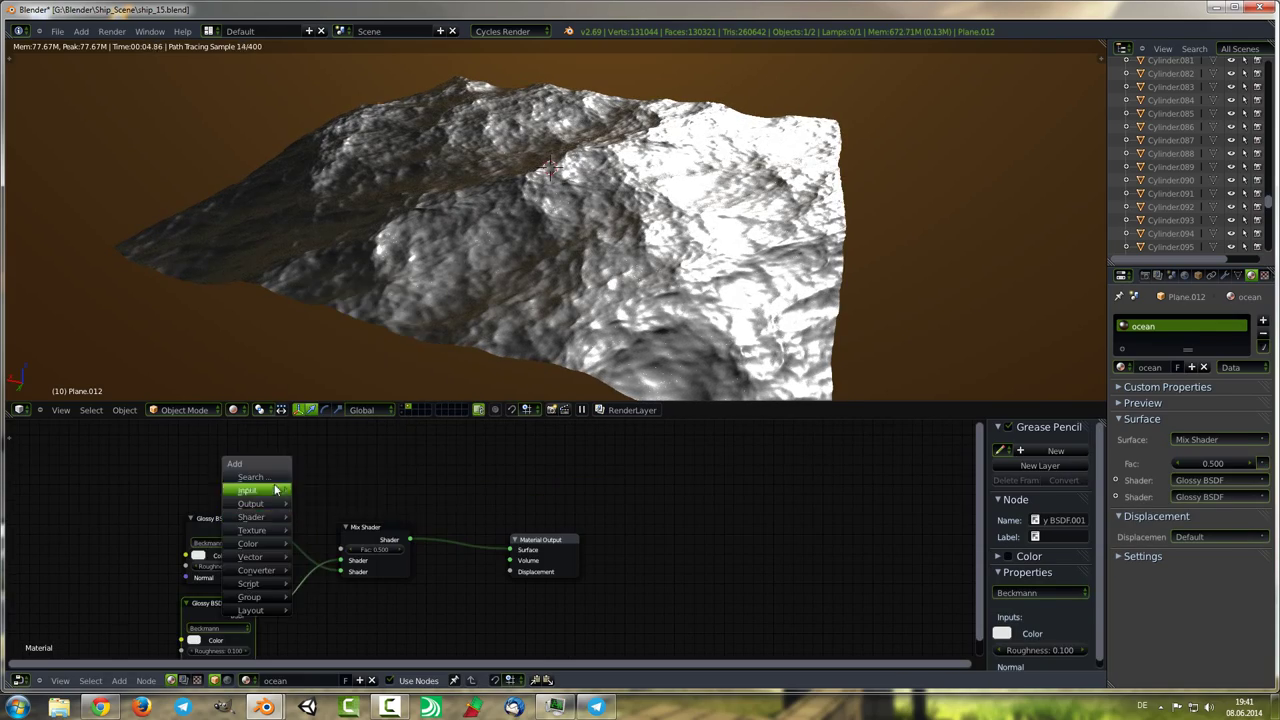
type("la")
left_click(300, 478)
left_click_drag(342, 548, 342, 550)
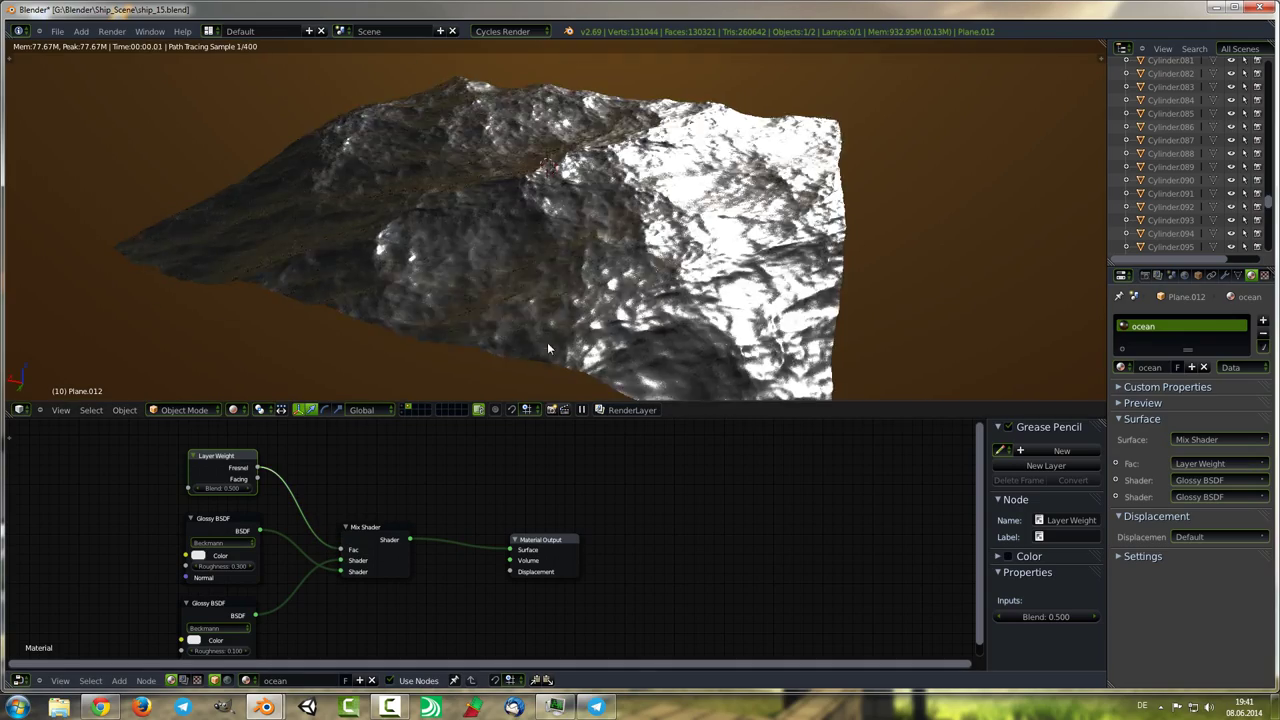
Insert a second Mix Shader on the link to the Material Output.
scroll(468, 526, "down", 1)
middle_click_drag(468, 526, 278, 510)
left_click(350, 507)
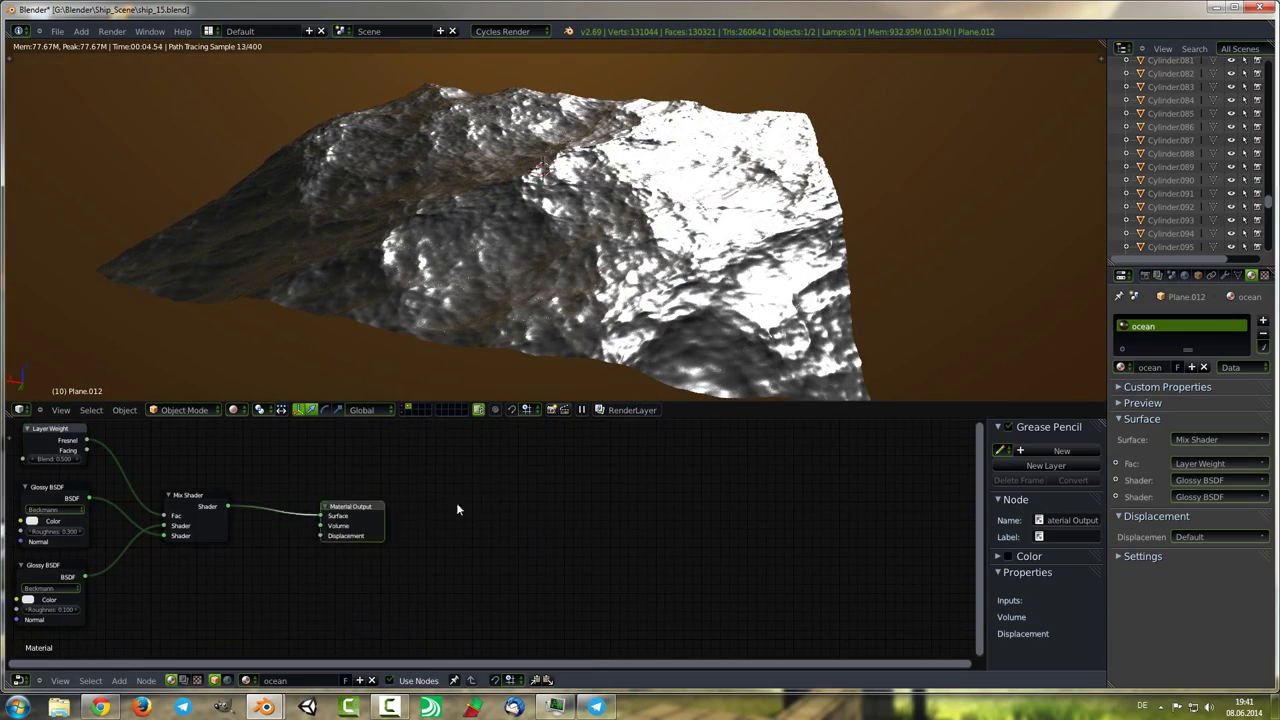
left_click(448, 337)
left_click(395, 530)
Feed a duplicated Layer Weight into the new Mix Shader's factor.
key("shift+a")
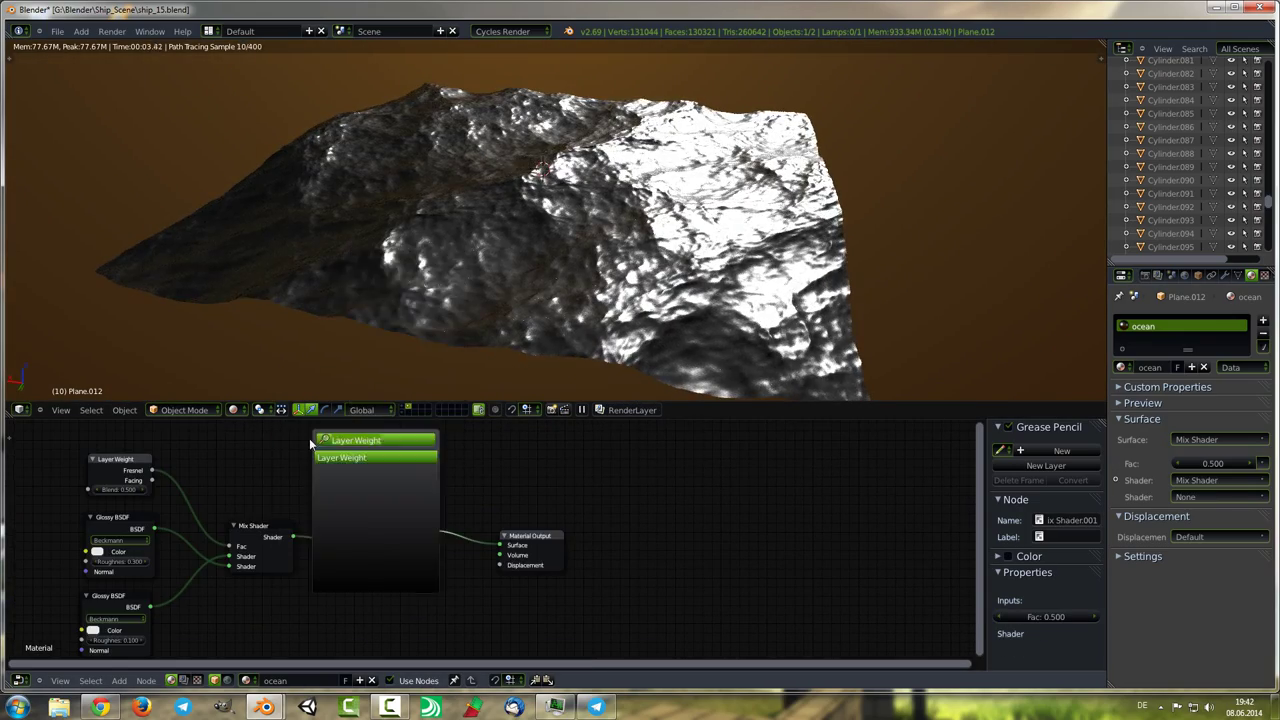
left_click(340, 495)
left_click_drag(362, 543, 364, 540)
Add a Refraction BSDF and another Mix Shader on the output link.
key("shift+a")
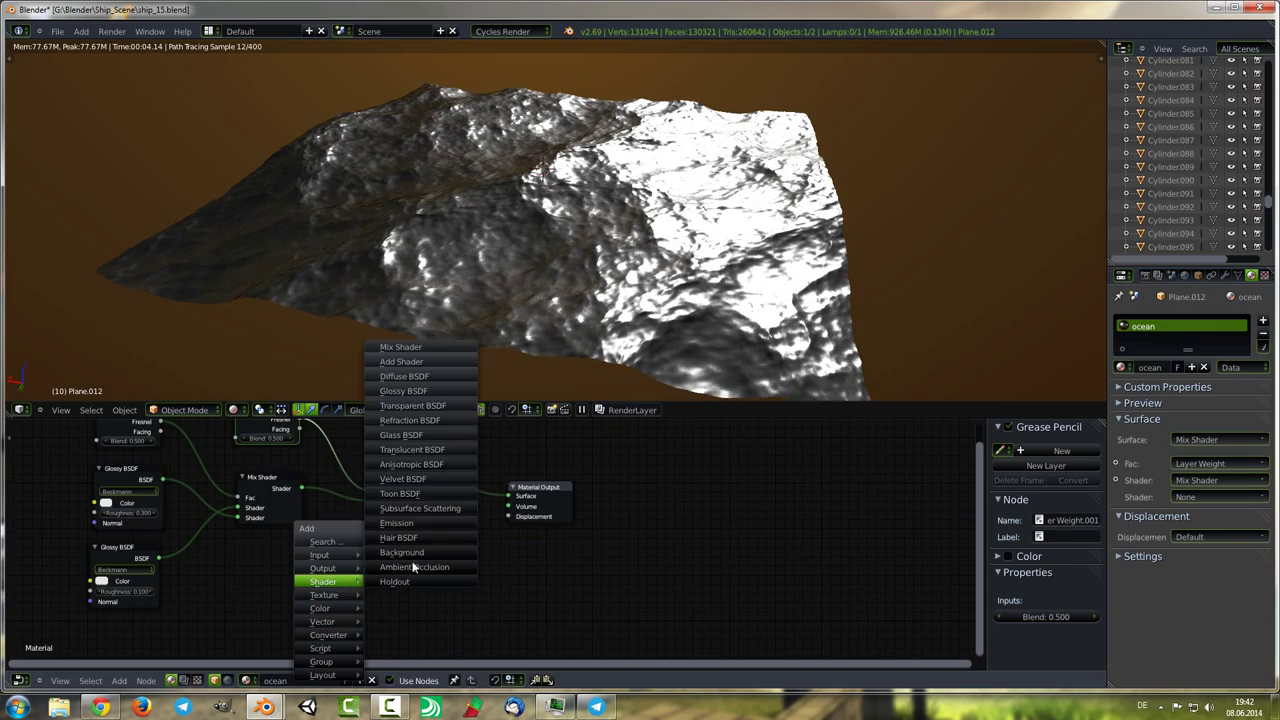
left_click(420, 435)
left_click(307, 560)
middle_click_drag(496, 516, 312, 541)
left_click_drag(340, 505, 630, 505)
key("shift+a")
left_click(530, 557)
left_click(413, 495)
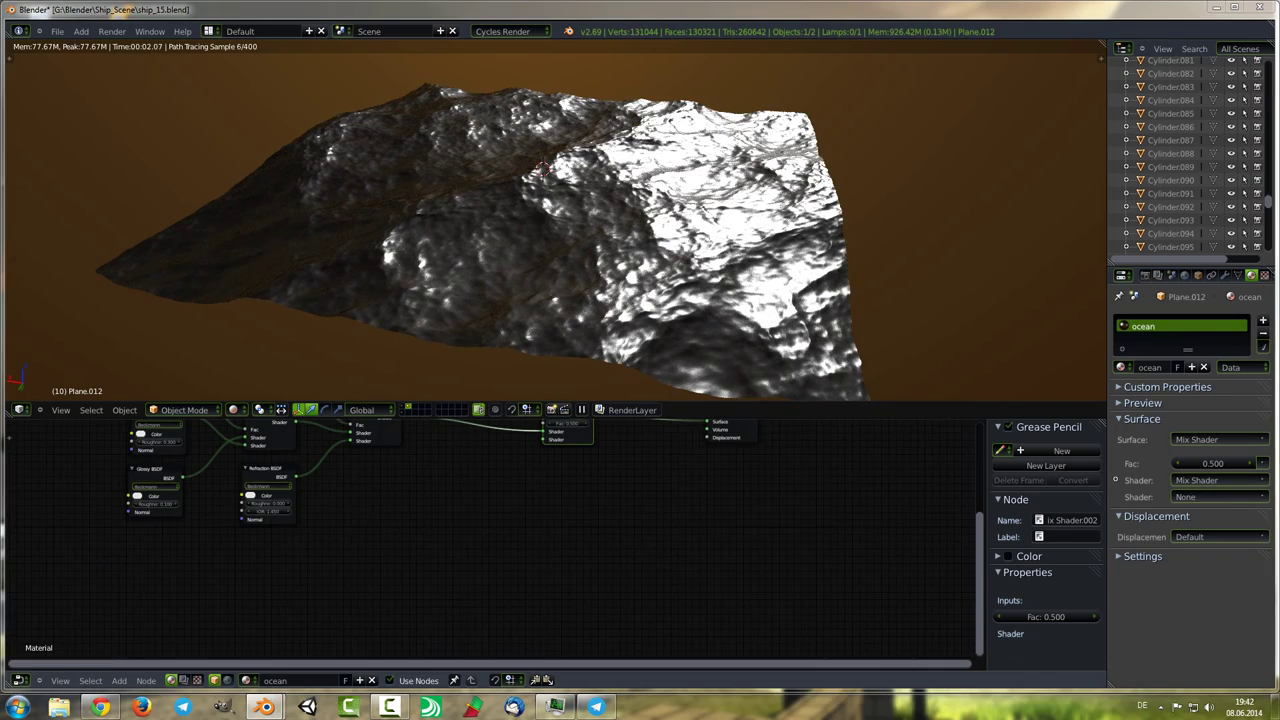
Add an RGB node feeding a Hue Saturation Value node.
key("shift+a")
key("Escape")
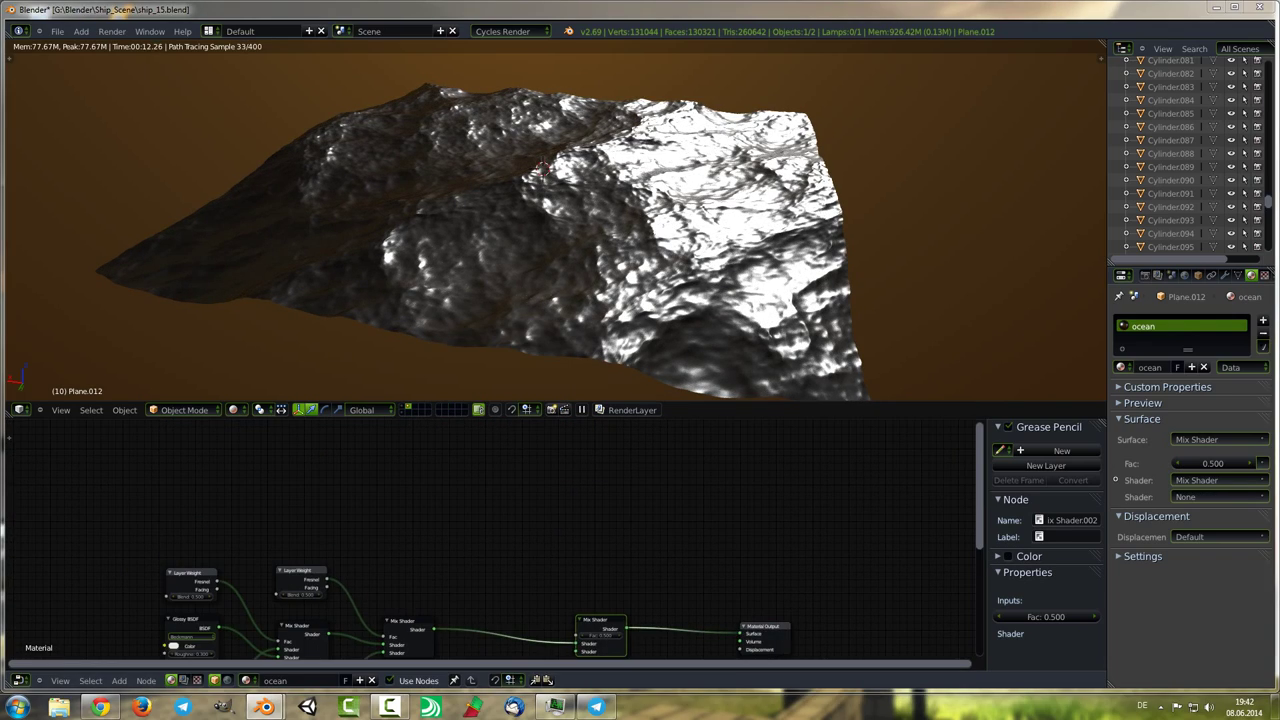
middle_click_drag(364, 596, 374, 608)
key("shift+a")
left_click(450, 455)
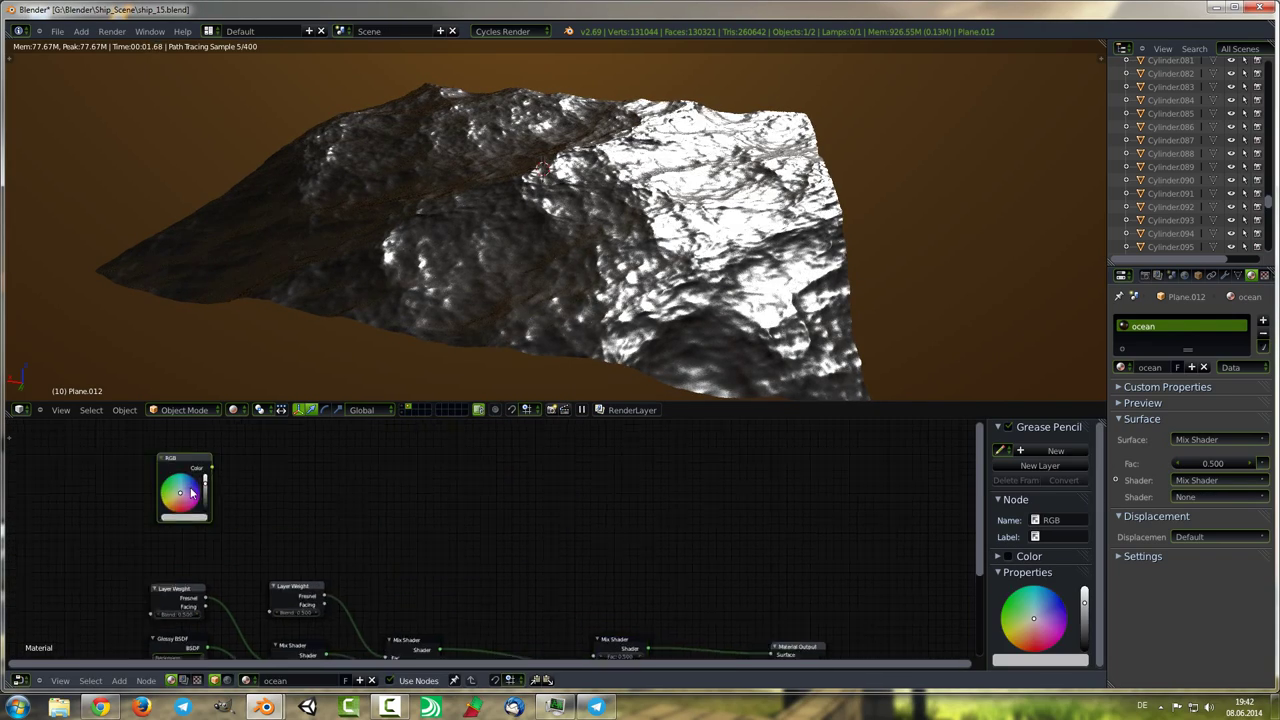
left_click(255, 507)
key("shift+a")
left_click(337, 594)
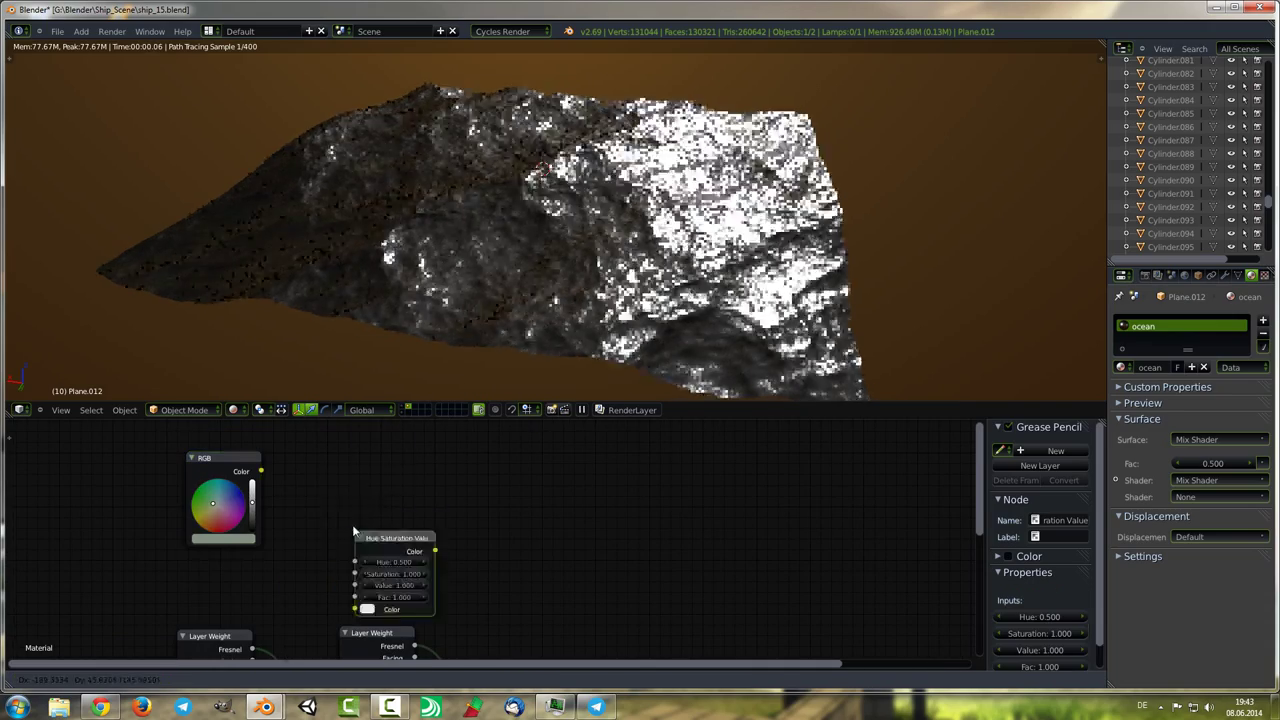
left_click(324, 469)
left_click_drag(260, 471, 323, 542)
Add an Ambient Occlusion node after Hue Saturation, feeding a new Mix Shader.
middle_click_drag(453, 475, 378, 500)
left_click(400, 520)
left_click(390, 520)
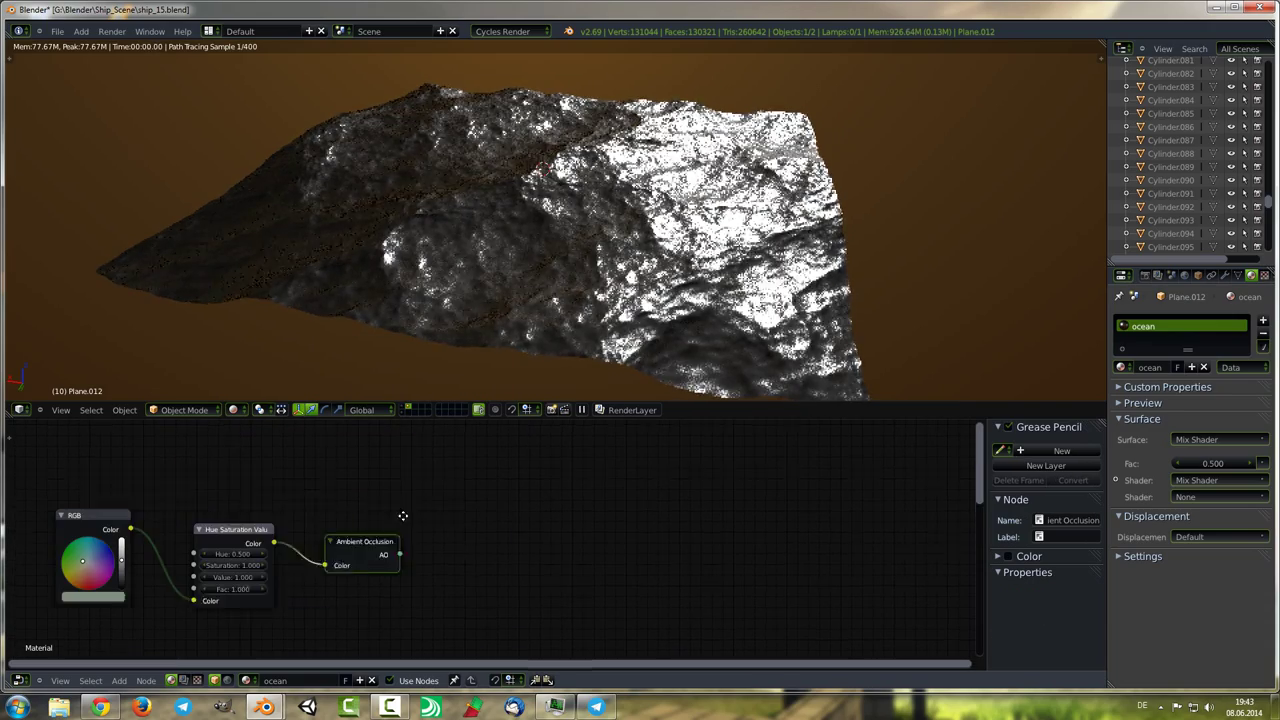
key("shift+a")
left_click(343, 571)
left_click_drag(380, 562, 438, 575)
Mix a further Glossy BSDF into that Mix Shader and join it to the output chain.
key("shift+a")
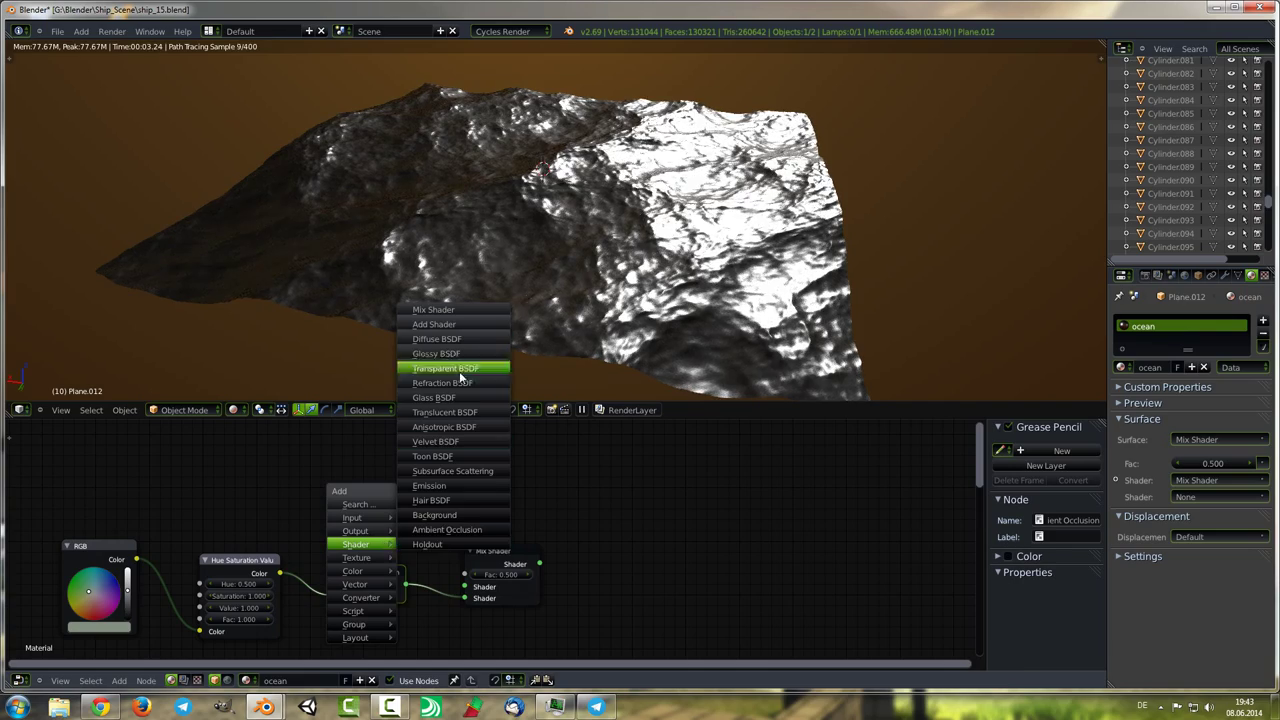
left_click(459, 371)
left_click(340, 465)
left_click_drag(371, 451, 438, 563)
mouse_move(533, 561)
middle_mouse_down()
mouse_move(368, 584)
mouse_move(420, 540)
middle_mouse_up()
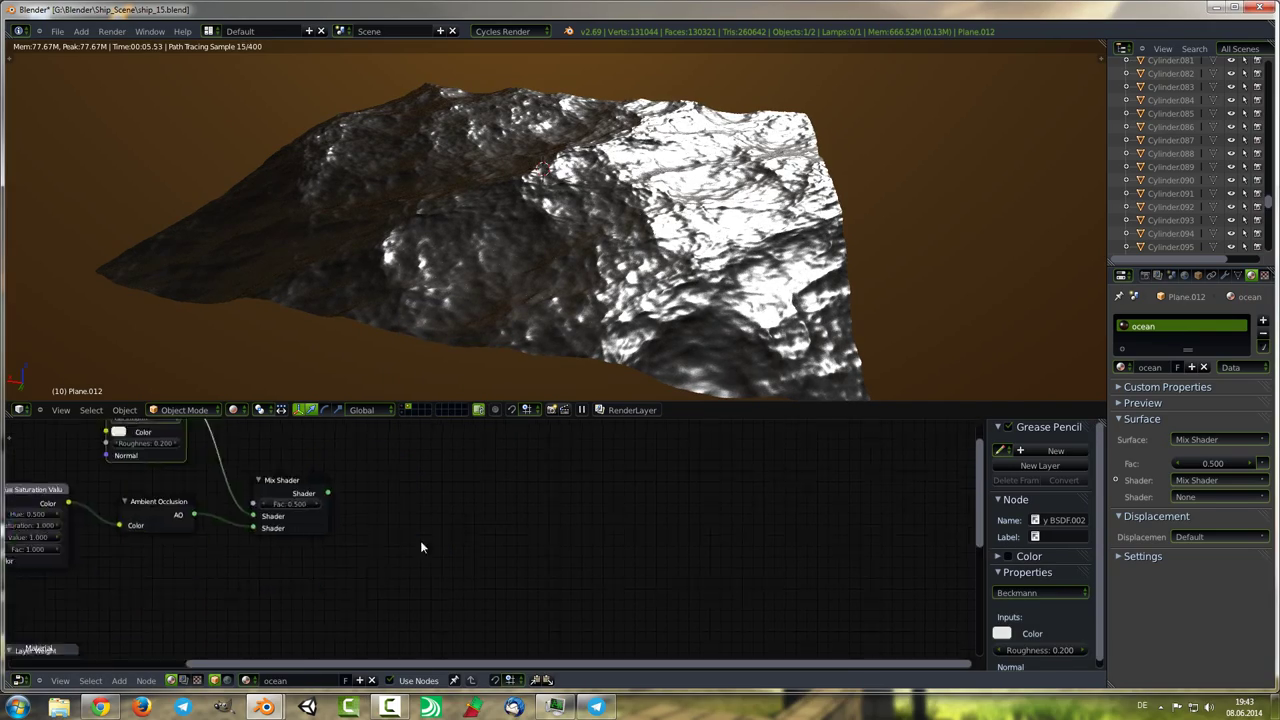
Add a Texture Coordinate node in empty space.
scroll(420, 540, "down", 3)
middle_click_drag(311, 657, 271, 557)
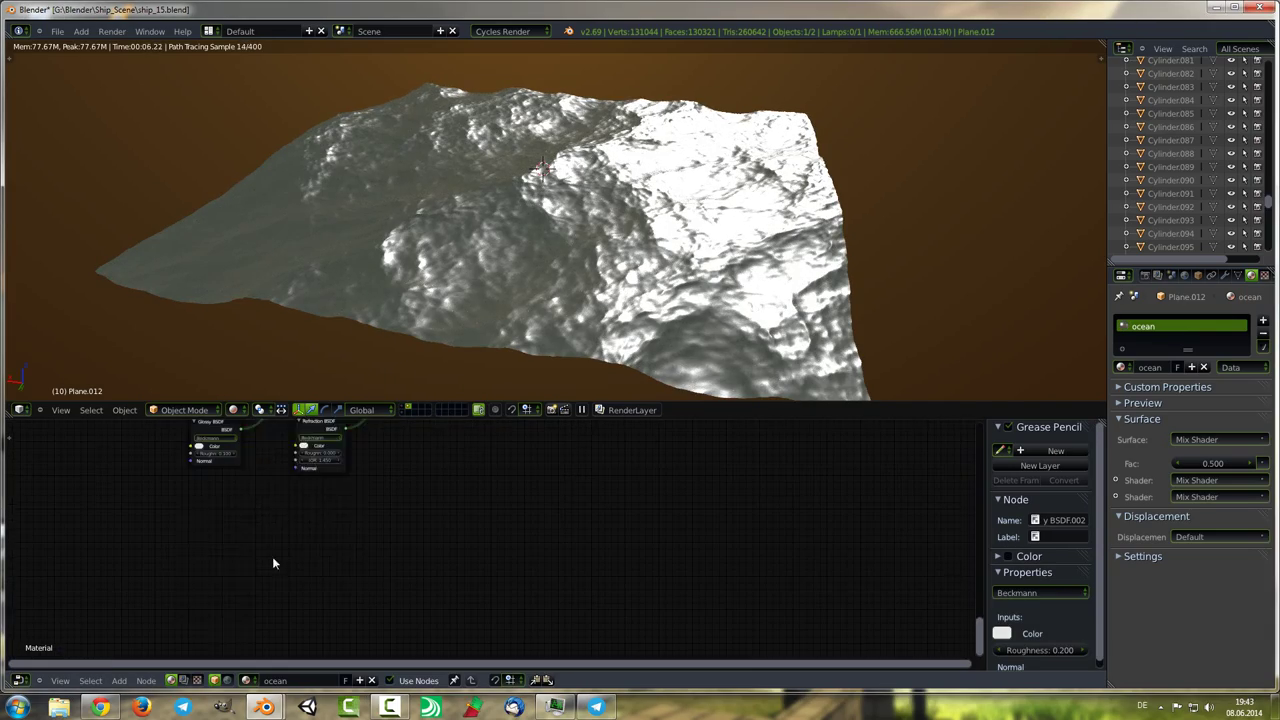
key("shift+a")
left_click(313, 358)
Add a Noise Texture fed by Texture Coordinate, plus an Attribute node.
key("shift+a")
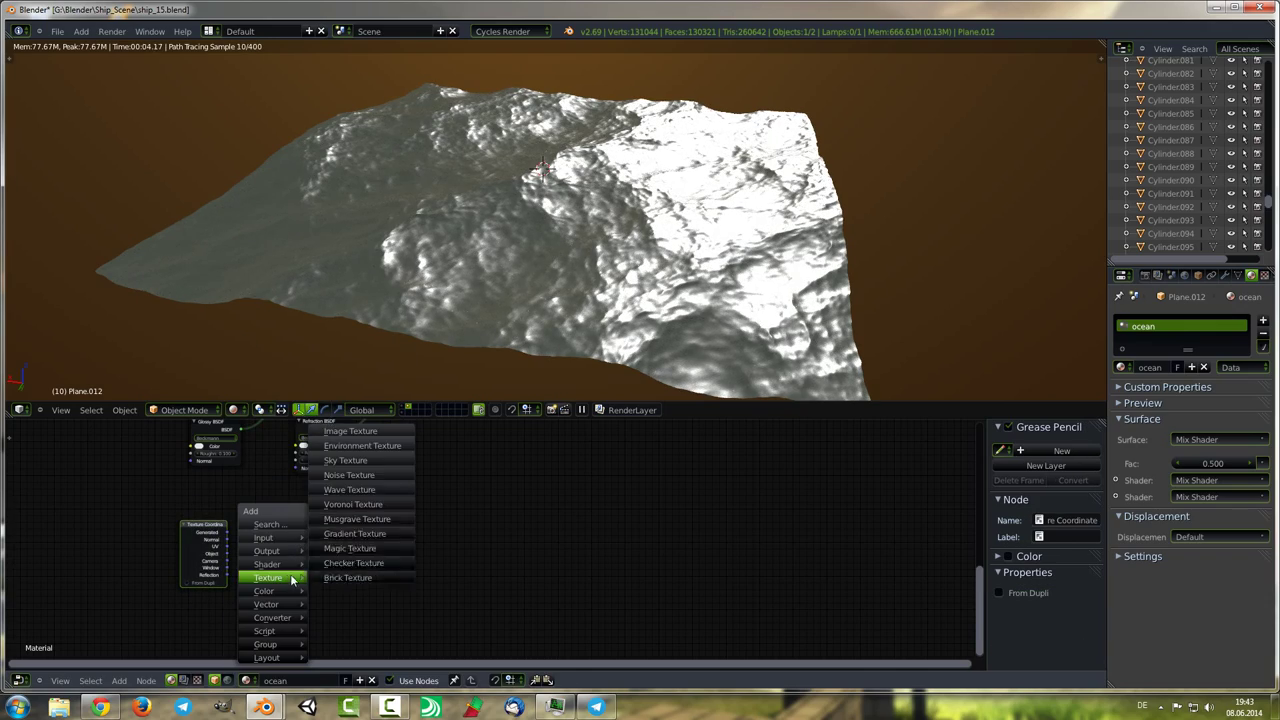
left_click(349, 475)
left_click_drag(228, 552, 292, 556)
scroll(238, 553, "up", 2)
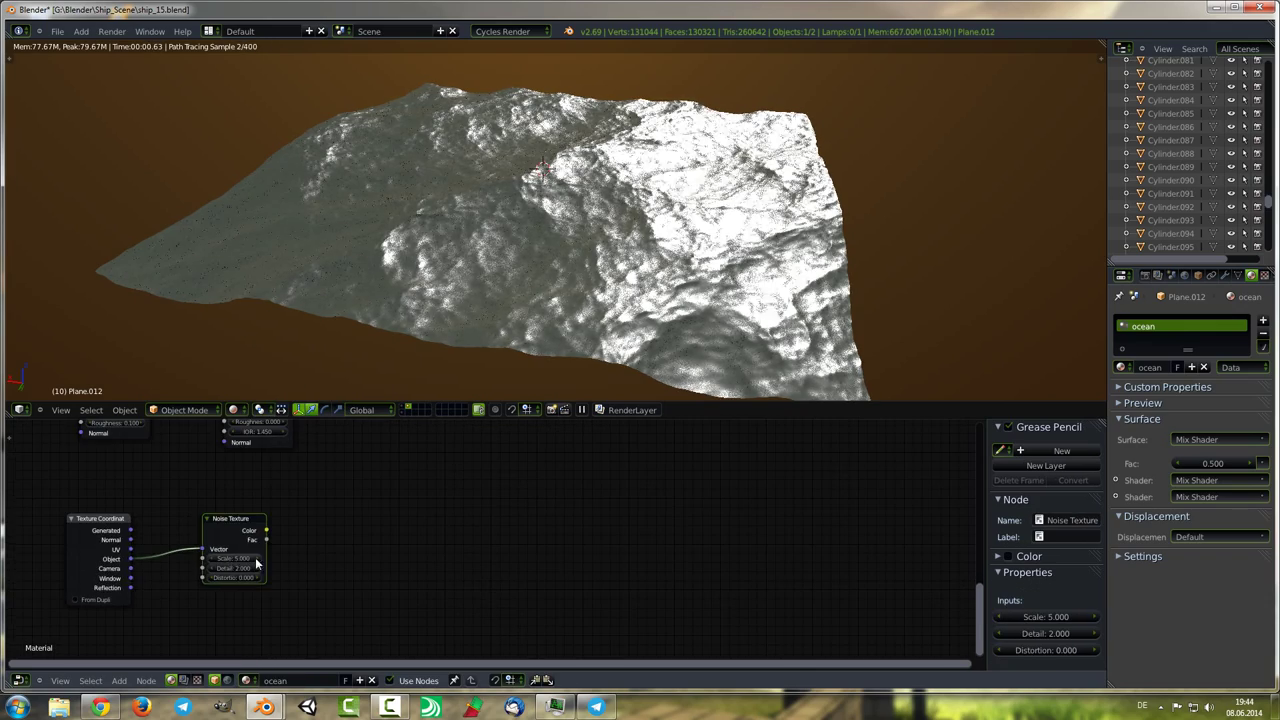
key("shift+a")
left_click(300, 452)
left_click(200, 545)
scroll(200, 545, "down", 1)
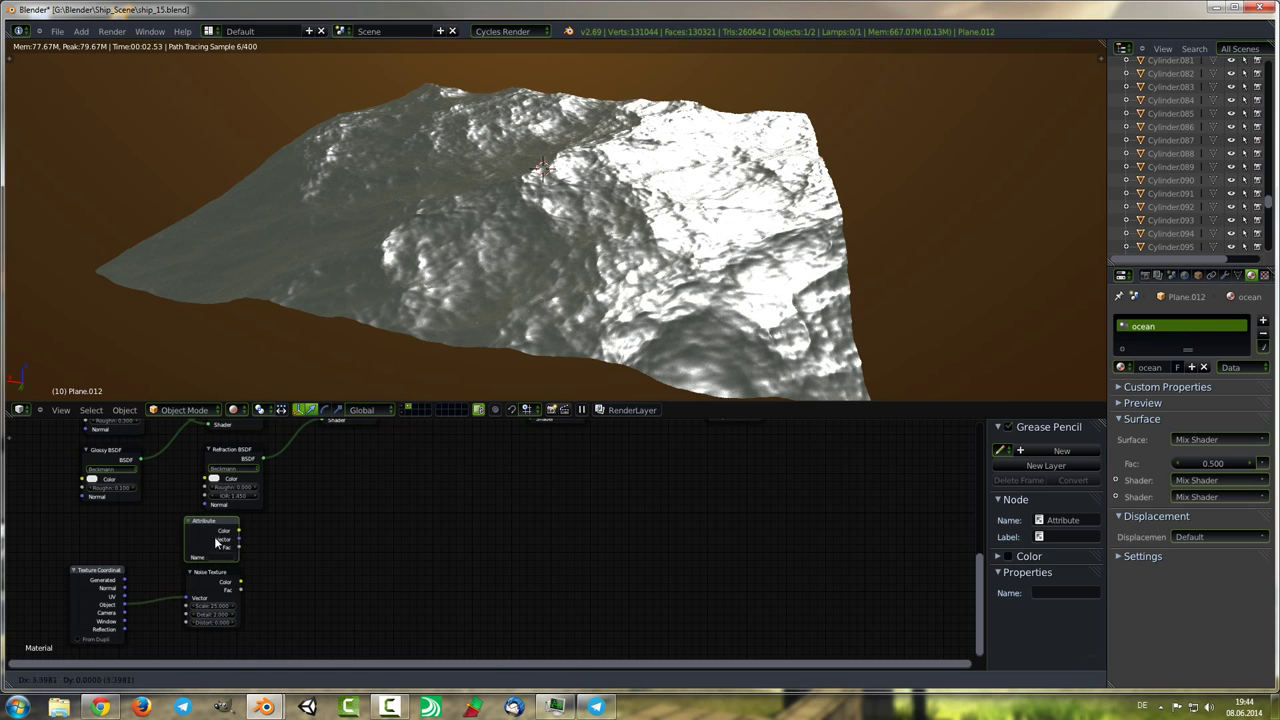
Add a Subtract Math node and feed it into the final Mix Shader factor.
key("shift+a")
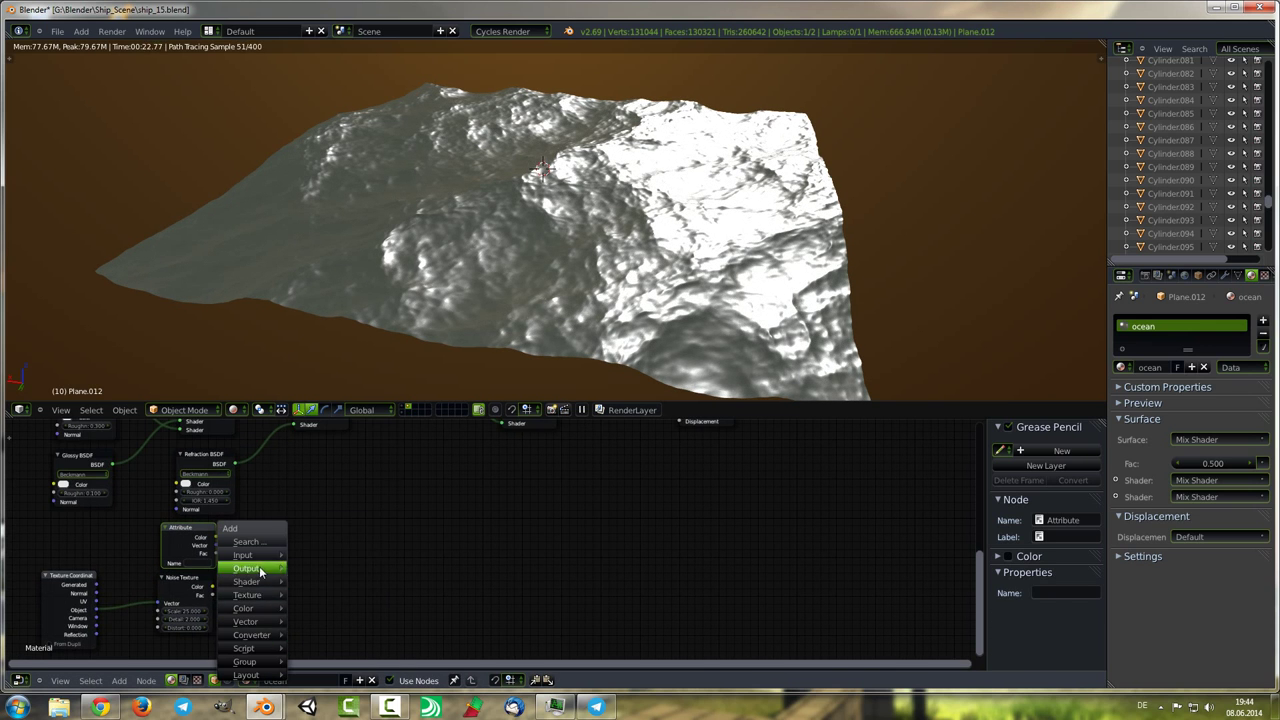
mouse_move(244, 608)
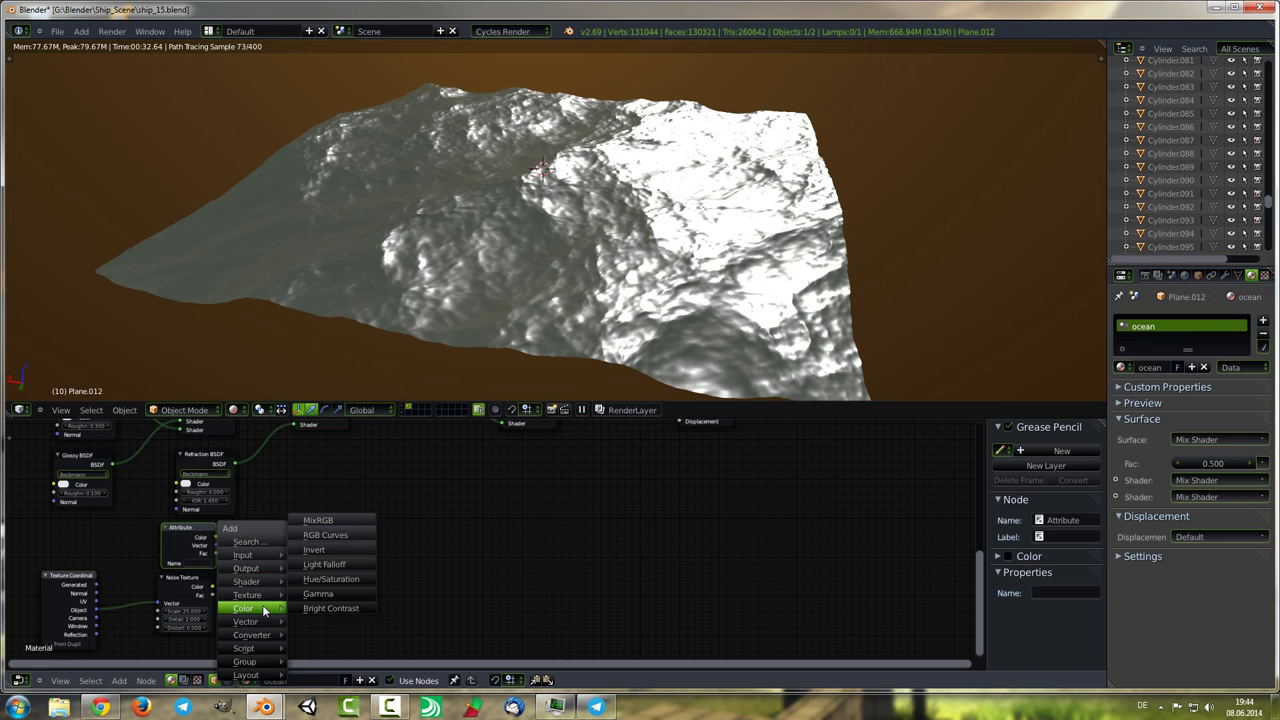
type("Math")
left_click(254, 536)
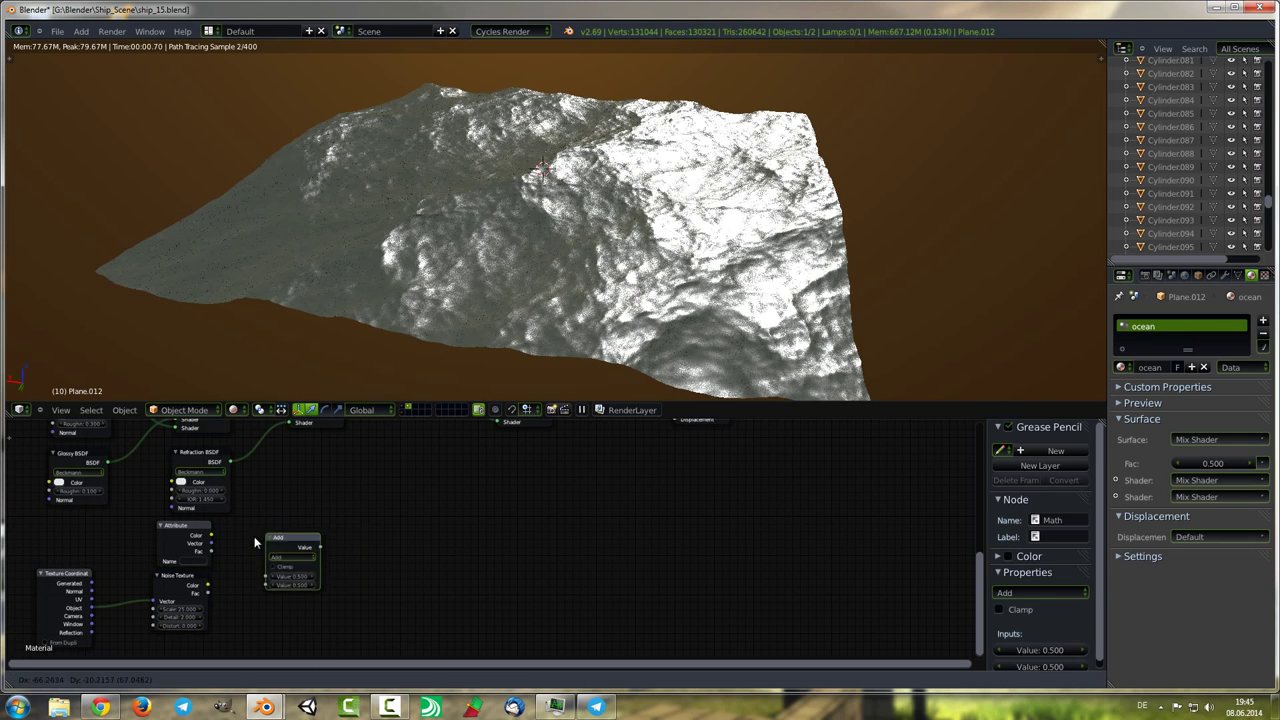
left_click(262, 562)
left_click(262, 545)
scroll(203, 618, "up", 2)
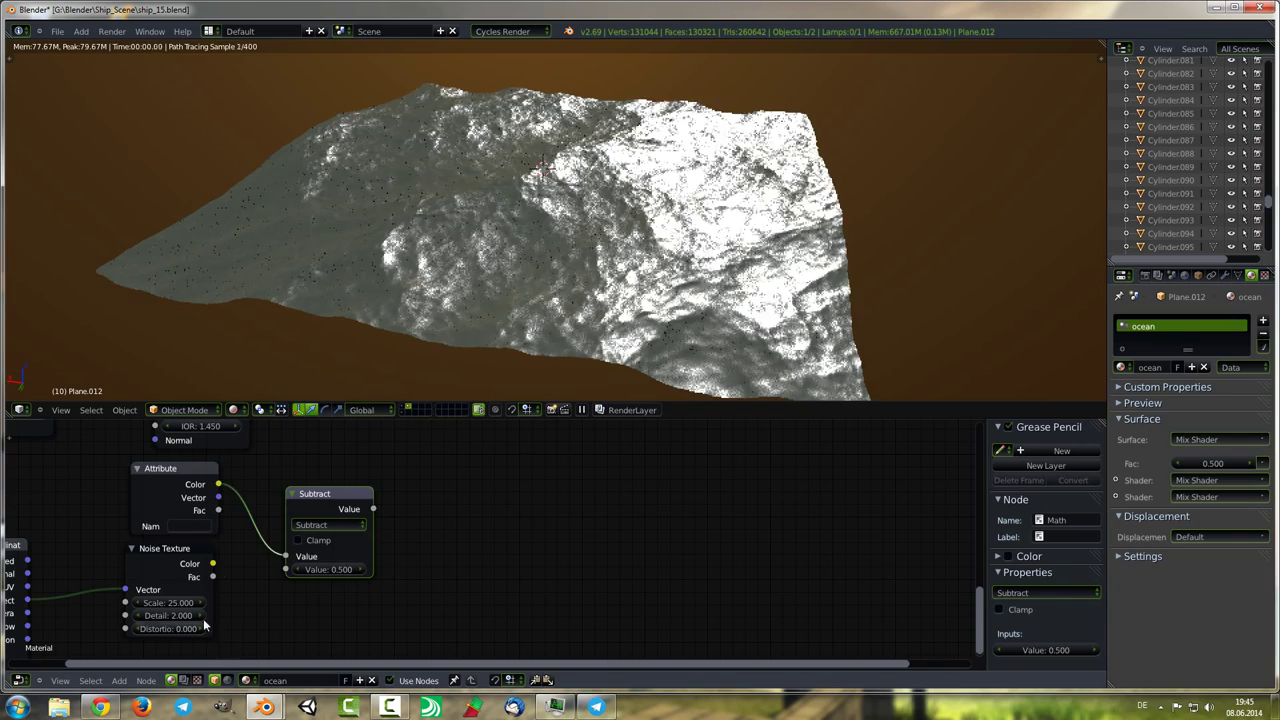
scroll(310, 541, "down", 2)
scroll(310, 541, "down", 2)
left_click_drag(253, 611, 433, 477)
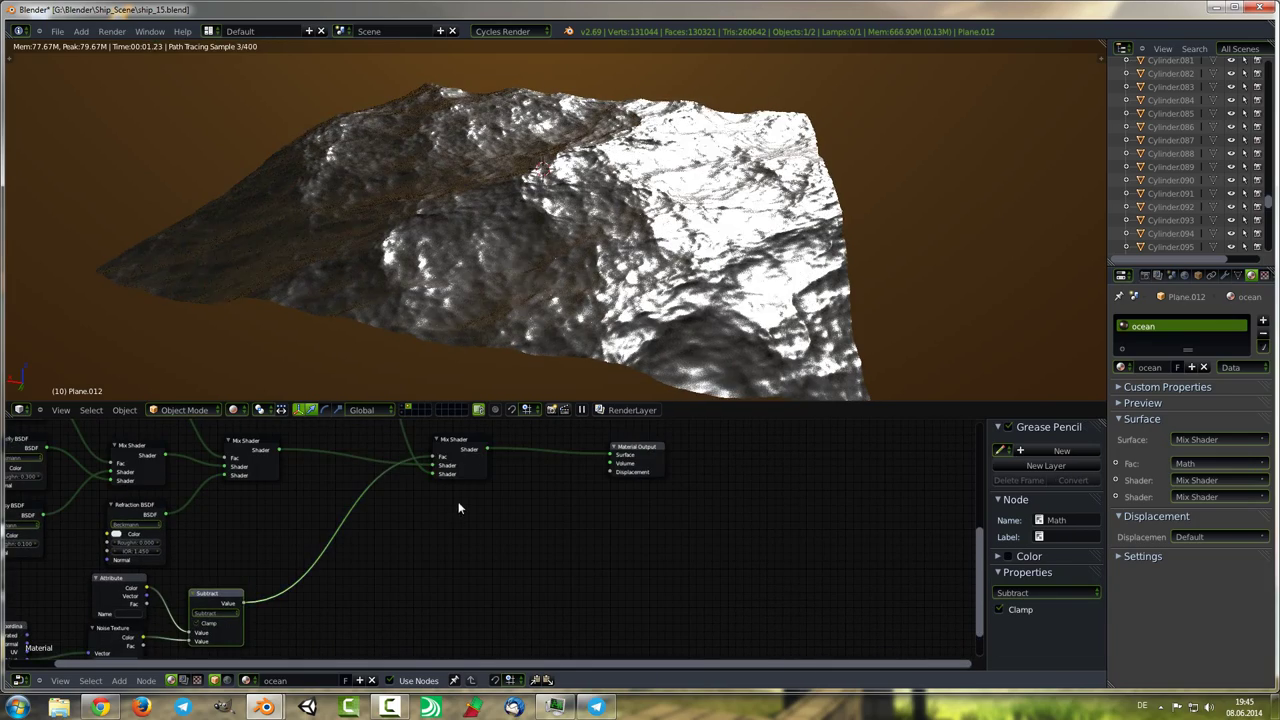
scroll(168, 564, "up", 2)
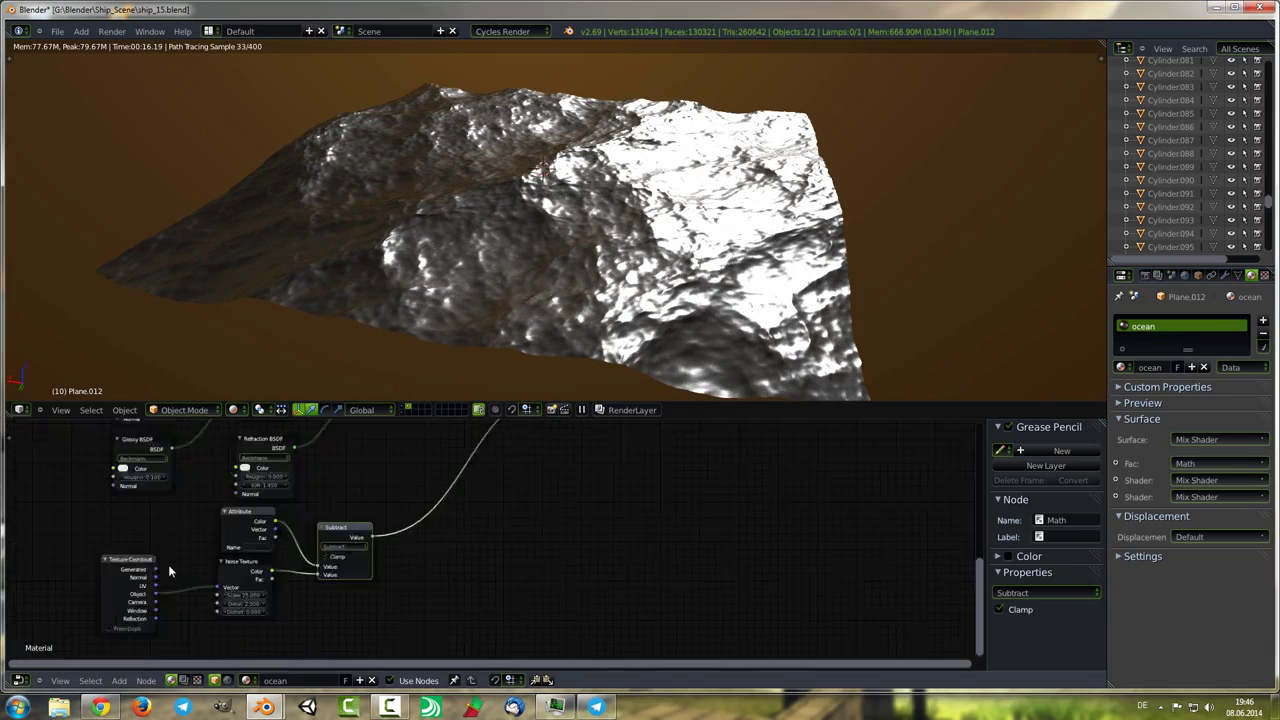
scroll(168, 564, "up", 2)
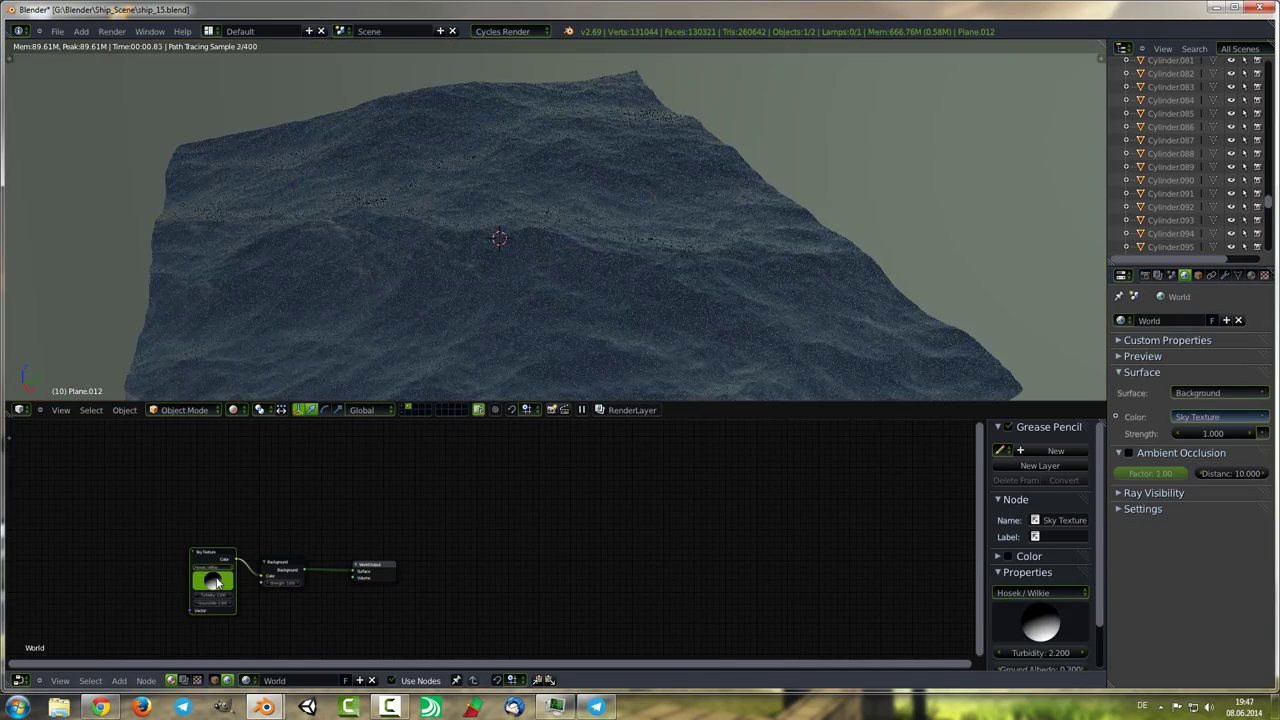
Toggle the ocean viewport between Solid and Rendered shading while orbiting the view.
middle_click_drag(451, 307, 646, 323)
left_click(233, 410)
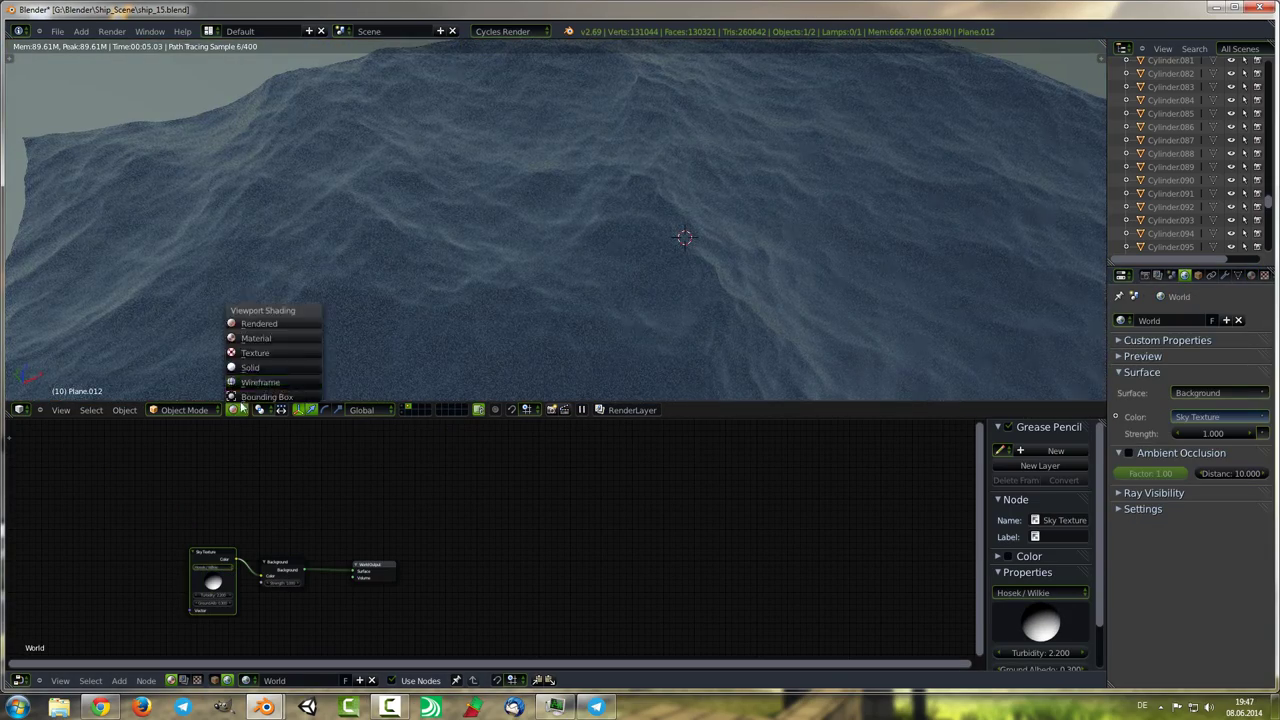
left_click(250, 367)
scroll(523, 137, "down", 3)
middle_click_drag(634, 71, 500, 200)
left_click(233, 410)
left_click(265, 325)
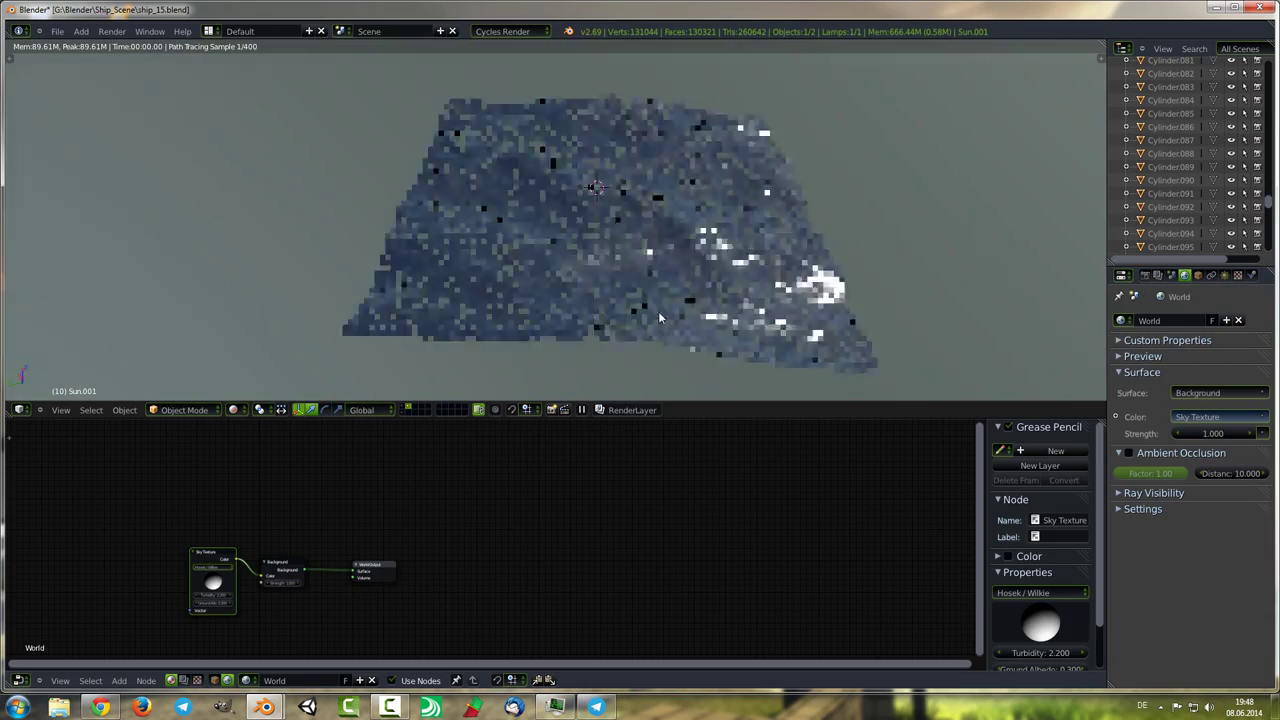
middle_click_drag(600, 200, 650, 250)
left_click(233, 410)
left_click(250, 367)
scroll(600, 200, "down", 3)
middle_click_drag(600, 200, 550, 180)
Give Sun.001 a pale yellow lamp colour and preview the ocean in Rendered shading.
left_click(1224, 275)
left_click(1213, 490)
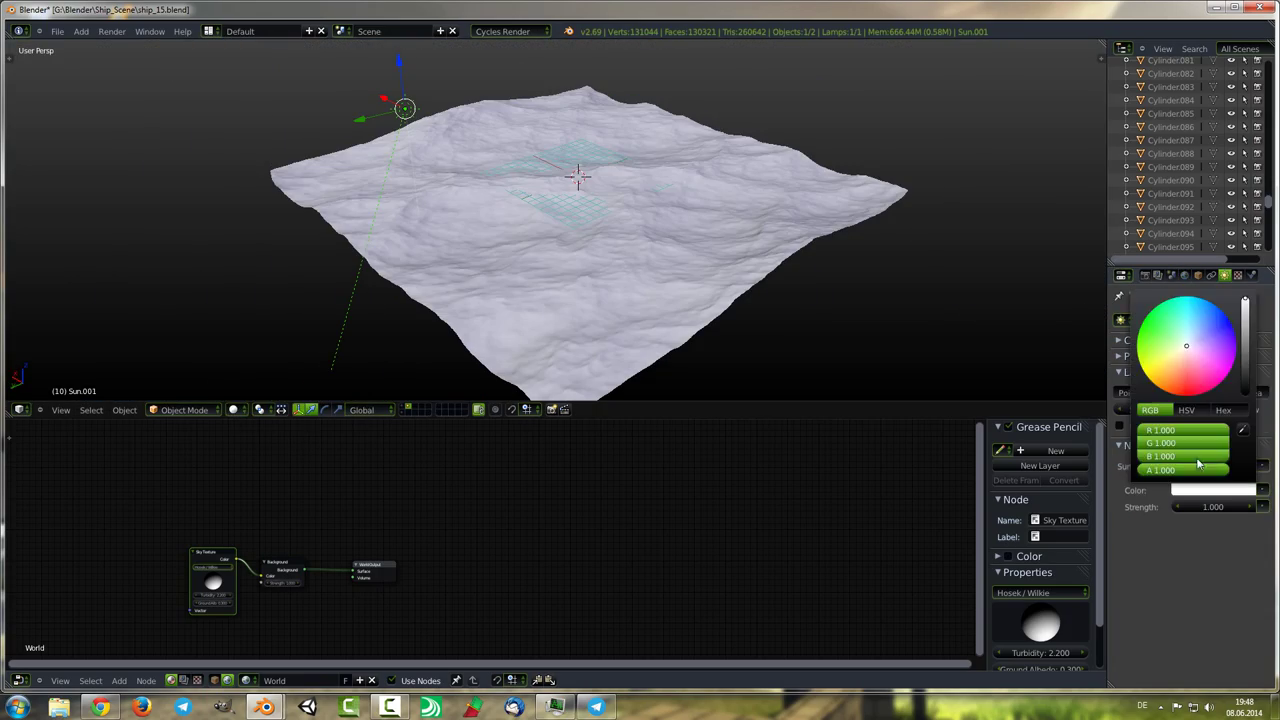
left_click(233, 410)
left_click(265, 325)
scroll(665, 315, "up", 4)
middle_click_drag(665, 315, 600, 330)
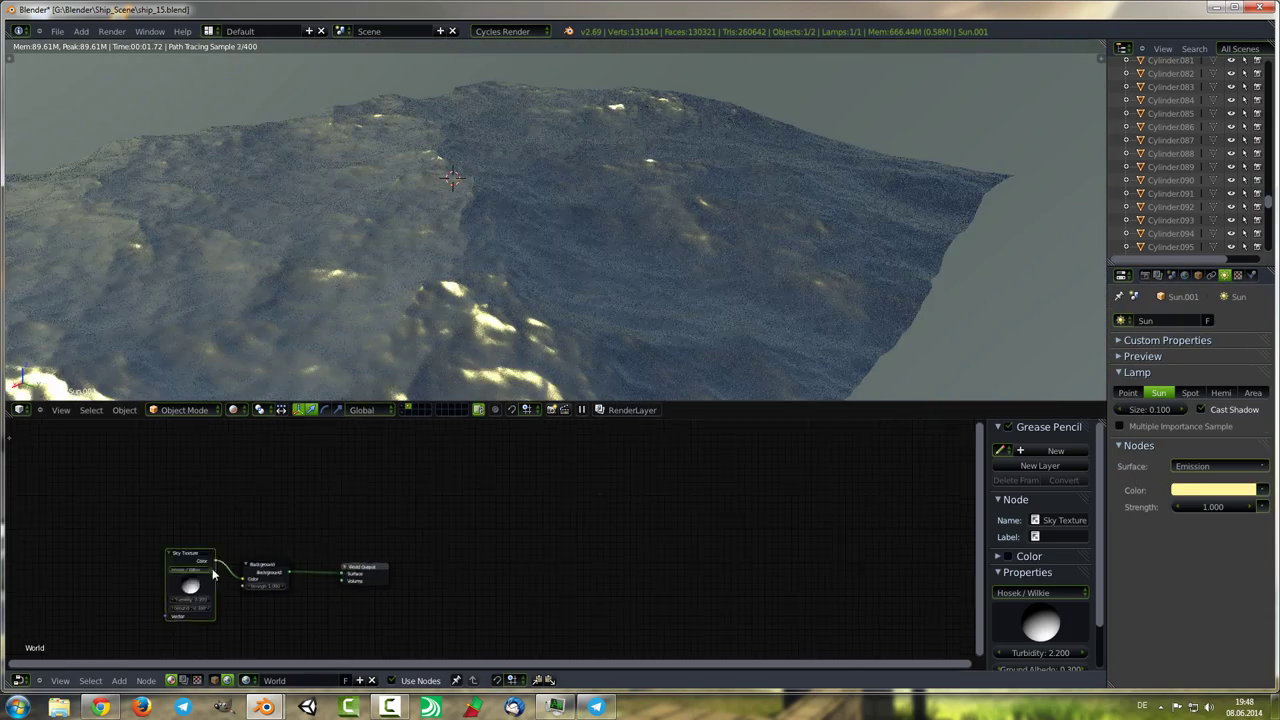
scroll(135, 640, "up", 4)
left_click_drag(366, 519, 317, 521)
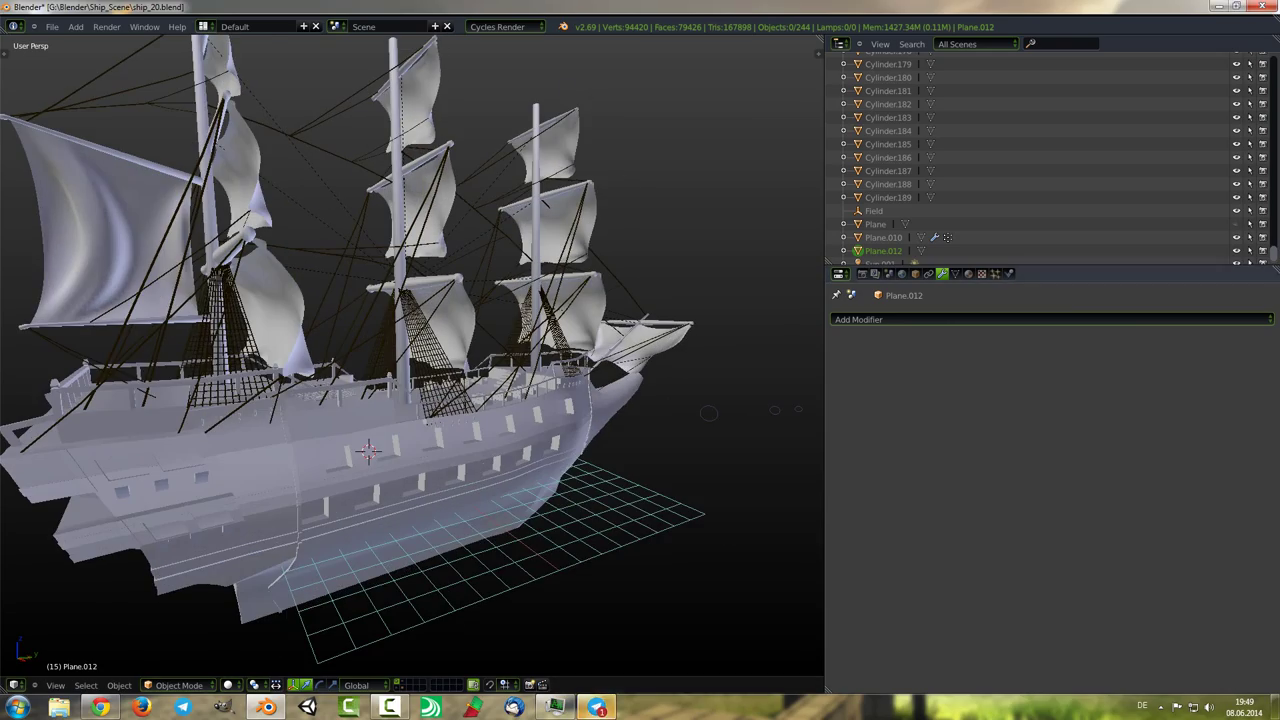
Preview the scene with Cycles rendering, then return to Solid shading from a top-down view.
left_click(862, 273)
left_click(228, 685)
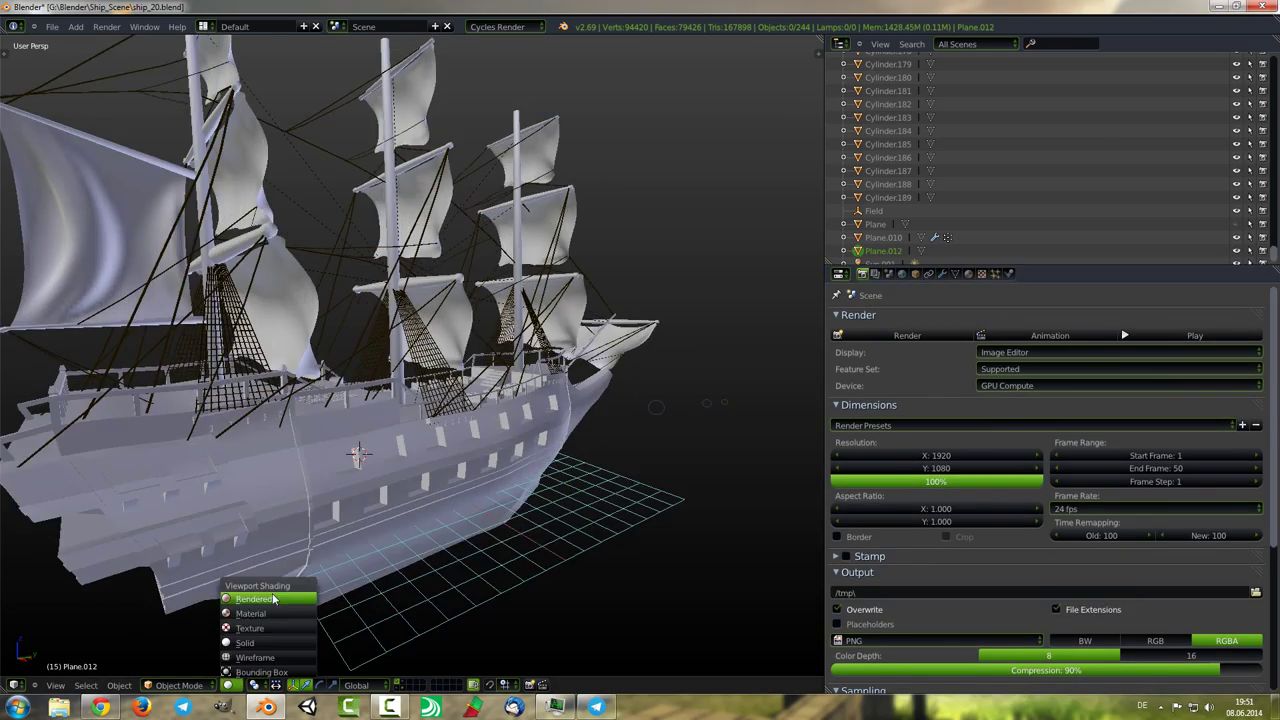
left_click(265, 594)
scroll(519, 505, "down", 4)
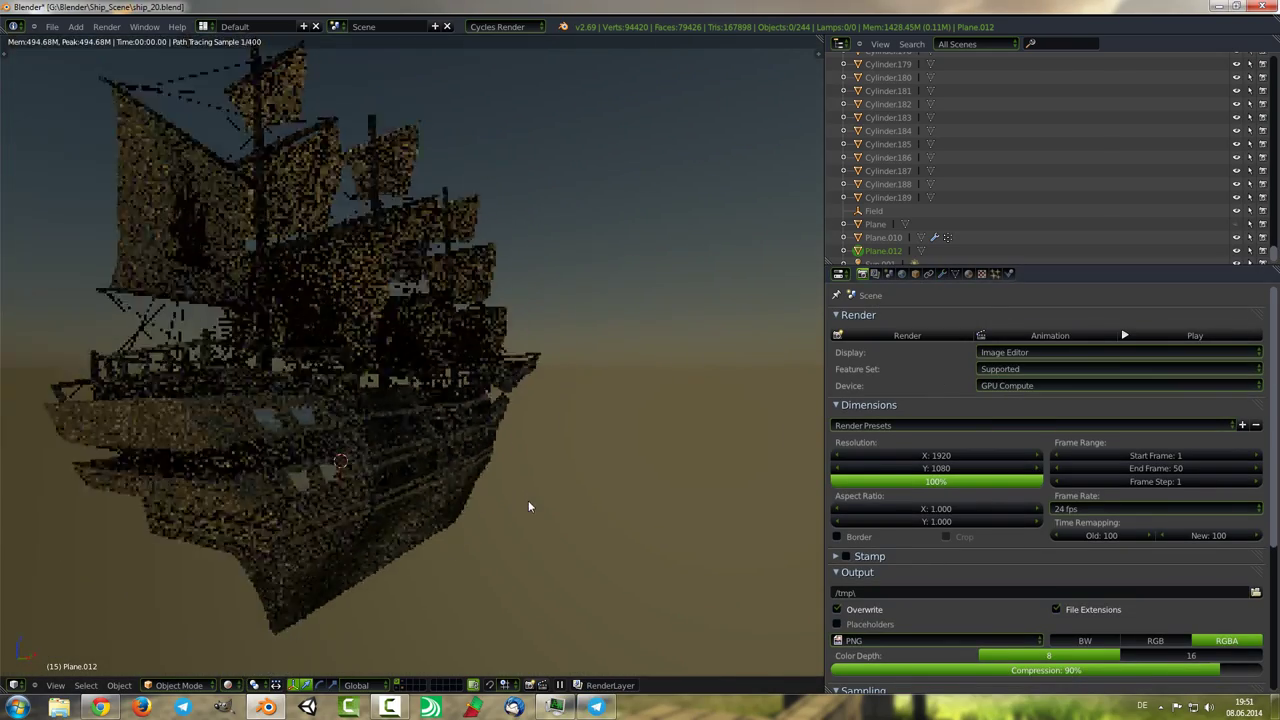
left_click(234, 686)
left_click(262, 642)
mouse_move(262, 642)
middle_mouse_down()
mouse_move(537, 523)
mouse_move(720, 306)
middle_mouse_up()
scroll(720, 306, "down", 5)
Move the selected object to another layer and check the scene through the camera.
left_click(403, 686)
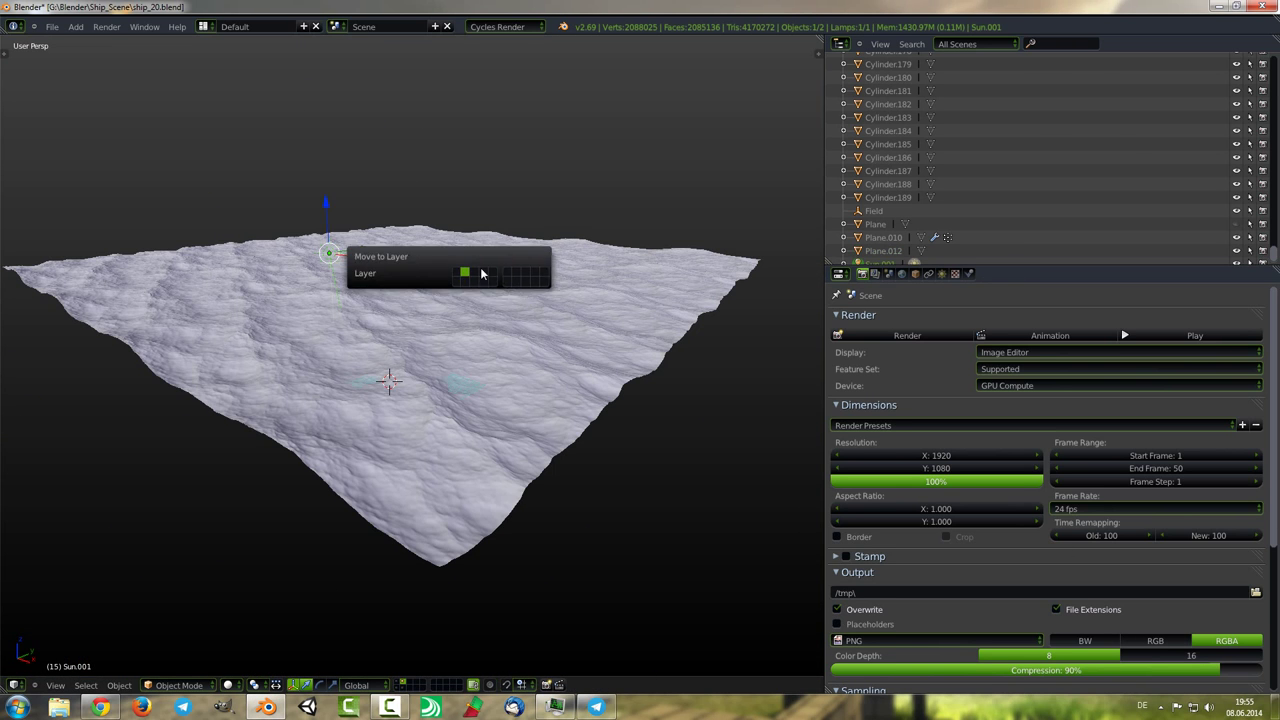
left_click(425, 683)
key("KP_0")
key("ctrl+z")
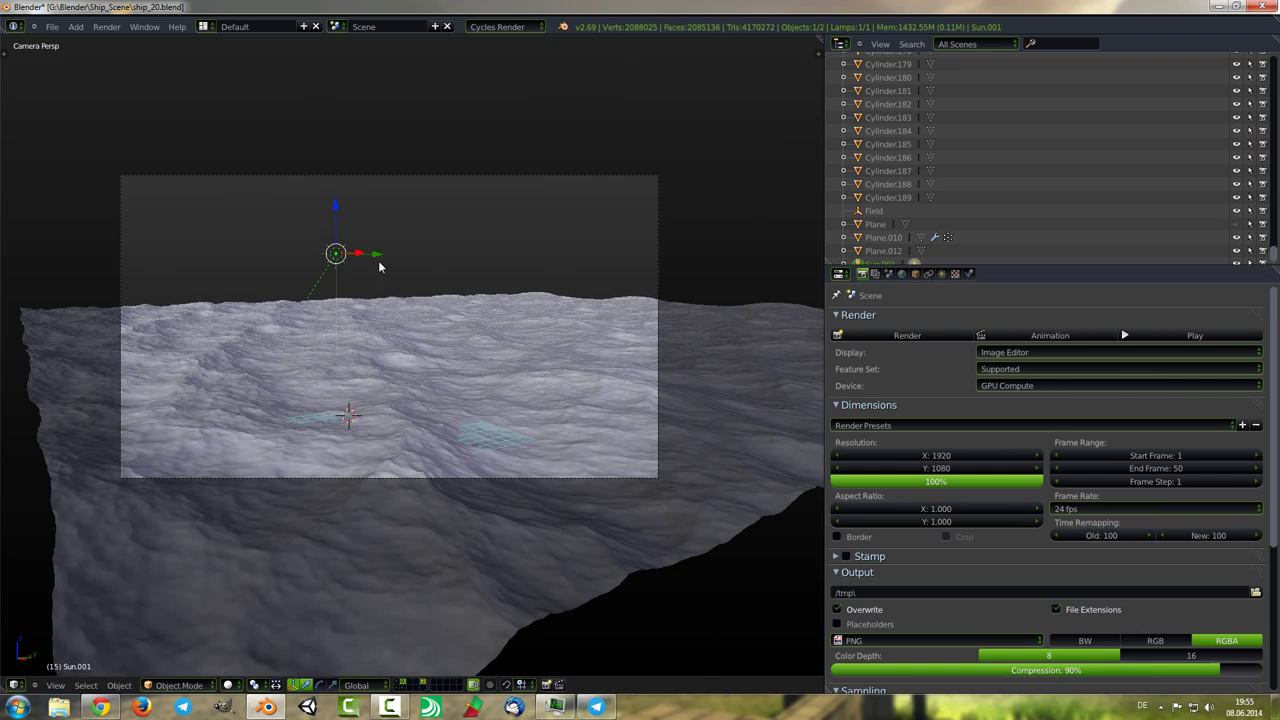
left_click(673, 375)
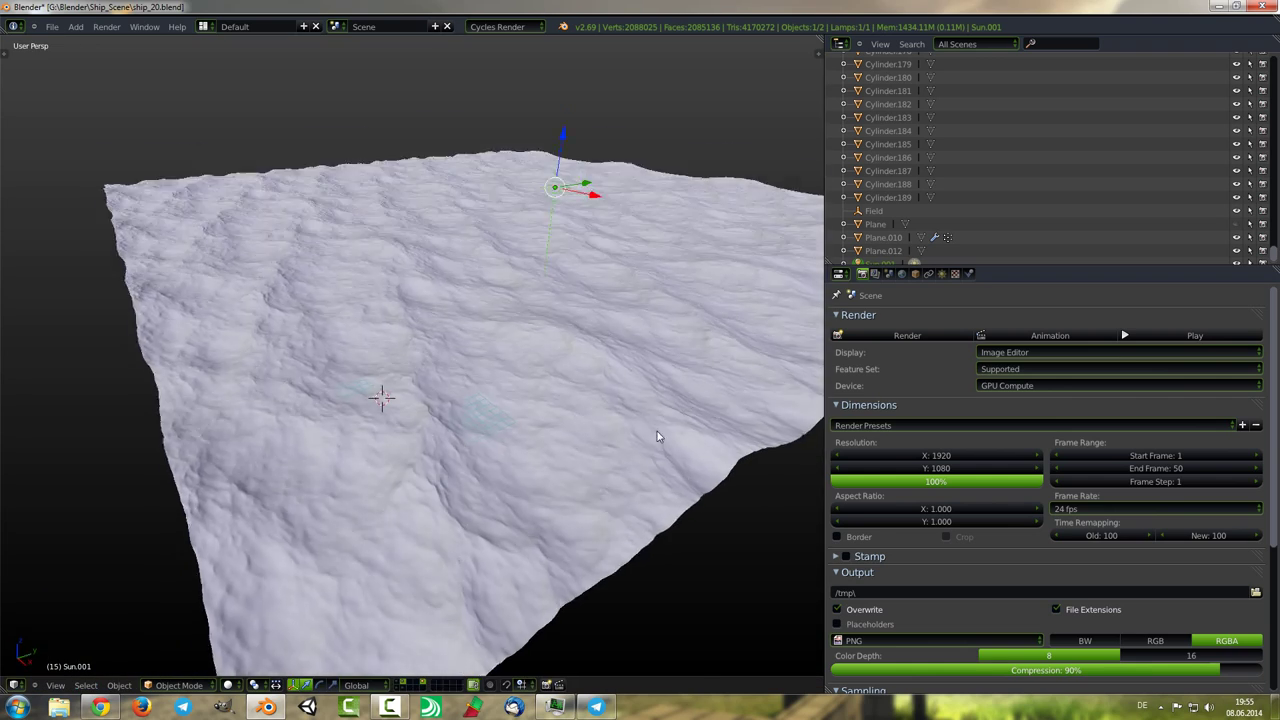
middle_click_drag(673, 375, 600, 403)
key("KP_0")
Save the scene as ship_21.blend.
left_click(52, 26)
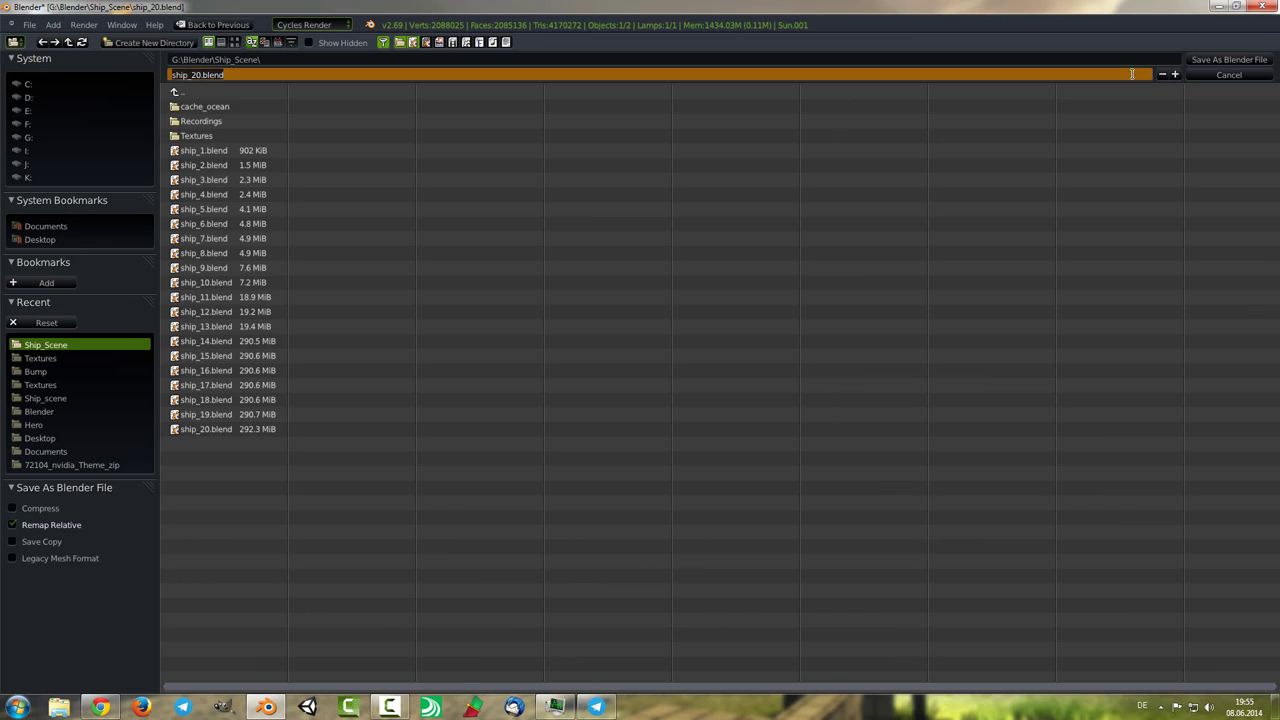
double_click(214, 117)
left_click(888, 274)
Show the render layers with their Passes expanded and select SunLayer.
left_click(875, 274)
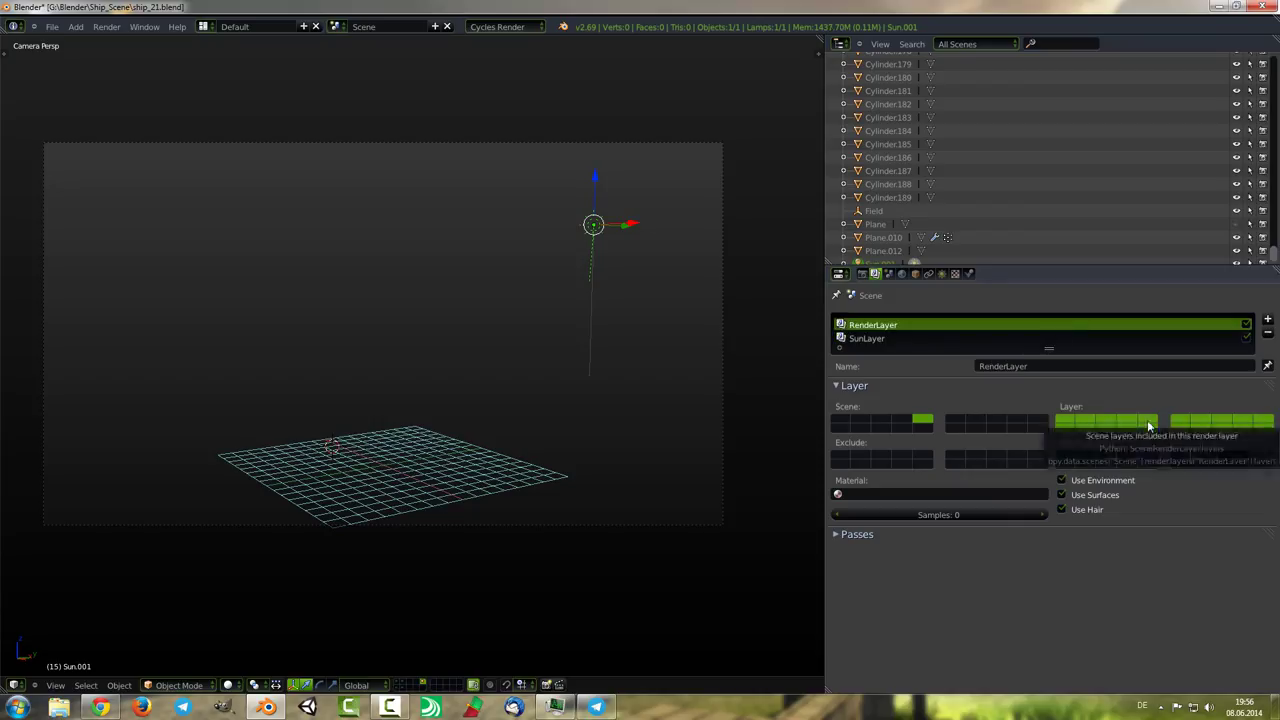
left_click(895, 533)
scroll(920, 535, "down", 1)
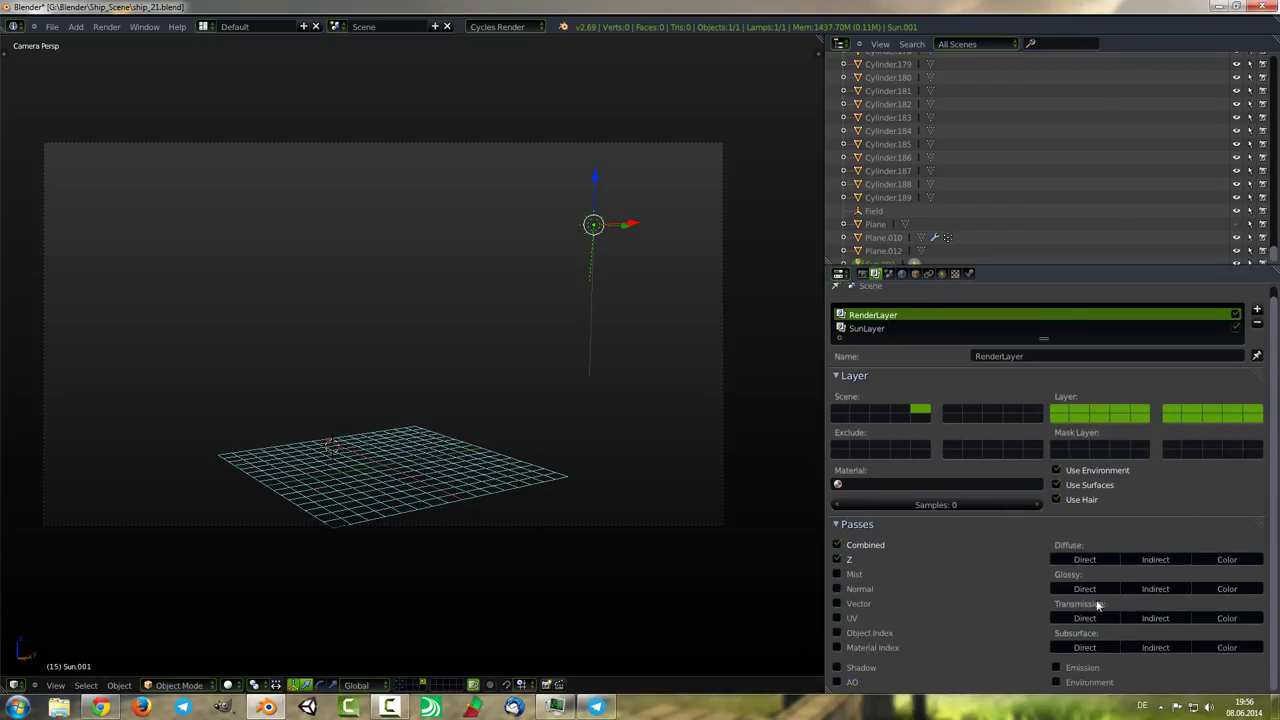
left_click(866, 328)
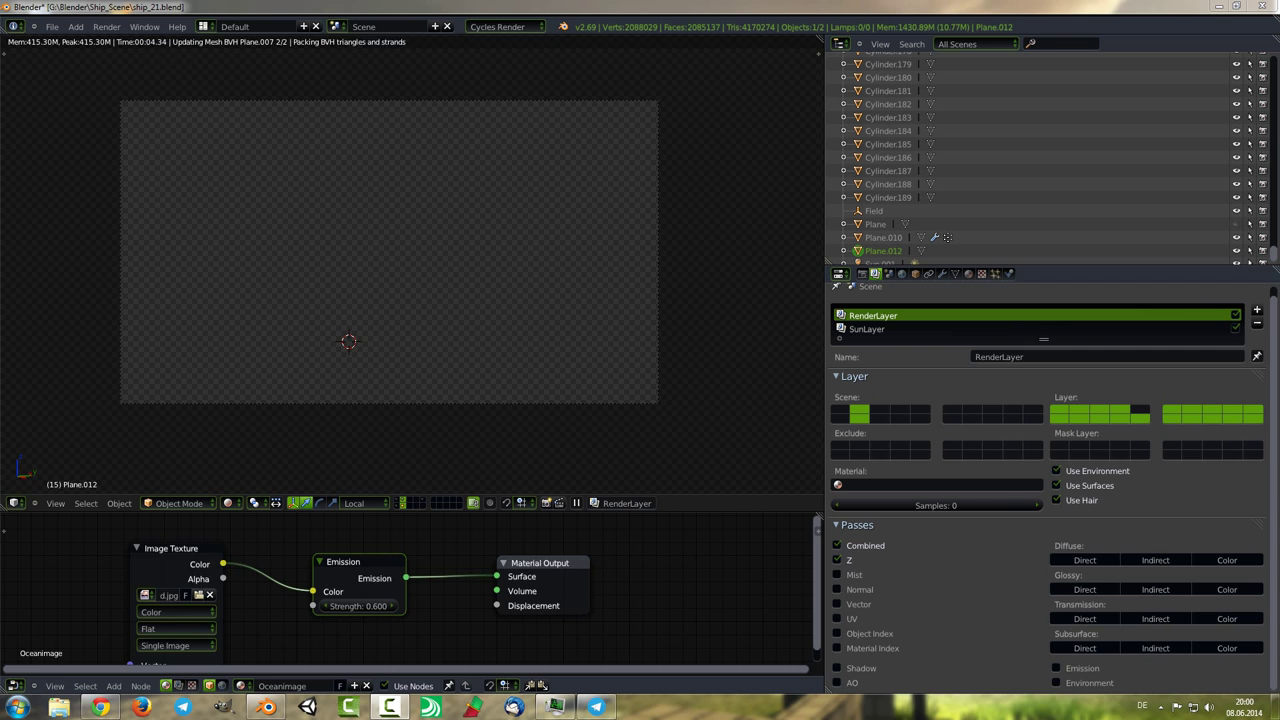
Replace the world's Sky Texture with an Environment Texture loading sunrise360.jpg.
key("shift+z")
left_click(902, 273)
left_click(222, 685)
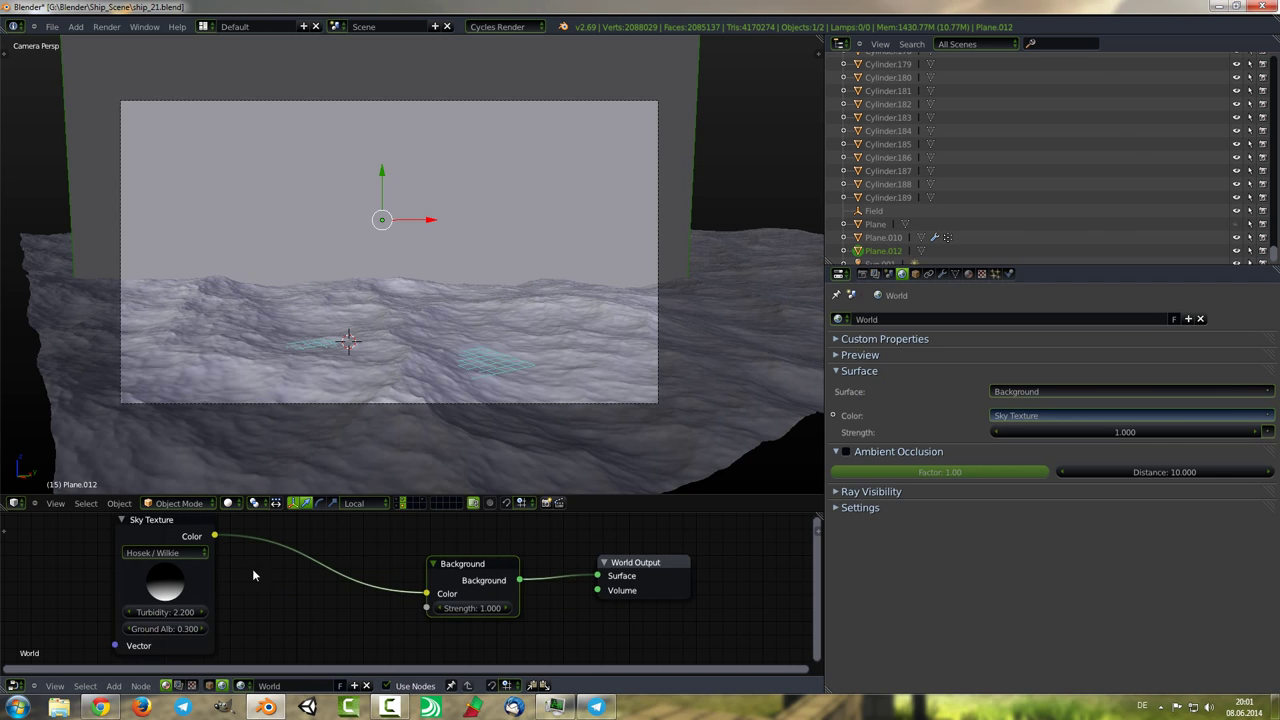
key("shift+z")
key("x")
key("shift+a")
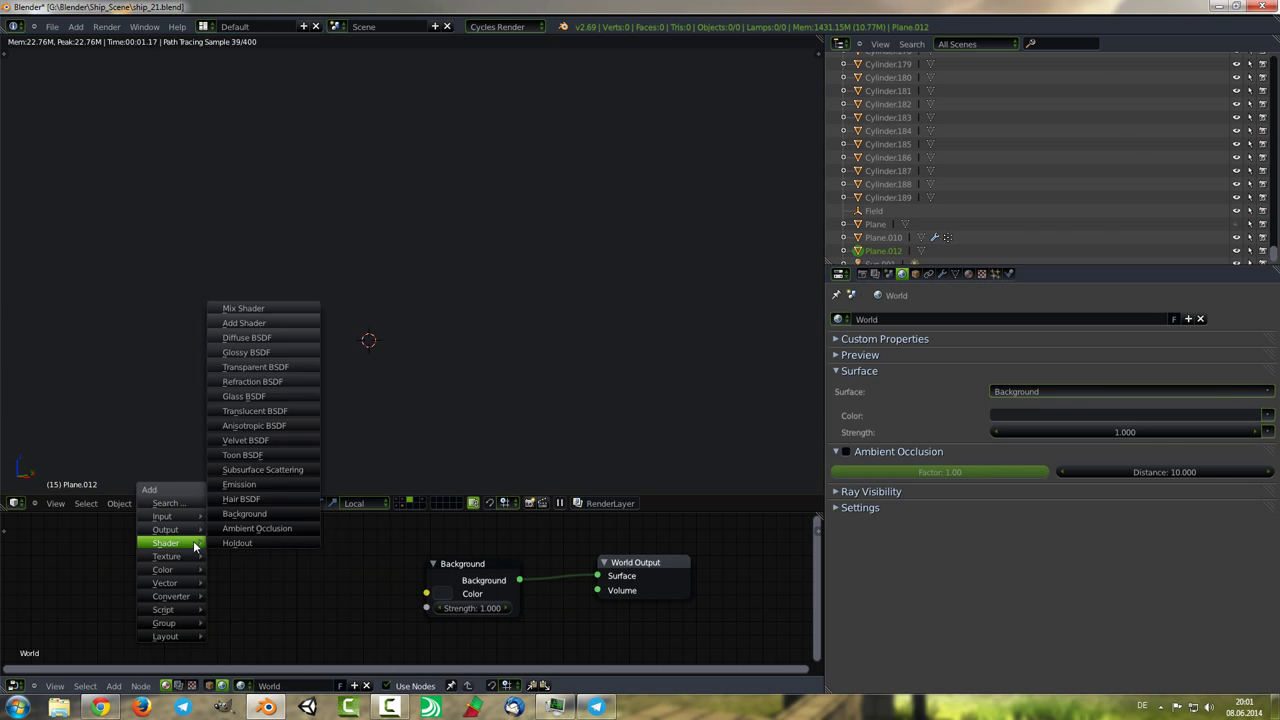
left_click(265, 445)
left_click(300, 560)
left_click(294, 586)
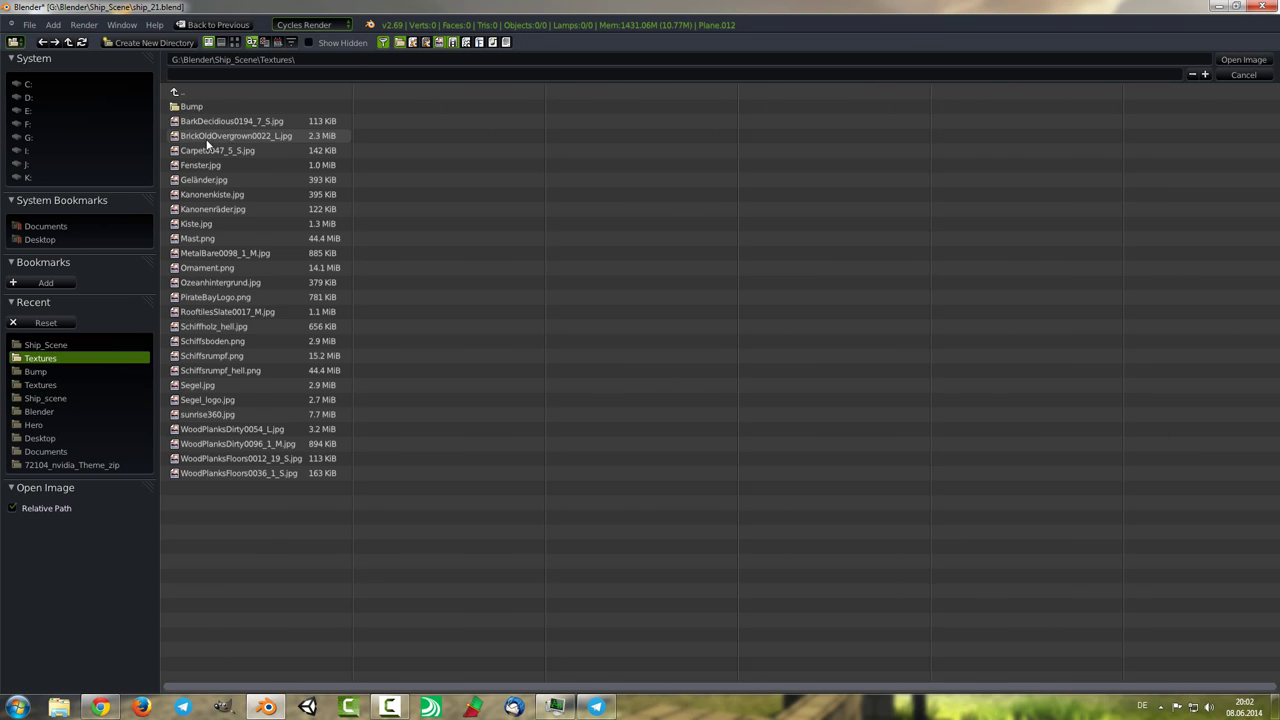
double_click(207, 414)
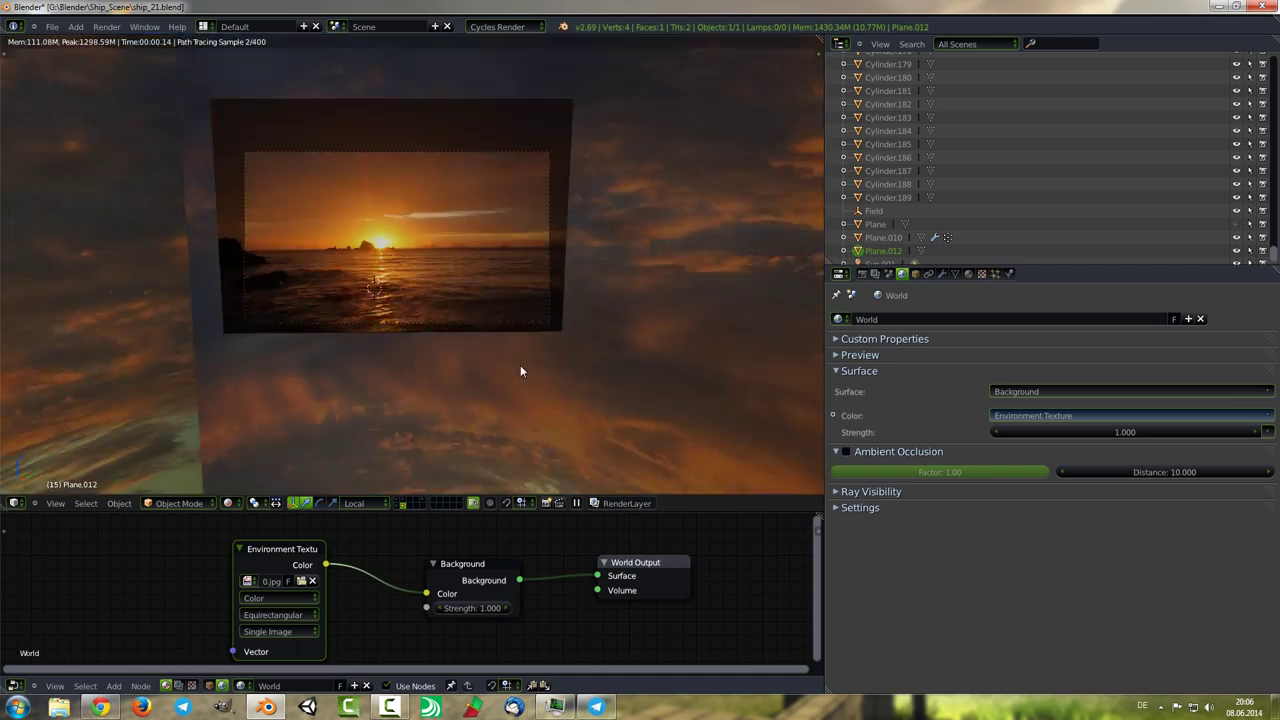
Delete the flat sunset backdrop plane and look down at the ocean in Solid shading.
scroll(520, 371, "up", 3)
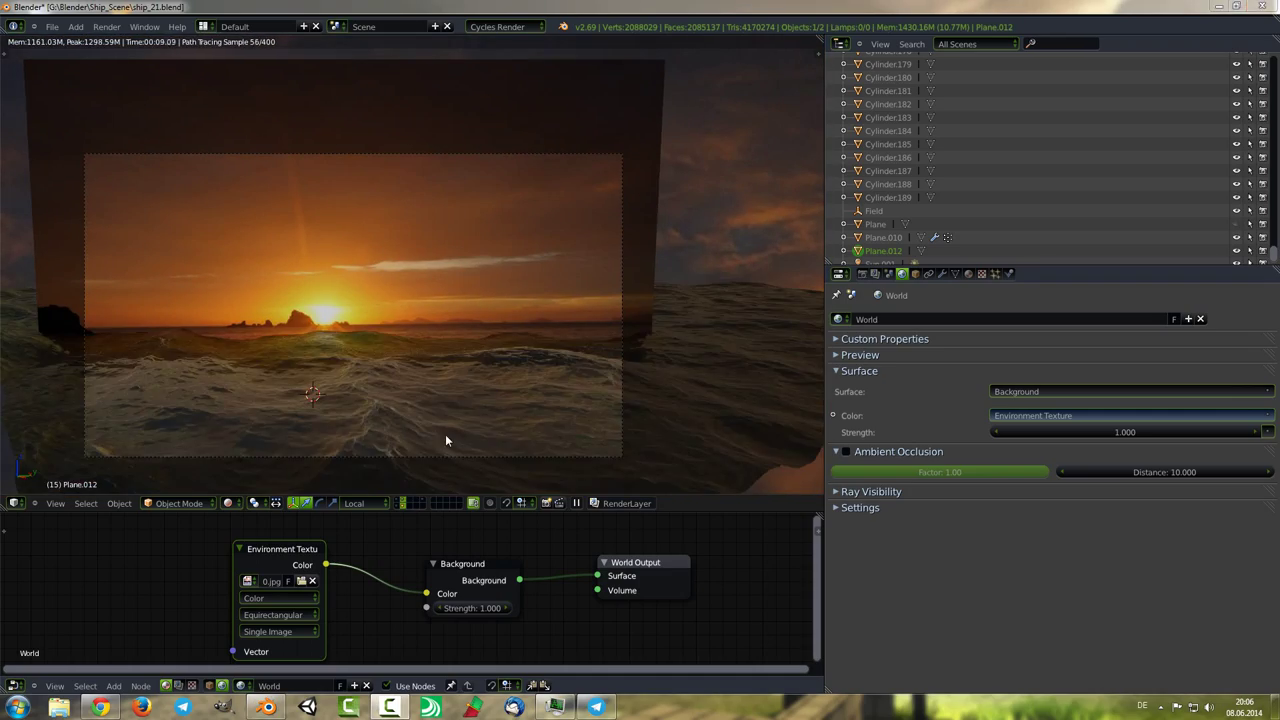
scroll(445, 434, "up", 2)
scroll(488, 431, "up", 2)
scroll(548, 398, "up", 2)
scroll(603, 437, "down", 1)
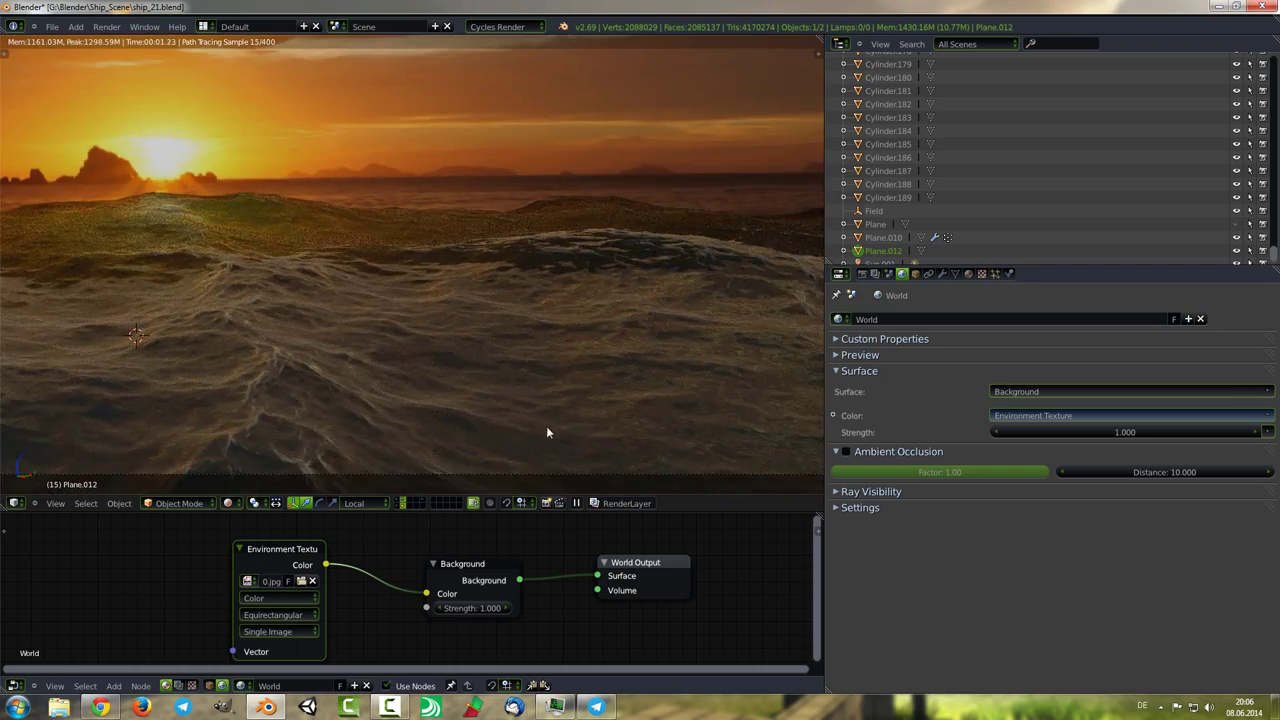
scroll(546, 432, "down", 1)
scroll(563, 434, "down", 2)
scroll(560, 434, "down", 1)
scroll(620, 450, "down", 2)
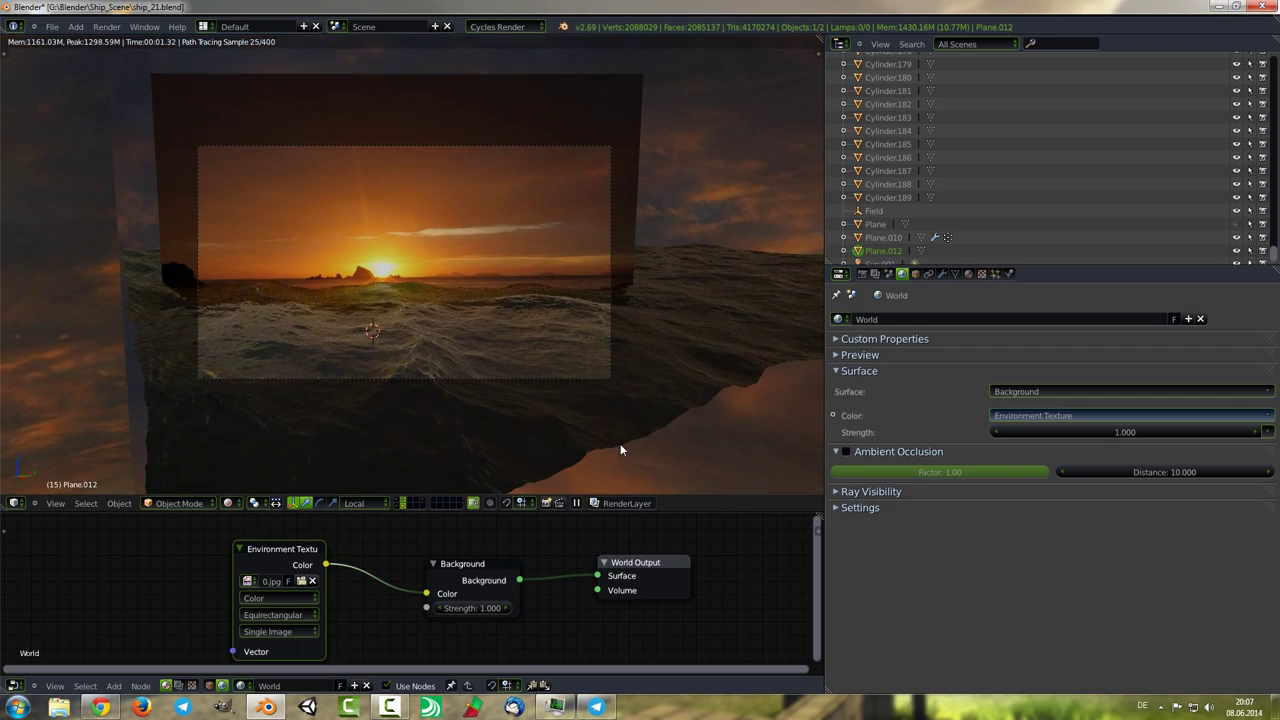
key("Delete")
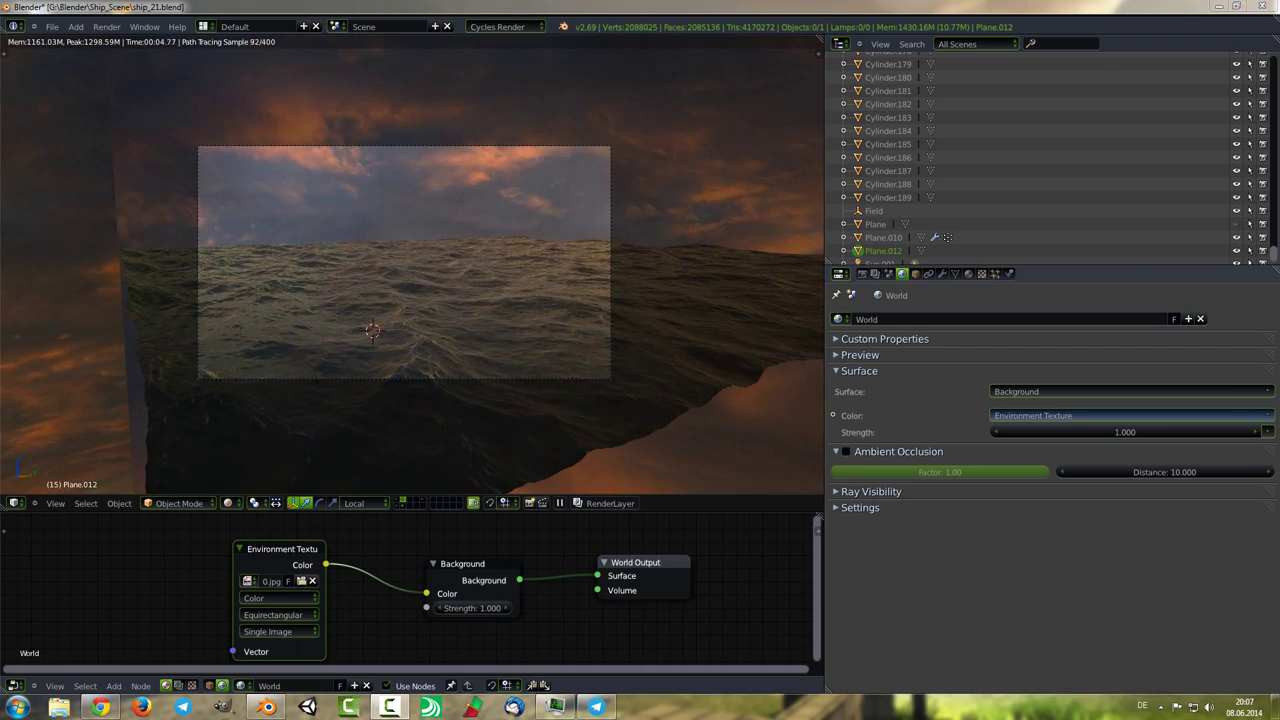
key("shift+z")
mouse_move(367, 388)
middle_mouse_down()
mouse_move(448, 370)
mouse_move(483, 384)
mouse_move(414, 356)
middle_mouse_up()
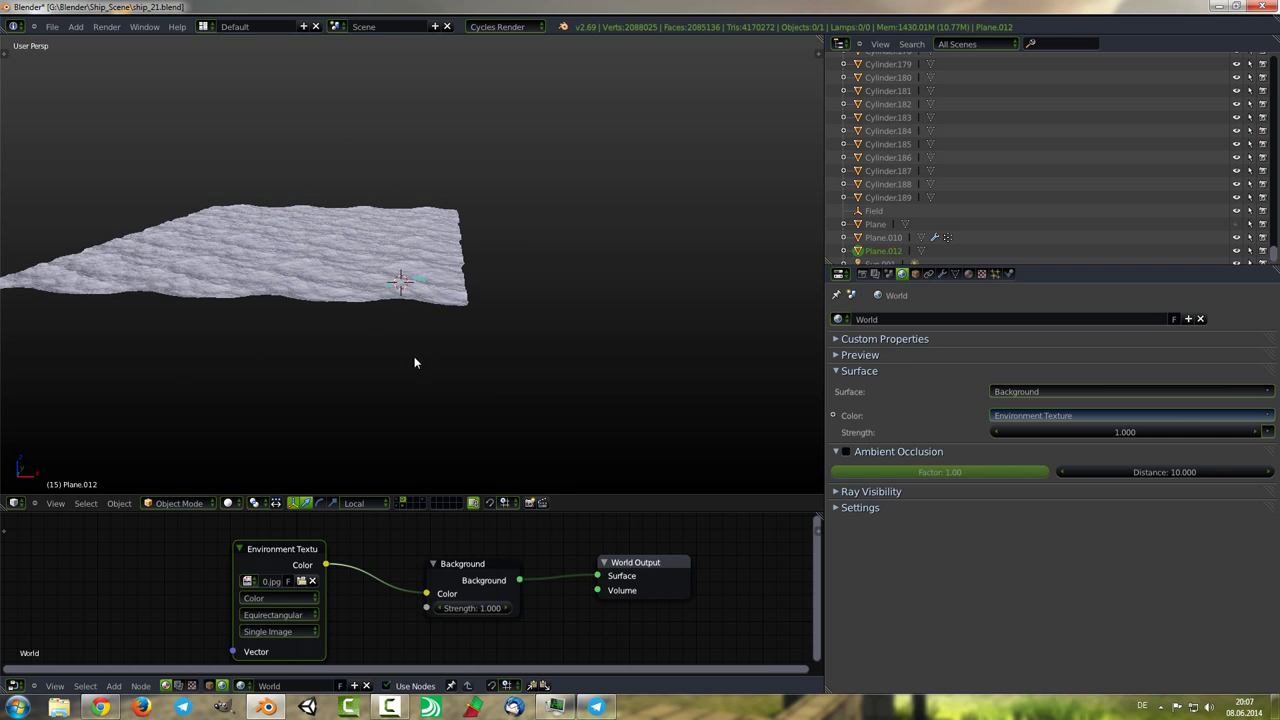
Add a Sun lamp and a UV sphere to the scene.
left_click(478, 514)
scroll(543, 348, "up", 3)
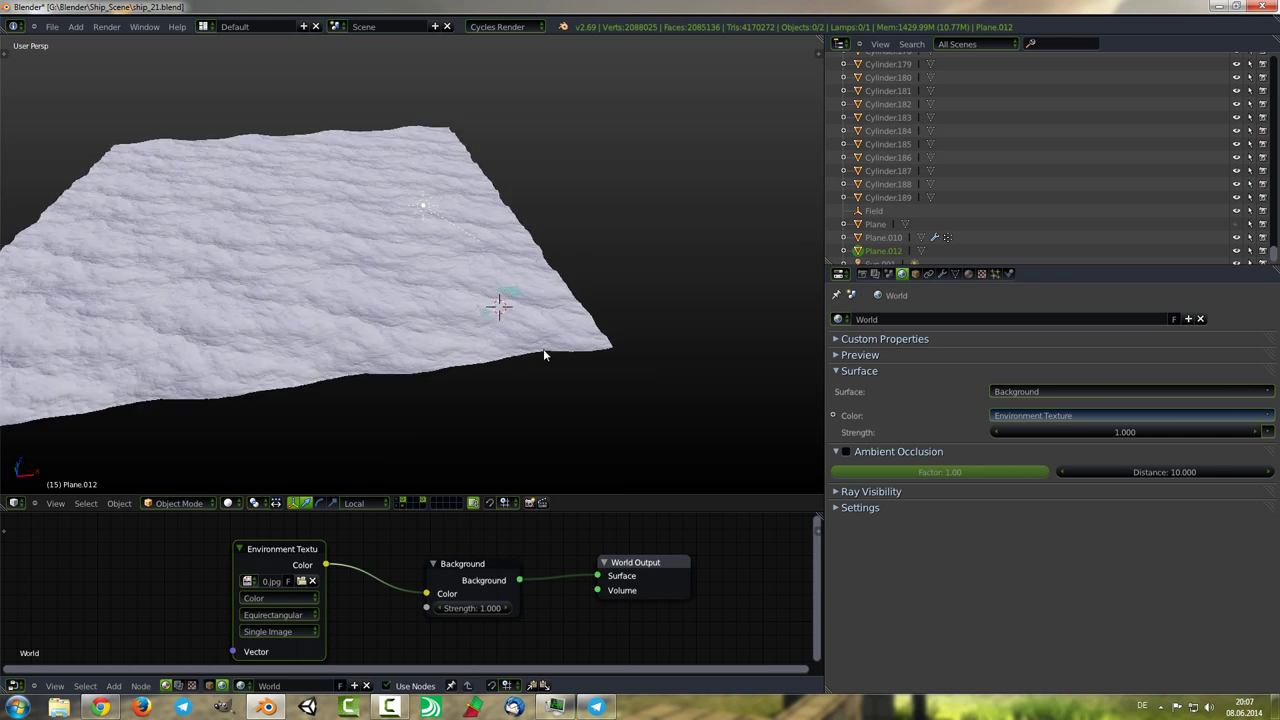
mouse_move(543, 348)
middle_mouse_down()
mouse_move(376, 209)
mouse_move(153, 299)
middle_mouse_up()
scroll(488, 388, "down", 5)
key("shift+a")
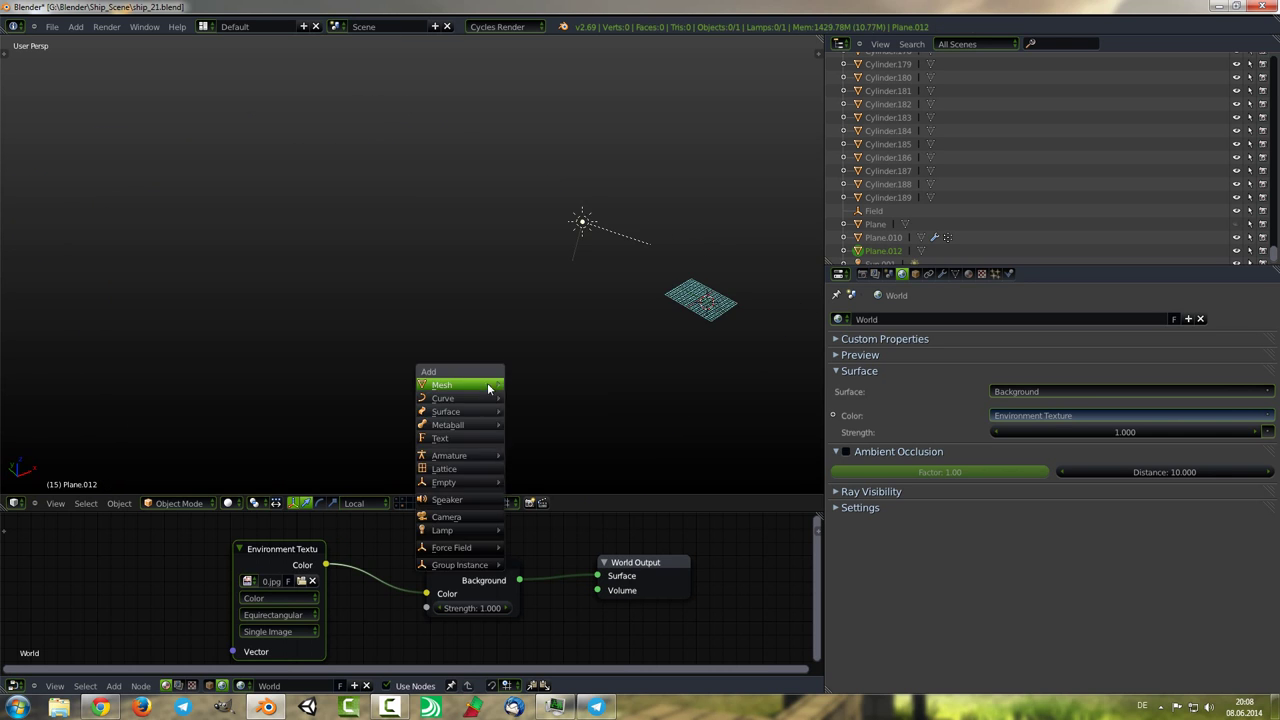
left_click(557, 428)
Raise the sphere high into the sky, checking it from top and camera views.
middle_click_drag(557, 428, 380, 442)
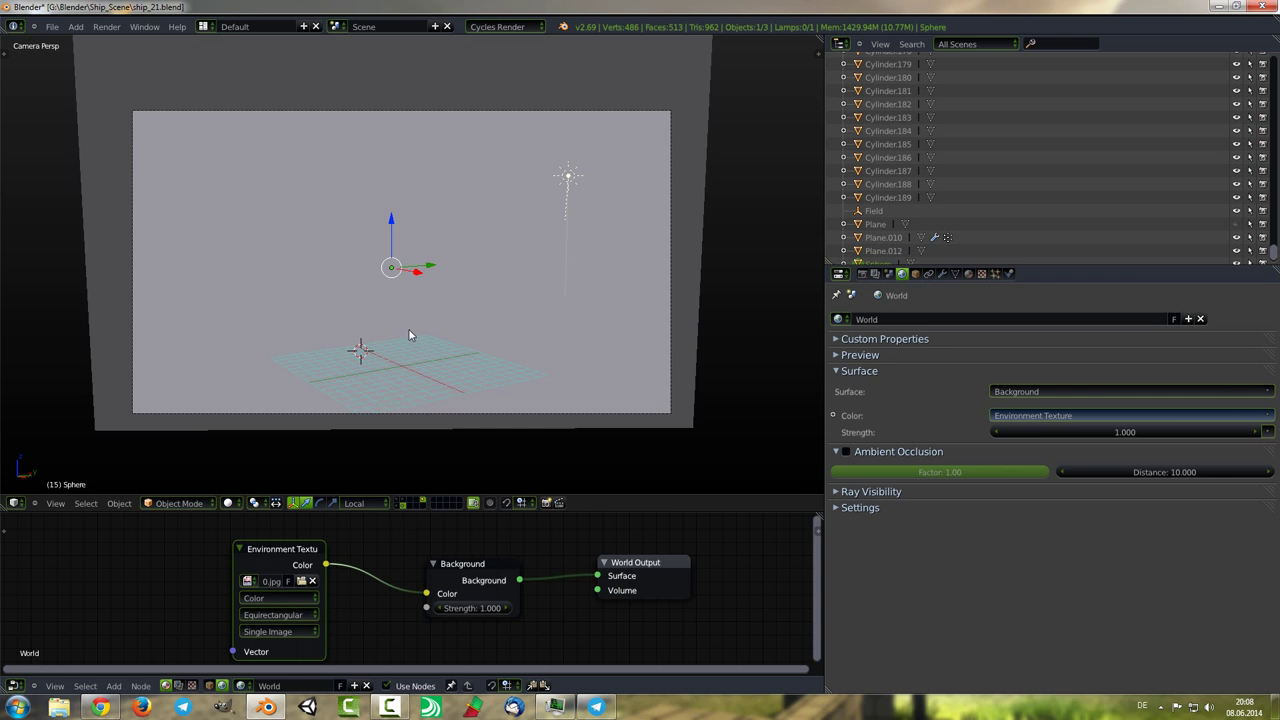
key("KP_7")
middle_click_drag(452, 333, 366, 348)
key("KP_0")
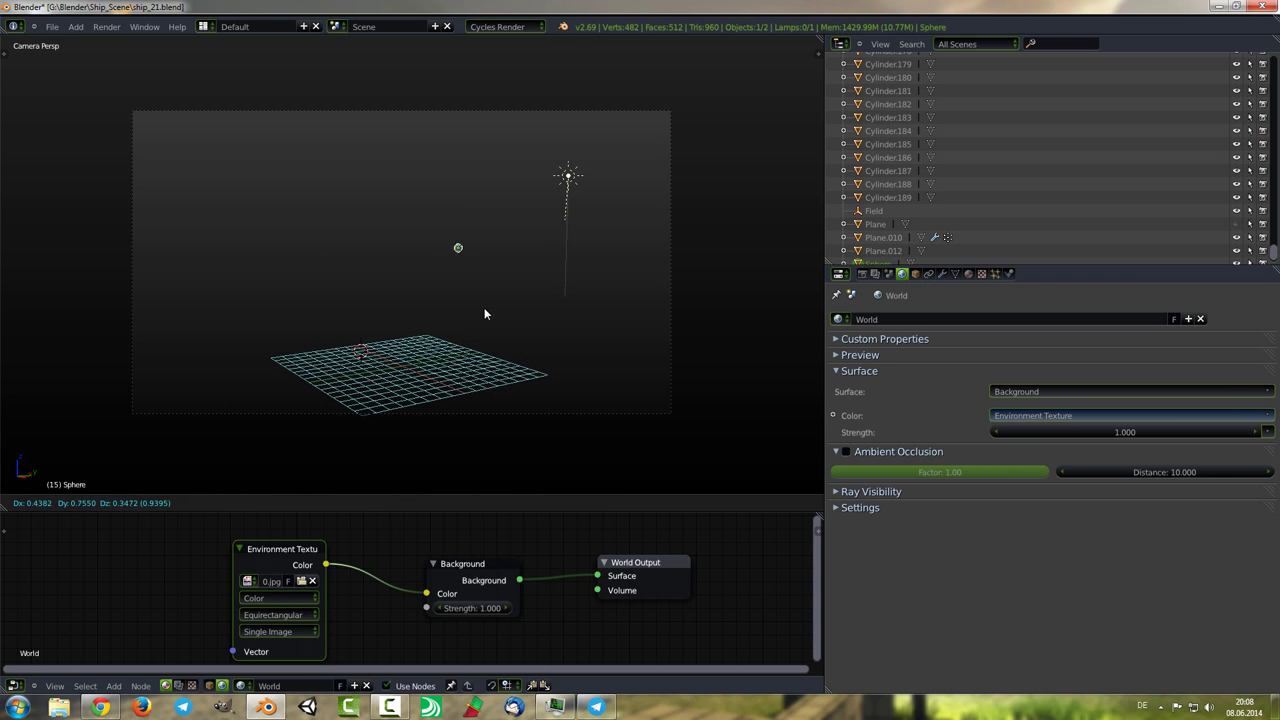
scroll(530, 453, "up", 2)
mouse_move(666, 323)
middle_mouse_down()
mouse_move(431, 301)
mouse_move(495, 355)
middle_mouse_up()
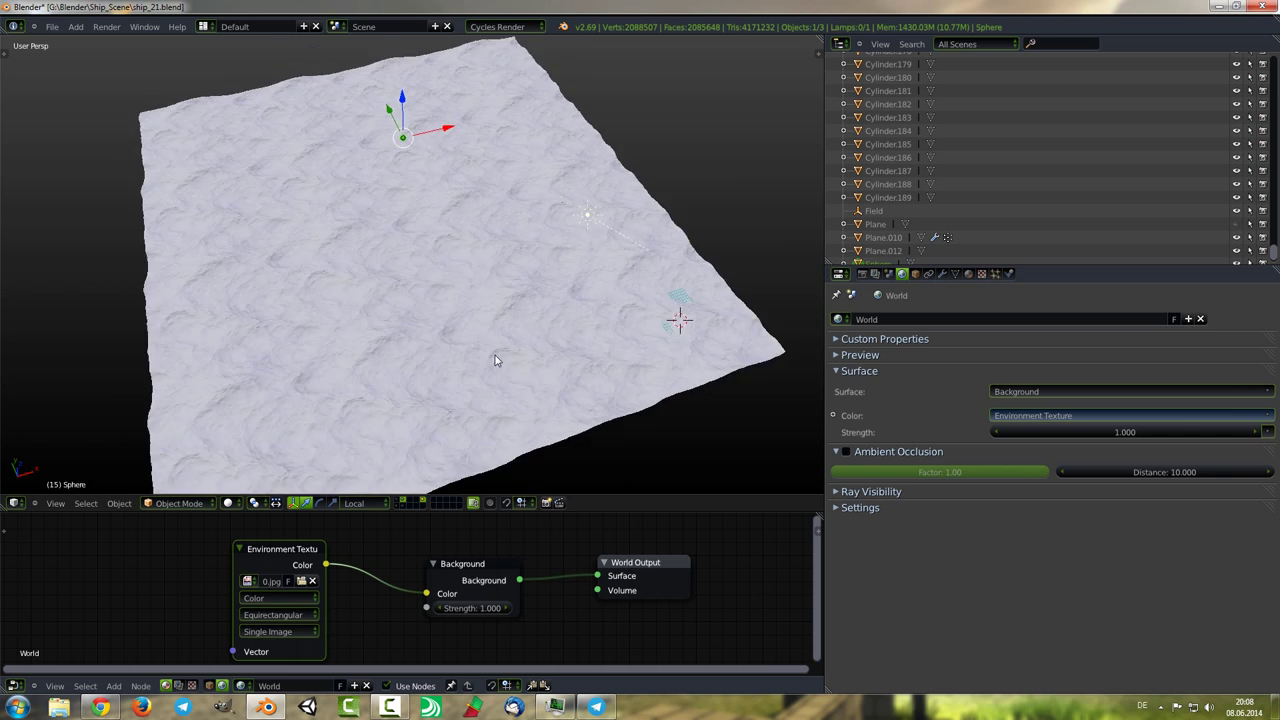
key("KP_7")
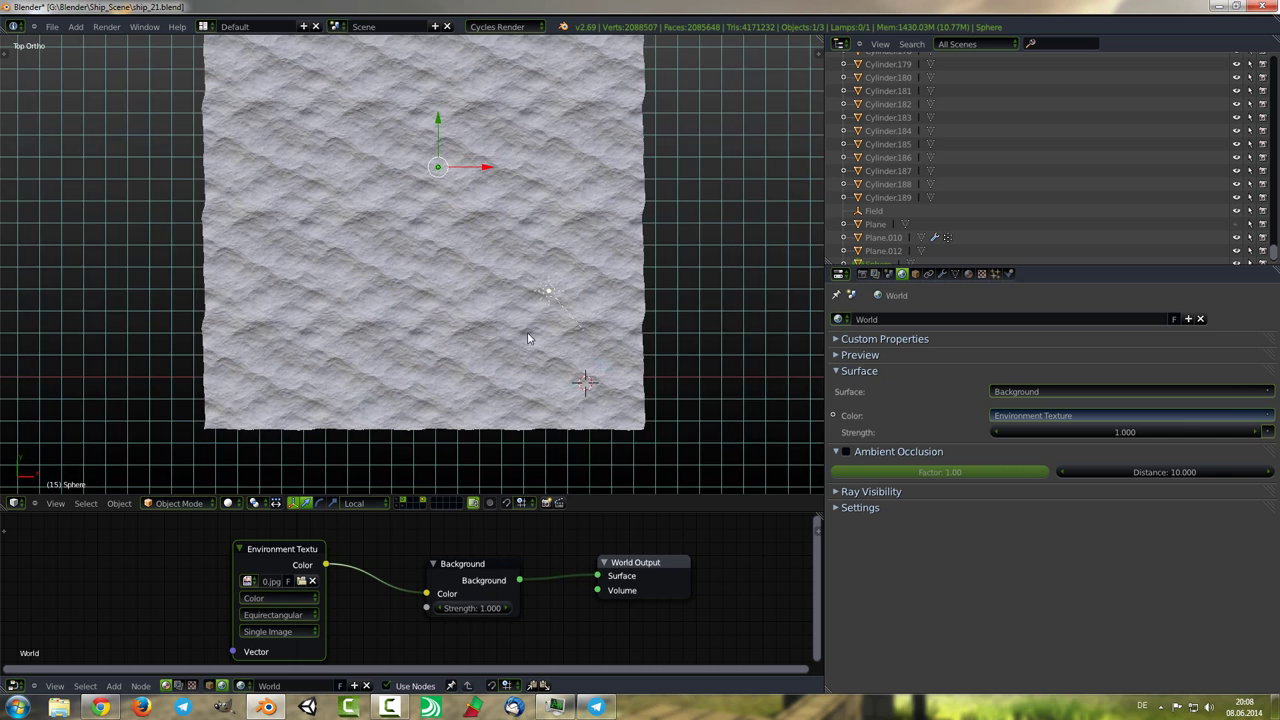
key("KP_0")
type("Sun")
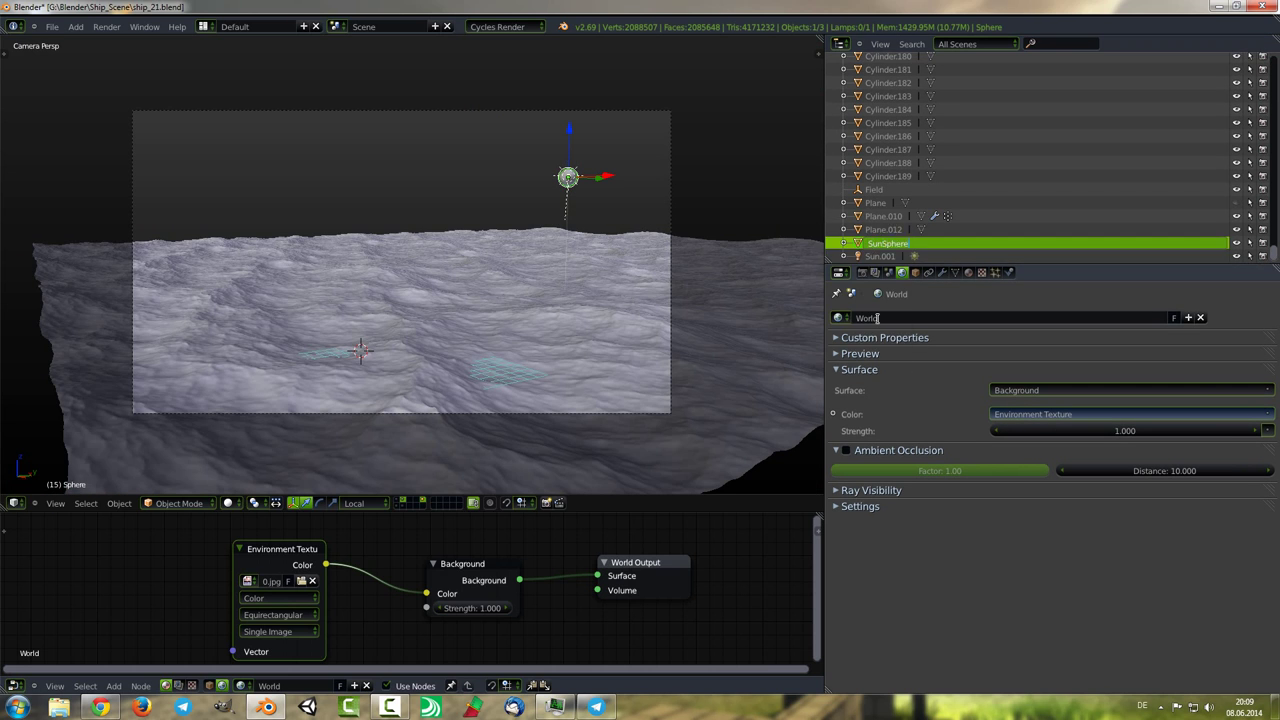
Confirm the SunSphere name and give it a new material named sunmaterial.
key("Return")
left_click(967, 272)
left_click(899, 365)
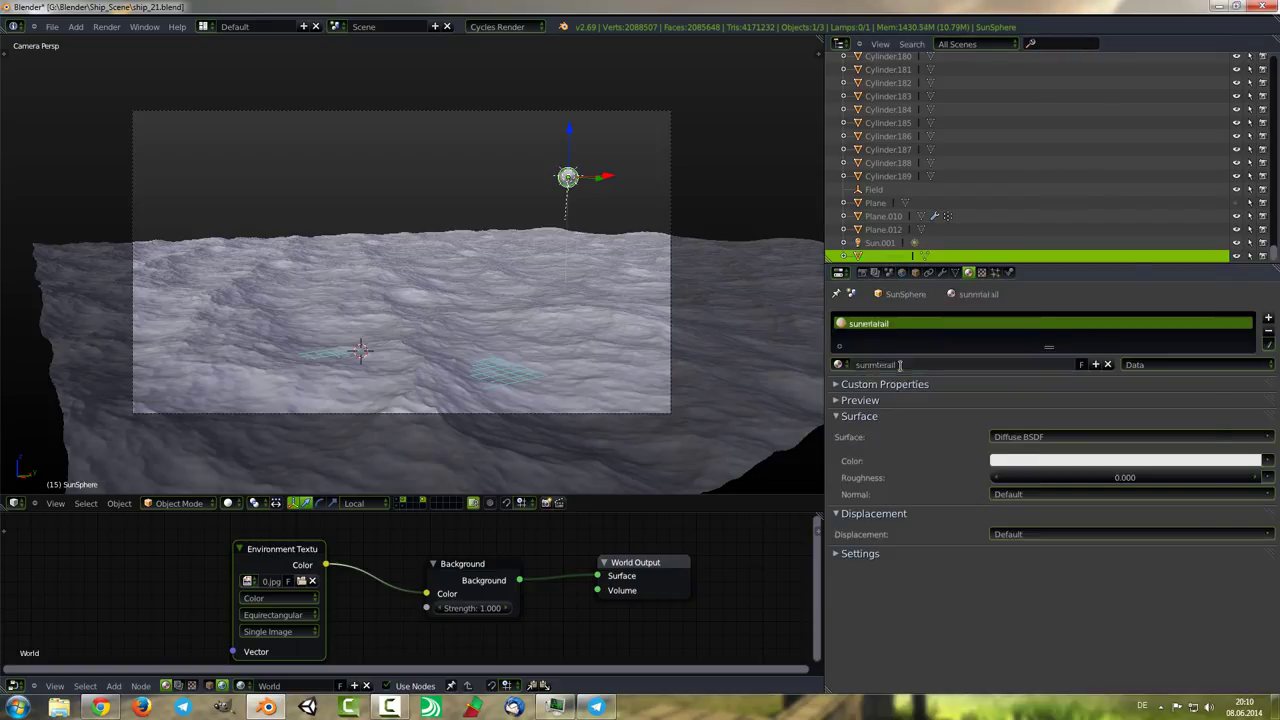
key("Return")
left_click(1160, 461)
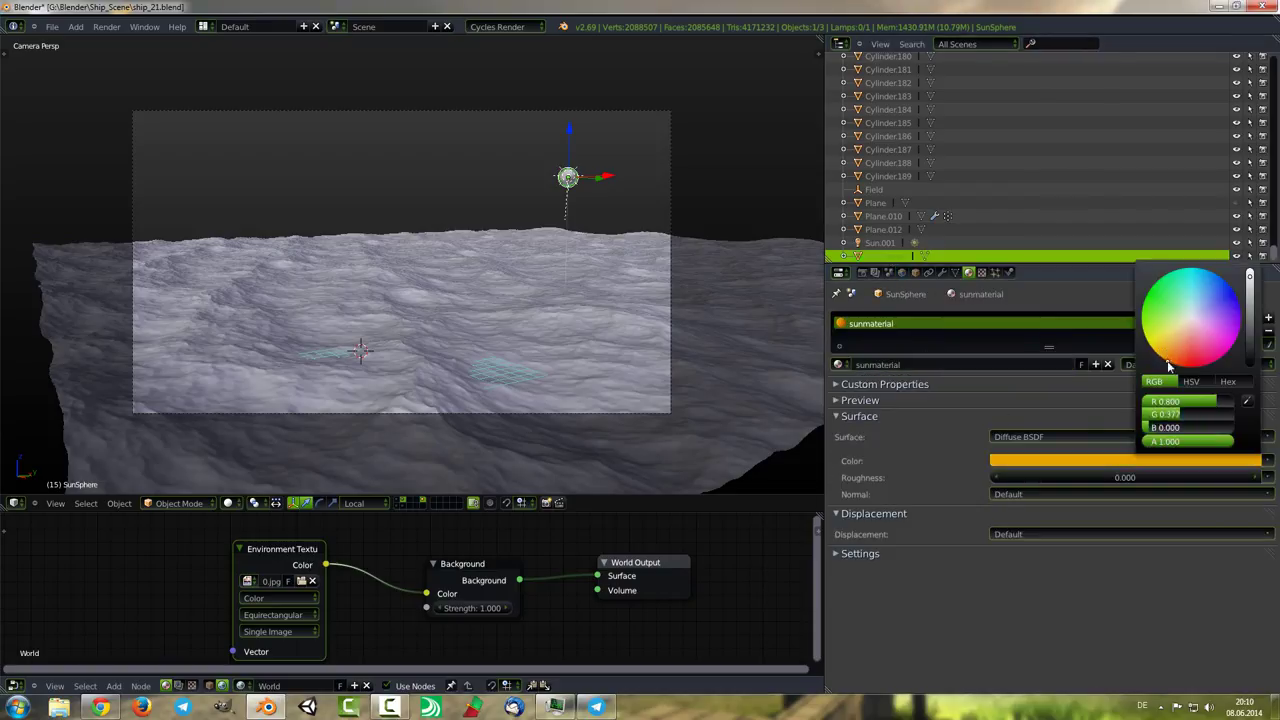
Replace sunmaterial's Diffuse BSDF with an Emission shader and preview it rendered.
left_click(166, 685)
key("shift+a")
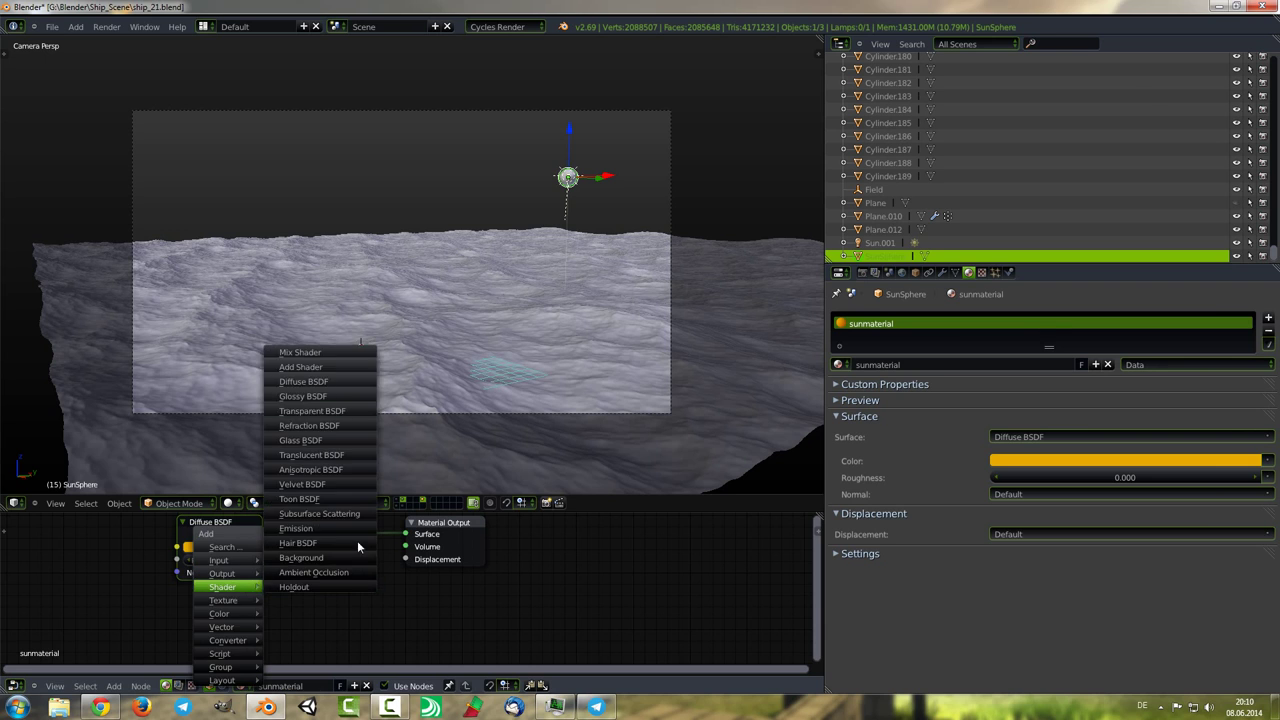
left_click(296, 528)
left_click(214, 612)
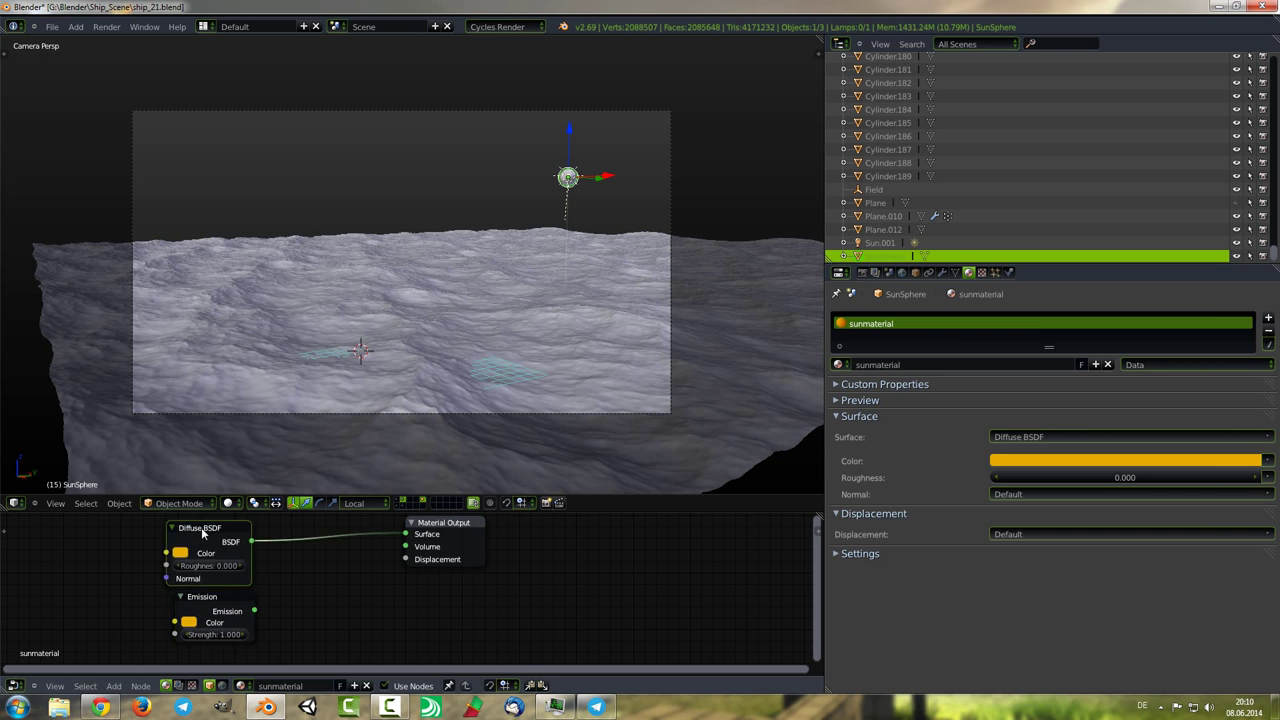
key("x")
mouse_move(201, 597)
left_mouse_down()
mouse_move(198, 535)
mouse_move(405, 534)
left_mouse_up()
left_click(229, 502)
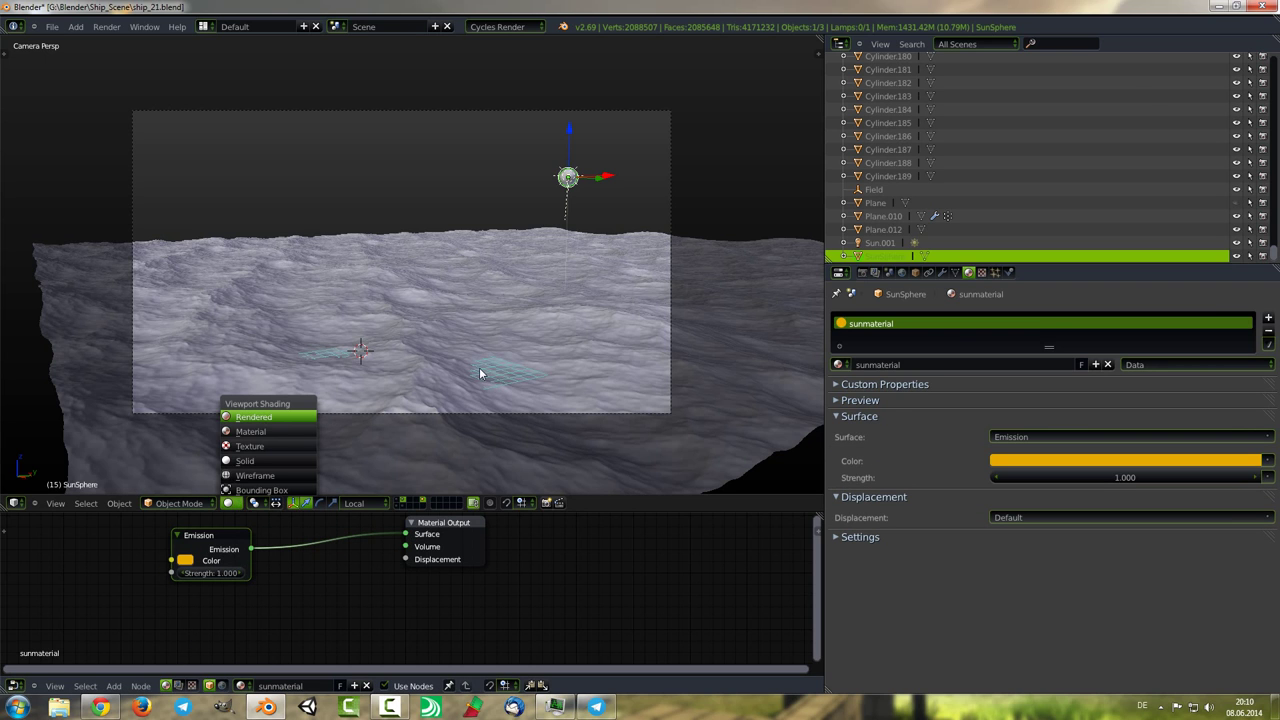
key("Return")
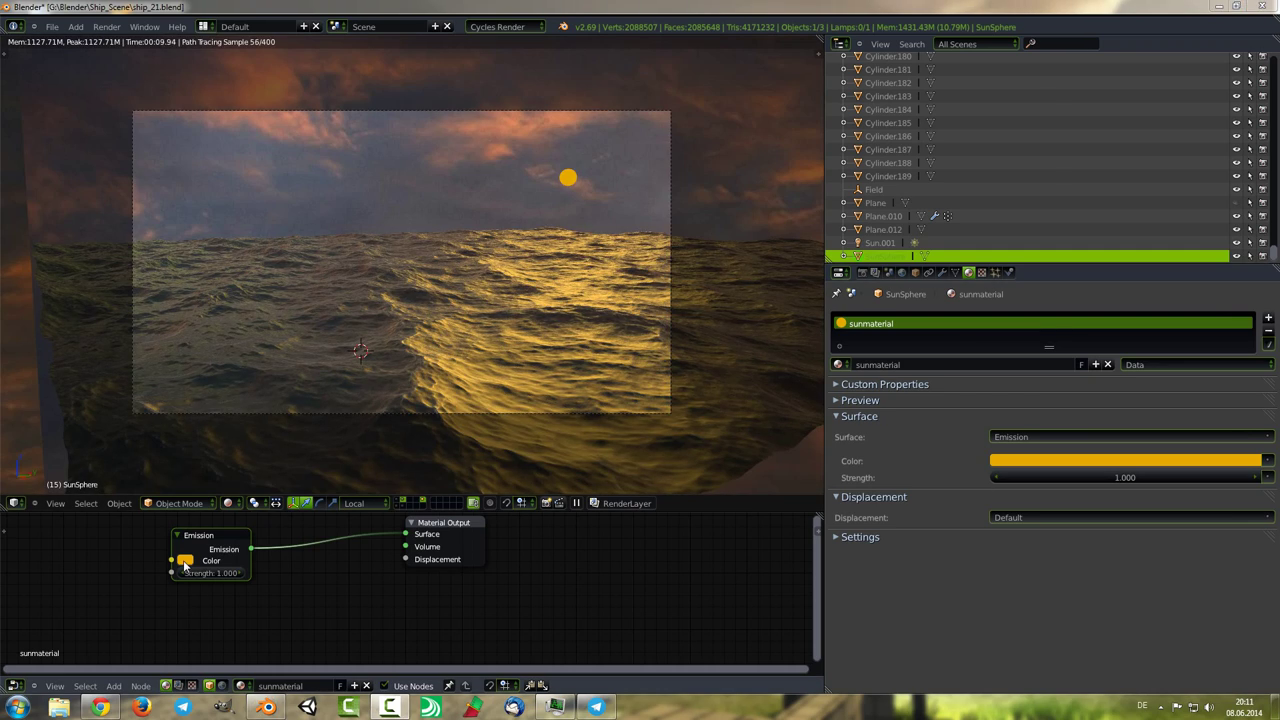
Make the emission orange at strength 2.5, then show only the ship layer.
left_click(185, 563)
left_click(219, 573)
type("10")
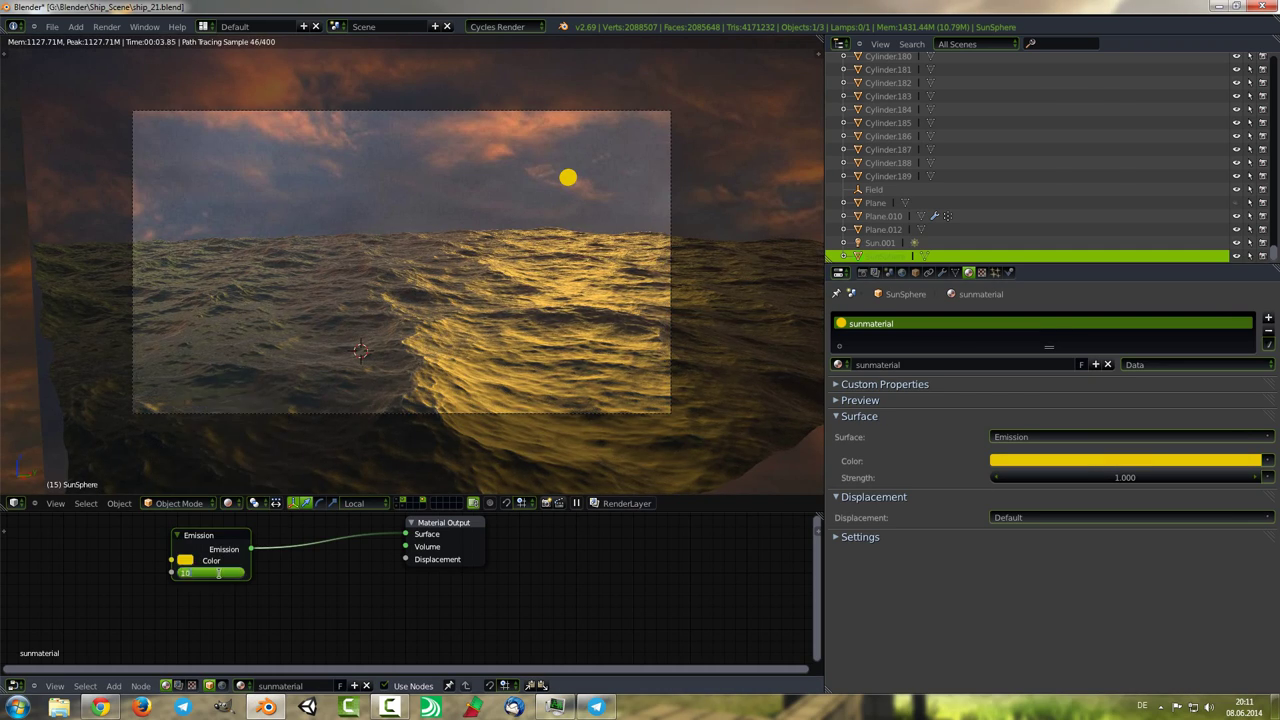
left_click(185, 560)
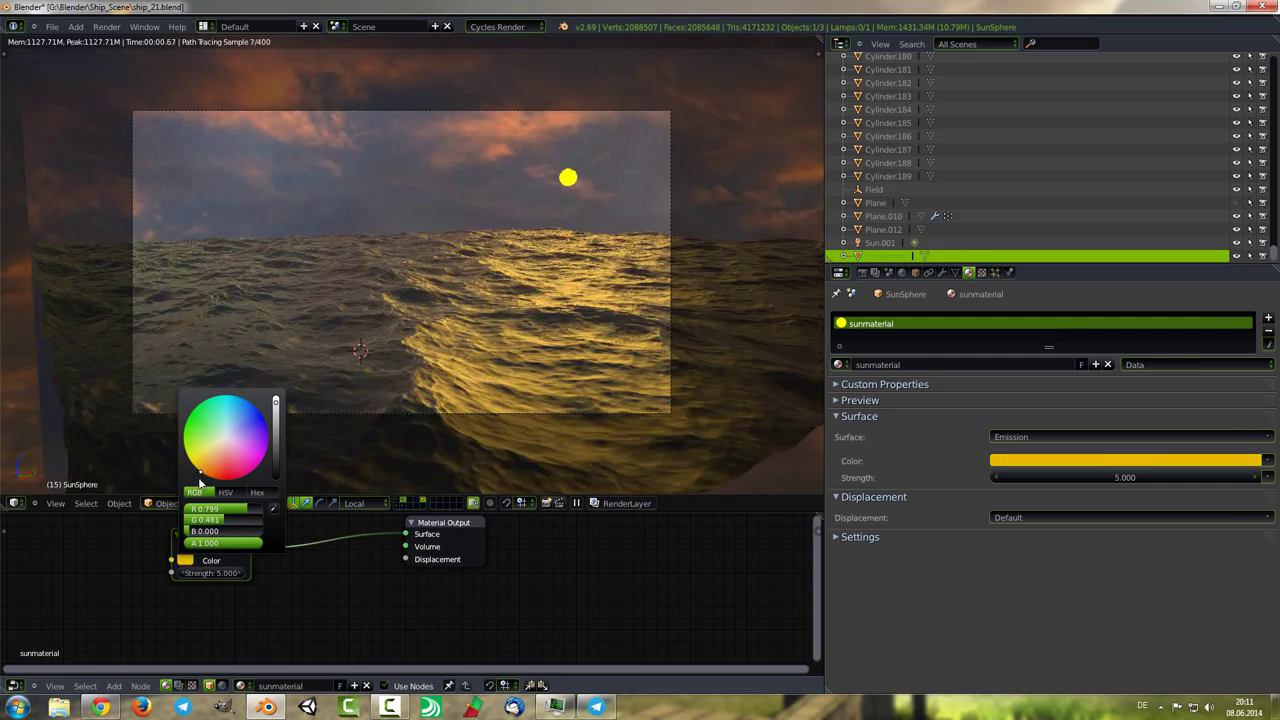
left_click_drag(200, 483, 203, 476)
double_click(215, 573)
type("2")
key("Return")
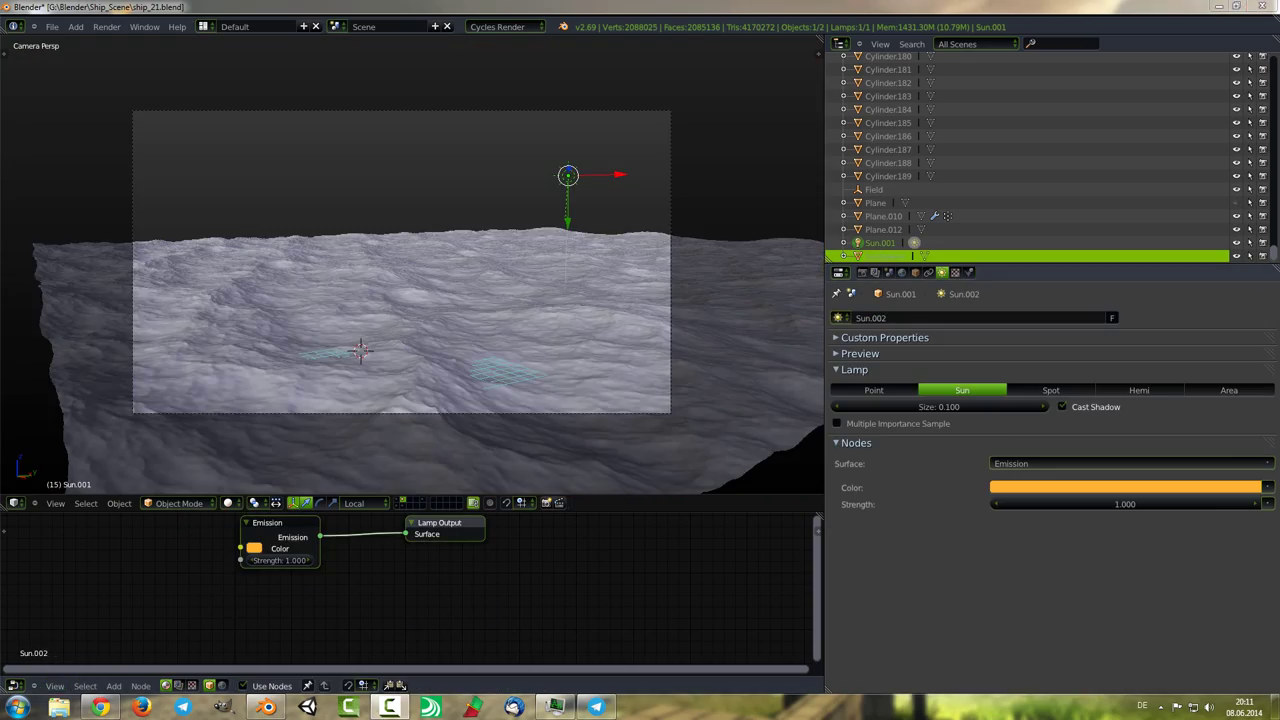
key("ctrl+z")
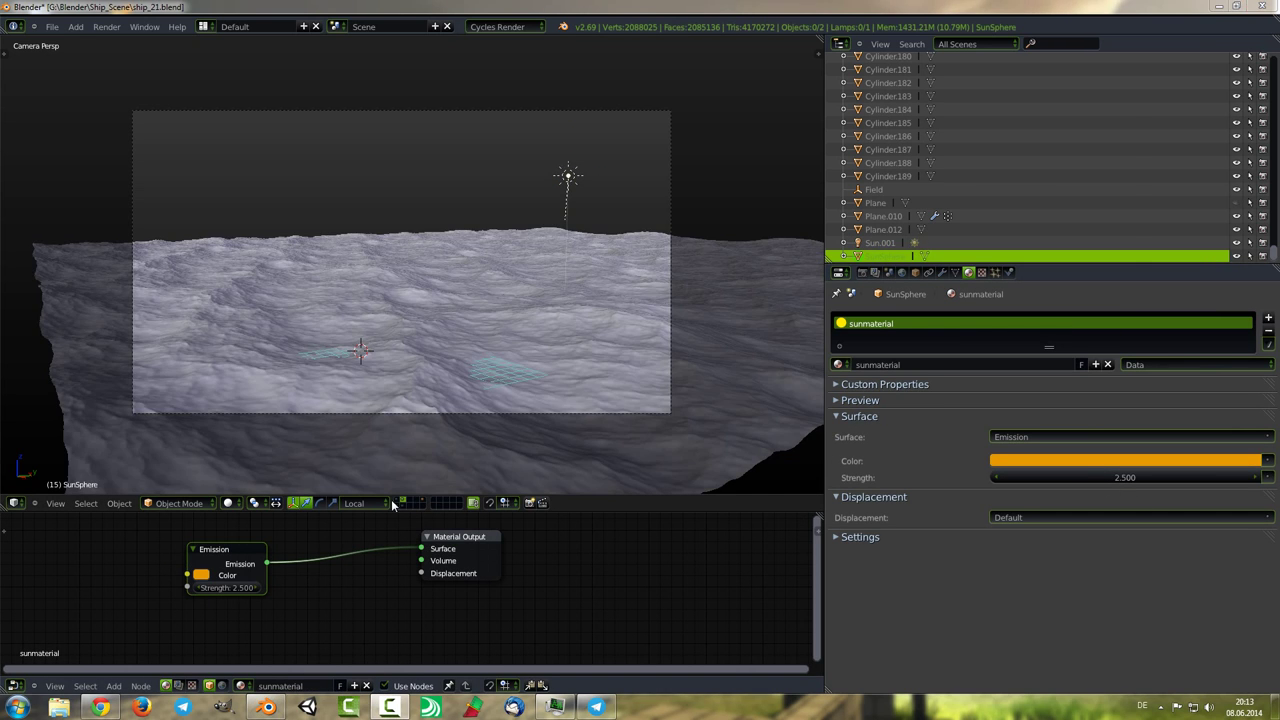
left_click(398, 501)
mouse_move(398, 501)
middle_mouse_down()
mouse_move(469, 347)
mouse_move(463, 287)
mouse_move(532, 317)
mouse_move(447, 270)
middle_mouse_up()
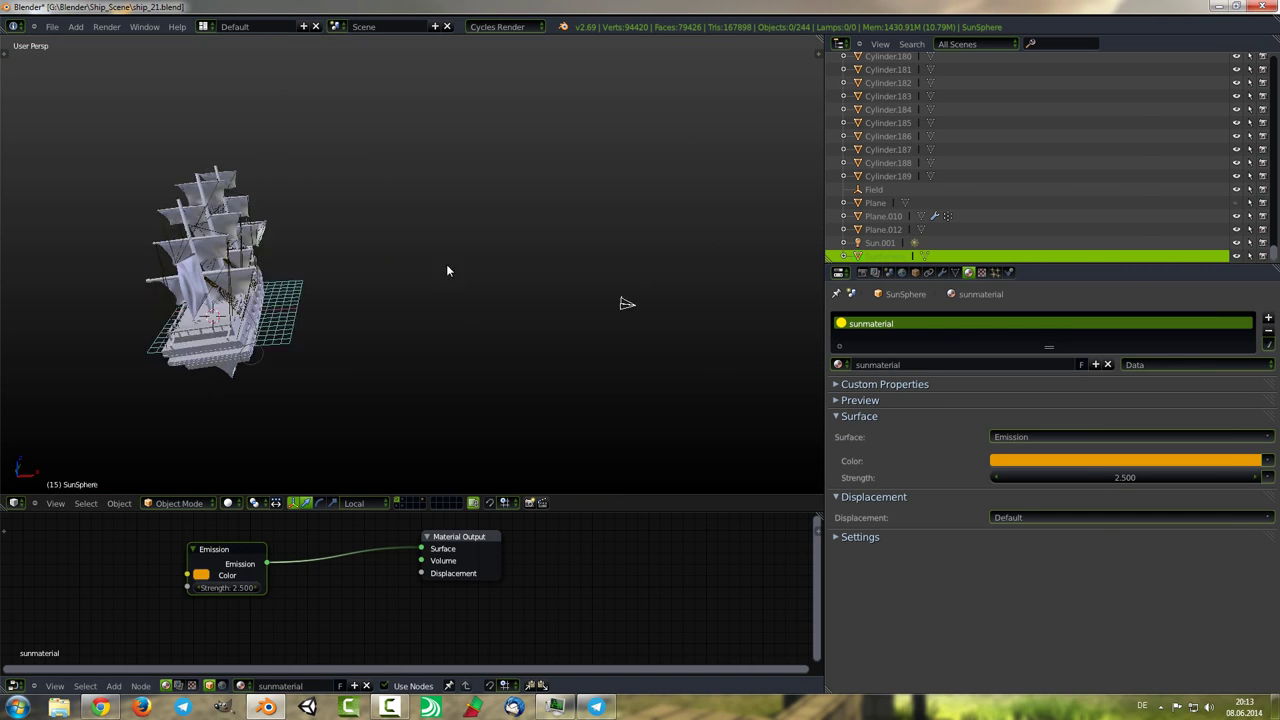
Select the camera and inspect its settings.
right_click(627, 303)
scroll(1018, 469, "down", 1)
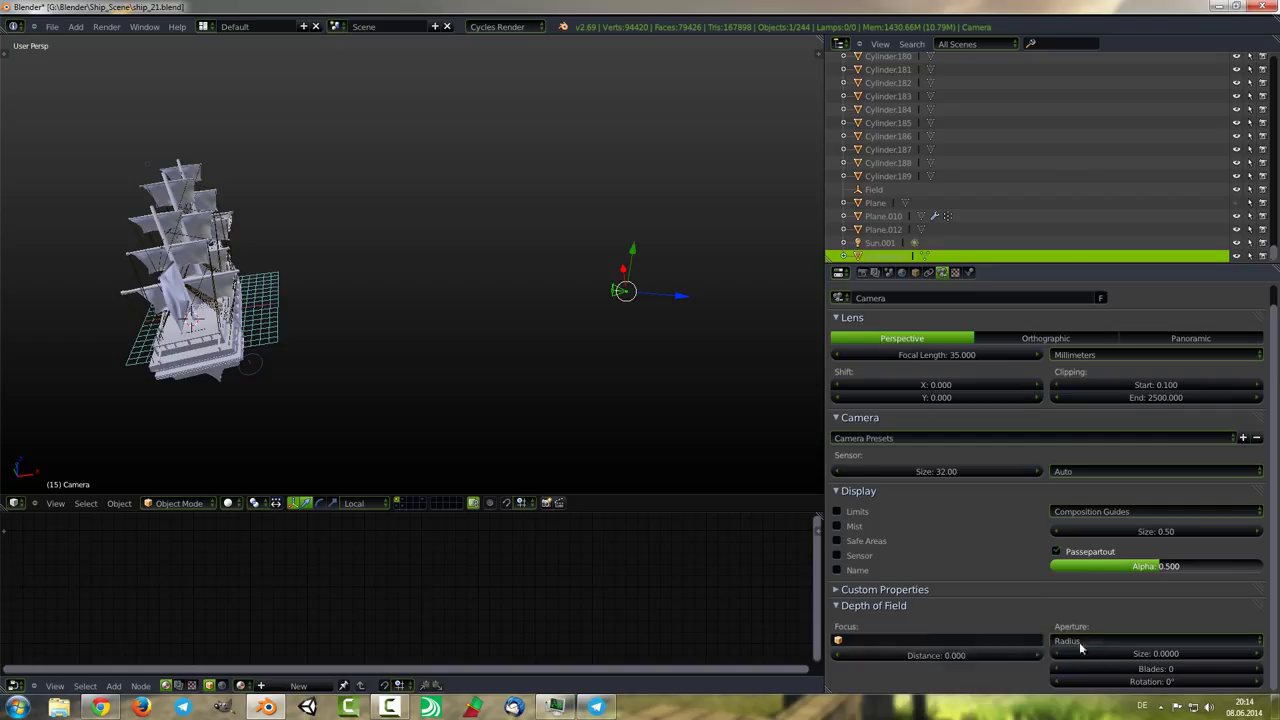
scroll(1040, 580, "up", 1)
scroll(992, 507, "down", 1)
left_click(839, 511)
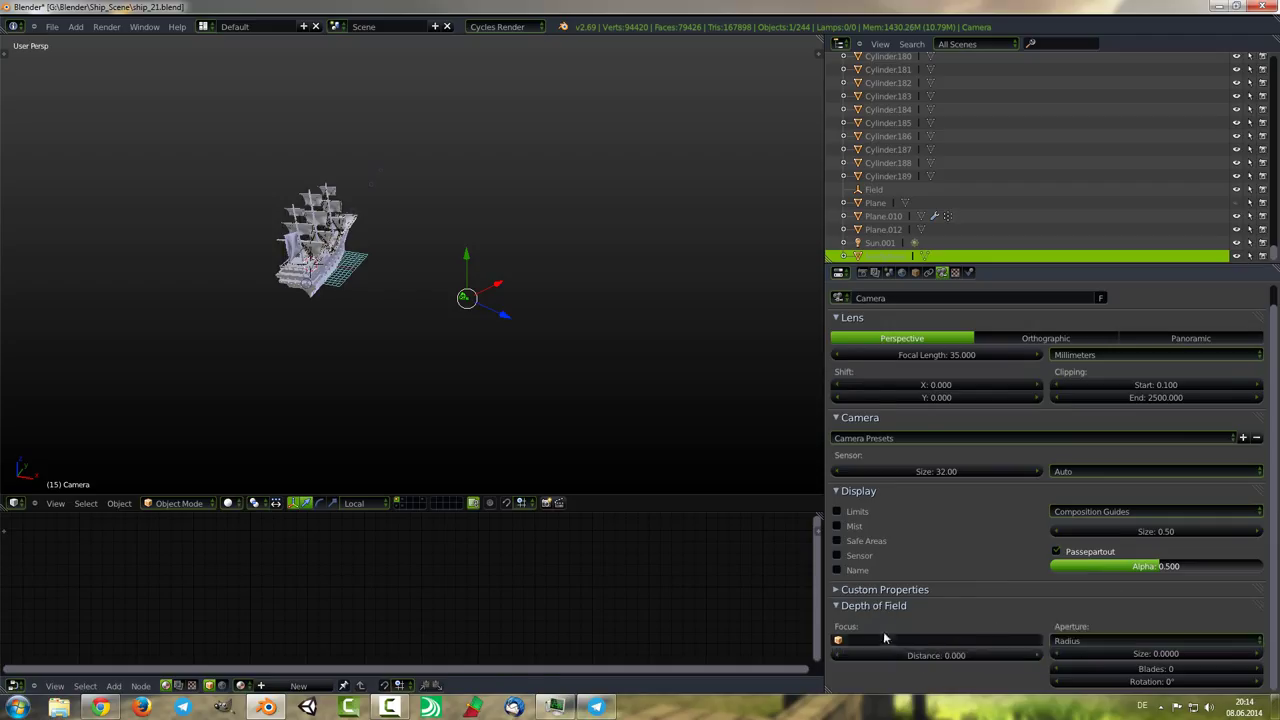
Select the ship, show the ocean layer alongside it, and view through the camera.
right_click(318, 235)
left_click(422, 505)
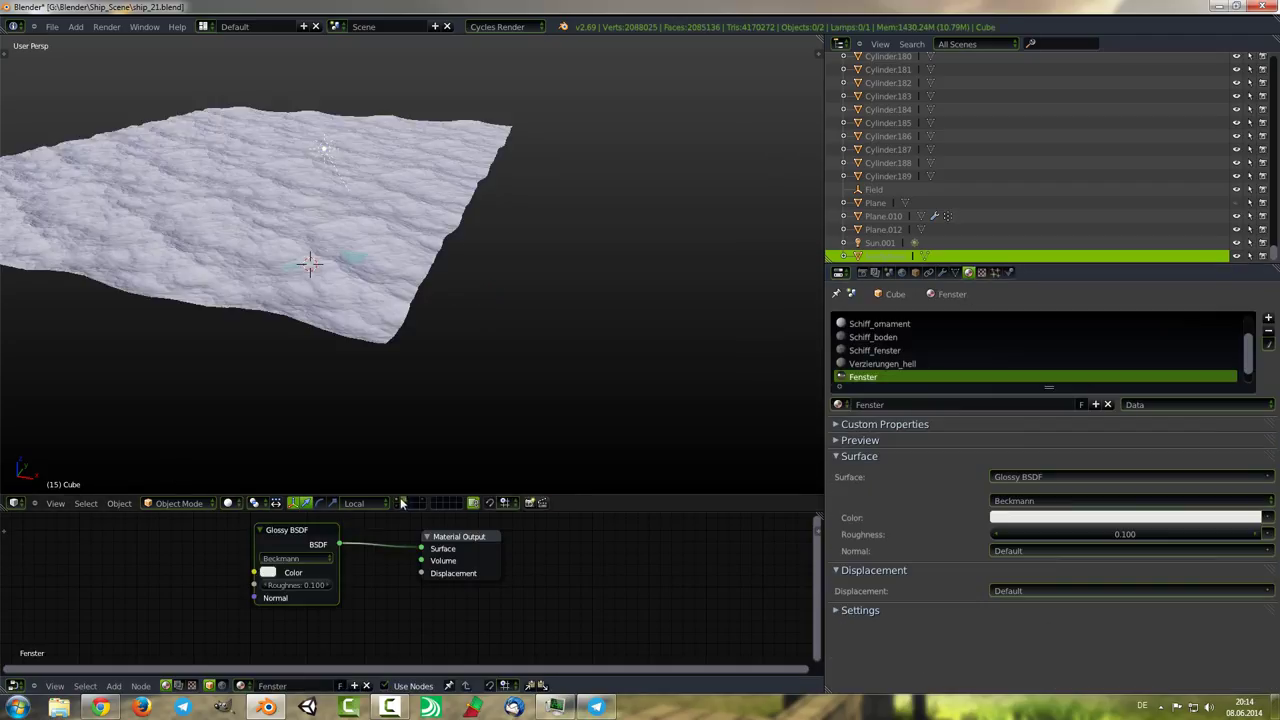
left_click(399, 505, "shift")
key("KP_0")
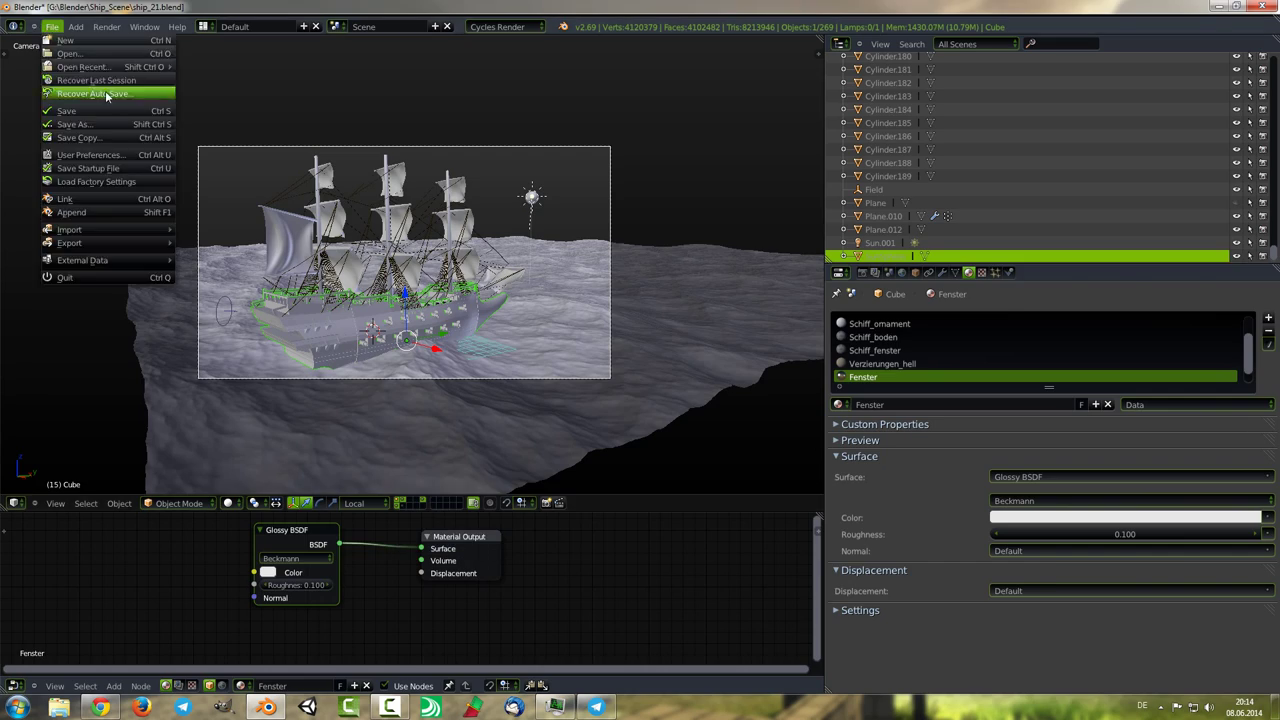
scroll(1091, 452, "down", 3)
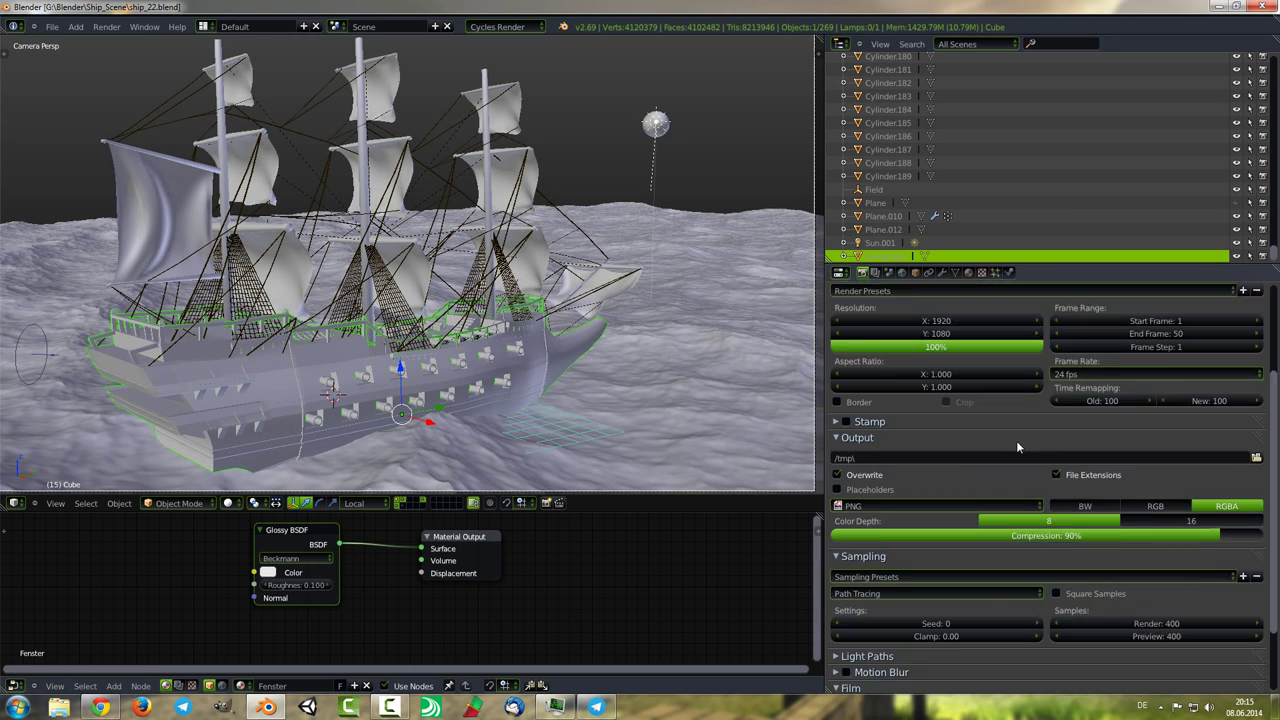
scroll(1016, 440, "down", 2)
left_click(1257, 369)
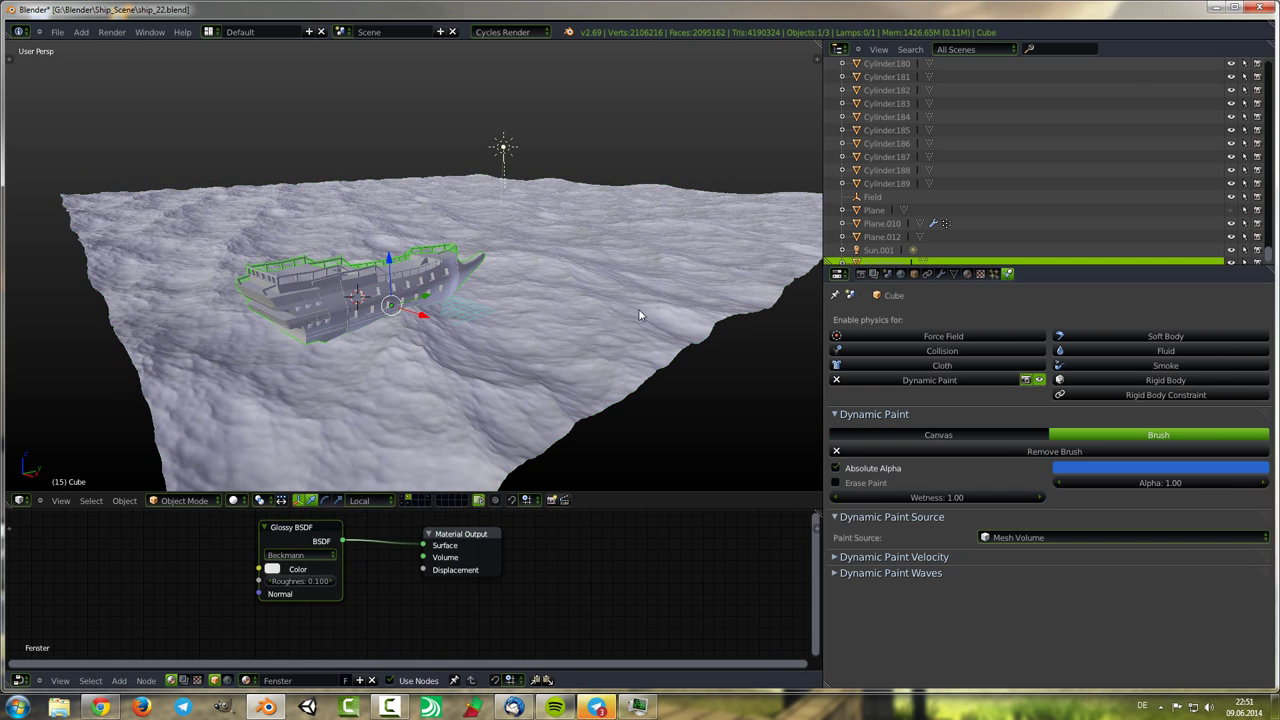
Set the Ocean modifier's Repeat X and Repeat Y both to 1.
left_click(938, 393)
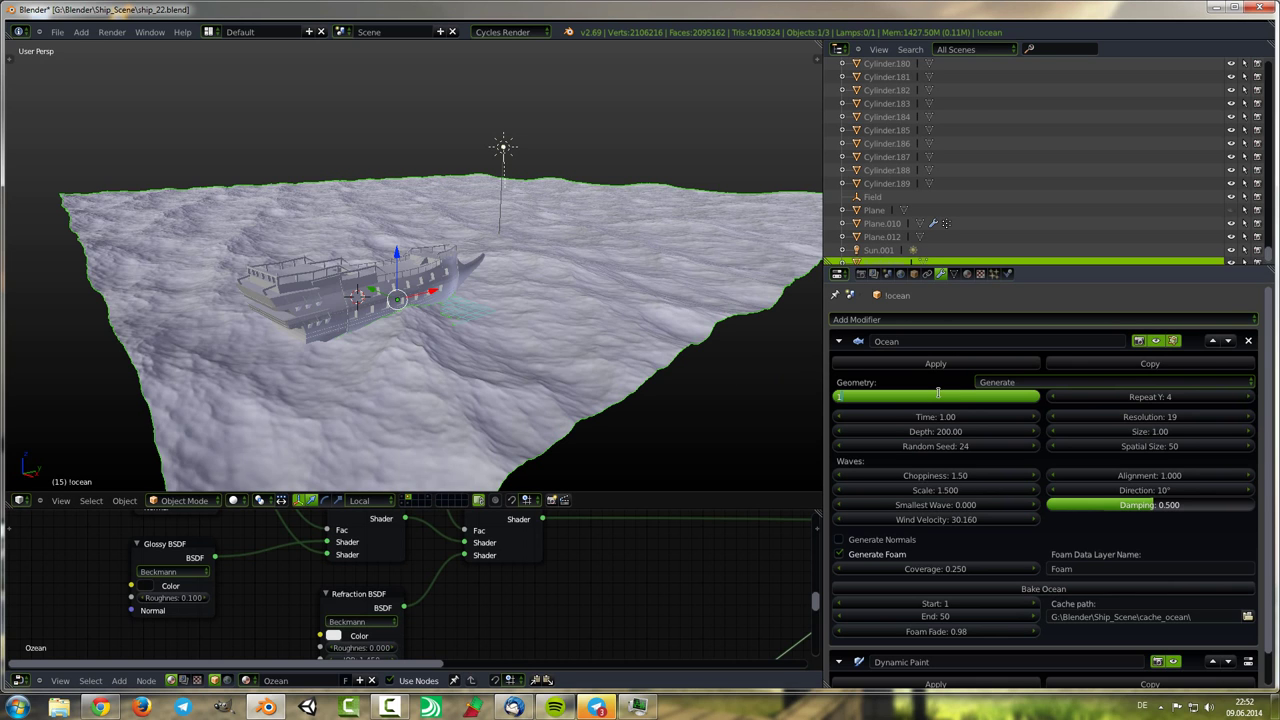
key("Return")
left_click(1150, 397)
type("1")
key("Return")
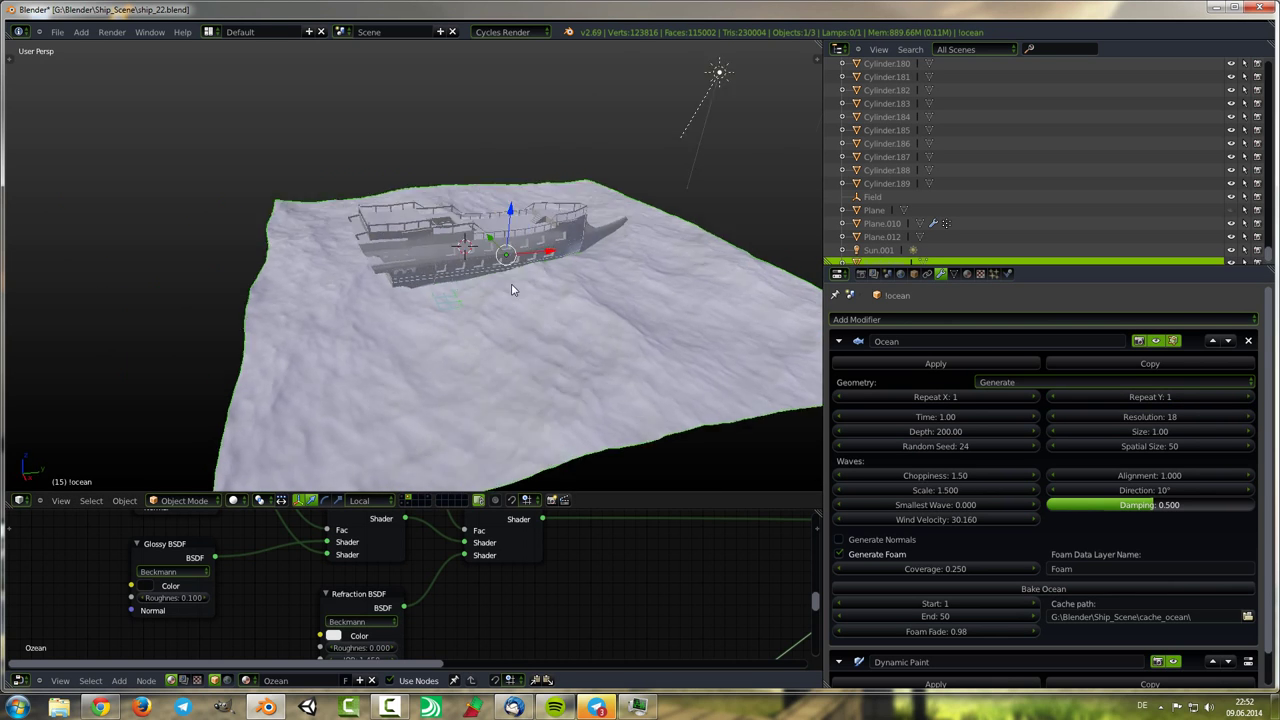
Split off a new strip above the node editor and make it a Timeline.
left_click_drag(8, 507, 20, 460)
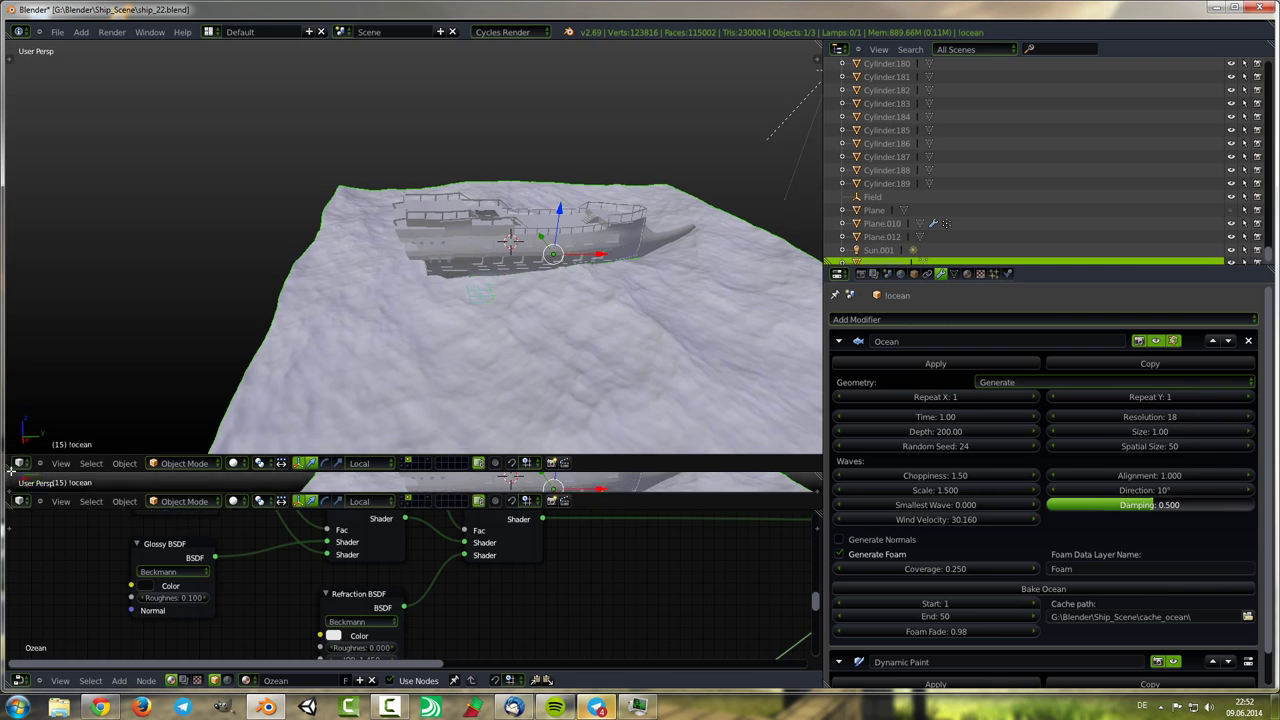
left_click(20, 455)
left_click(69, 468)
Key the ship's location at frame 1, then move it forward along its length.
right_click(598, 255)
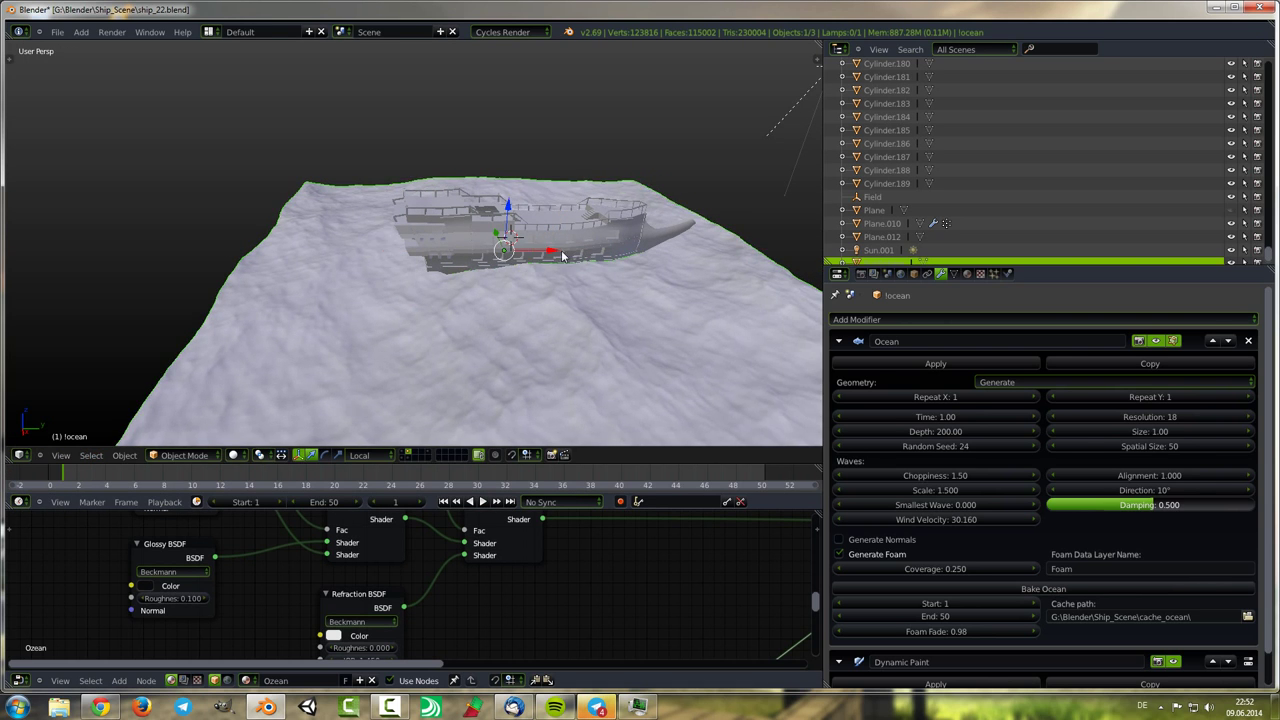
key("g")
key("i")
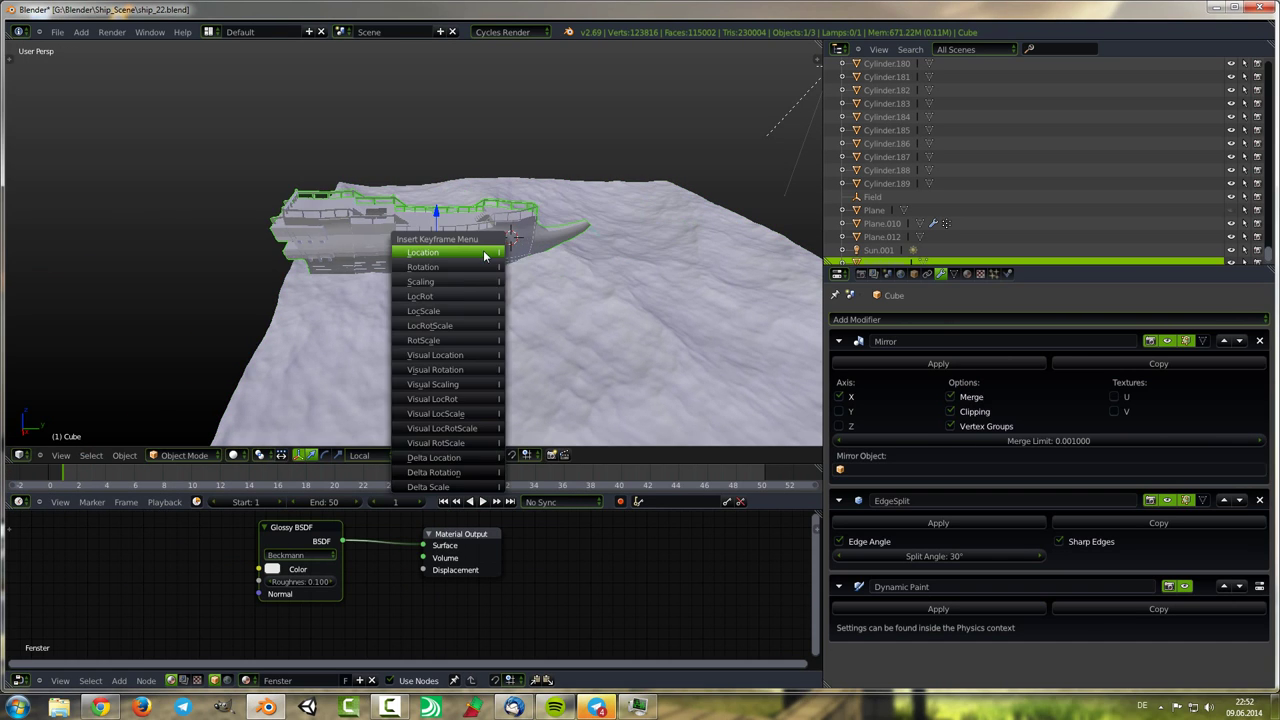
left_click(483, 250)
left_click(277, 470)
key("g")
key("y")
key("y")
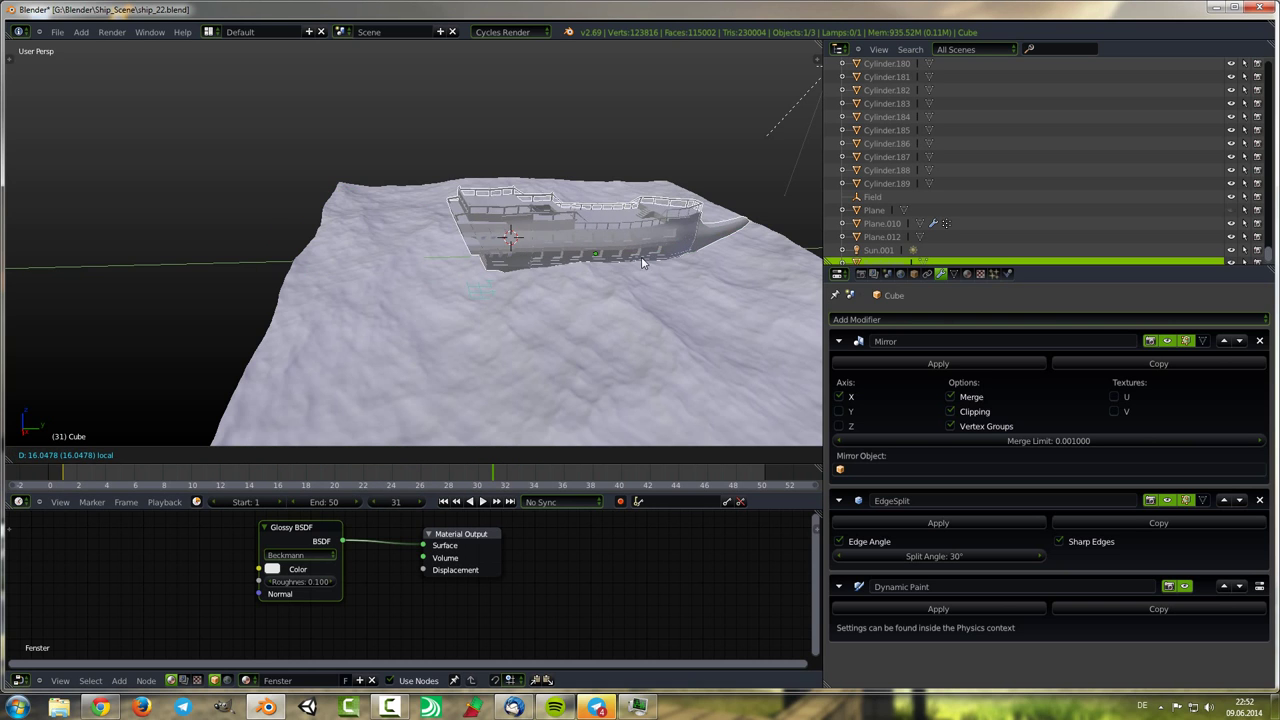
Show all layers and preview the ship's motion around frame 14 with fly navigation.
key("grave")
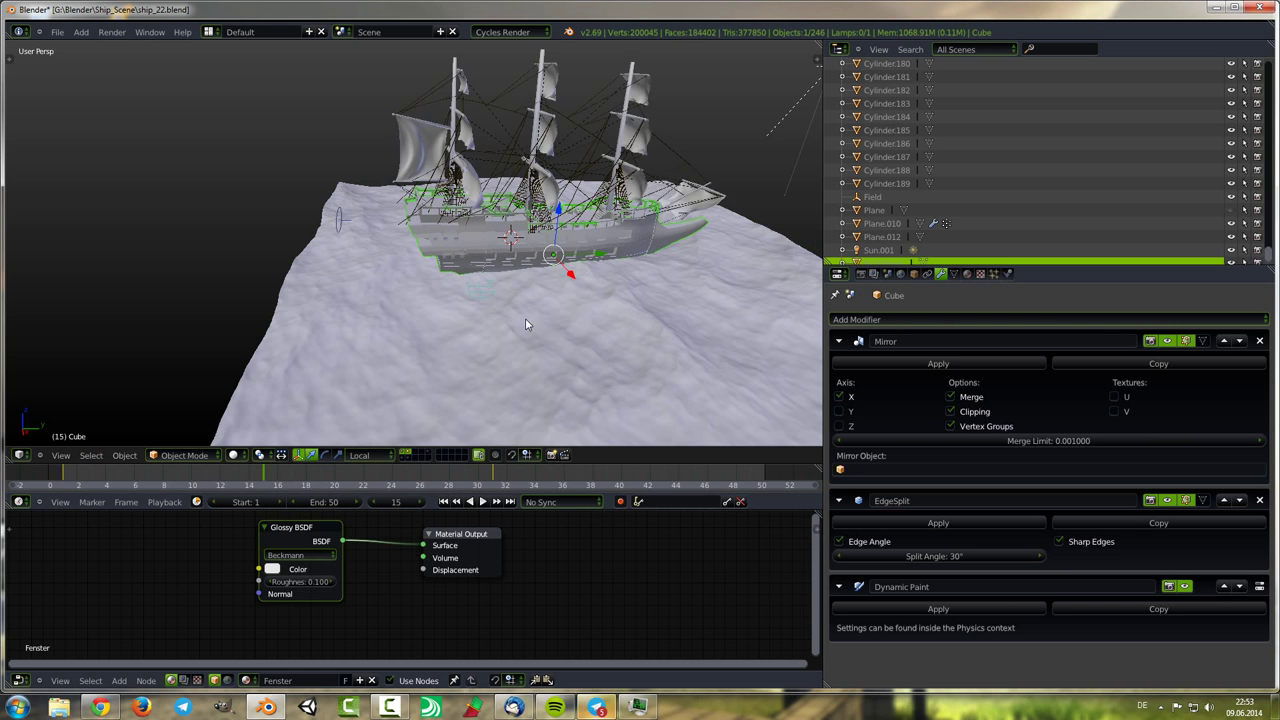
scroll(525, 318, "up", 3)
left_click_drag(395, 472, 247, 481)
key("shift+f")
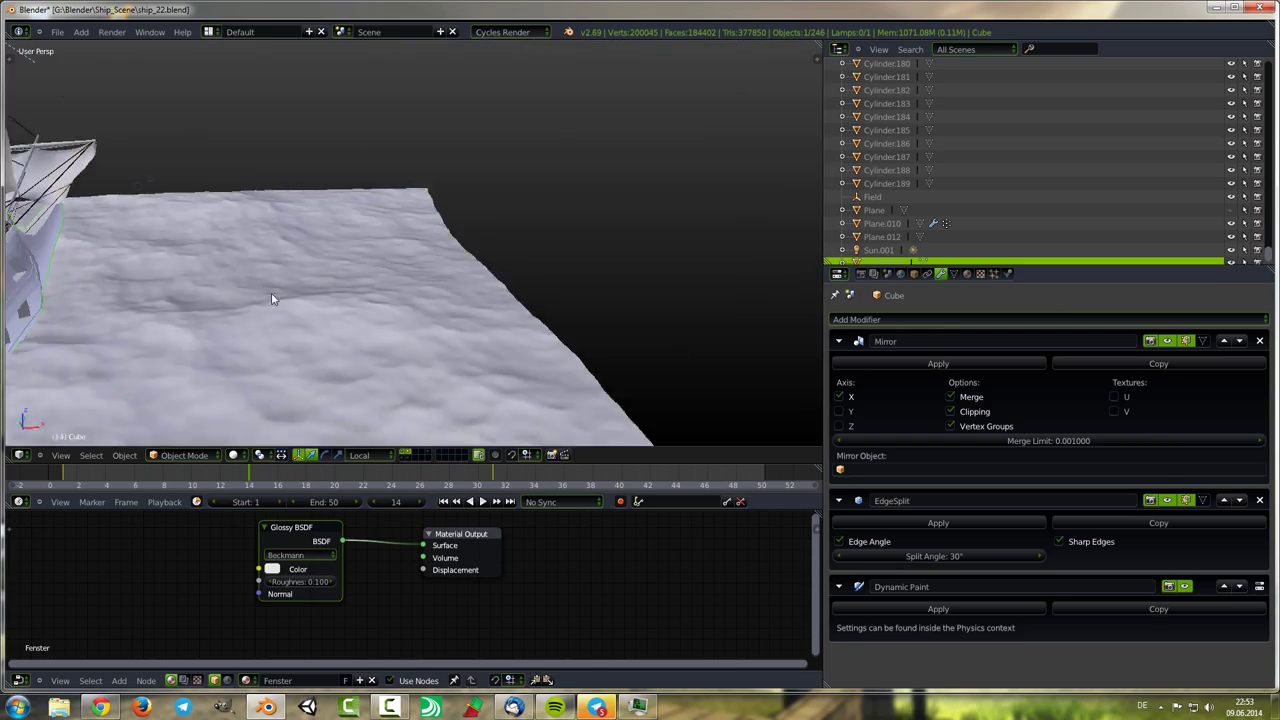
left_click_drag(396, 502, 372, 506)
key("shift+f")
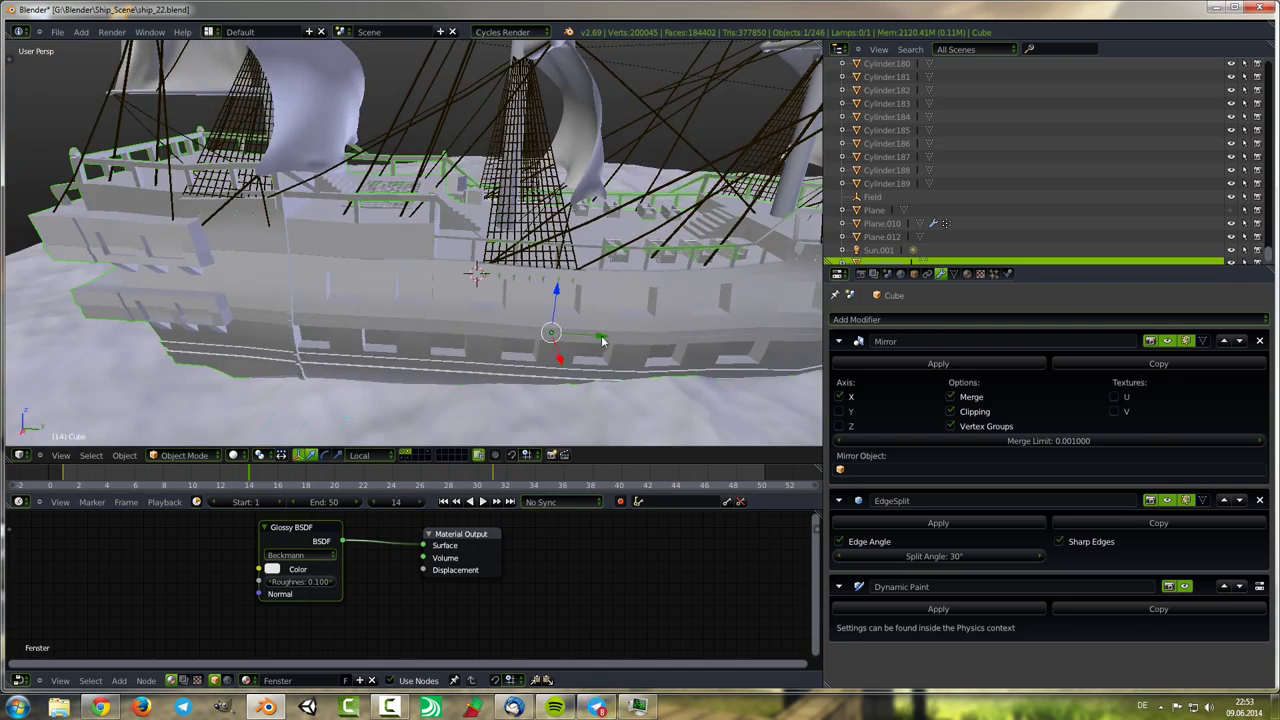
left_click(490, 272)
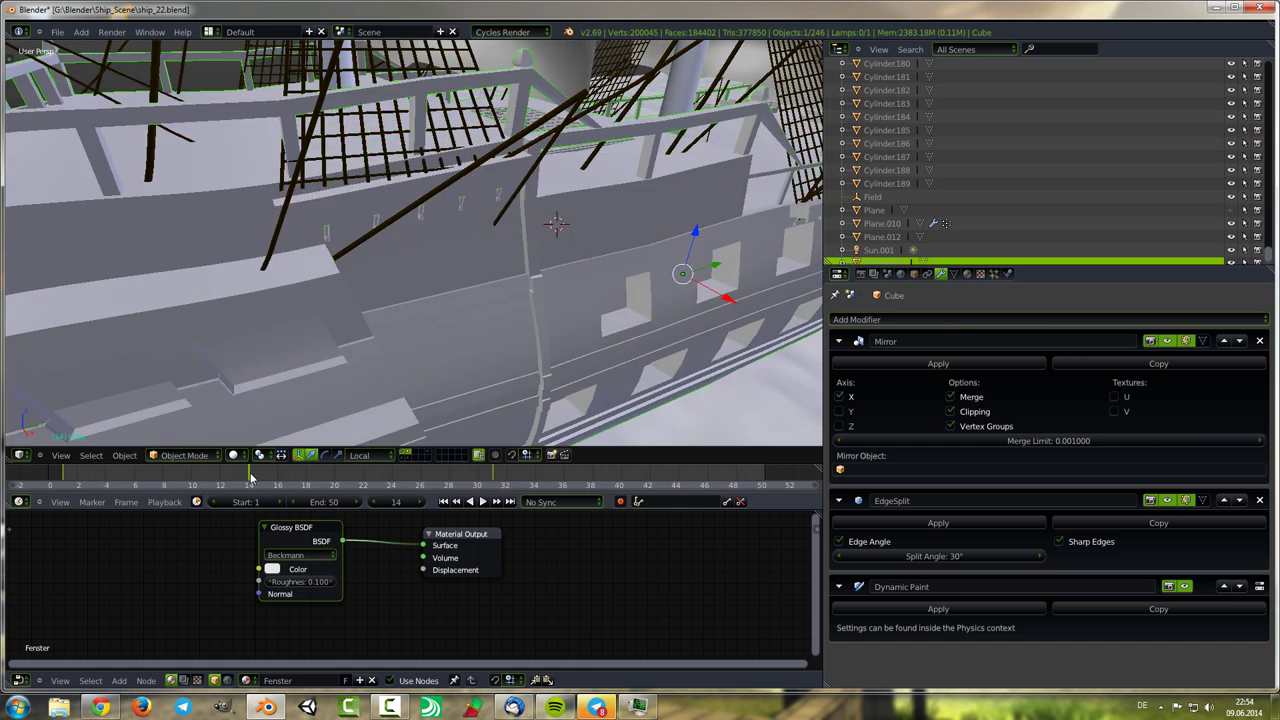
key("Escape")
scroll(1233, 210, "down", 1)
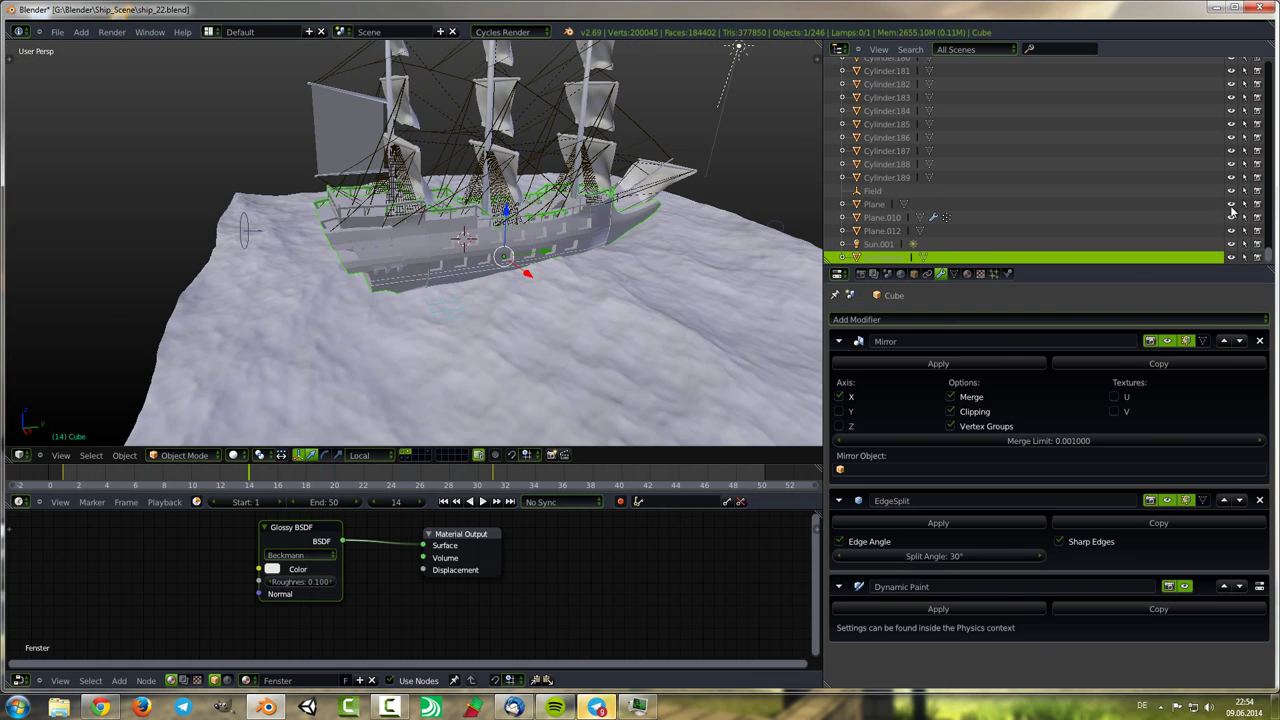
left_click(233, 455)
left_click(275, 384)
Save the scene as the new version ship_23.blend, then view the ship's other side.
left_click(57, 33)
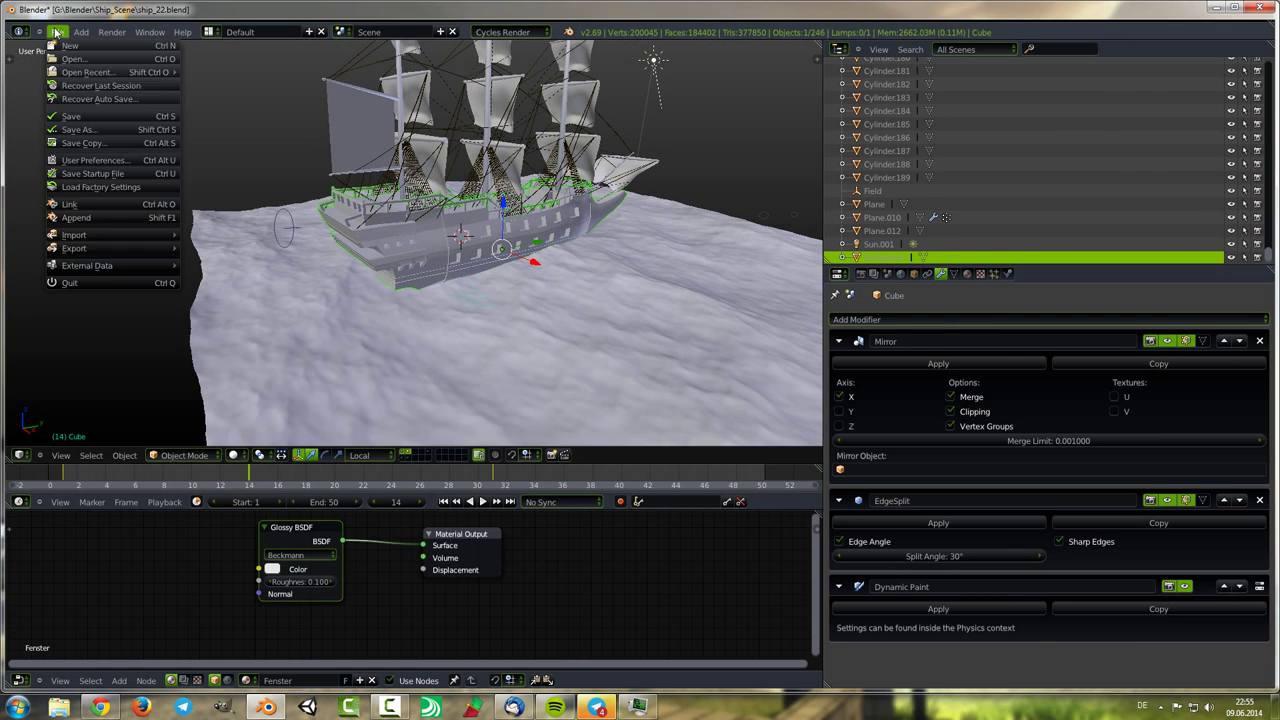
left_click(78, 129)
key("KP_Add")
left_click(1200, 60)
left_click(233, 455)
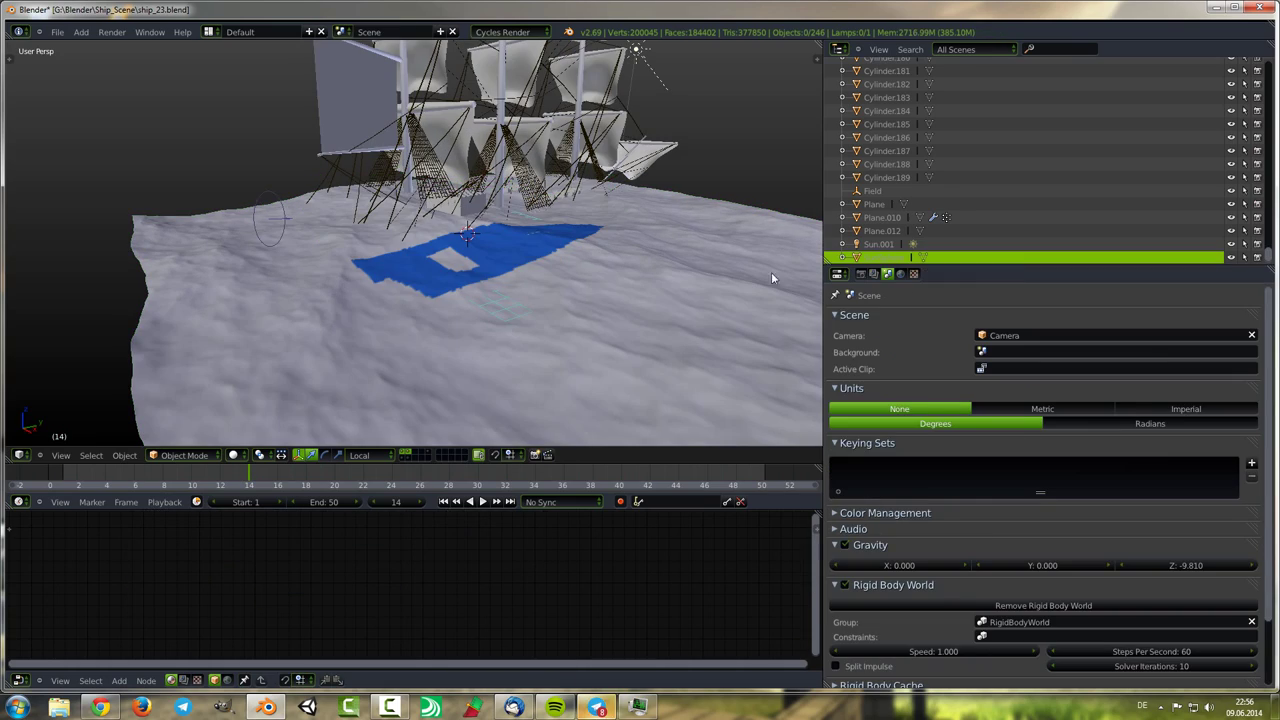
scroll(1150, 247, "up", 10)
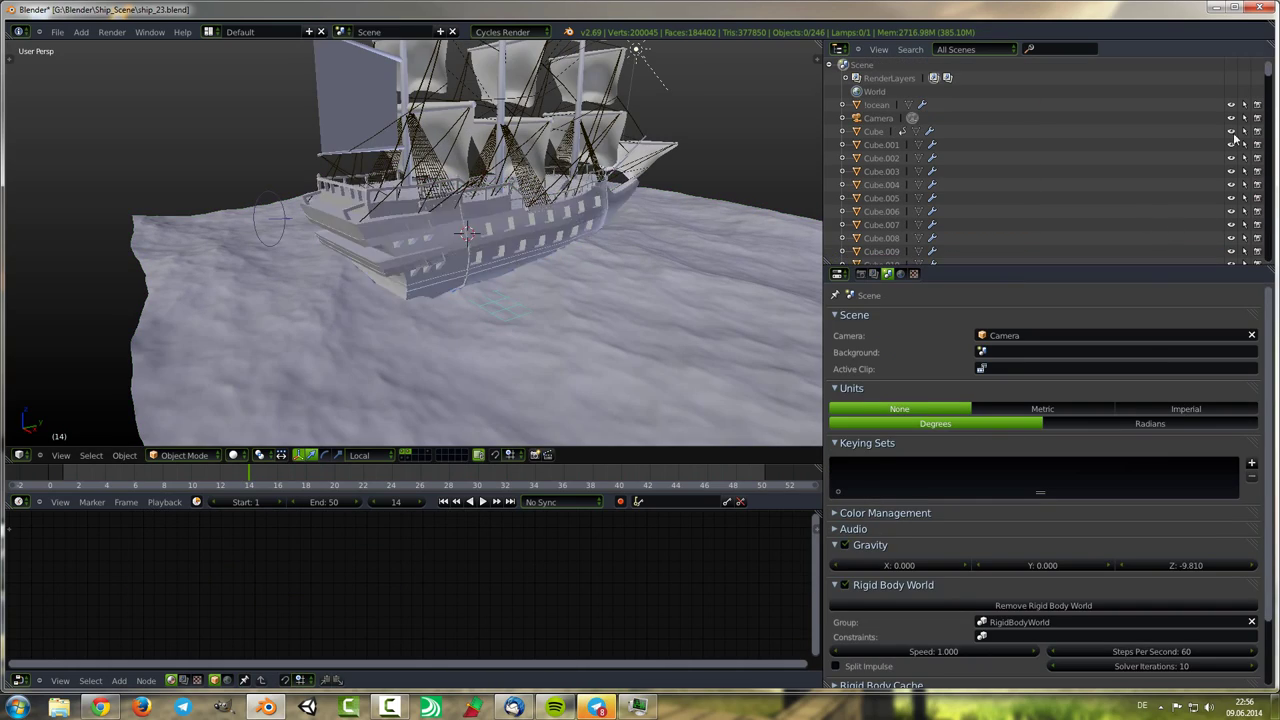
middle_click_drag(579, 243, 526, 280)
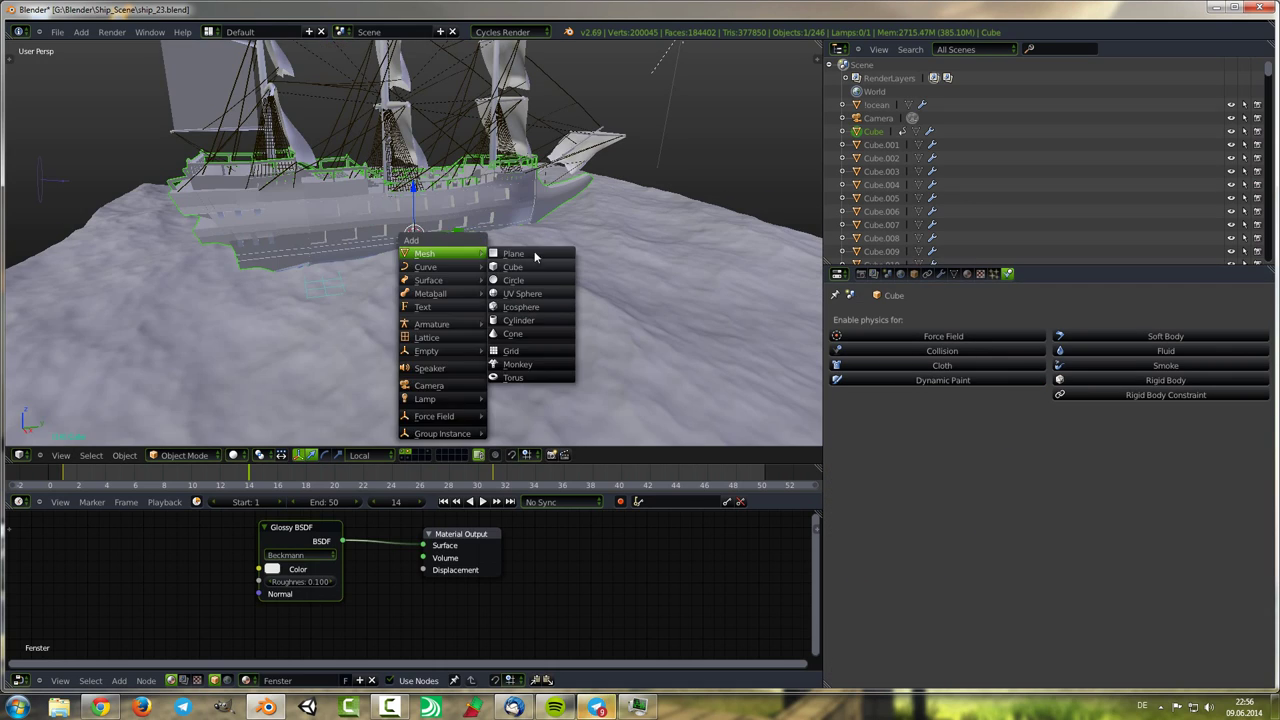
Add Dynamic Paint brushes to the new box and to the ship hull.
mouse_move(422, 302)
middle_mouse_down()
mouse_move(390, 253)
mouse_move(411, 223)
mouse_move(508, 194)
middle_mouse_up()
key("Tab")
key("Tab")
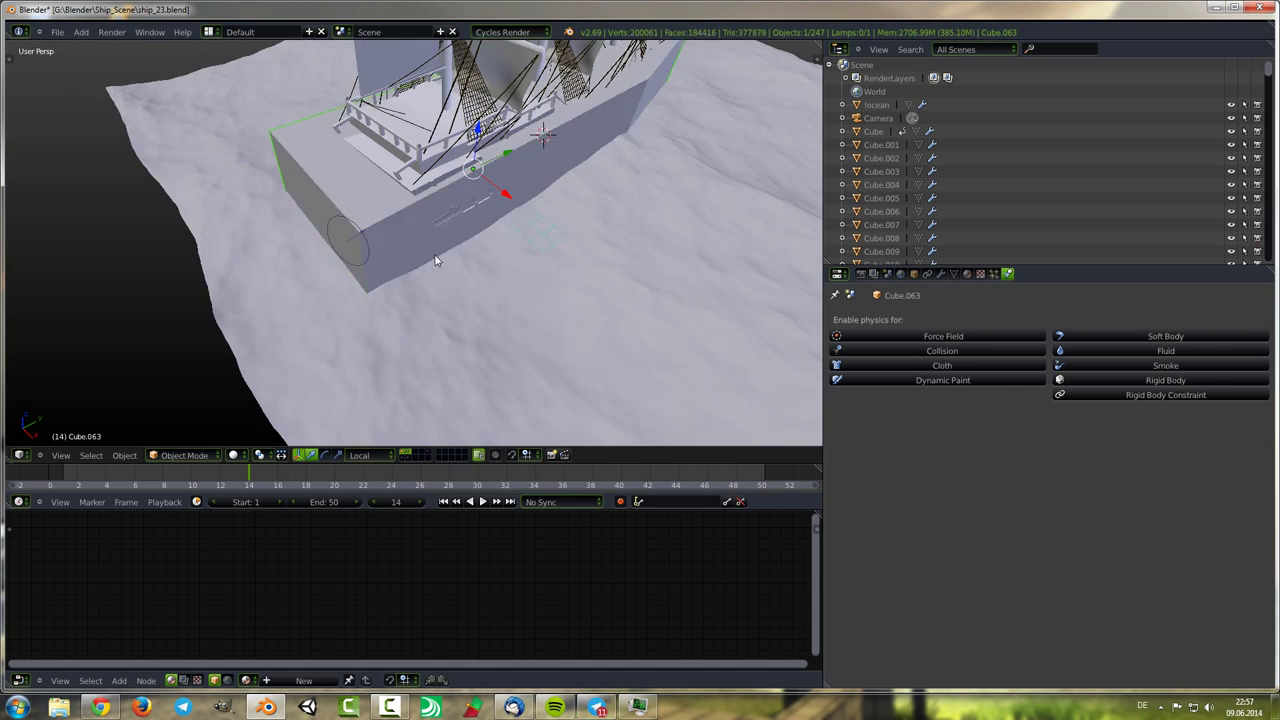
left_click(943, 380)
left_click(1060, 436)
left_click(1048, 451)
mouse_move(520, 310)
middle_mouse_down()
mouse_move(466, 311)
mouse_move(589, 303)
mouse_move(528, 294)
mouse_move(545, 304)
middle_mouse_up()
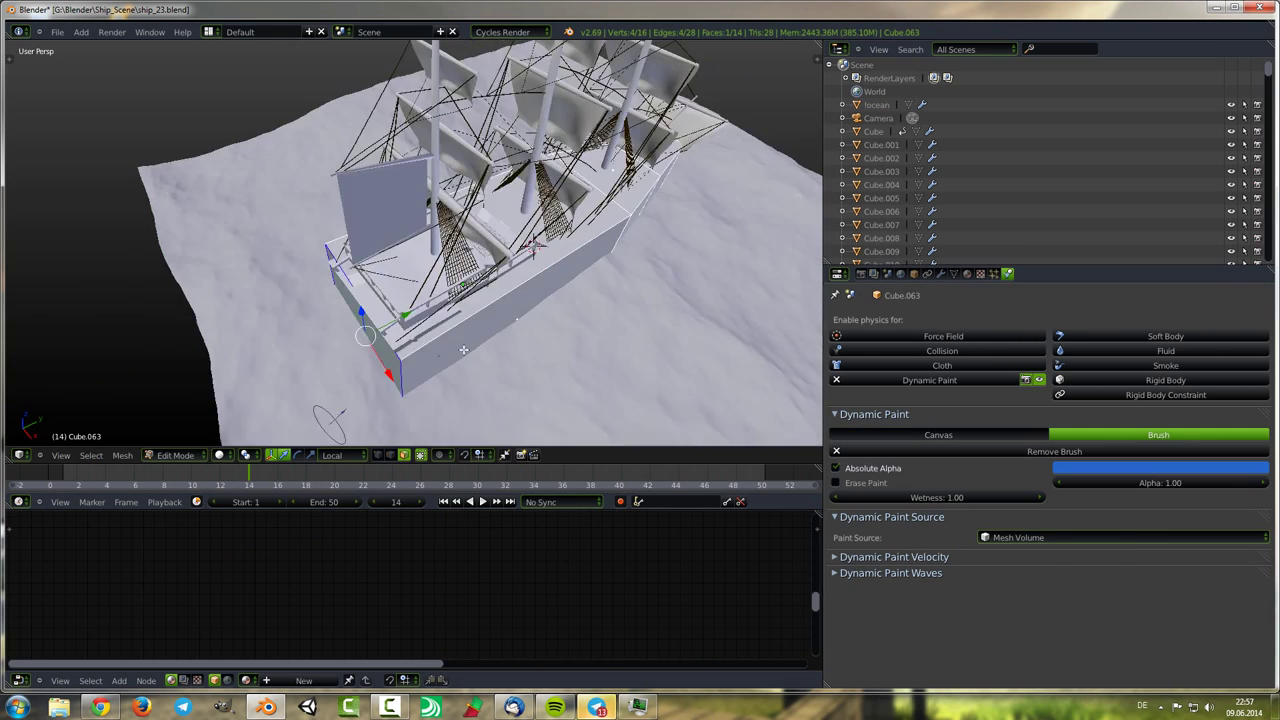
right_click(545, 304)
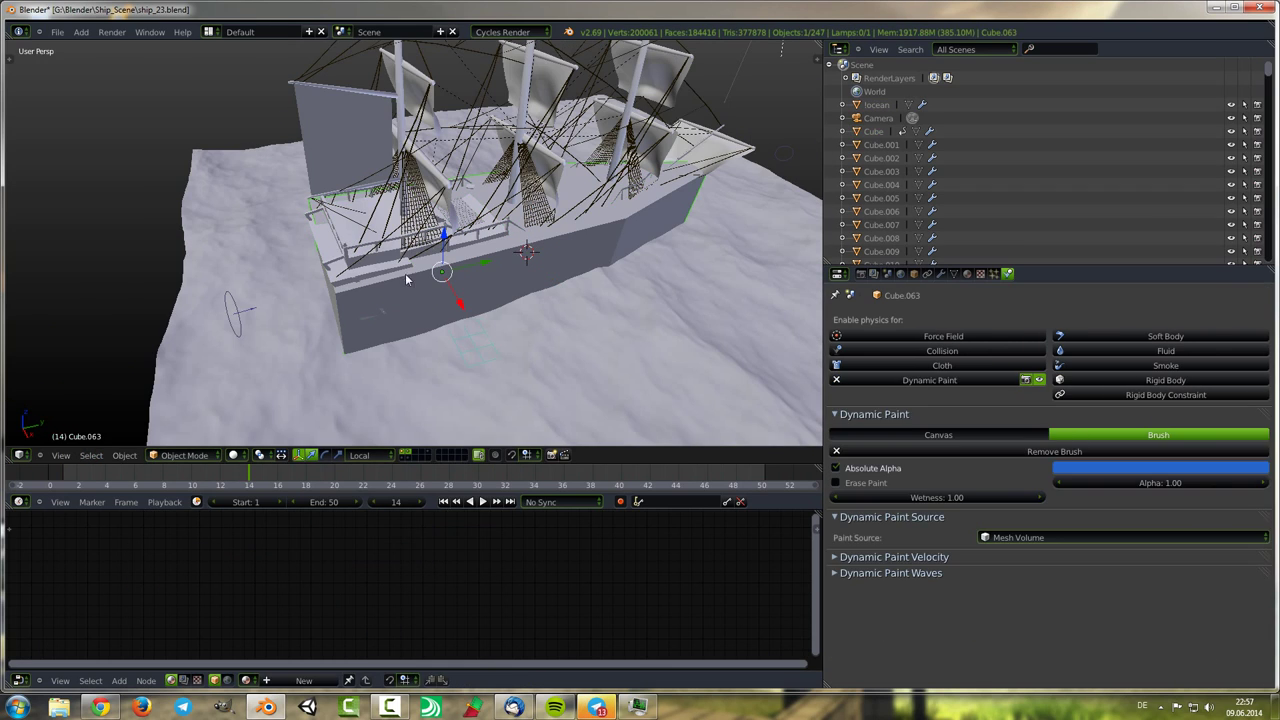
left_click(1091, 451)
left_click(1091, 451)
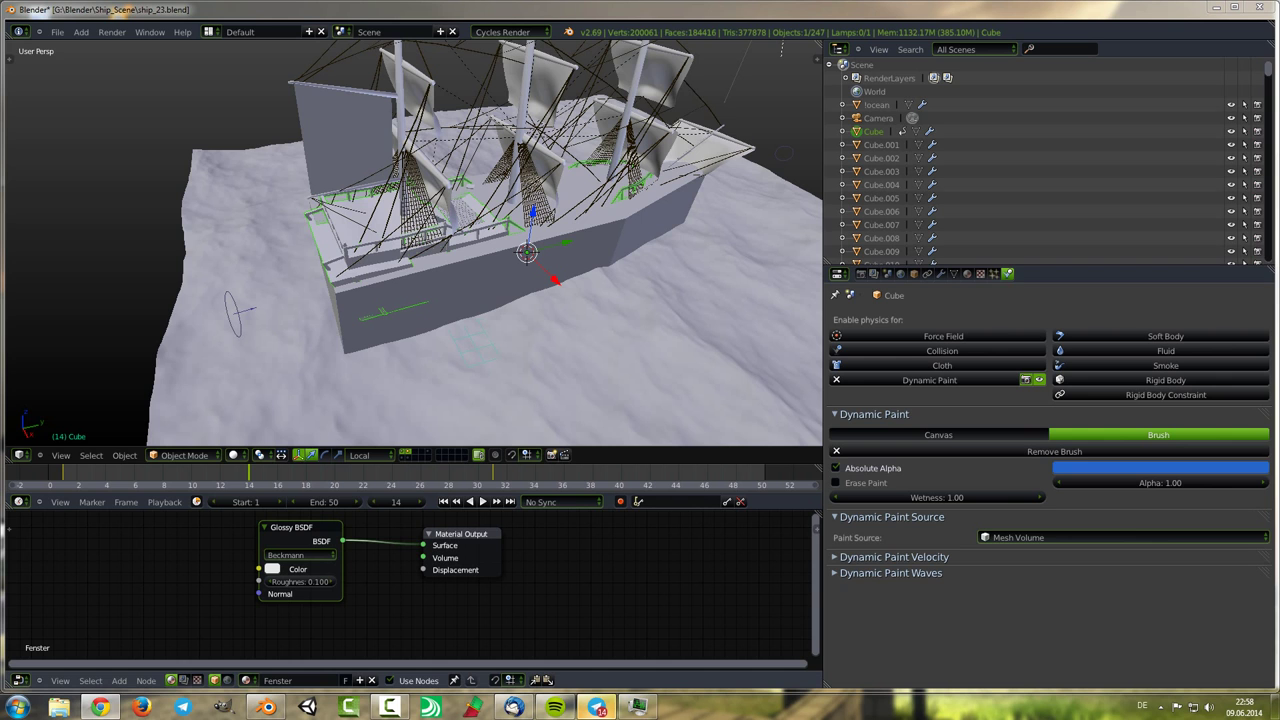
Inspect the ship in wireframe, then move the stern piece Cube.063 along its local axis.
key("z")
middle_click_drag(480, 278, 490, 280)
key("z")
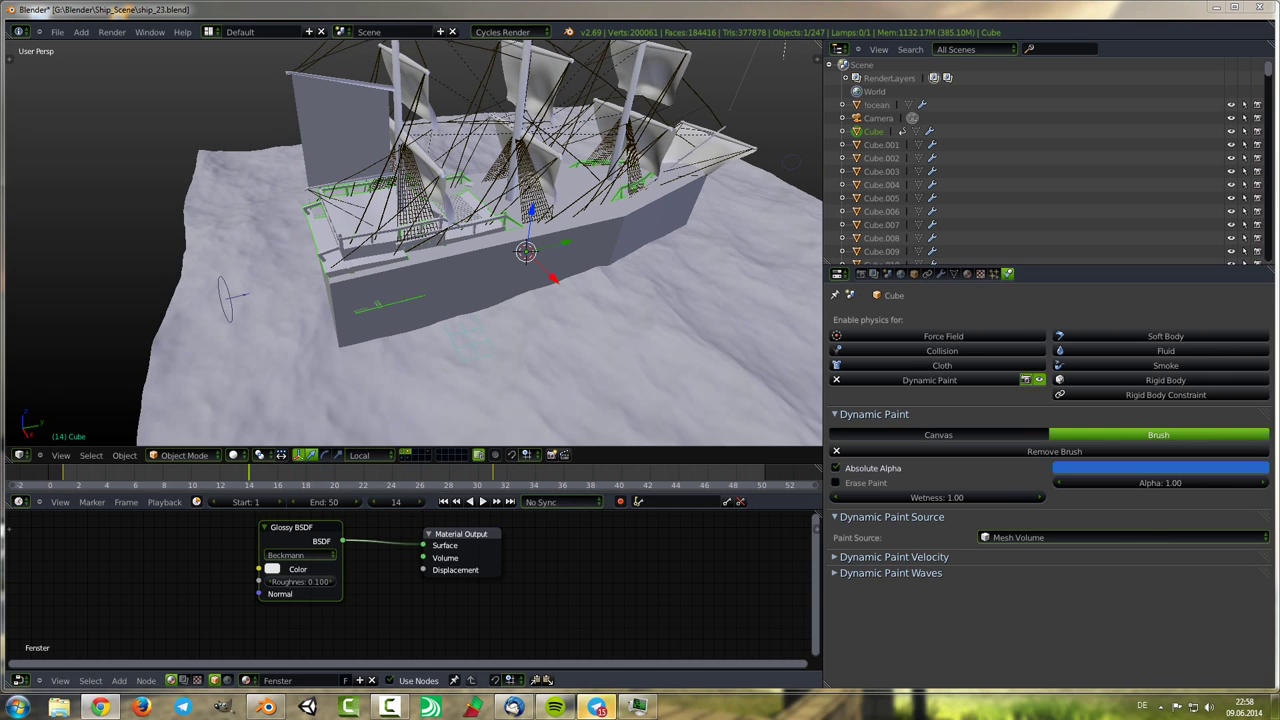
right_click(350, 290)
key("g")
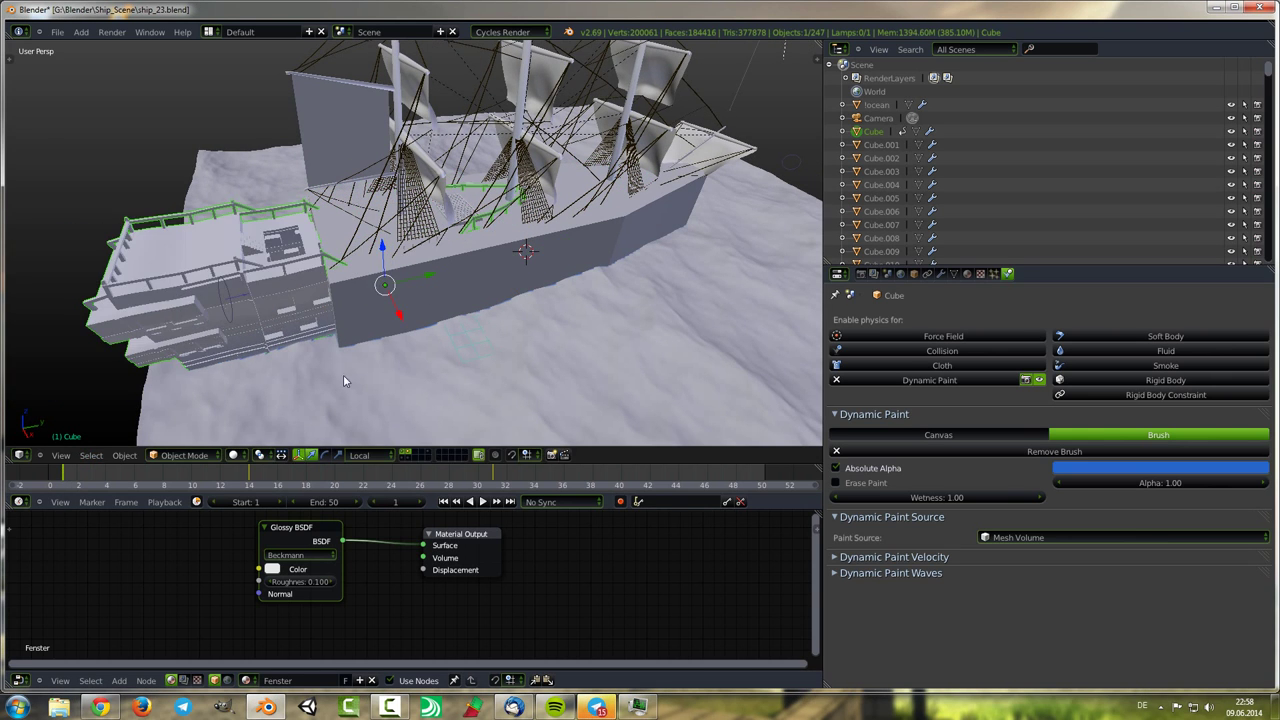
left_click(330, 299)
middle_click_drag(330, 299, 385, 402)
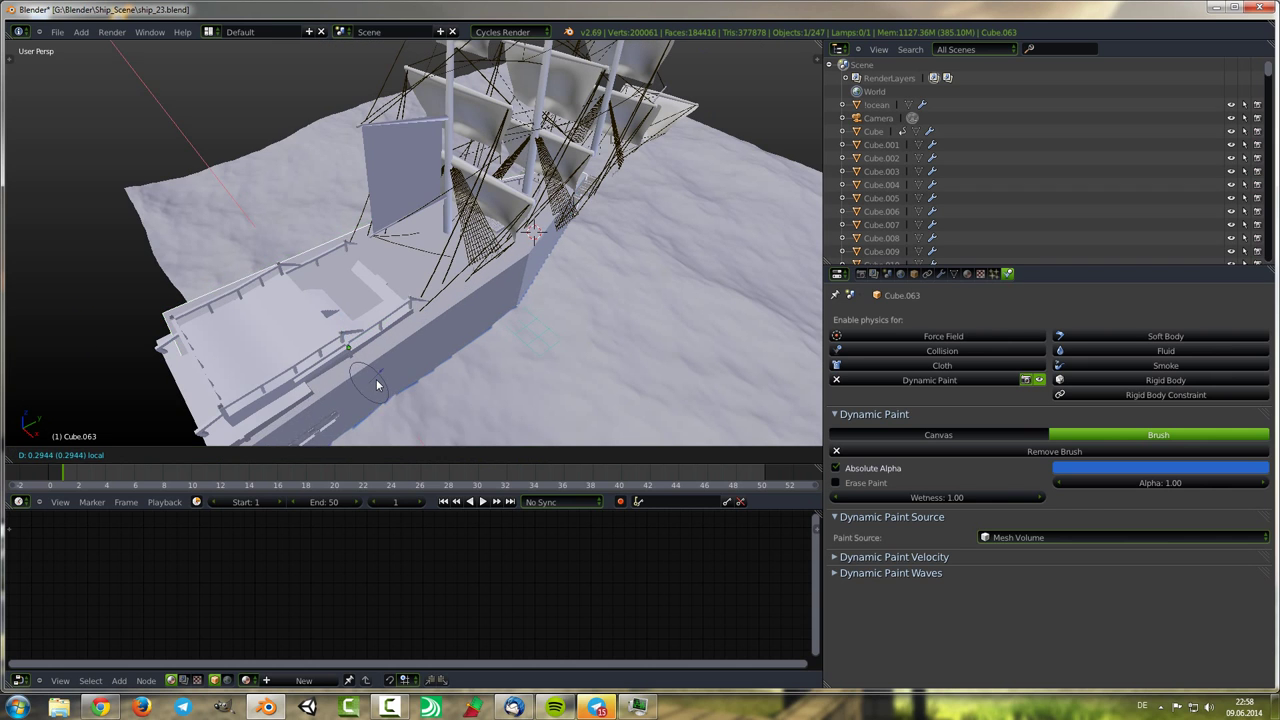
left_click(511, 285)
middle_click_drag(511, 285, 500, 323)
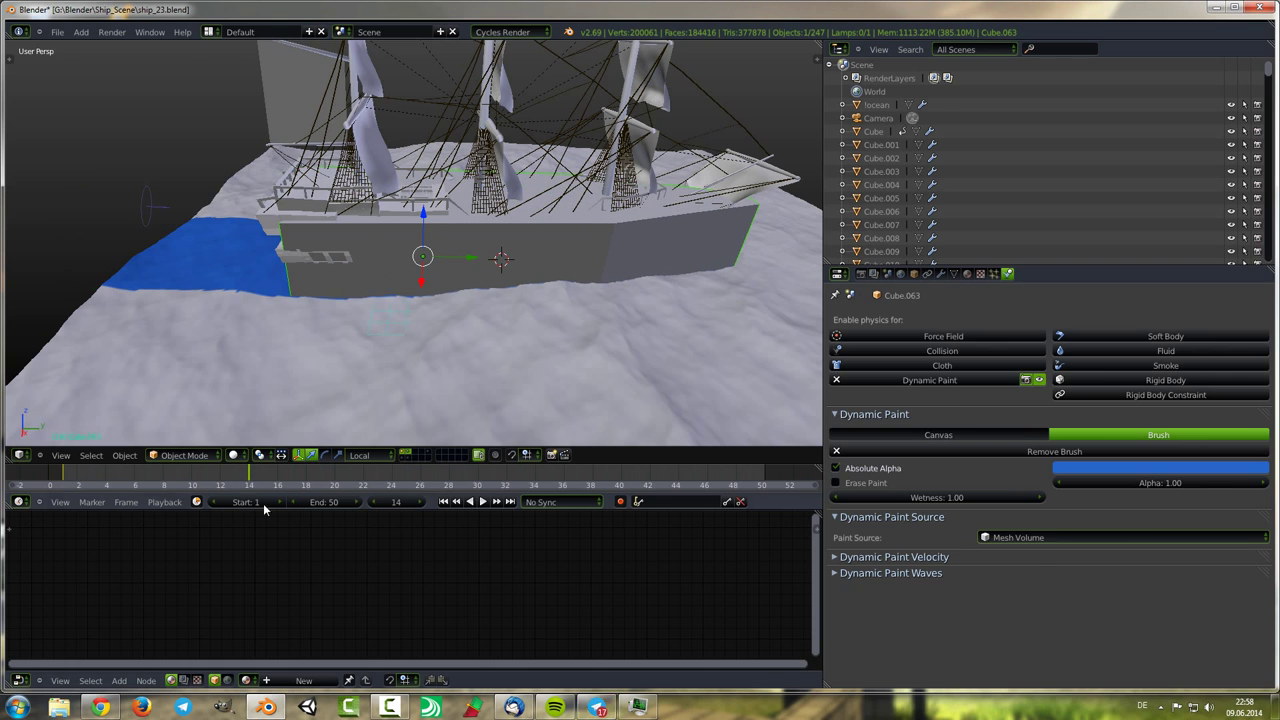
Set Cube.063's Maximum Draw Type to Wire and bring up the ocean's Physics settings.
left_click(913, 273)
scroll(1000, 450, "down", 5)
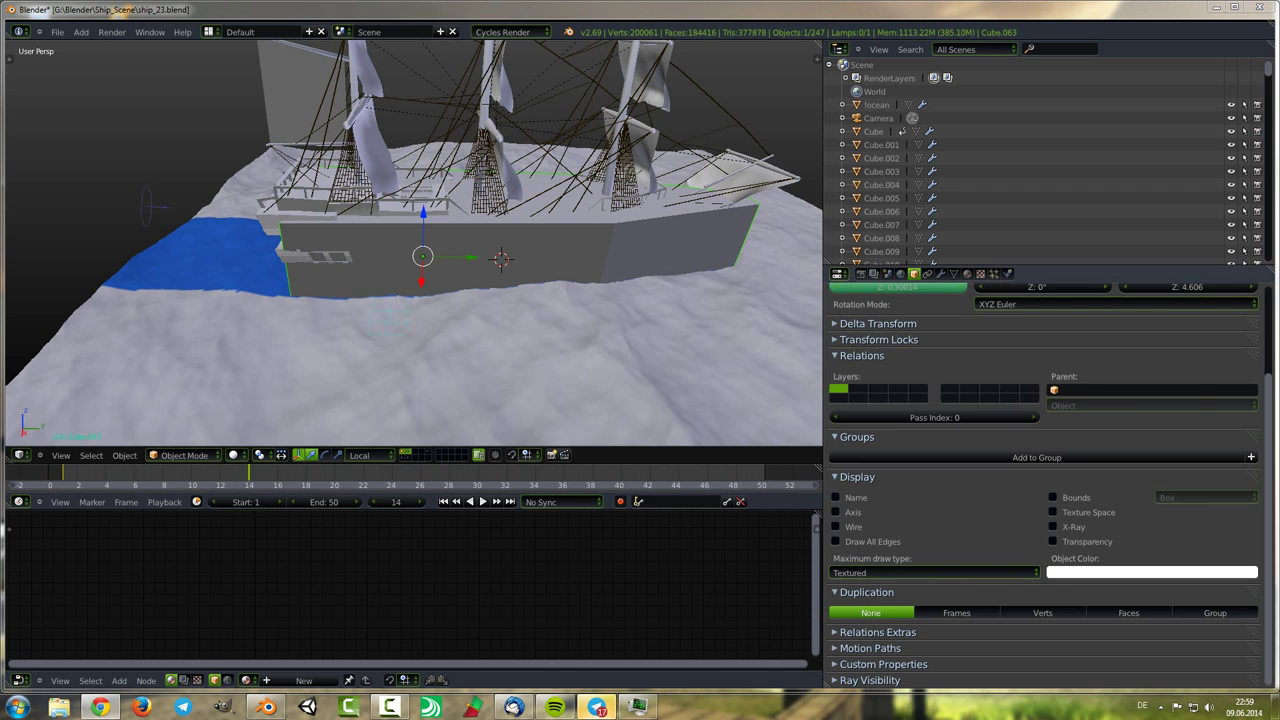
scroll(950, 360, "up", 3)
scroll(970, 450, "down", 2)
left_click(930, 604)
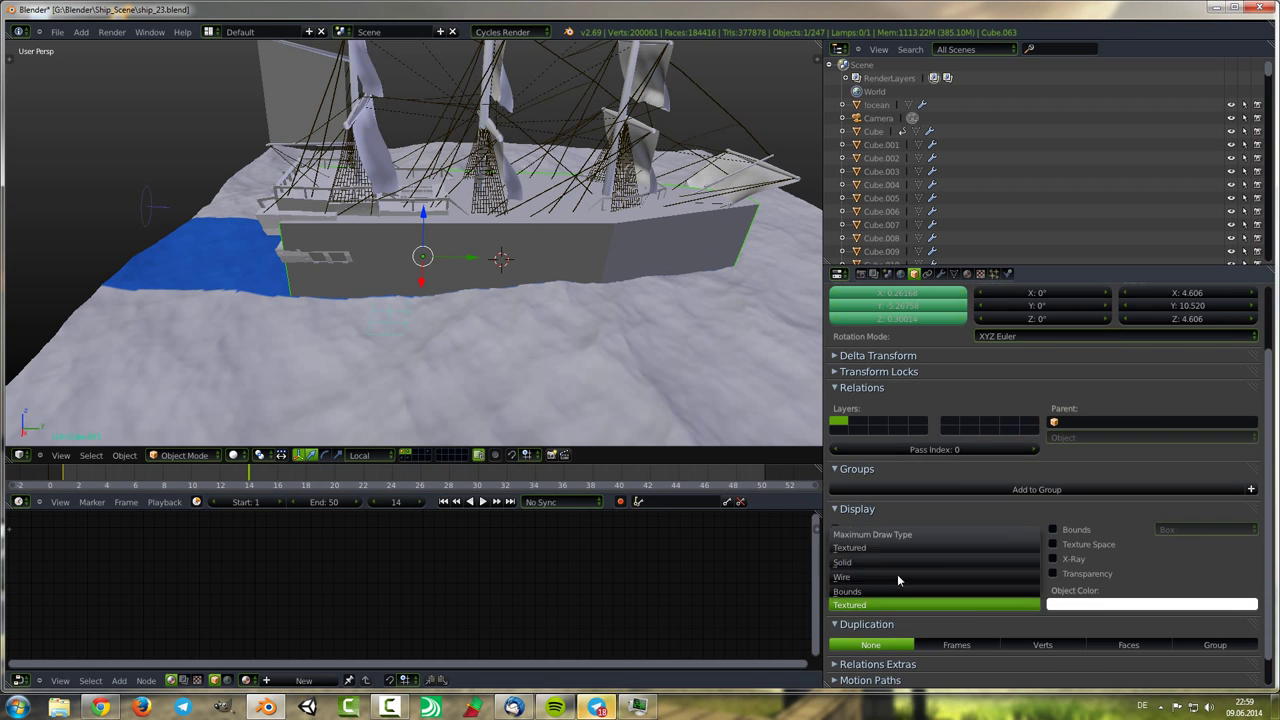
left_click(897, 567)
left_click(876, 104)
left_click(1007, 273)
Set the ocean canvas surface type to Weight with Fade enabled, and play to preview it.
left_click(1033, 567)
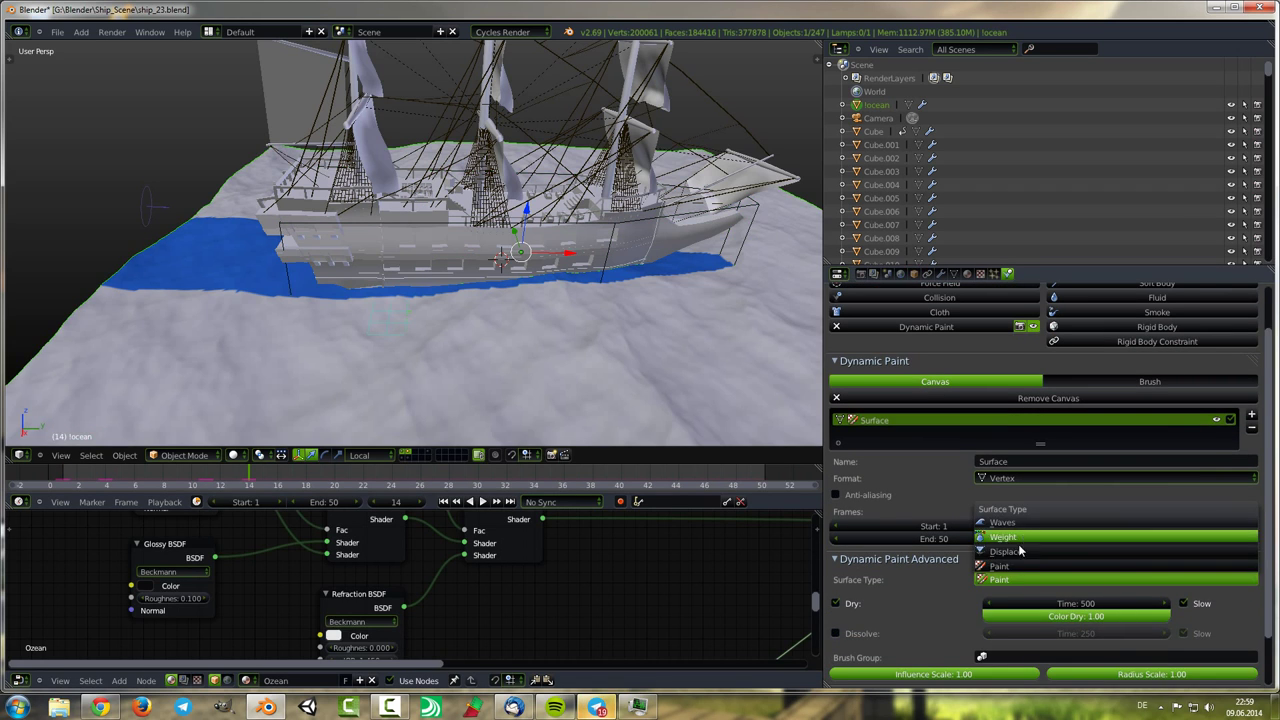
left_click(1022, 566)
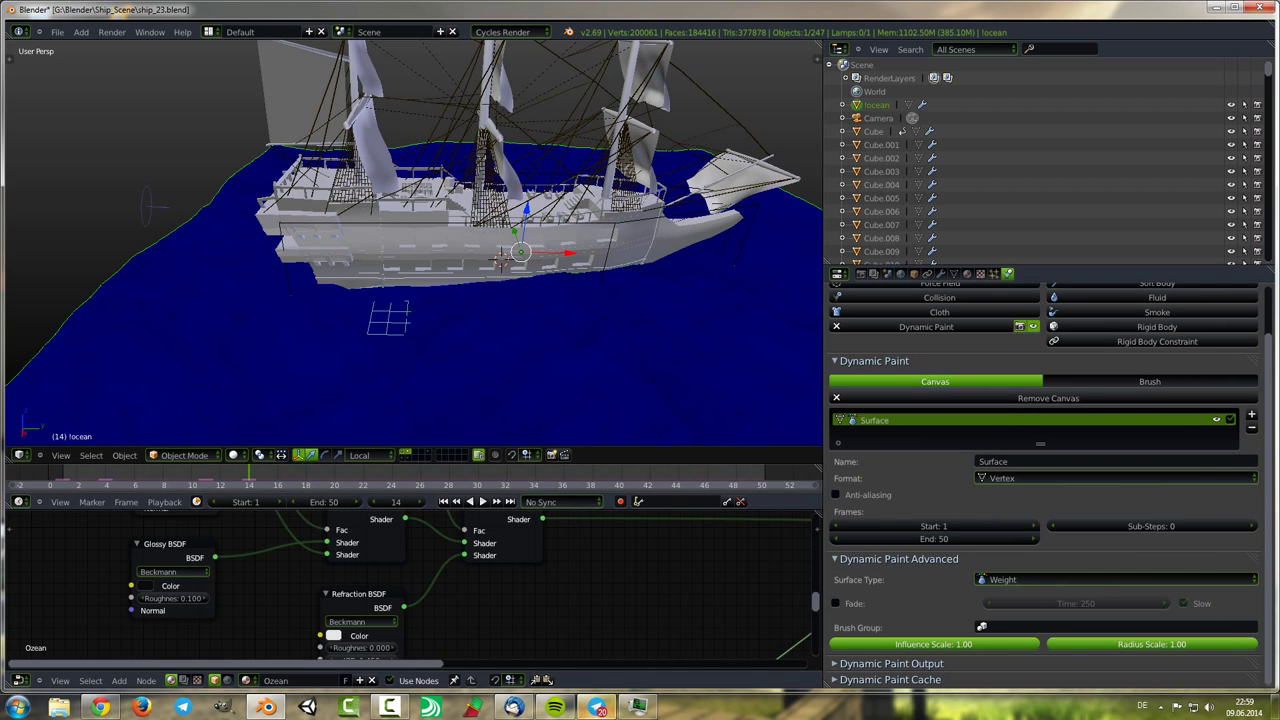
left_click(837, 603)
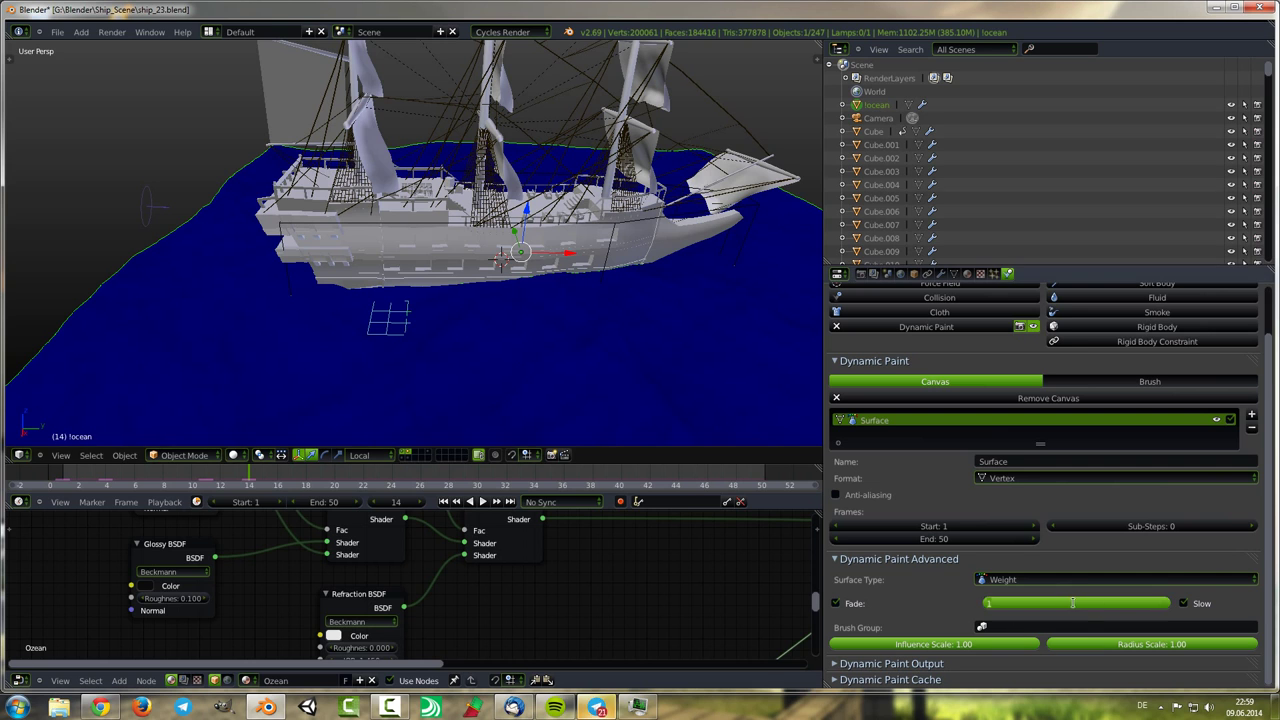
mouse_move(228, 483)
left_mouse_down()
mouse_move(155, 472)
mouse_move(249, 479)
left_mouse_up()
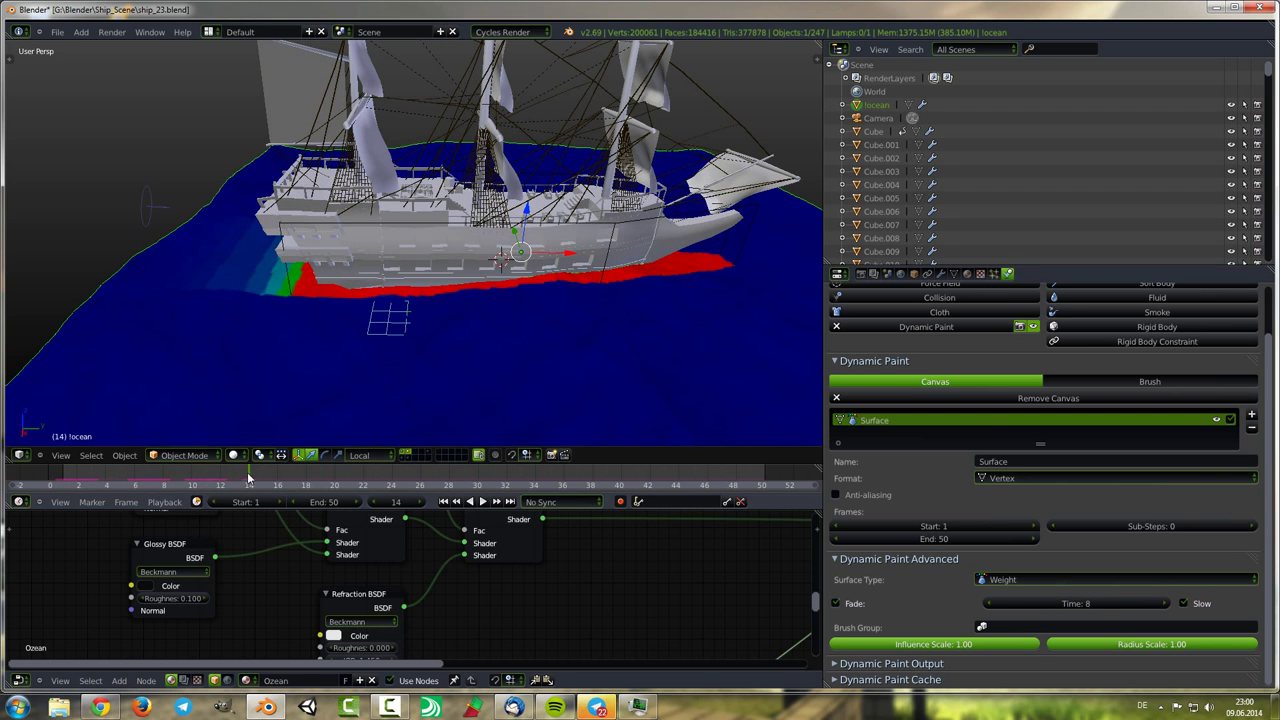
left_click(483, 502)
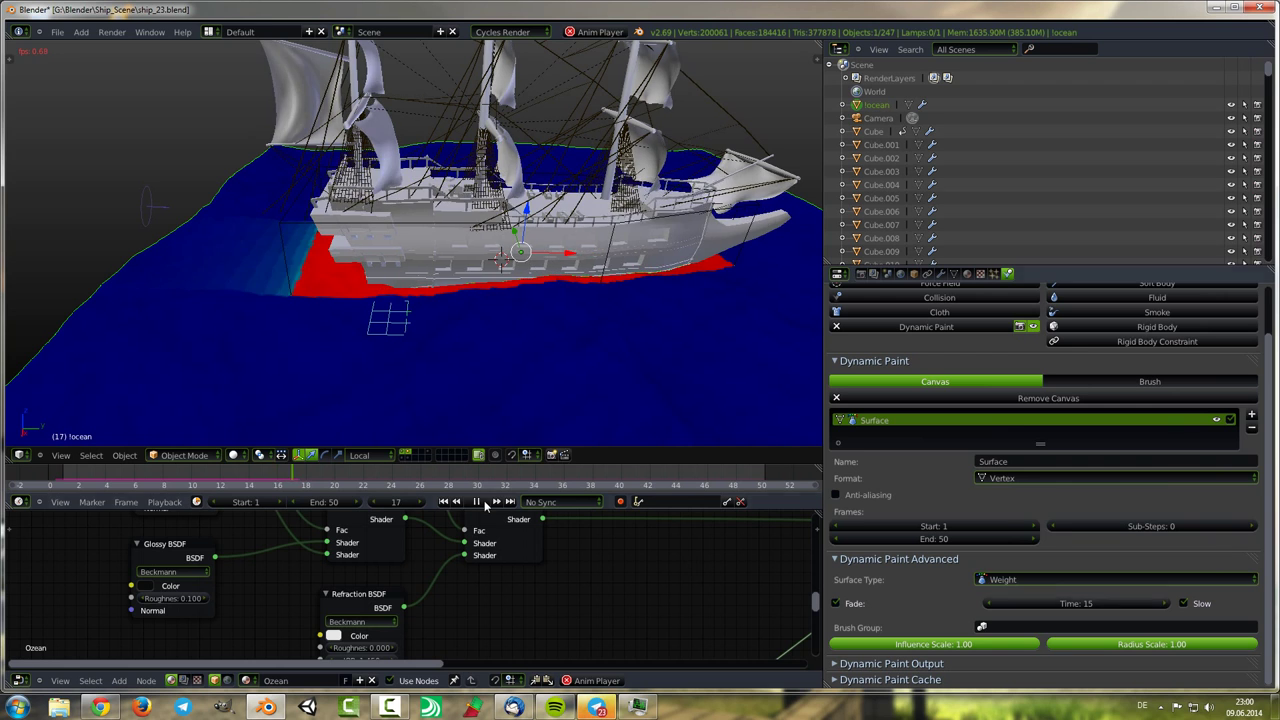
left_click(483, 502)
End the animation at frame 15 and move the hull brush Cube.063 along Z.
type("15")
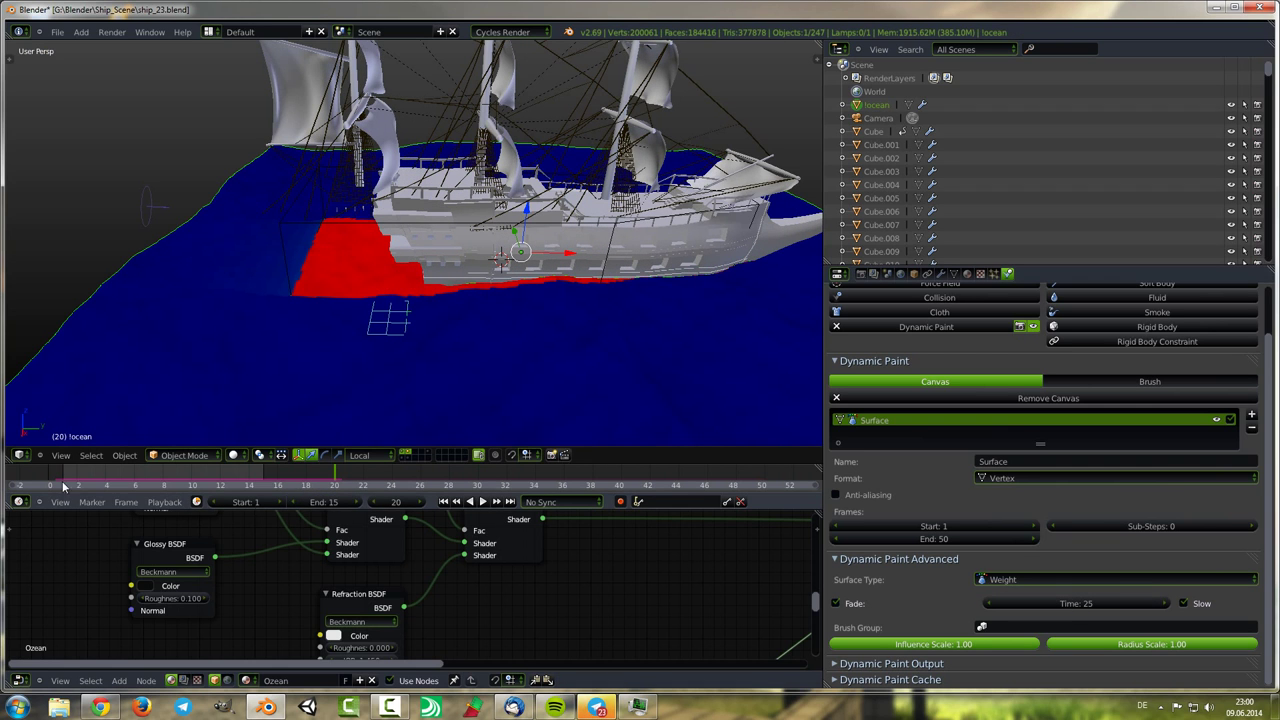
left_click_drag(63, 486, 234, 486)
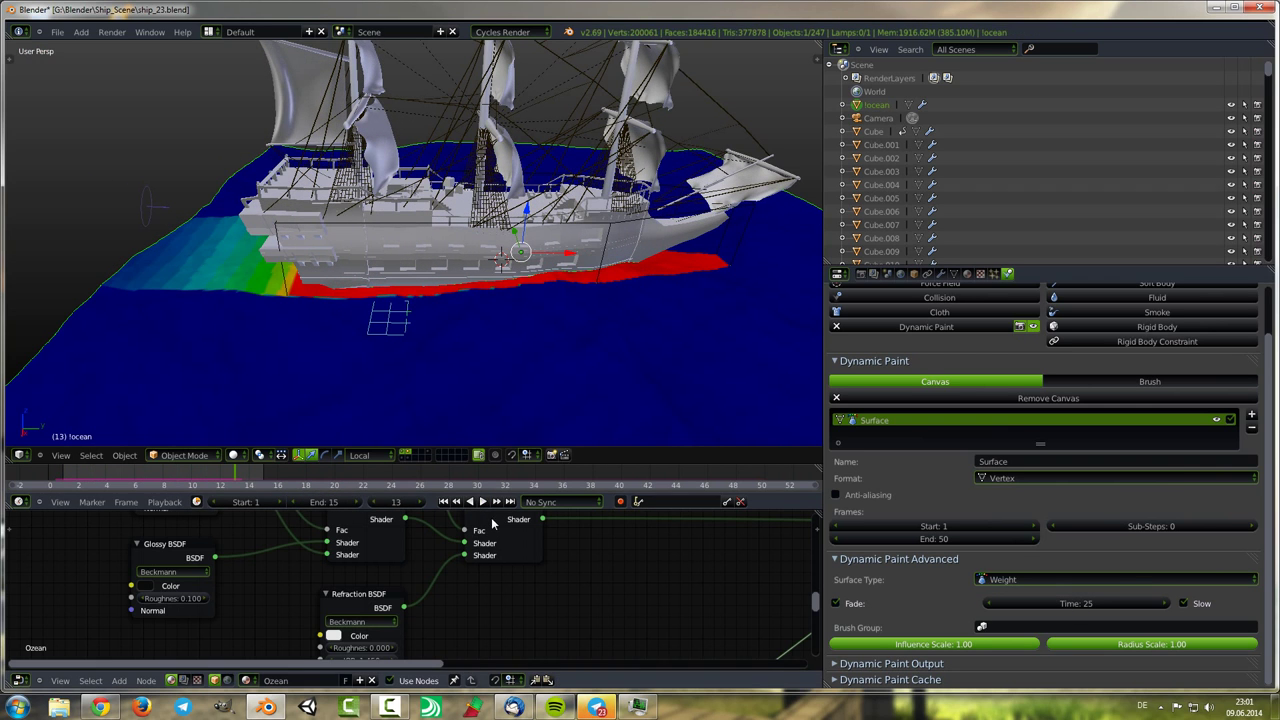
right_click(388, 318)
scroll(300, 330, "up", 5)
key("g")
key("z")
key("z")
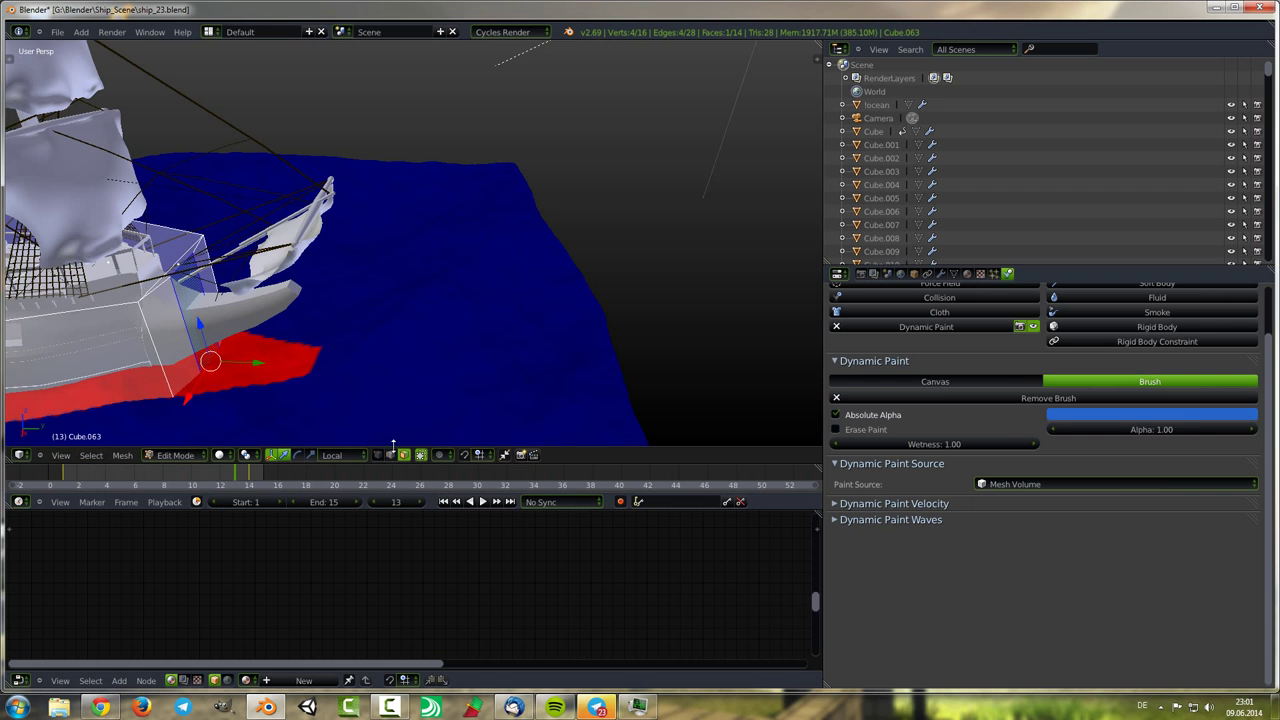
mouse_move(247, 361)
middle_mouse_down()
mouse_move(460, 318)
mouse_move(625, 330)
middle_mouse_up()
left_click(178, 455)
left_click(255, 428)
Replay the animation from the start to frame 14 to check the red-to-blue wake.
left_click(458, 502)
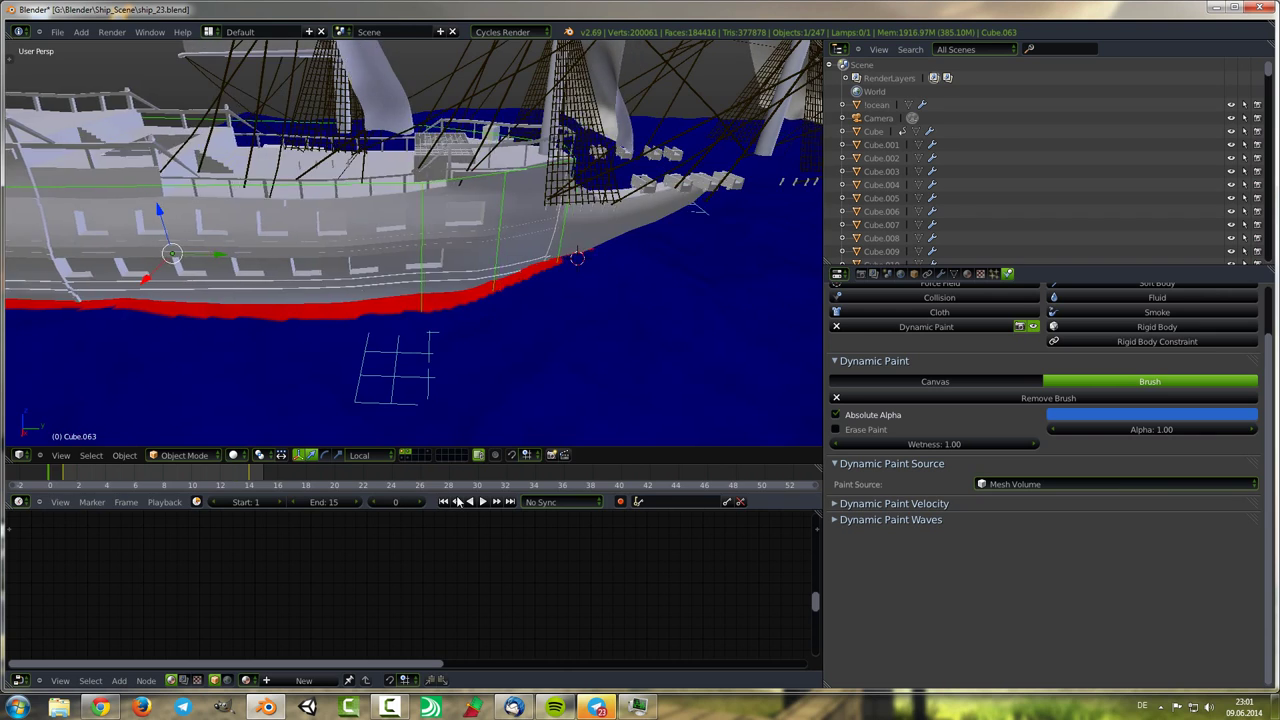
scroll(410, 330, "down", 5)
key("Right")
middle_click_drag(330, 300, 255, 472)
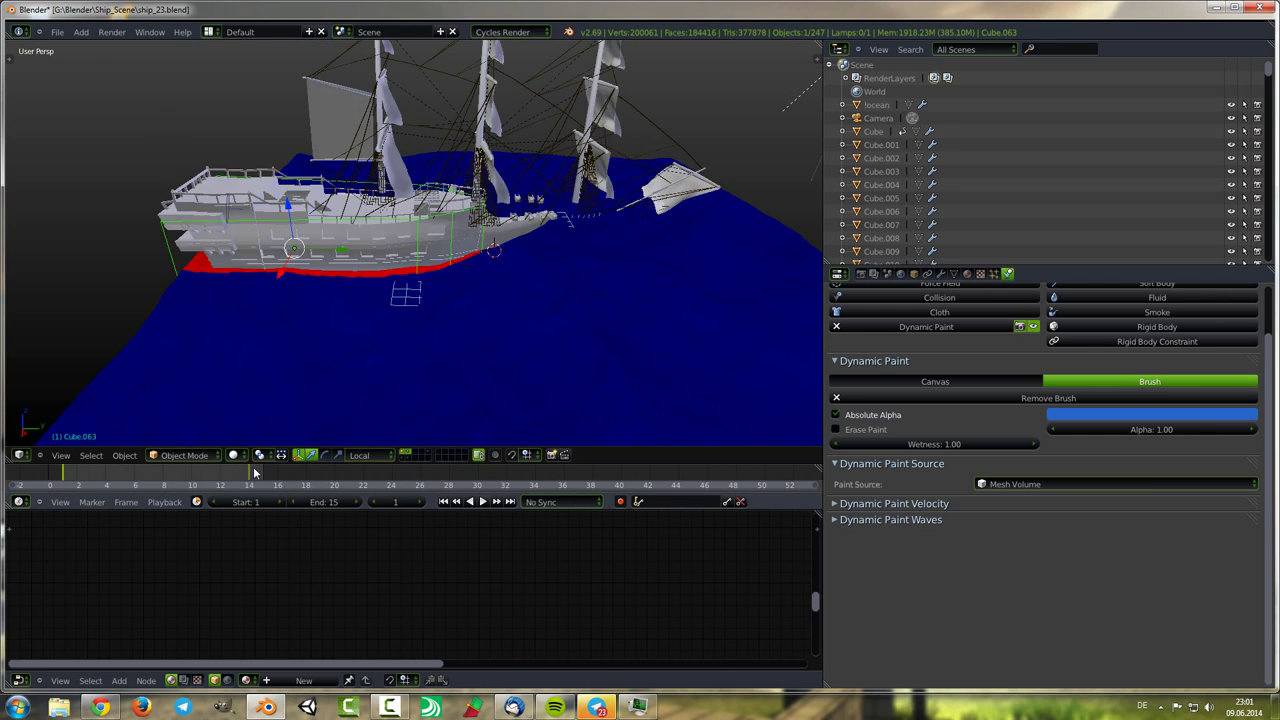
key("alt+a")
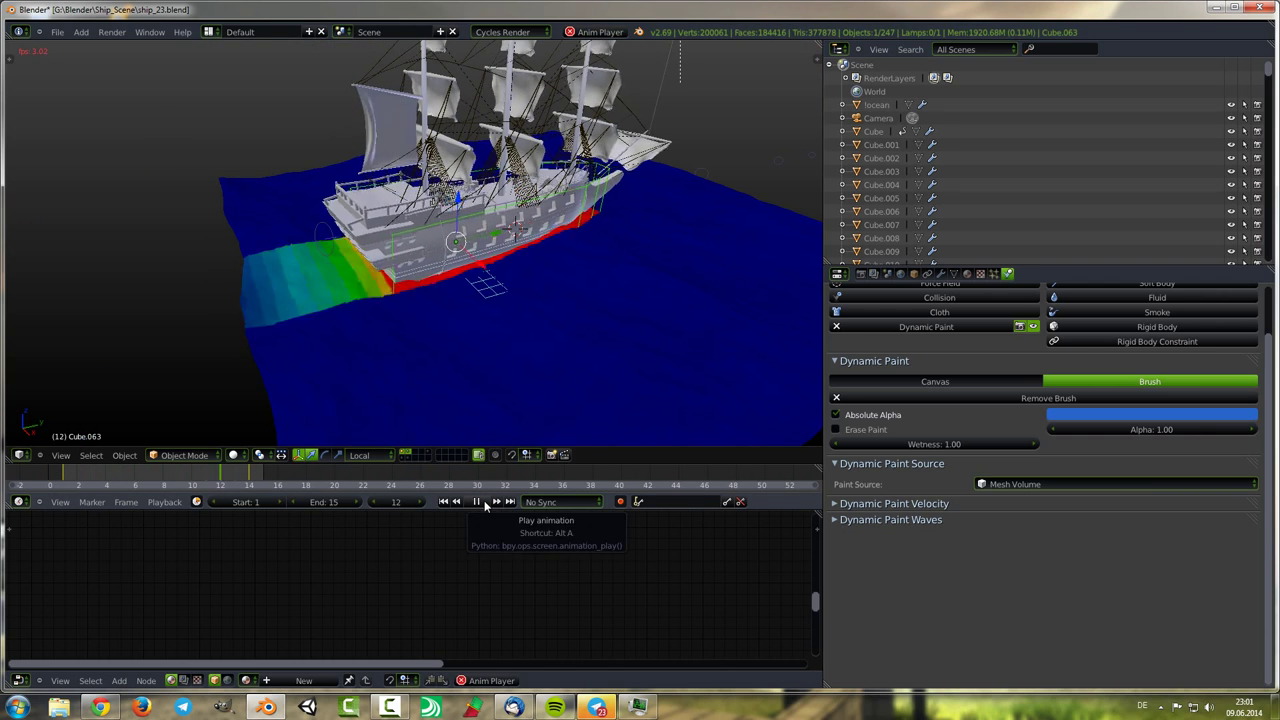
left_click(485, 505)
mouse_move(443, 243)
middle_mouse_down()
mouse_move(492, 263)
mouse_move(524, 352)
middle_mouse_up()
Set the ocean's weight Fade Time to 50 and select its Surface.001 Paint canvas.
right_click(521, 353)
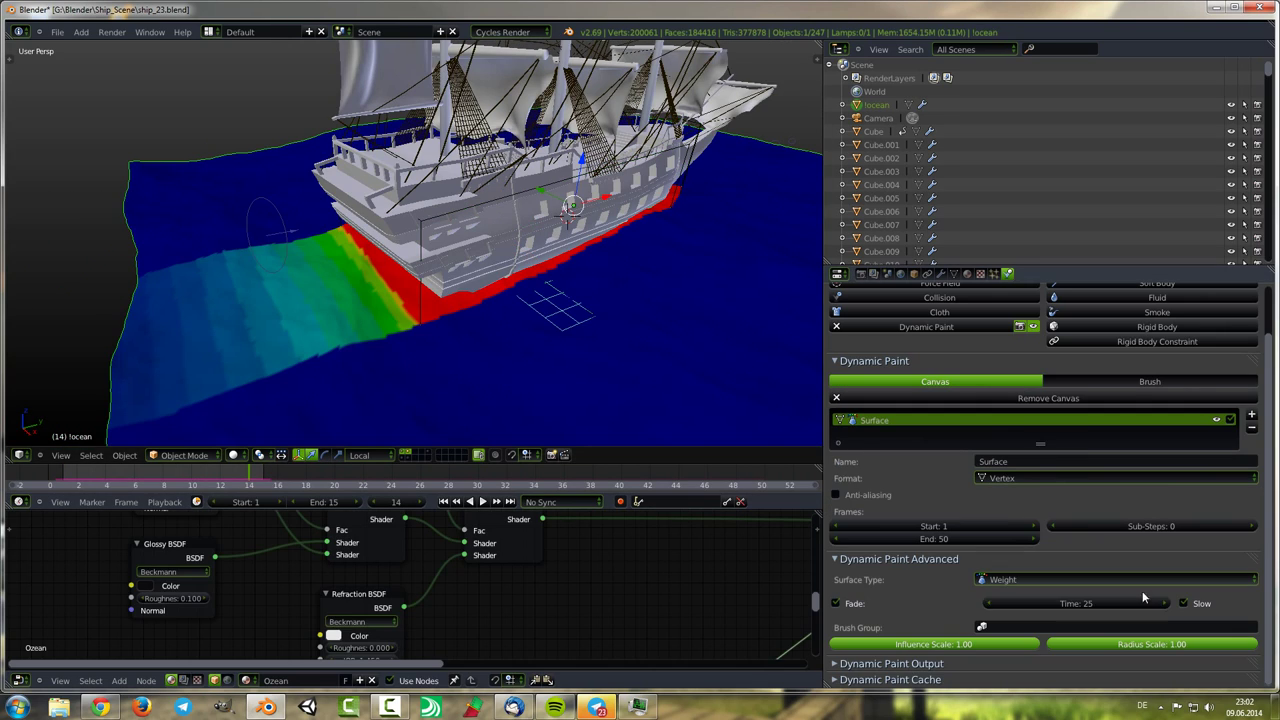
key("Return")
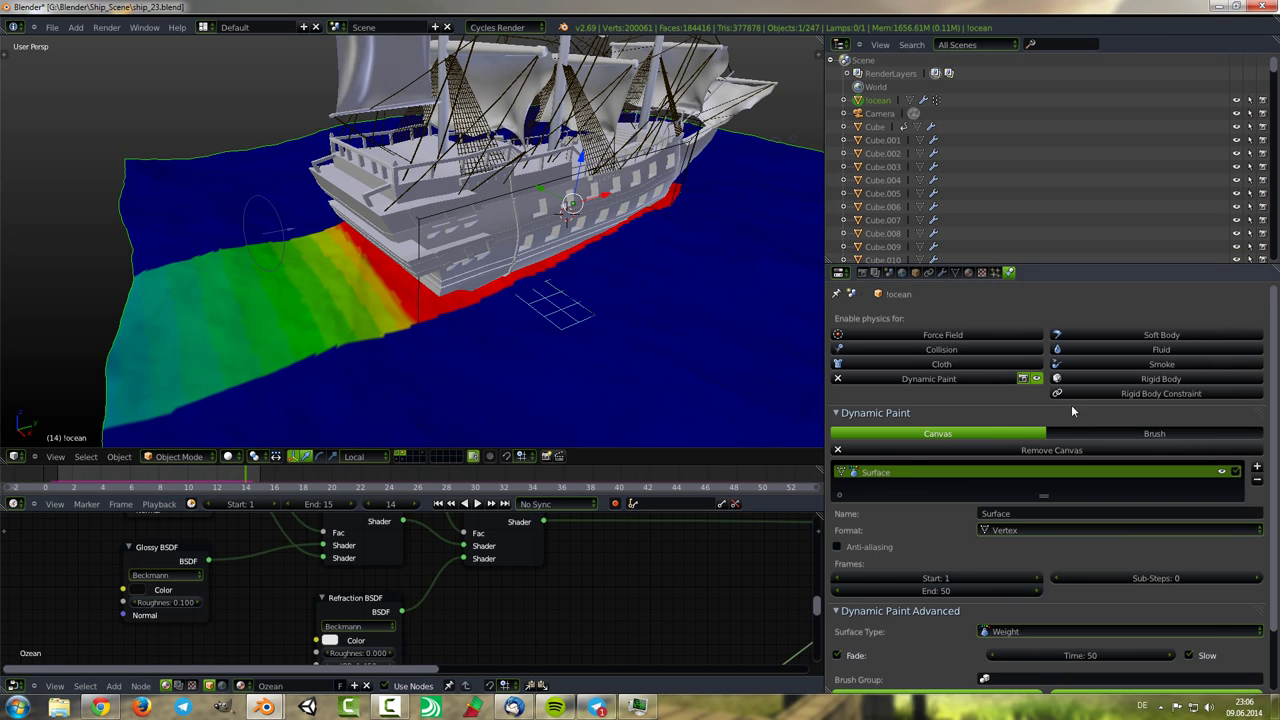
left_click(1045, 478)
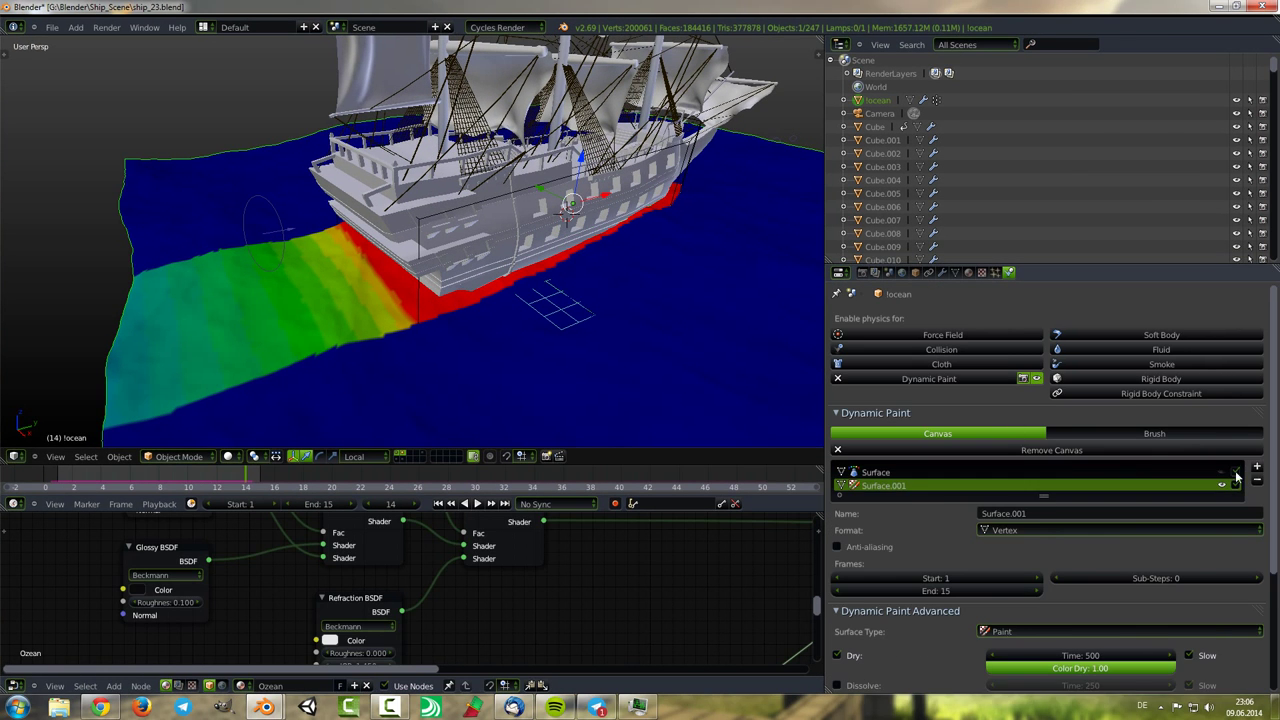
scroll(1030, 560, "down", 2)
right_click(530, 252)
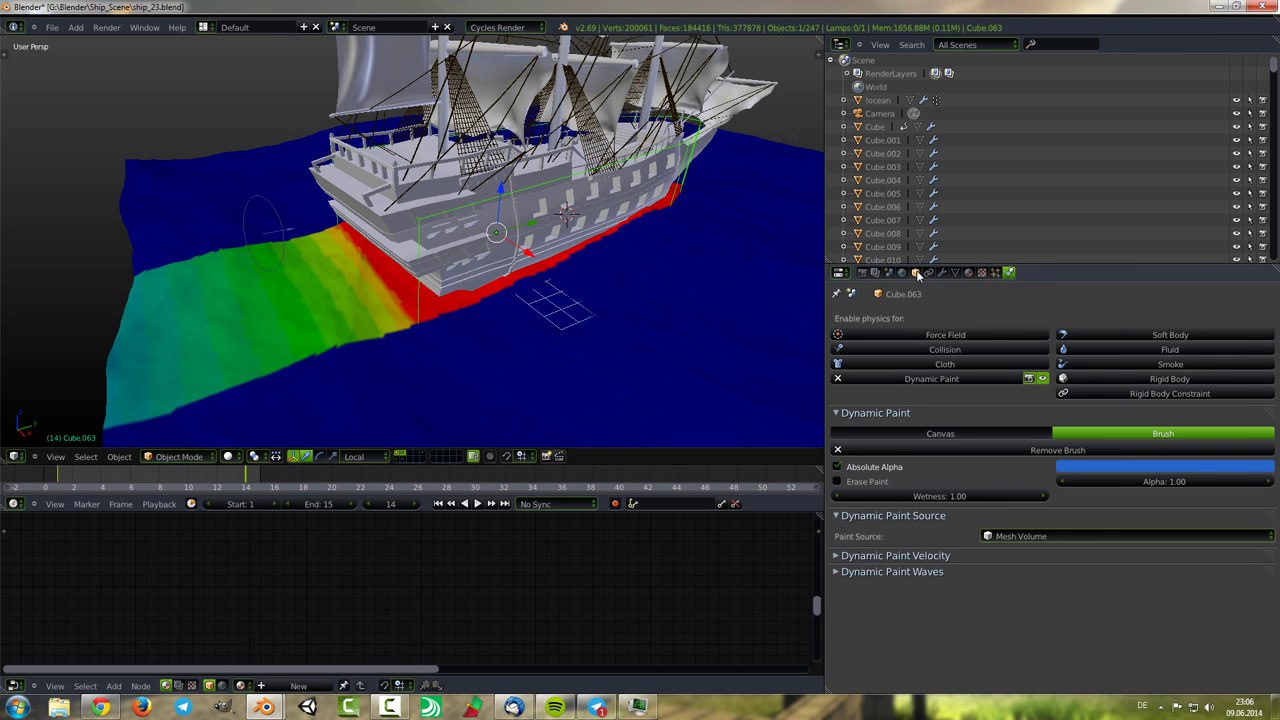
Add the selected Cube to a new object group, then undo it as the wrong object.
left_click(916, 273)
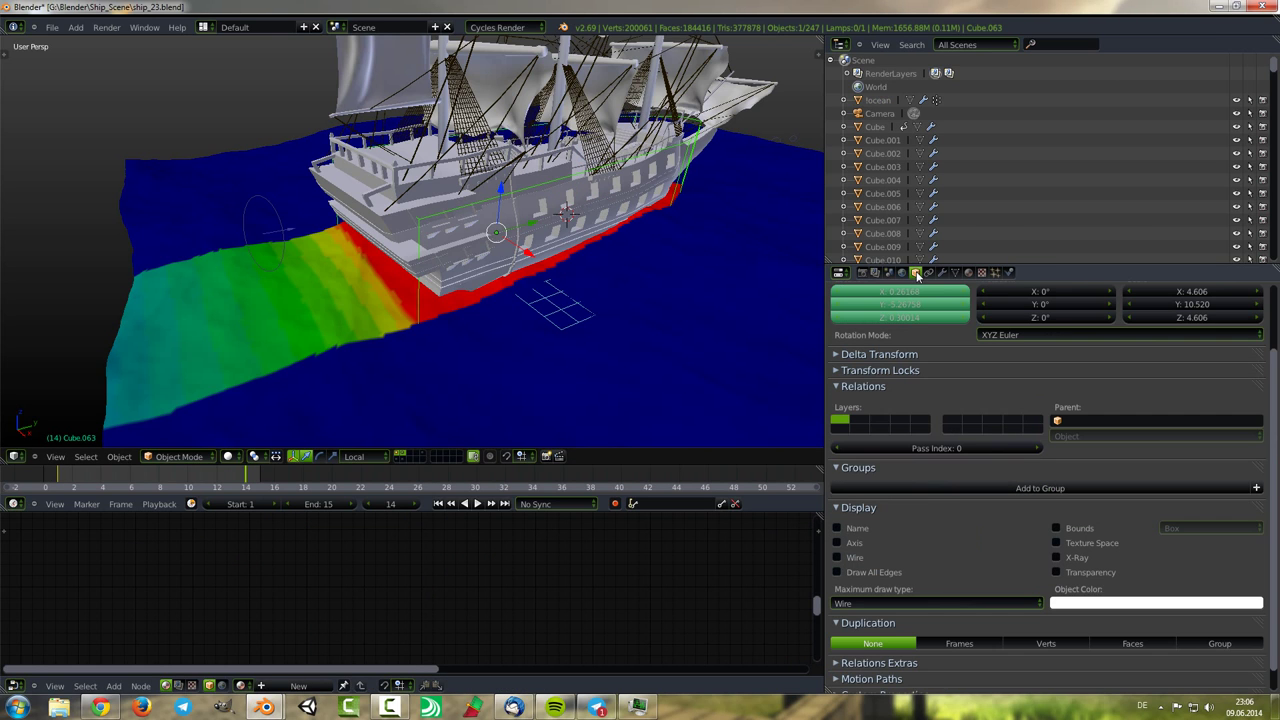
right_click(380, 252)
left_click(977, 490)
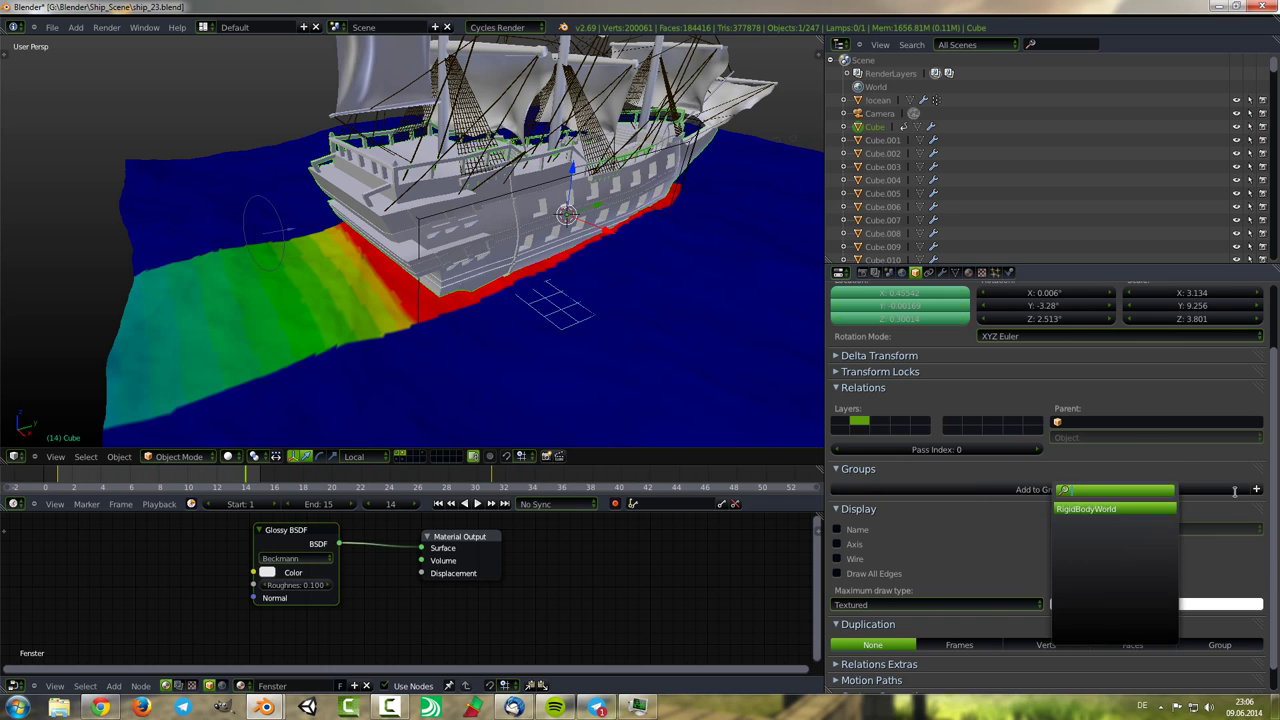
left_click(1008, 508)
key("ctrl+z")
key("ctrl+z")
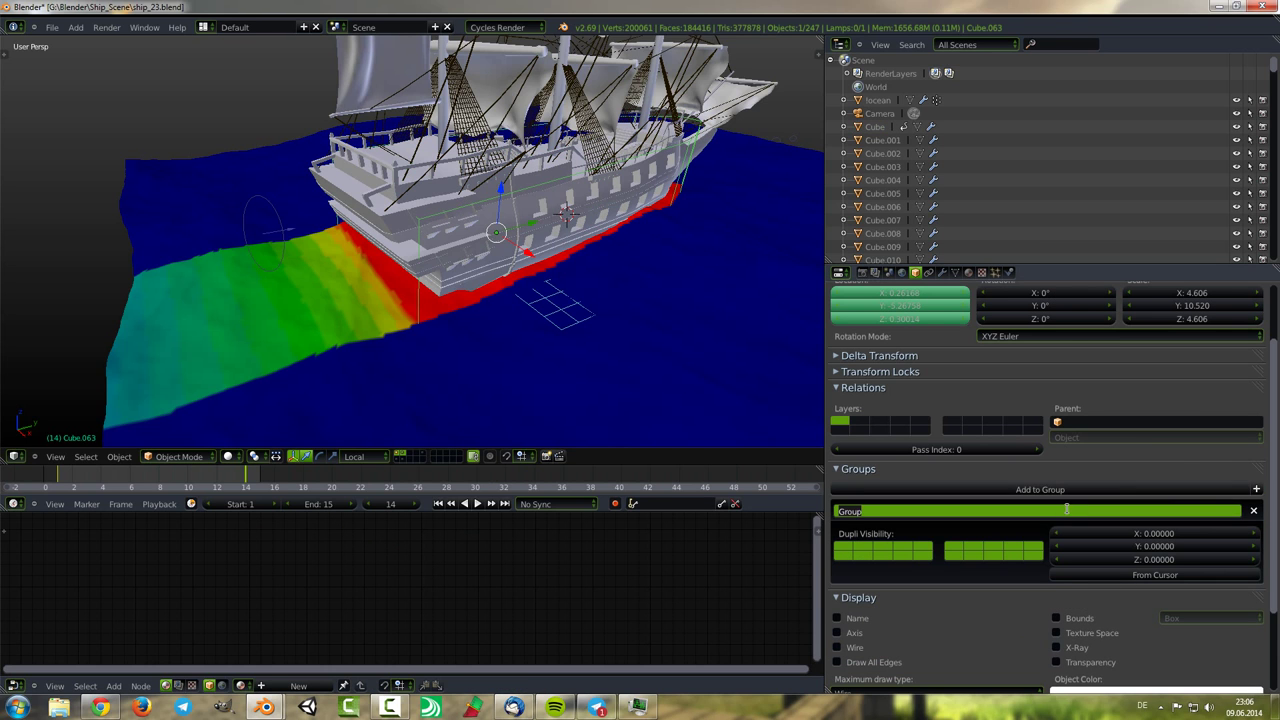
Limit the ocean's Surface.001 to the Paint brush group and enable anti-aliasing.
right_click(643, 358)
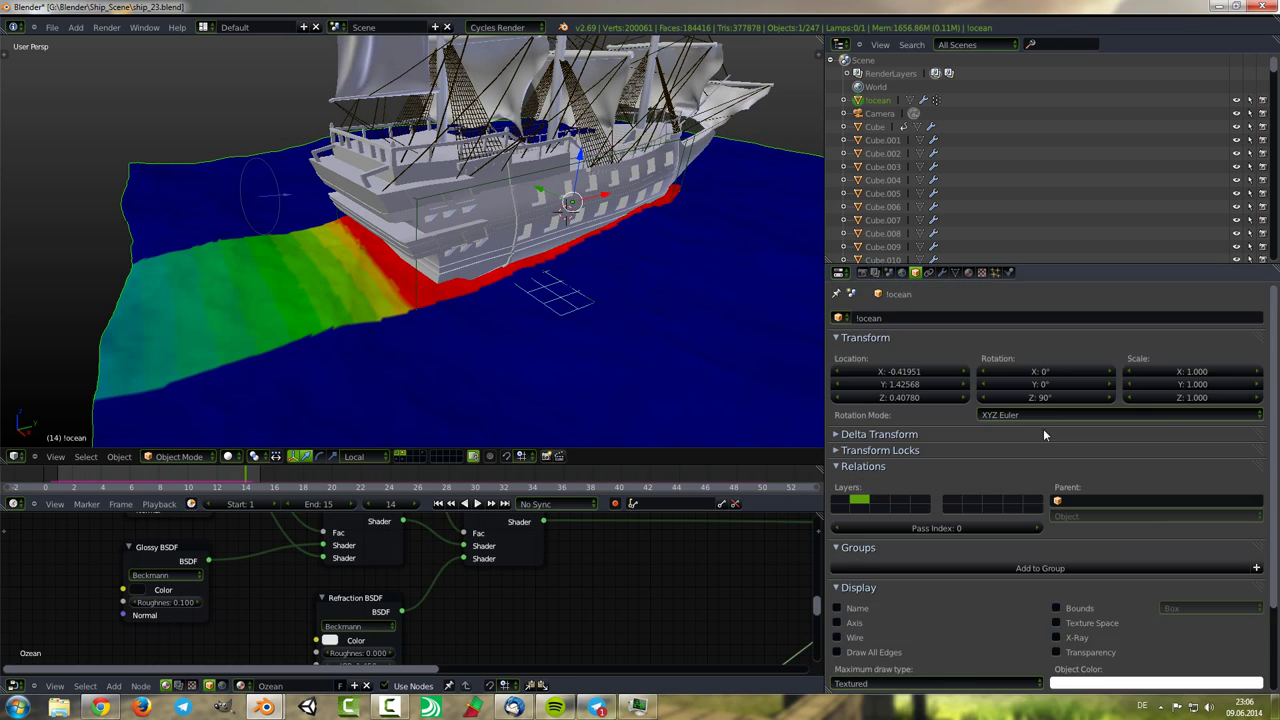
left_click(1008, 272)
scroll(937, 549, "down", 2)
left_click(883, 417)
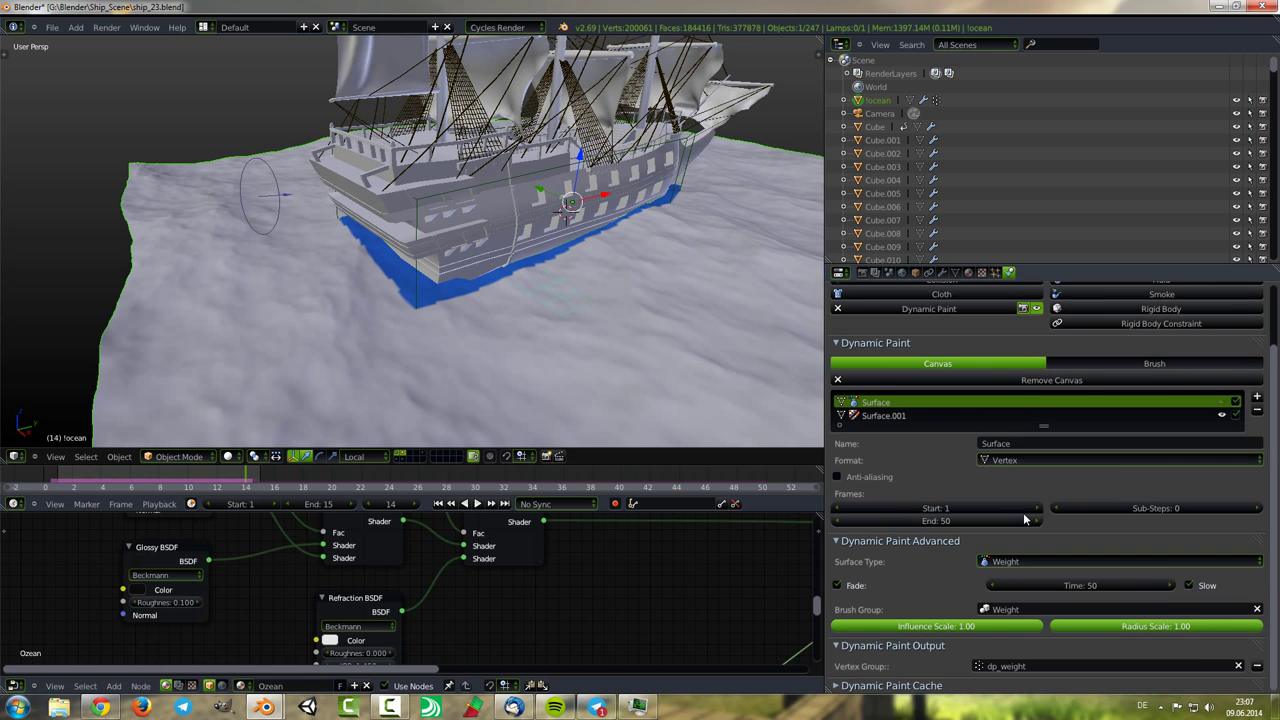
scroll(926, 485, "up", 2)
scroll(1033, 591, "down", 5)
scroll(952, 677, "down", 1)
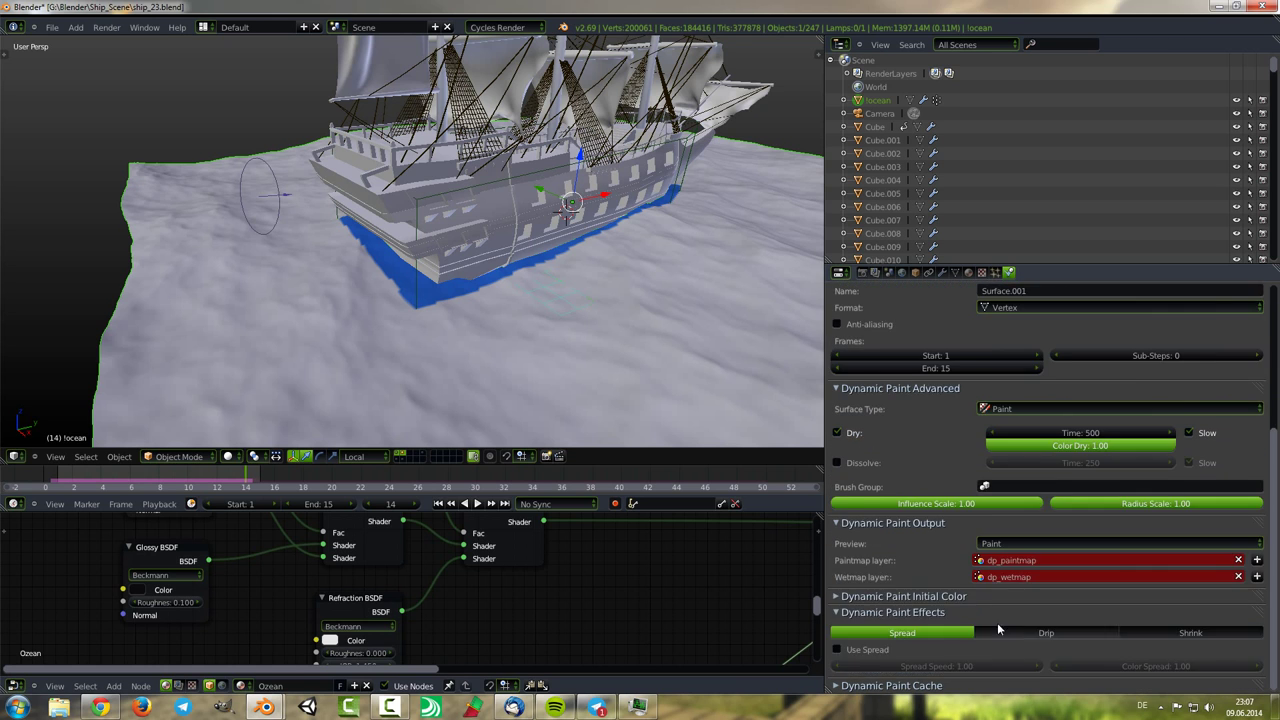
left_click(997, 622)
scroll(997, 622, "up", 1)
left_click(1090, 540)
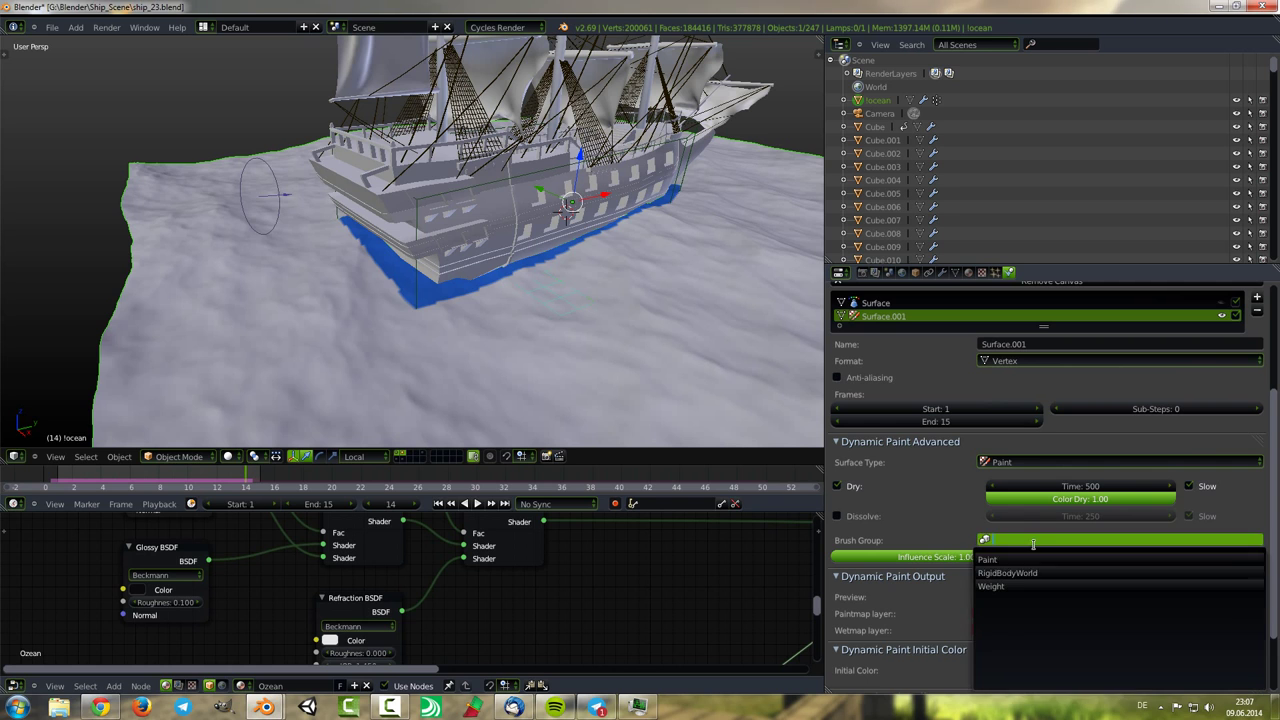
left_click(1047, 582)
left_click(868, 377)
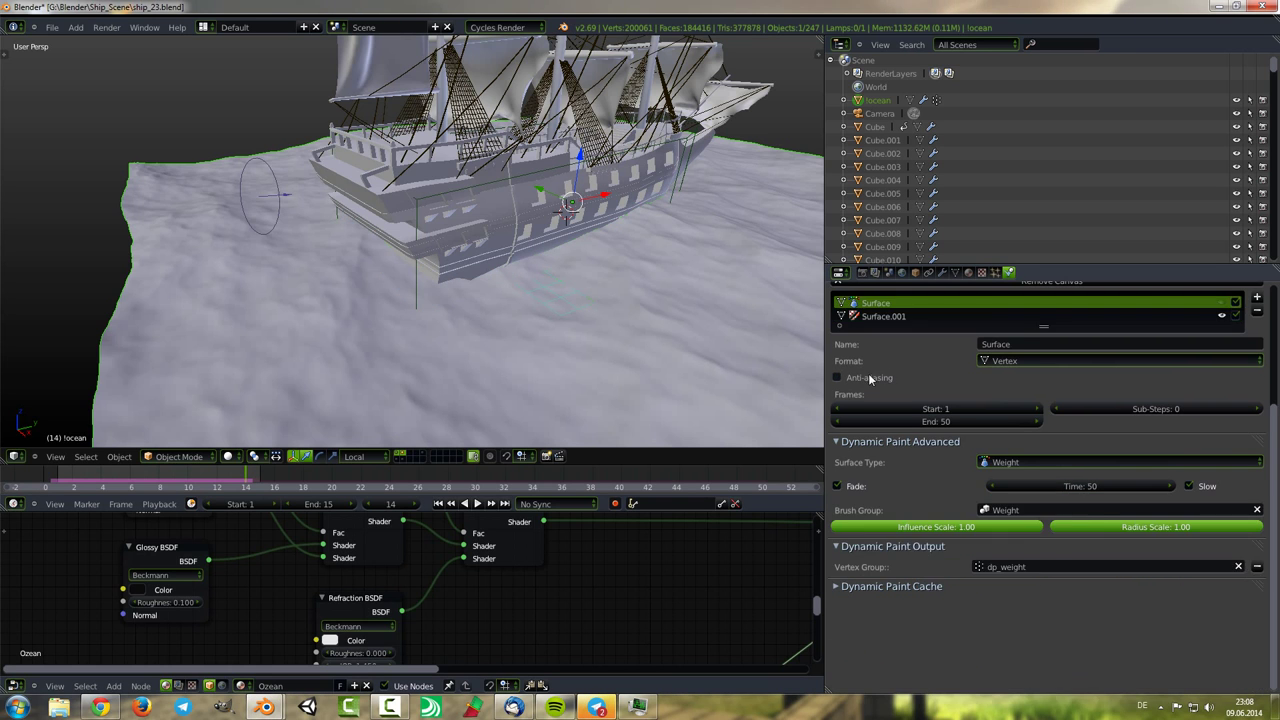
Play and scrub frames 1–15 to preview the Surface.001 paint trail, then return to Surface.
scroll(1098, 580, "down", 1)
scroll(1147, 588, "up", 1)
scroll(1147, 588, "up", 4)
left_click(477, 504)
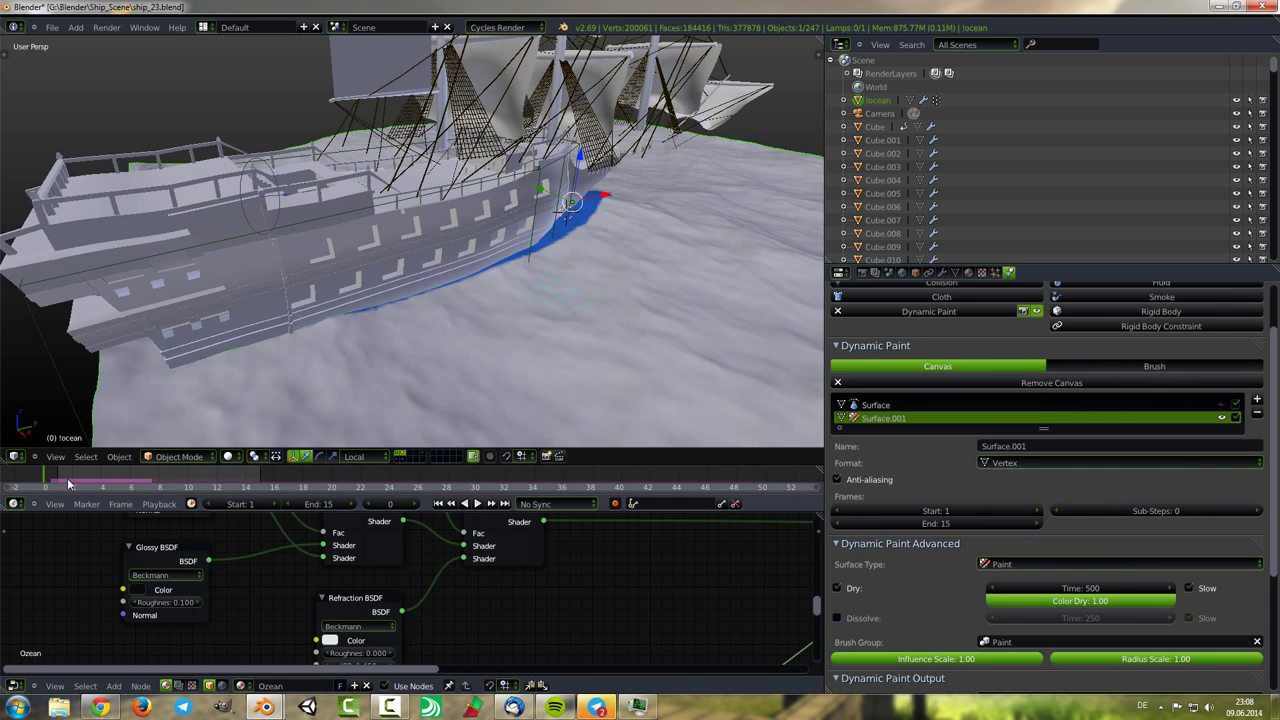
left_click(480, 504)
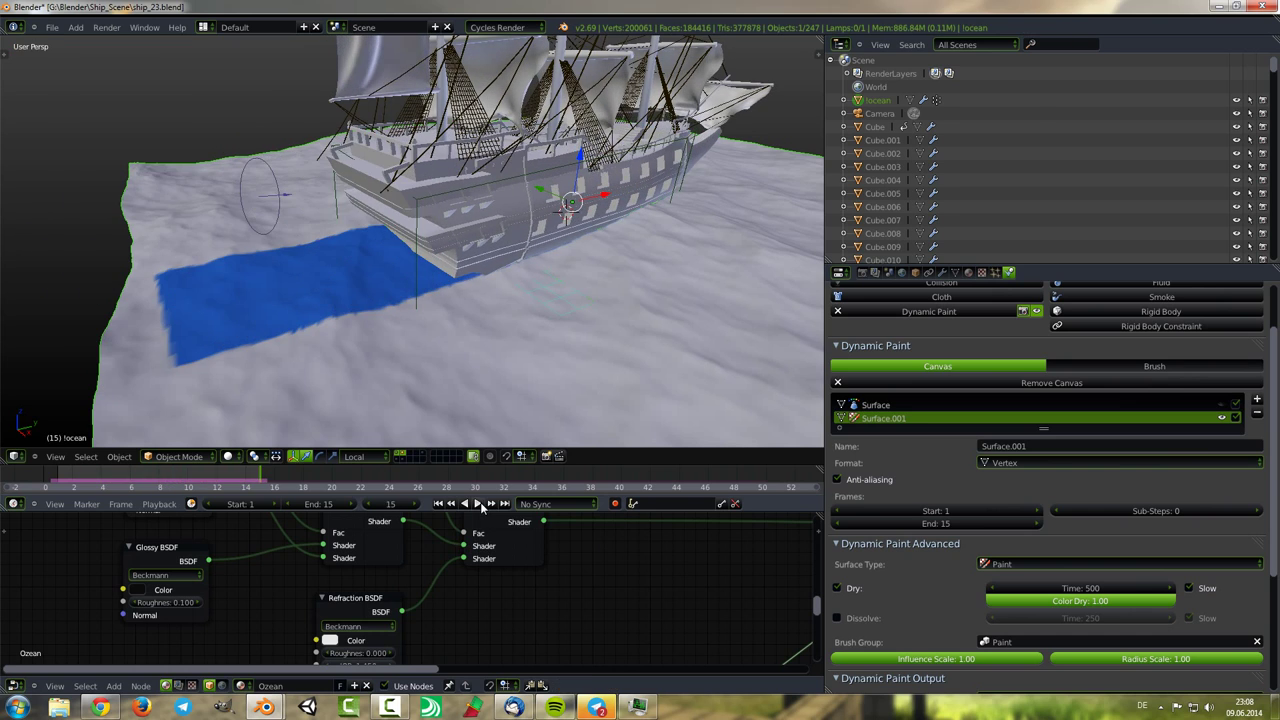
left_click(250, 480)
middle_click_drag(418, 232, 300, 260)
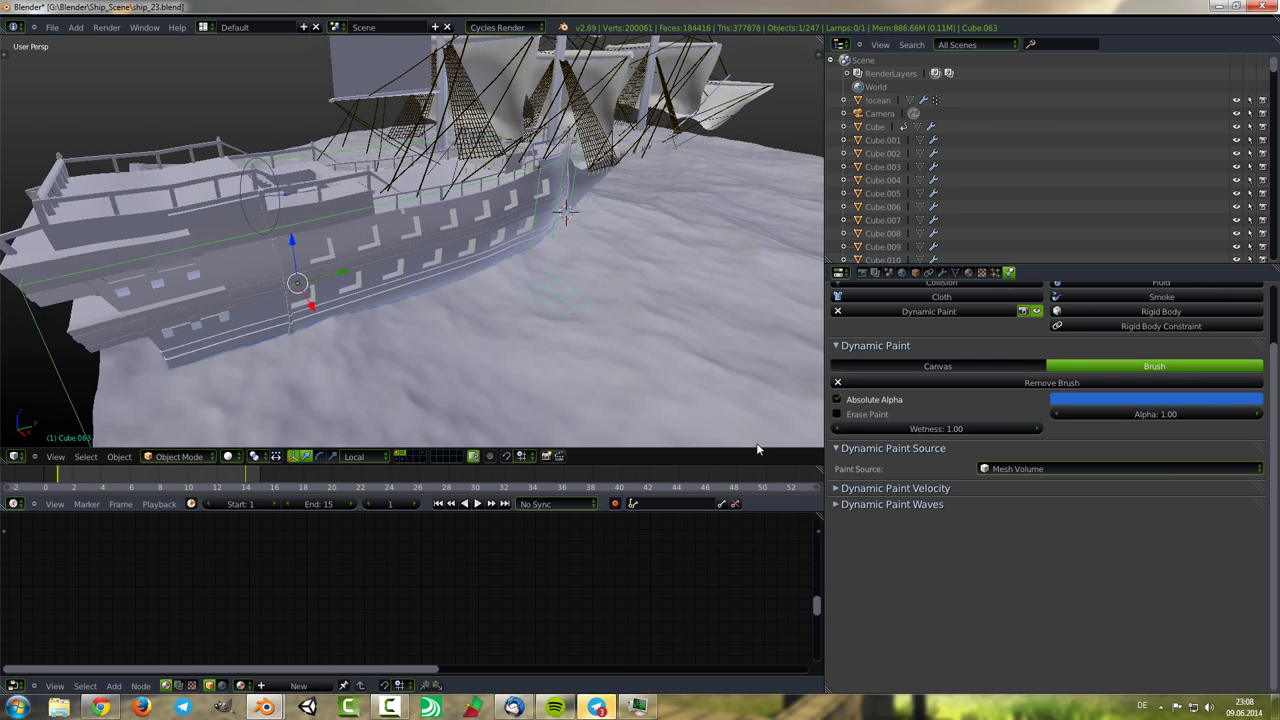
left_click(133, 480)
left_click_drag(133, 480, 247, 481)
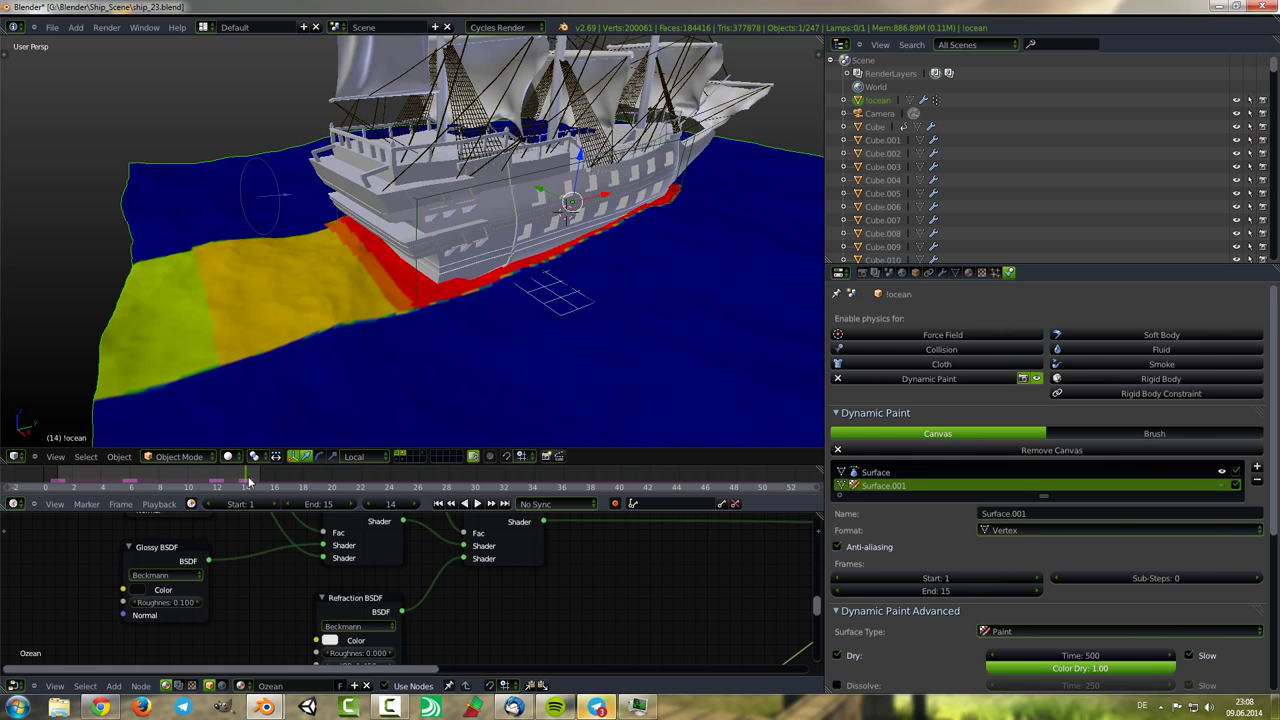
left_click(47, 481)
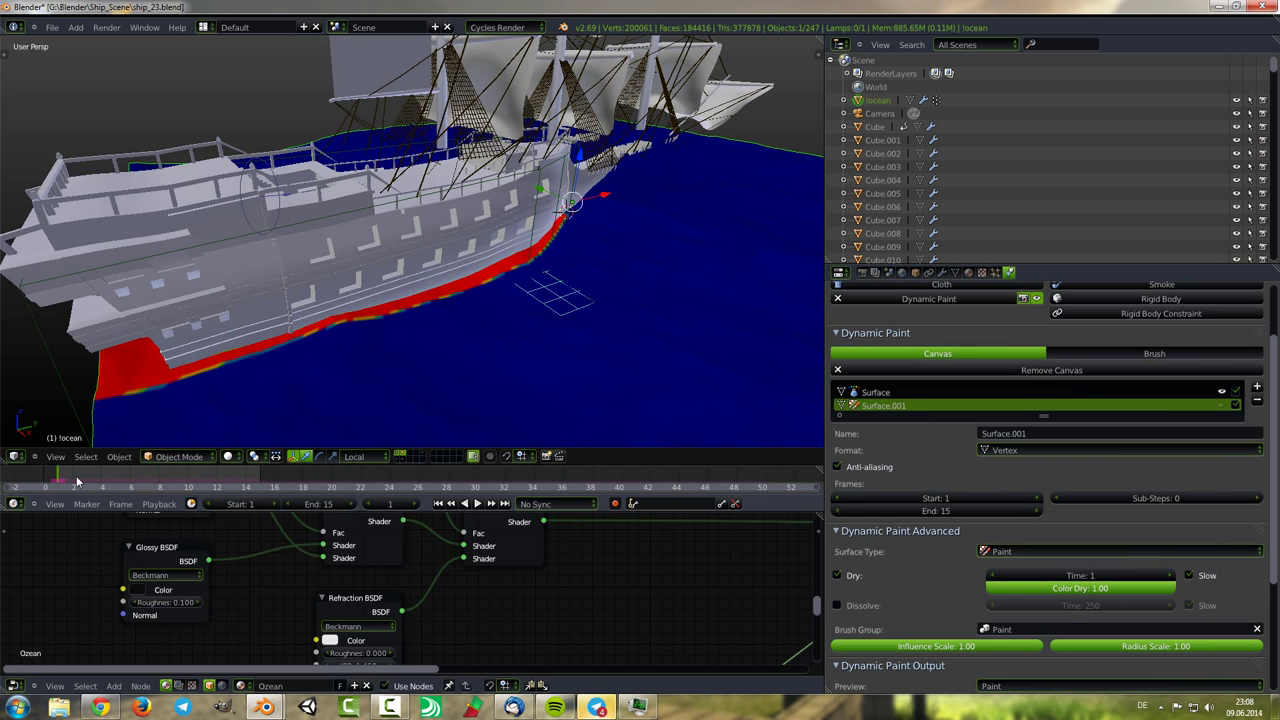
left_click(913, 394)
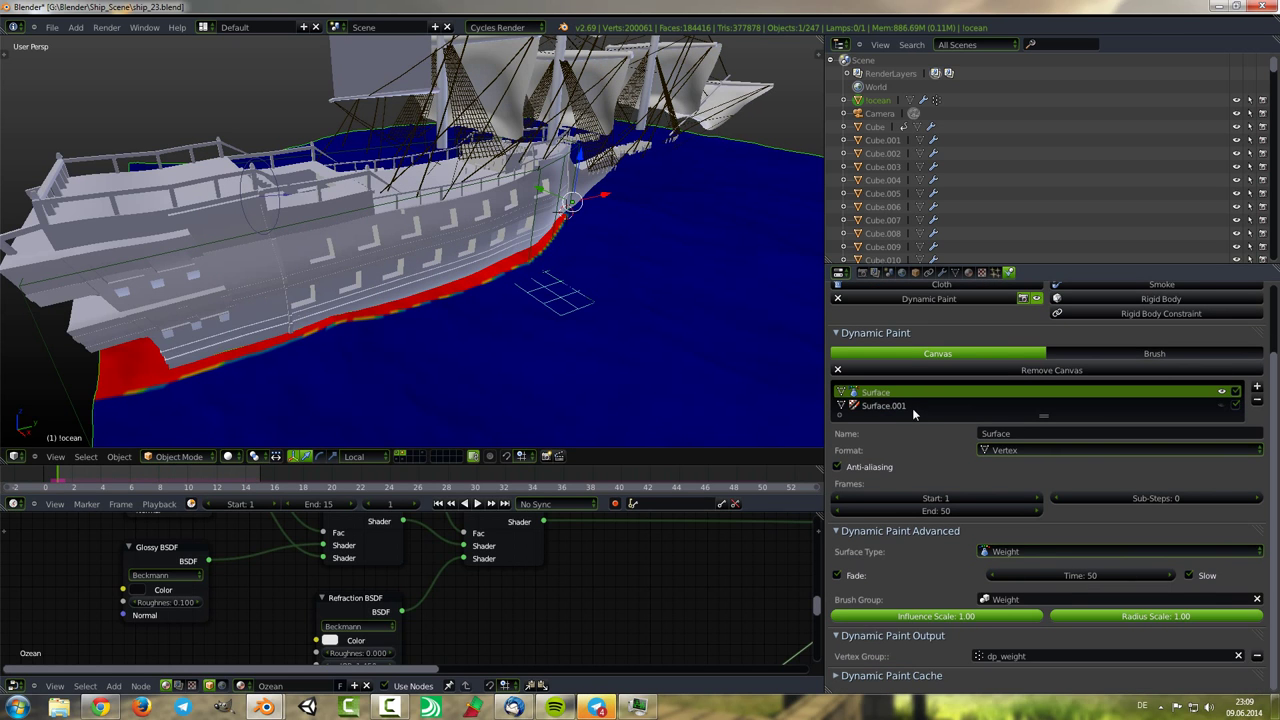
right_click(297, 283)
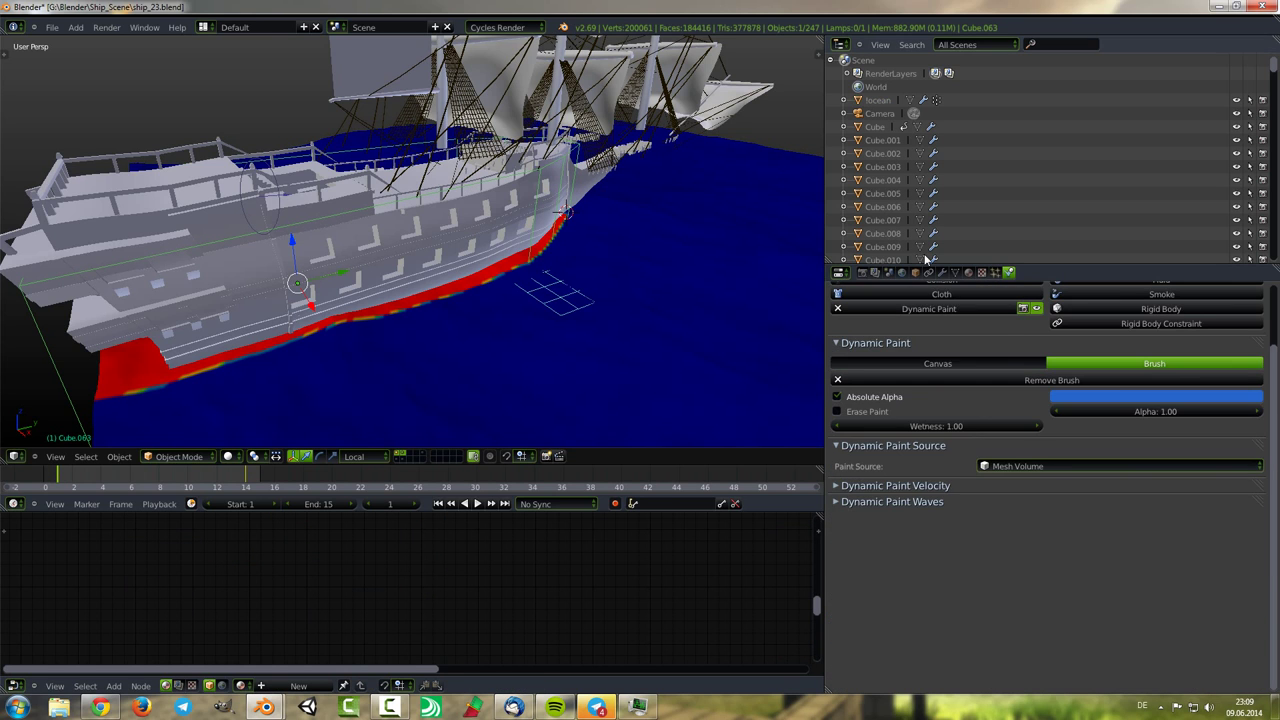
Set the ocean's Weight surface Fade Time to 50 and play to check the fade.
left_click(915, 272)
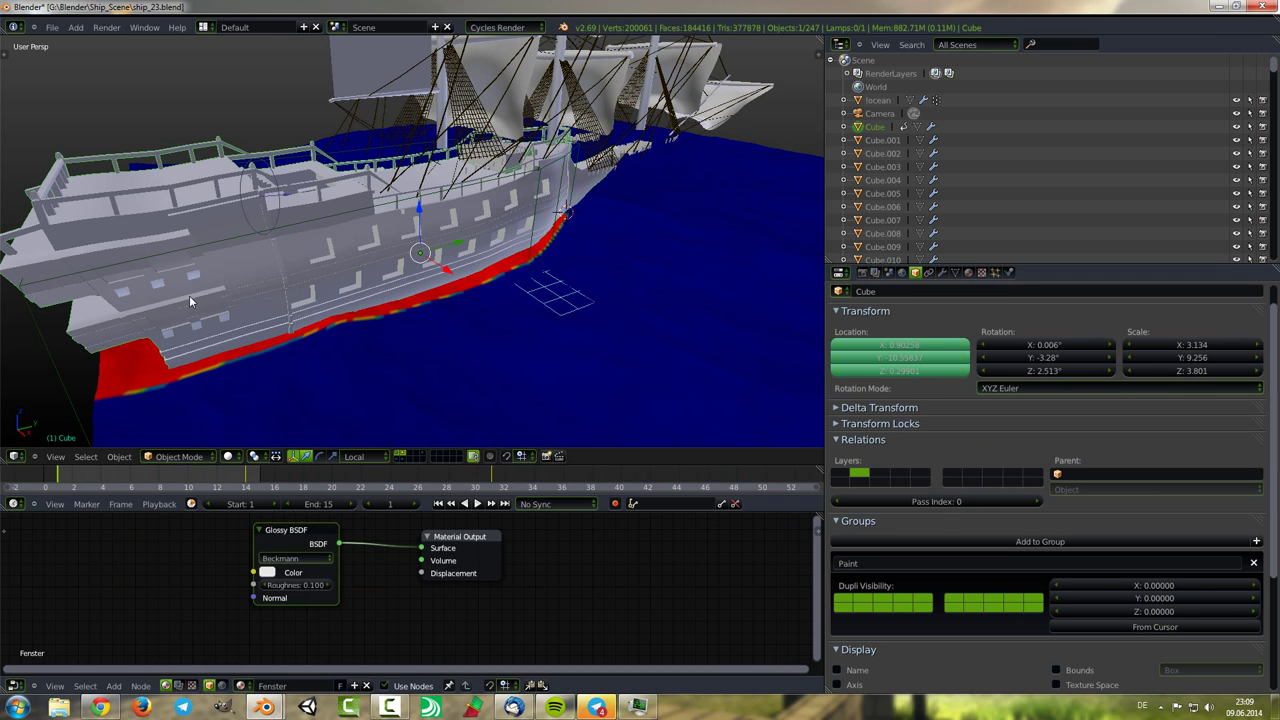
right_click(560, 330)
left_click(1008, 272)
scroll(953, 489, "down", 2)
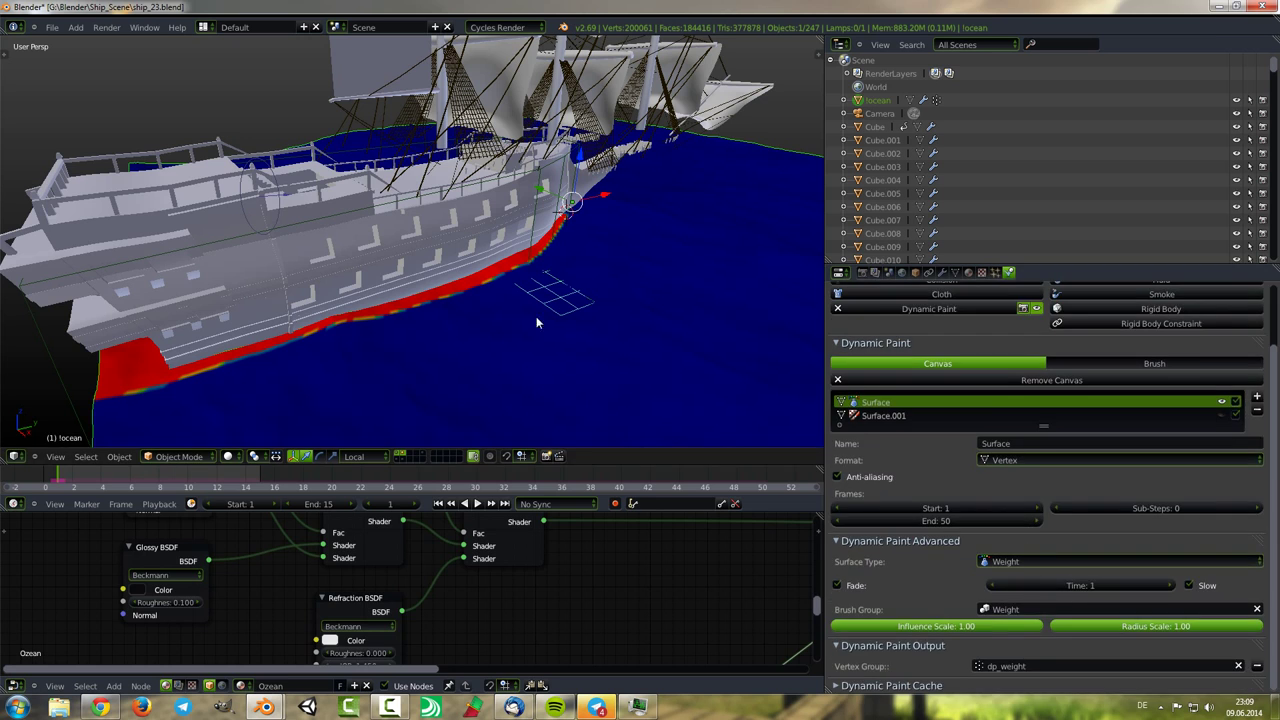
right_click(536, 320)
right_click(531, 366)
scroll(1083, 603, "down", 2)
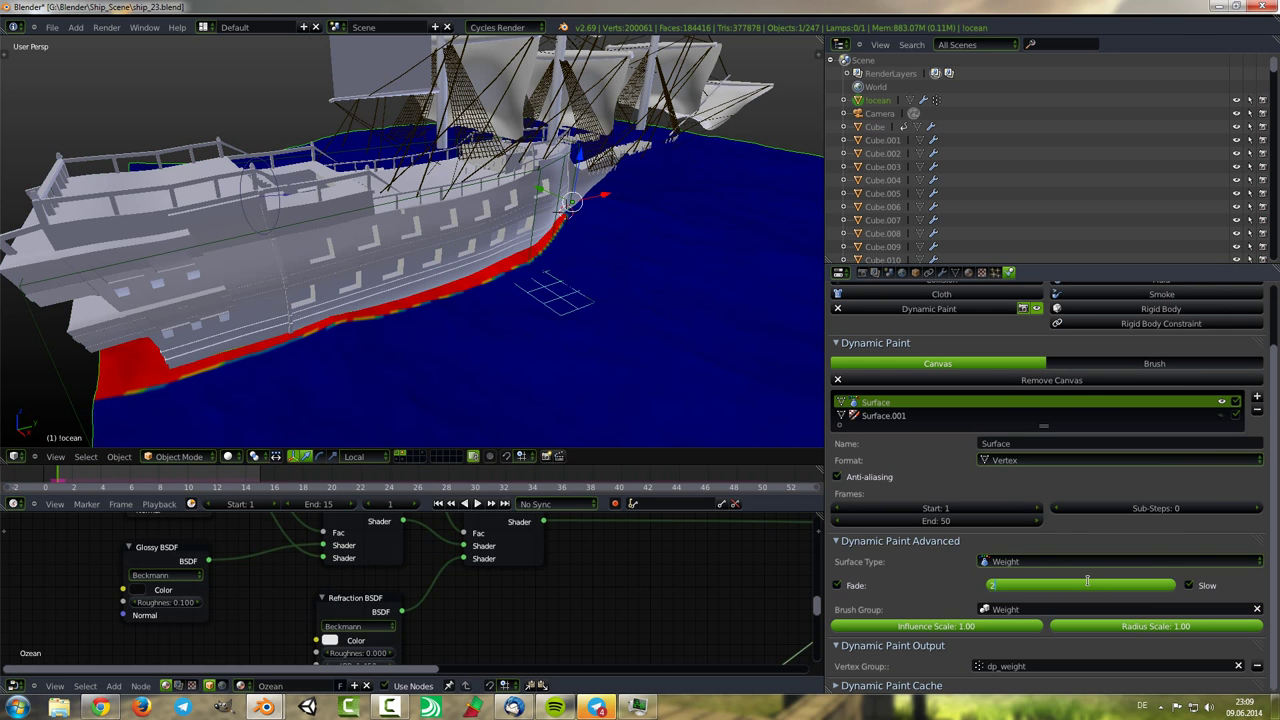
left_click_drag(1108, 577, 1160, 577)
left_click(477, 504)
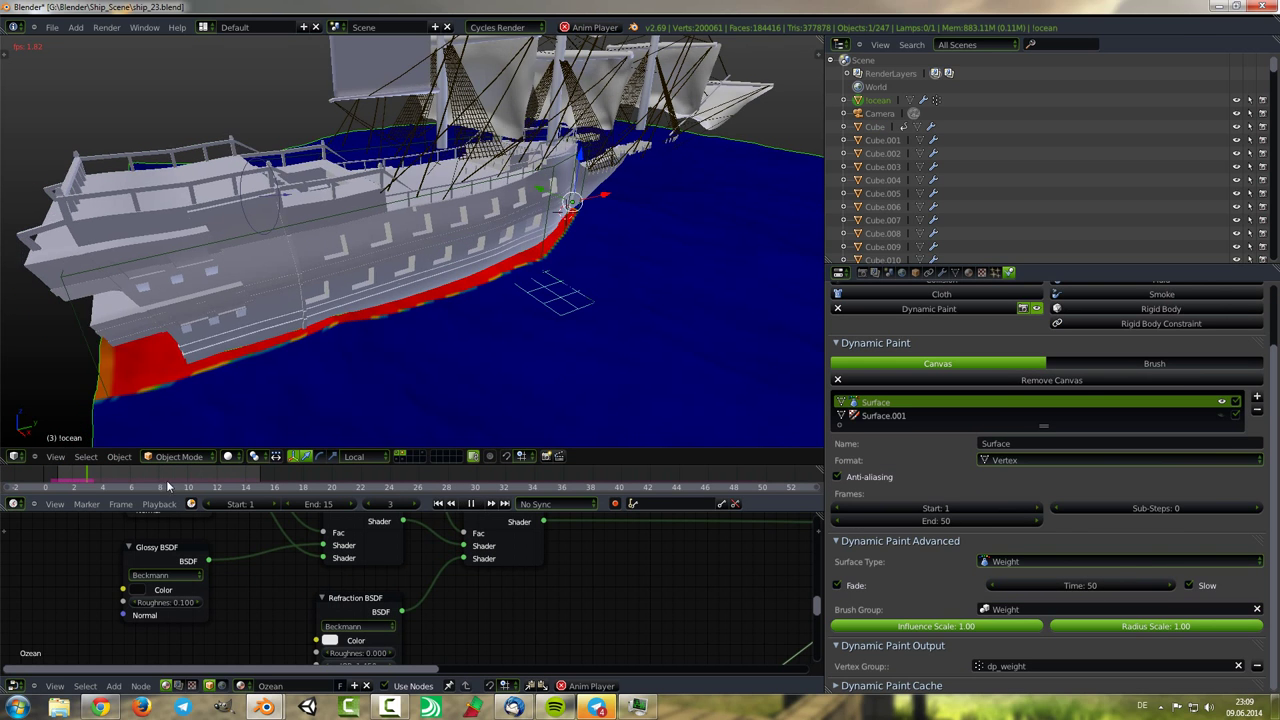
left_click(480, 507)
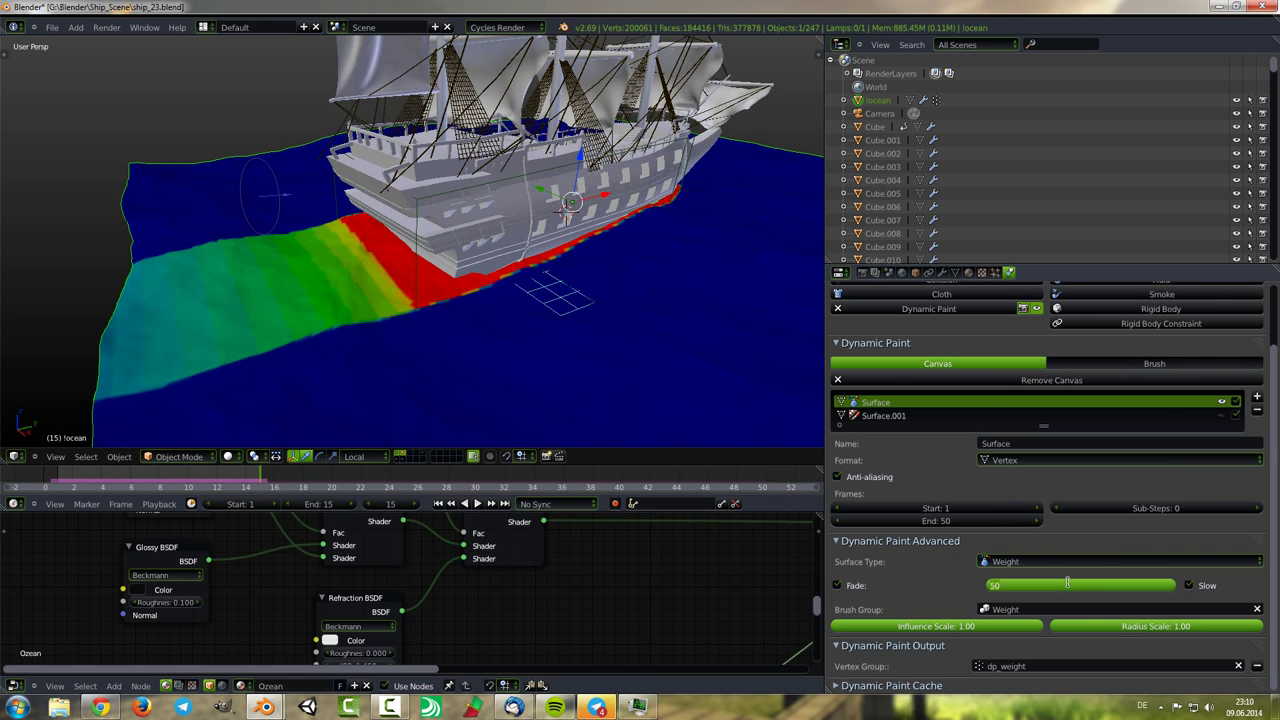
Switch to Surface.001, scrub frames 1–15 and show its wetmap preview on the ocean.
left_click(927, 416)
left_click_drag(52, 484, 260, 486)
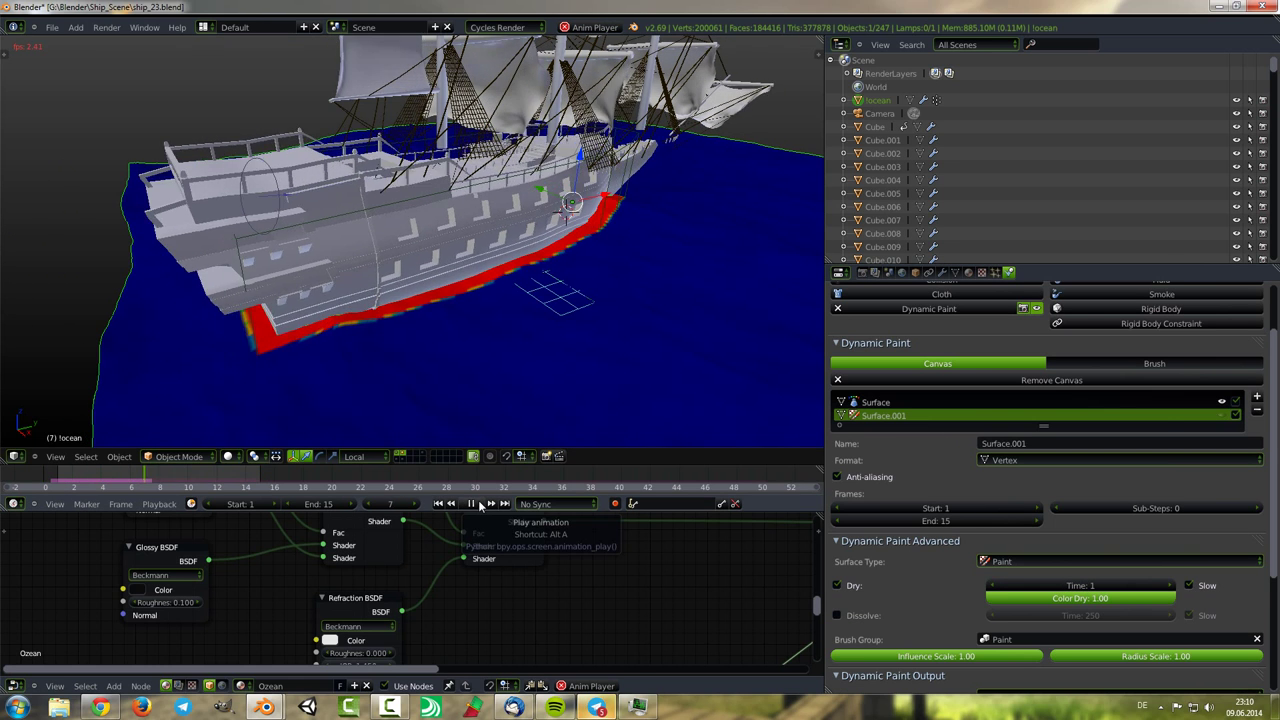
left_click(1235, 413)
right_click(480, 175)
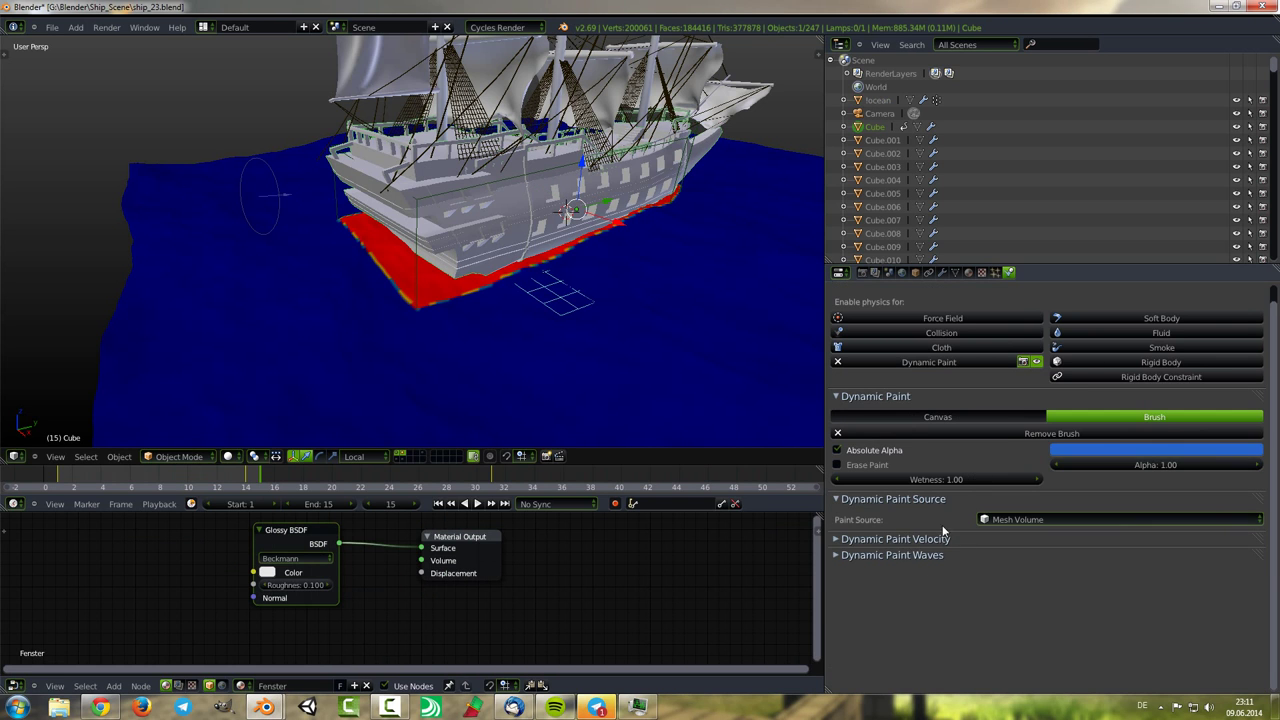
scroll(1022, 604, "down", 5)
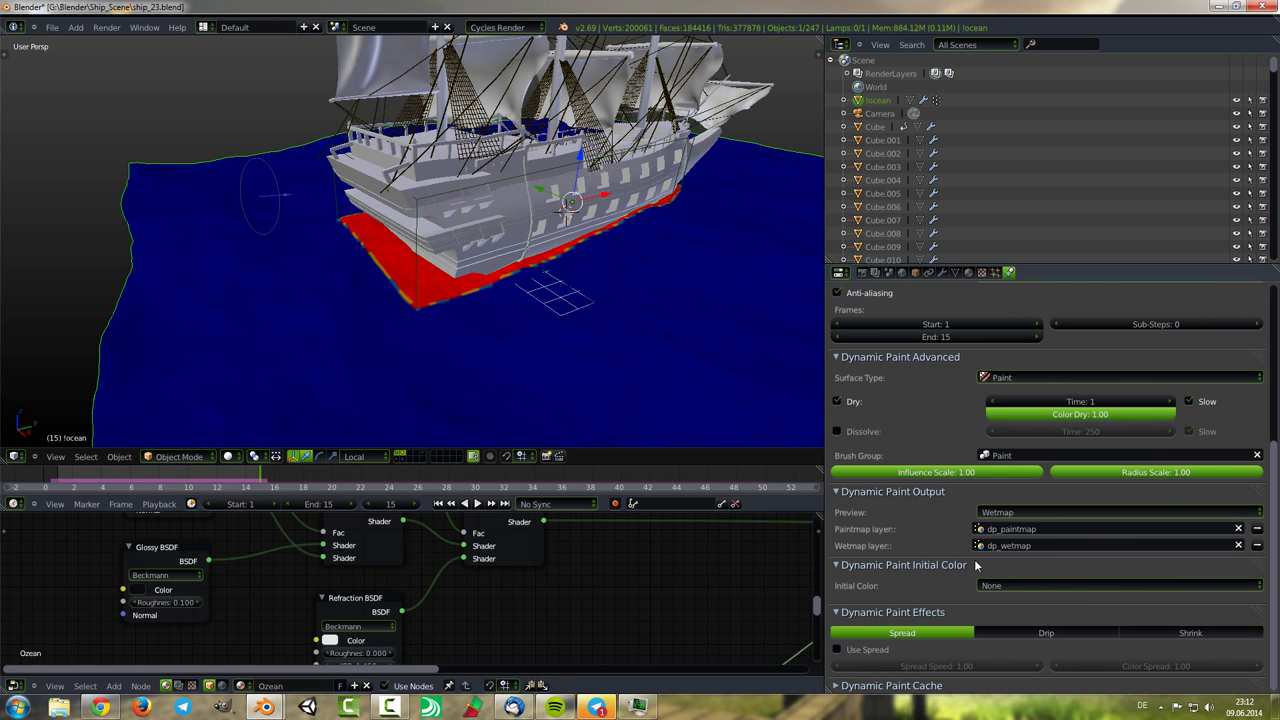
Switch the viewport to Rendered shading, hide the surface preview, and play the grey wake.
left_click(229, 456)
key("shift+z")
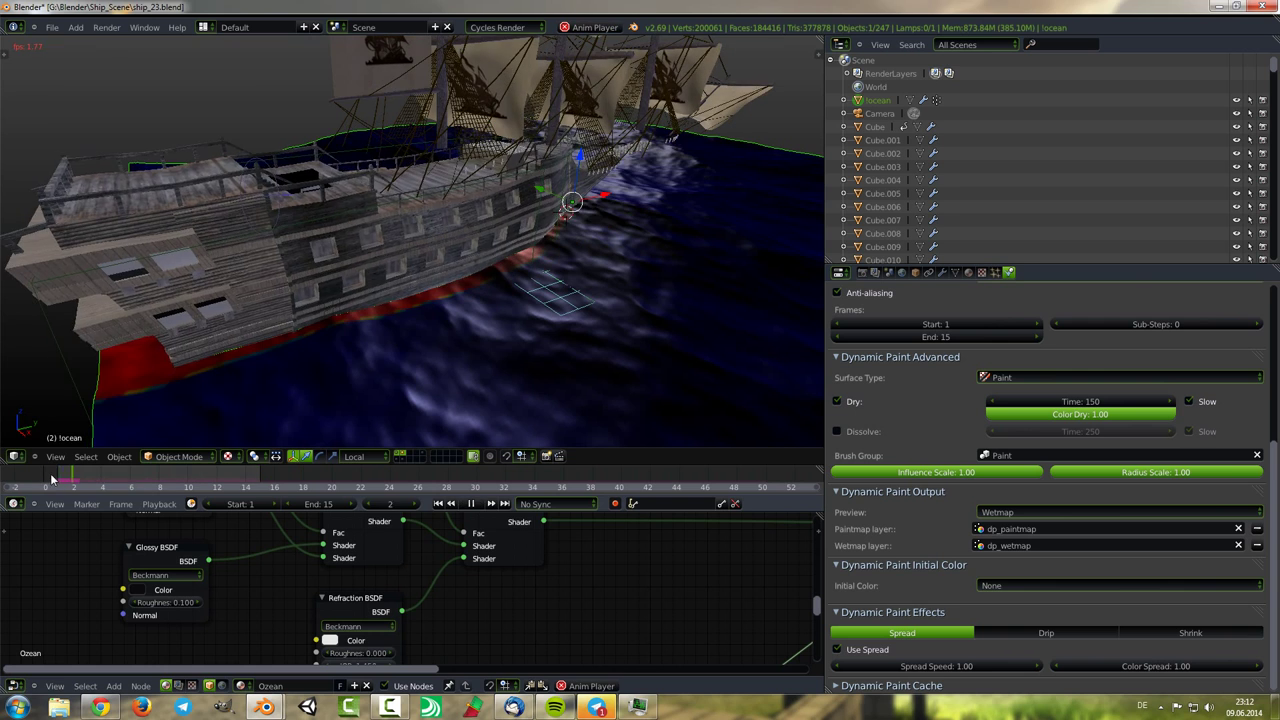
scroll(948, 398, "up", 2)
scroll(948, 398, "up", 2)
left_click(1222, 338)
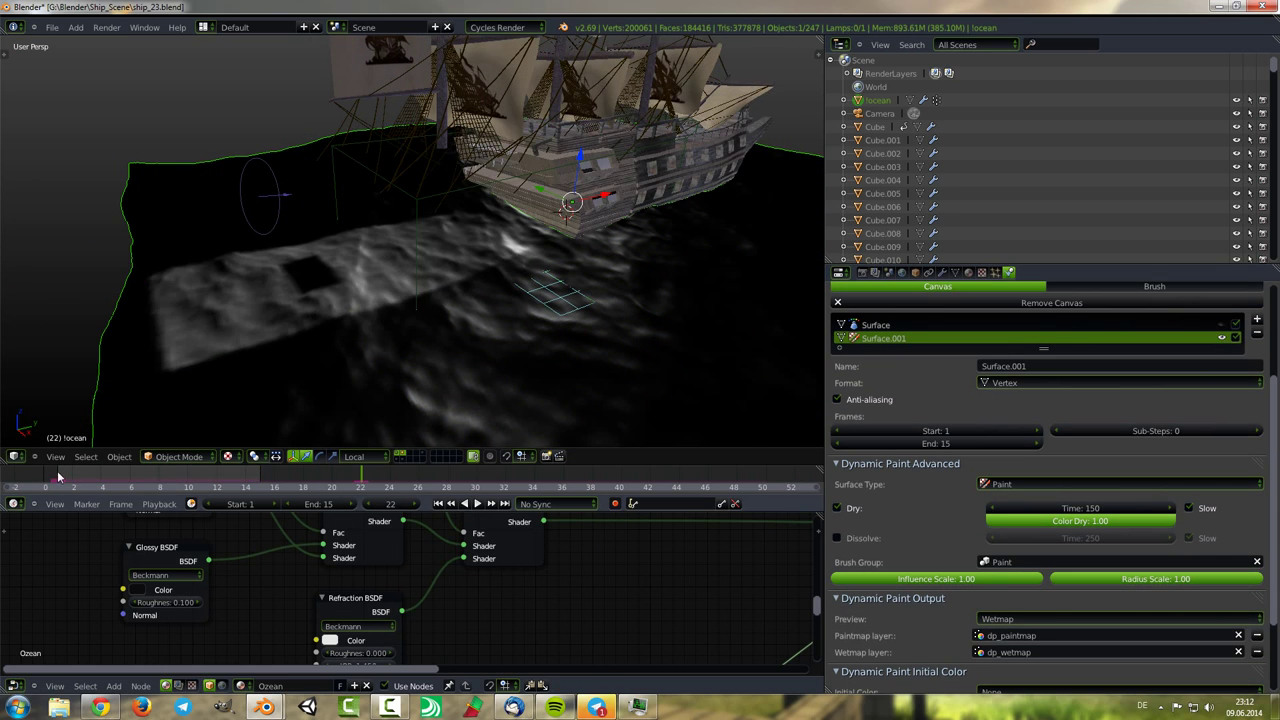
left_click_drag(82, 481, 245, 482)
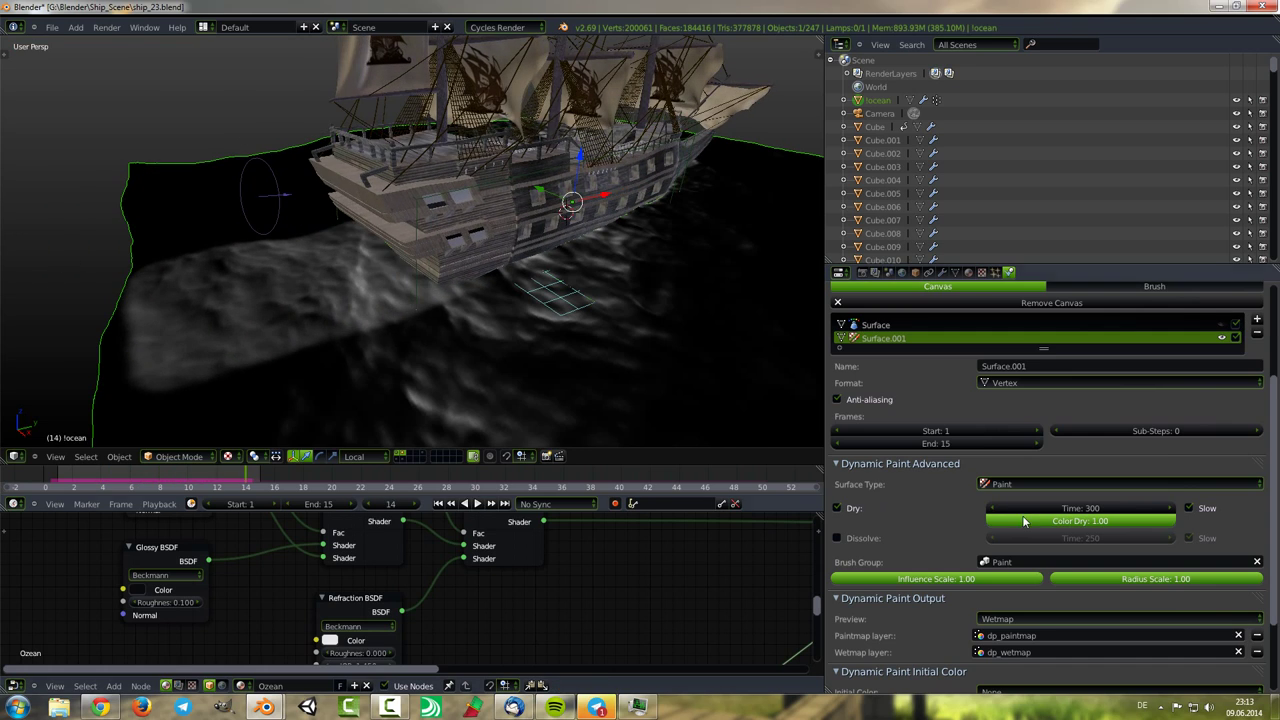
left_click(477, 504)
left_click(480, 504)
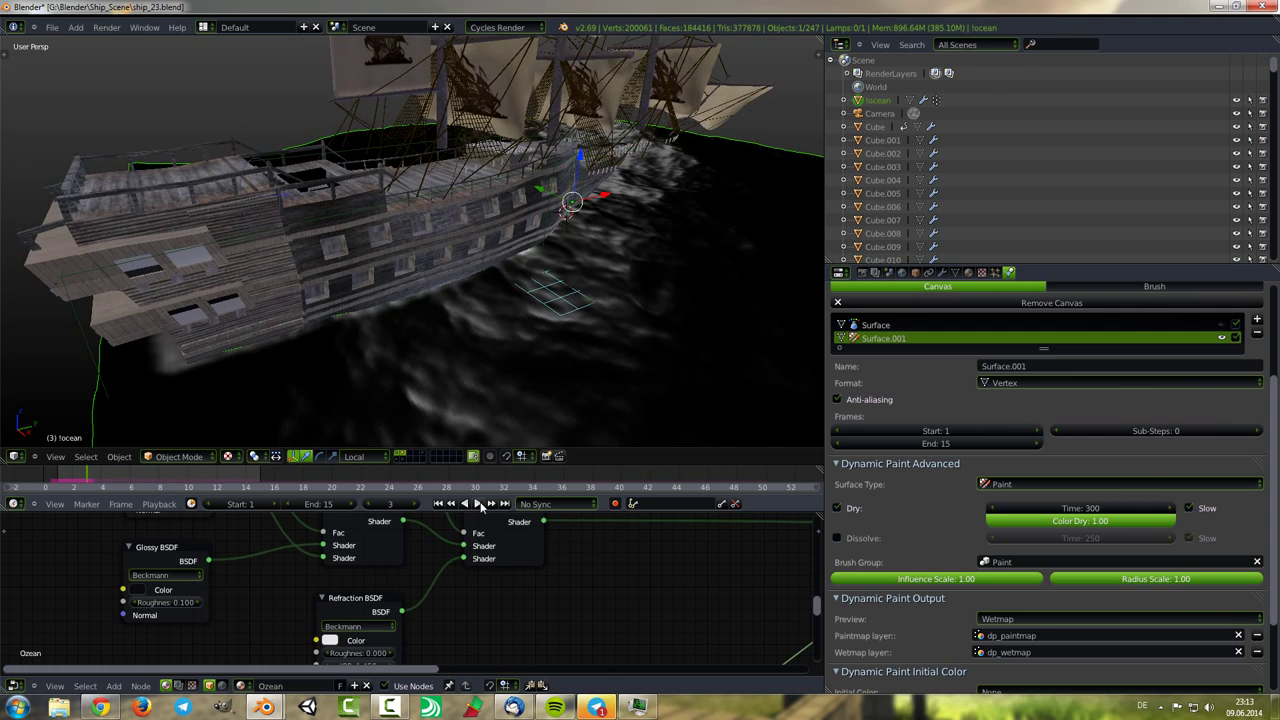
left_click_drag(217, 486, 357, 488)
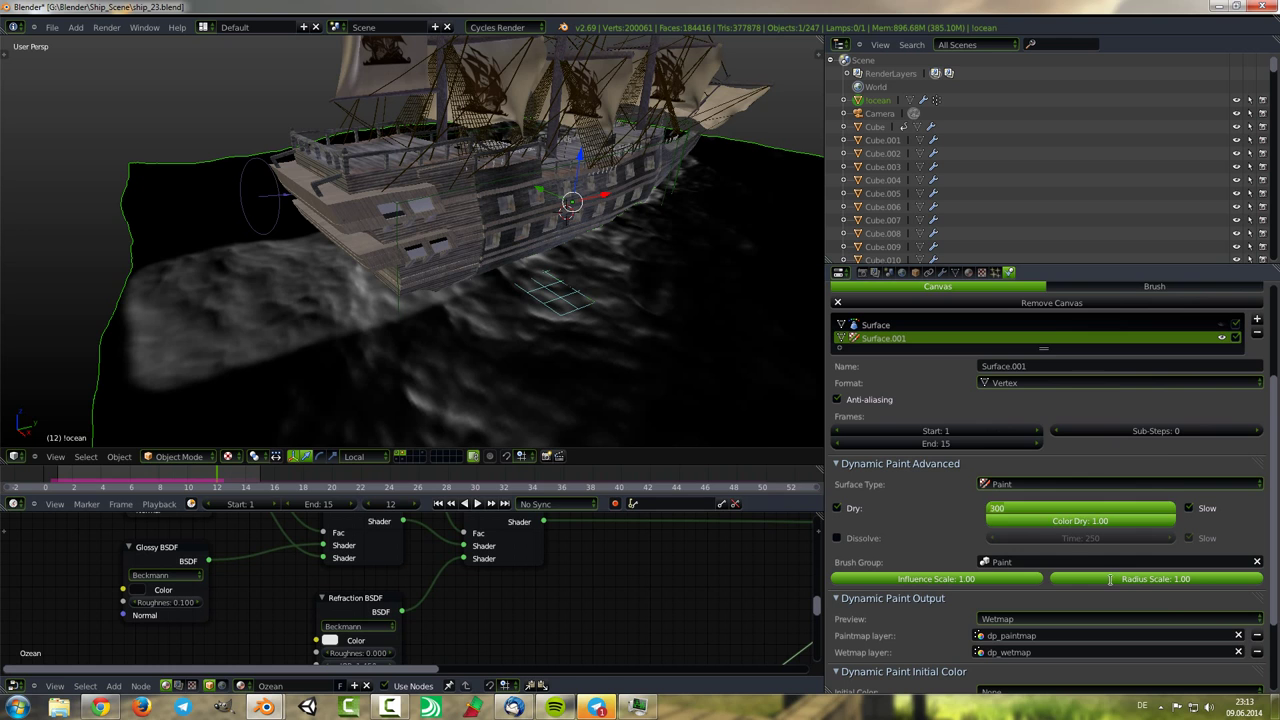
left_click(479, 504)
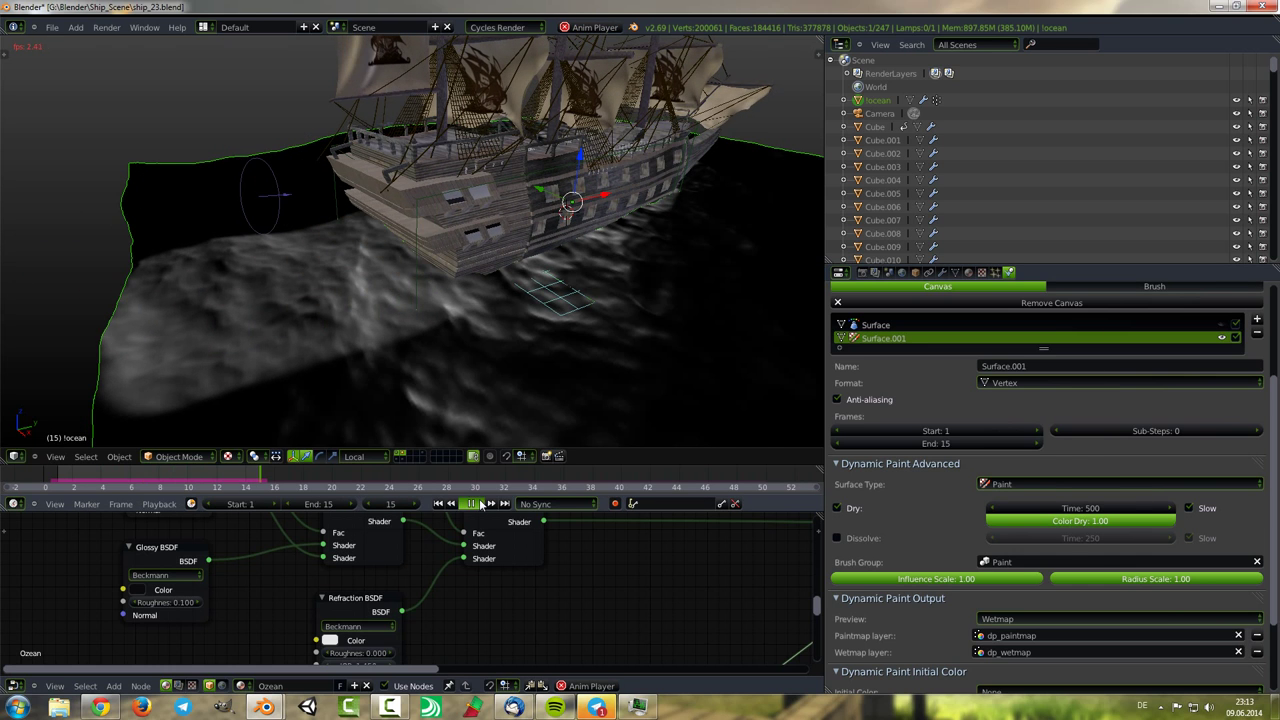
Set Surface.001's Dry Time to 350 and select the ship brush's Paint Source list.
type("350")
key("Return")
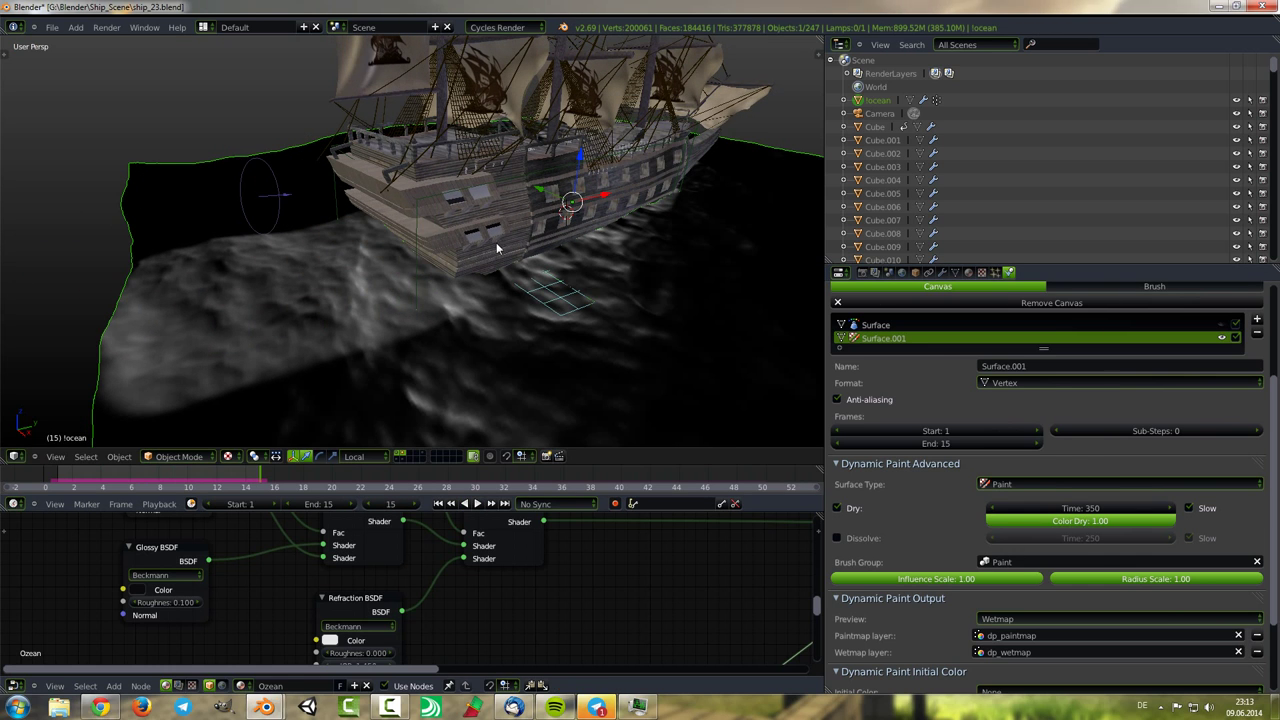
right_click(497, 248)
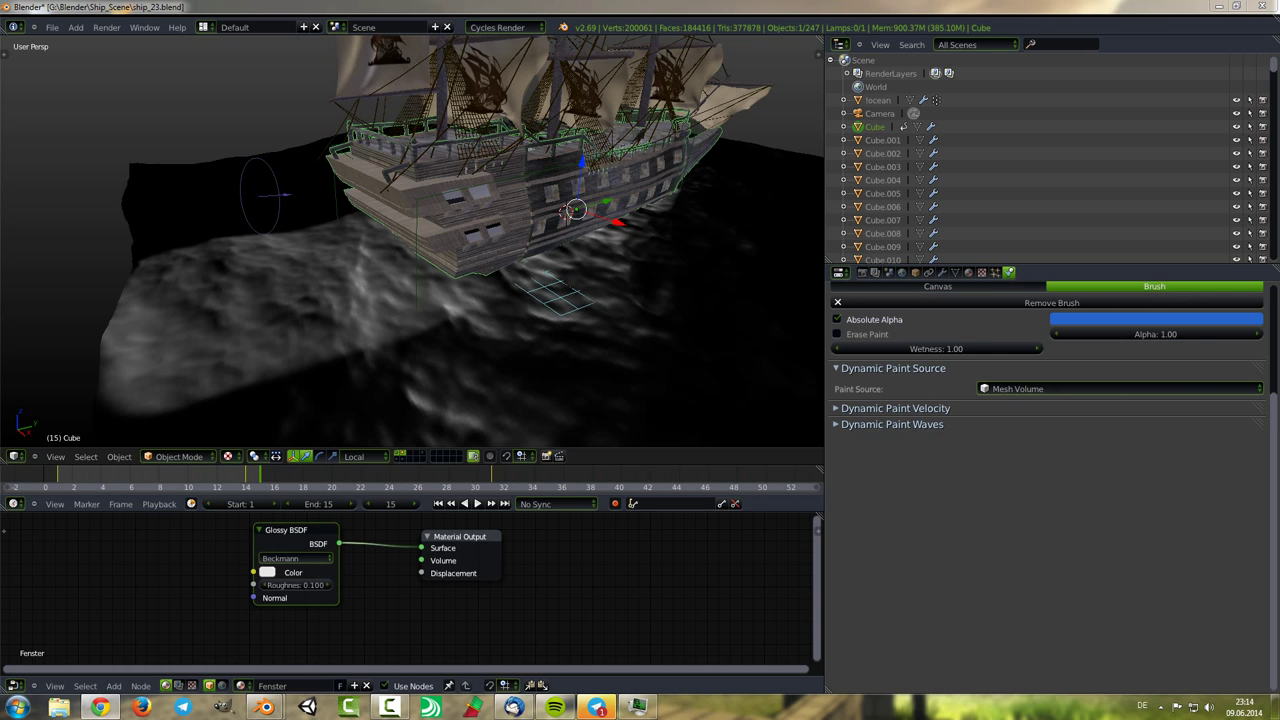
middle_click_drag(600, 300, 700, 320)
left_click(1040, 389)
Make the ship brush paint by Mesh Volume + Proximity at distance 0.200 and test the wake.
left_click(1047, 332)
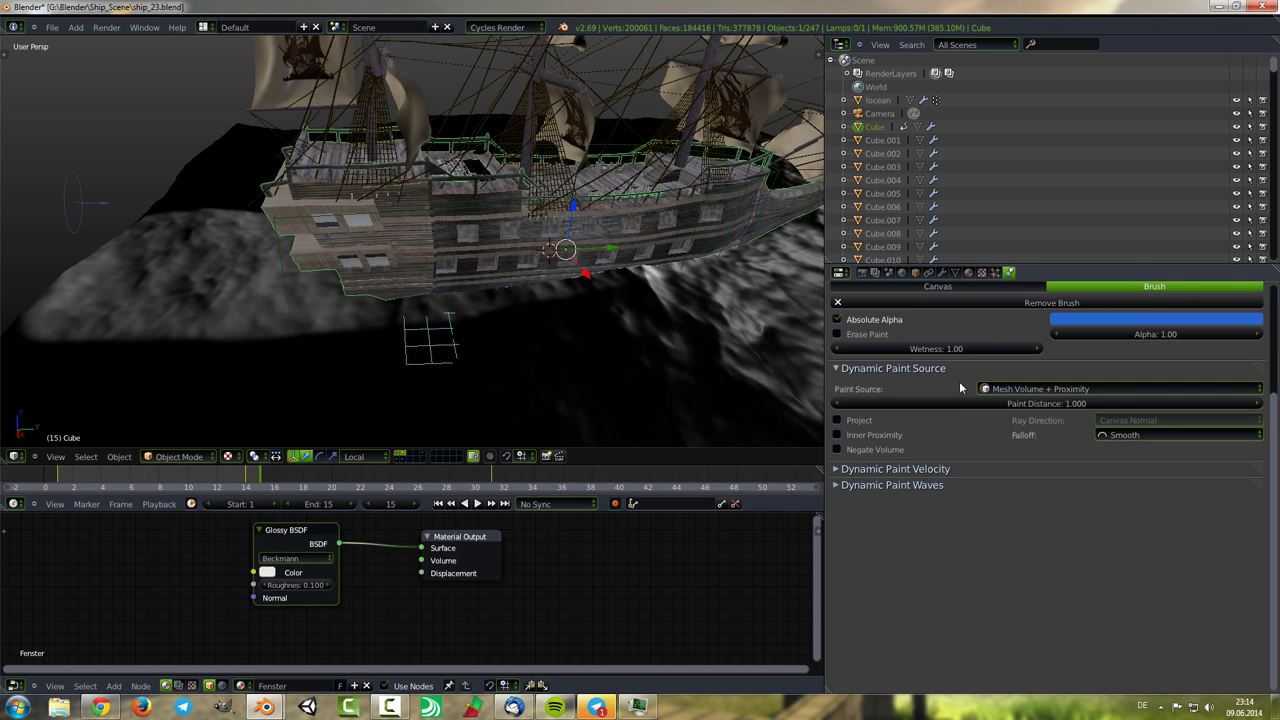
left_click(1048, 405)
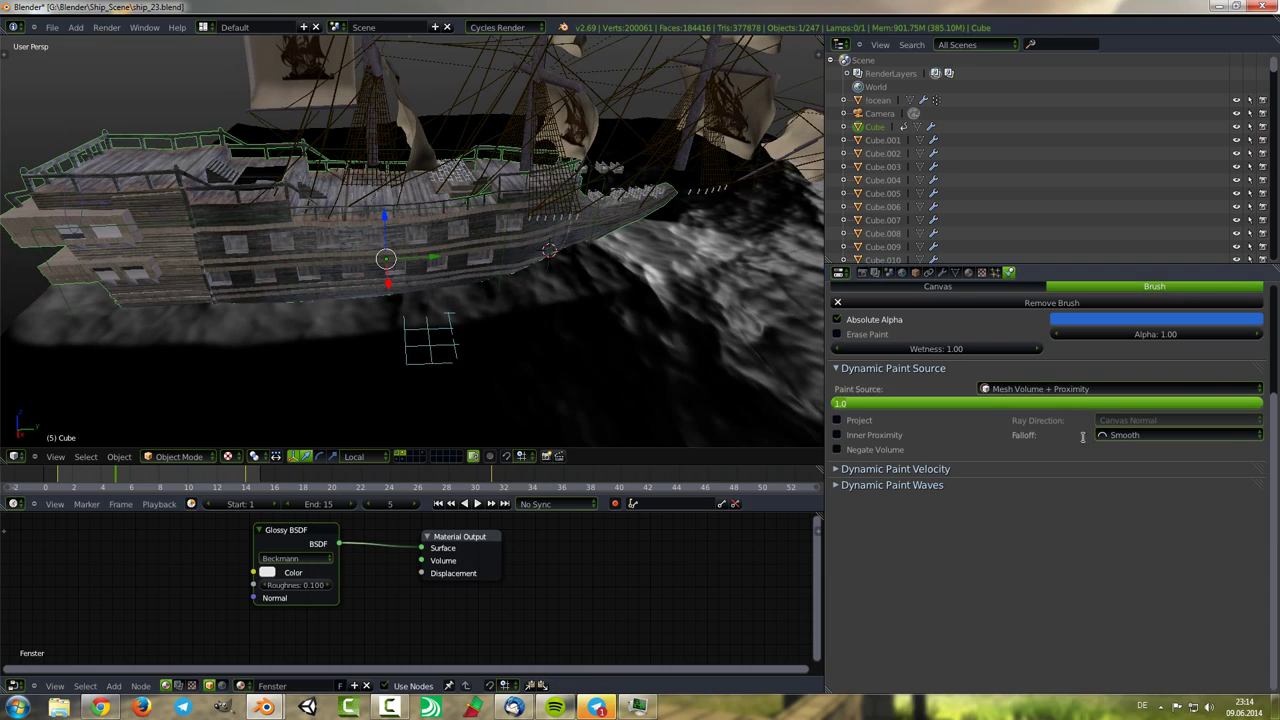
key("Return")
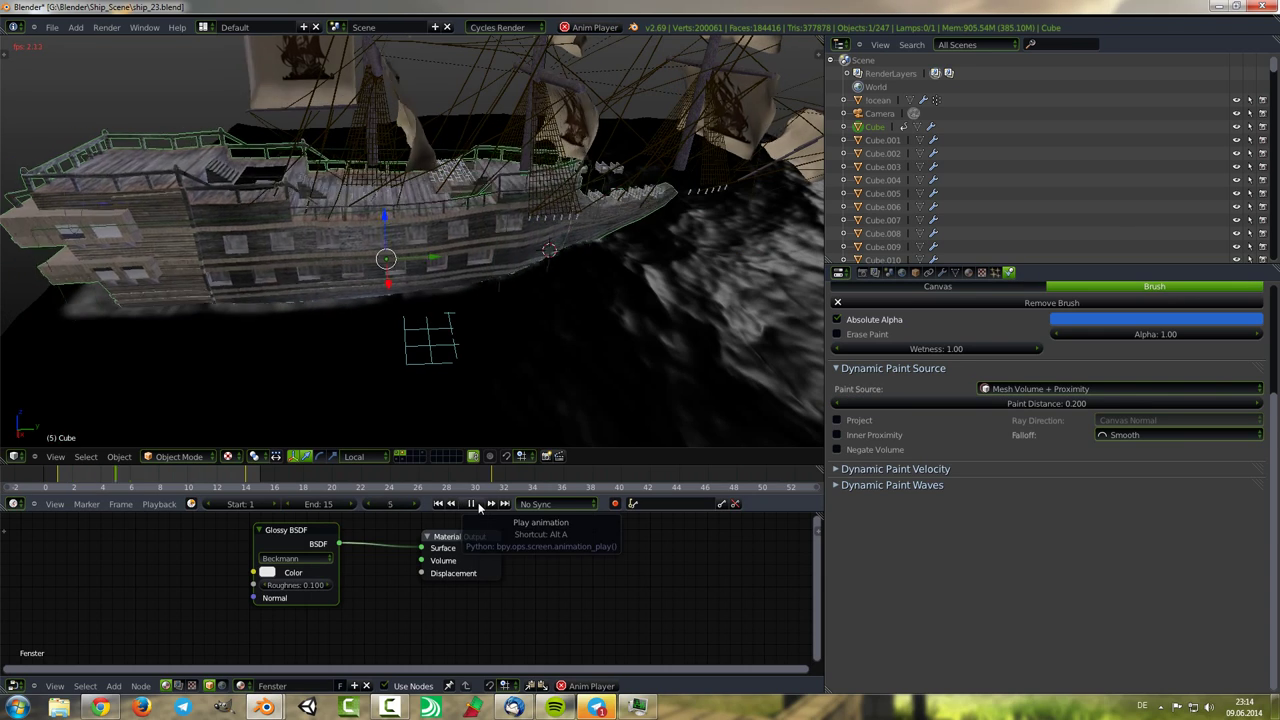
left_click(478, 504)
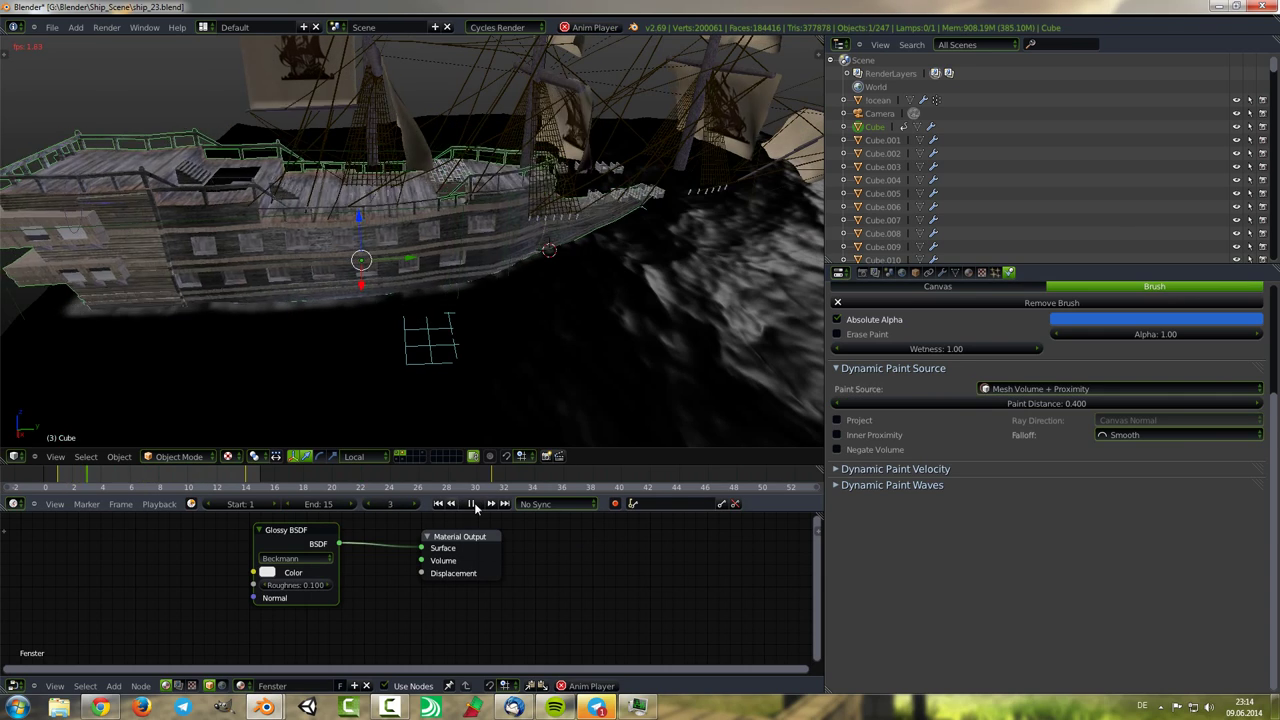
left_click(476, 505)
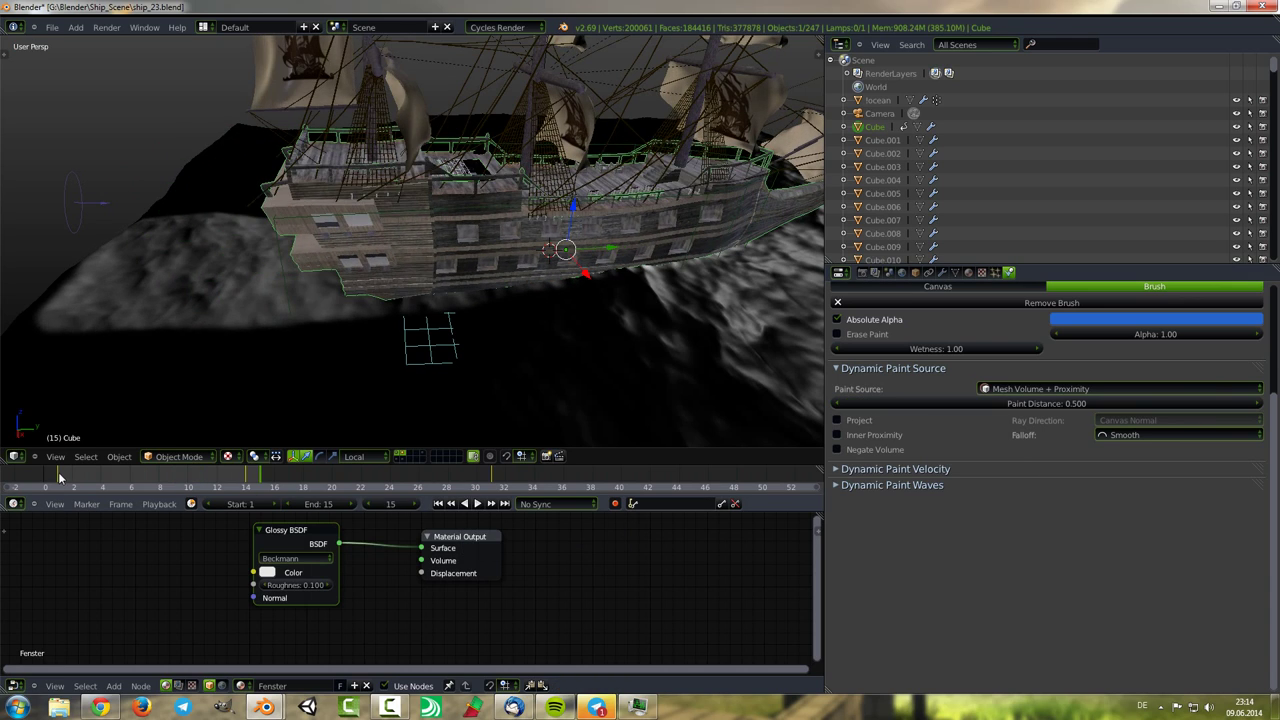
left_click(466, 504)
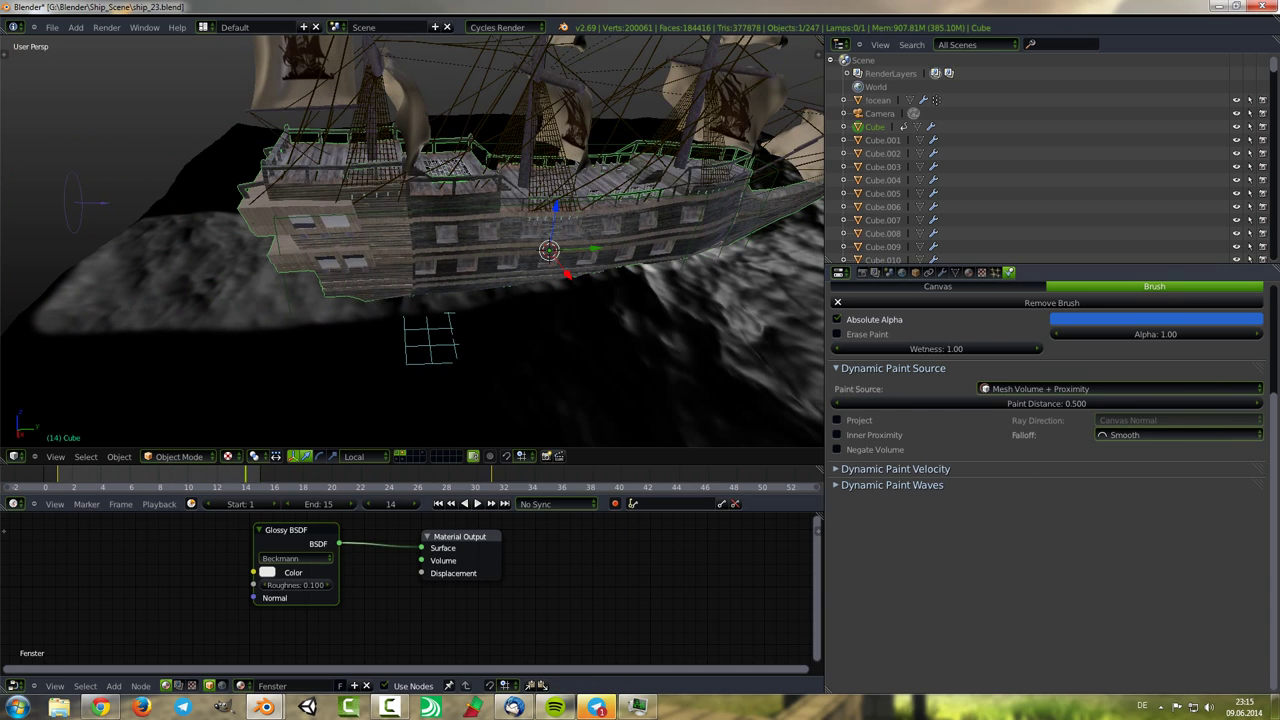
right_click(679, 331)
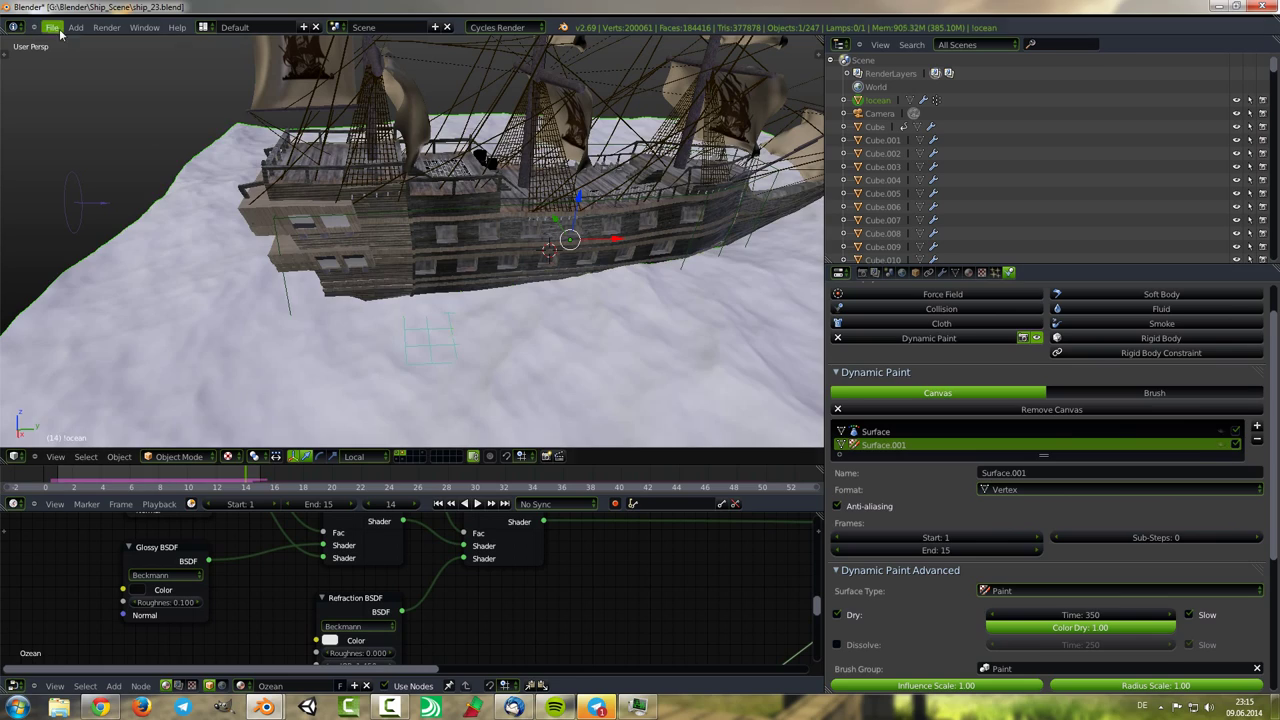
Save the scene as ship_24.blend.
left_click(52, 27)
left_click(90, 123)
left_click(1206, 62)
Collapse the Dynamic Paint panel, enlarge the 3D viewport, and save over the file.
left_click(1090, 372)
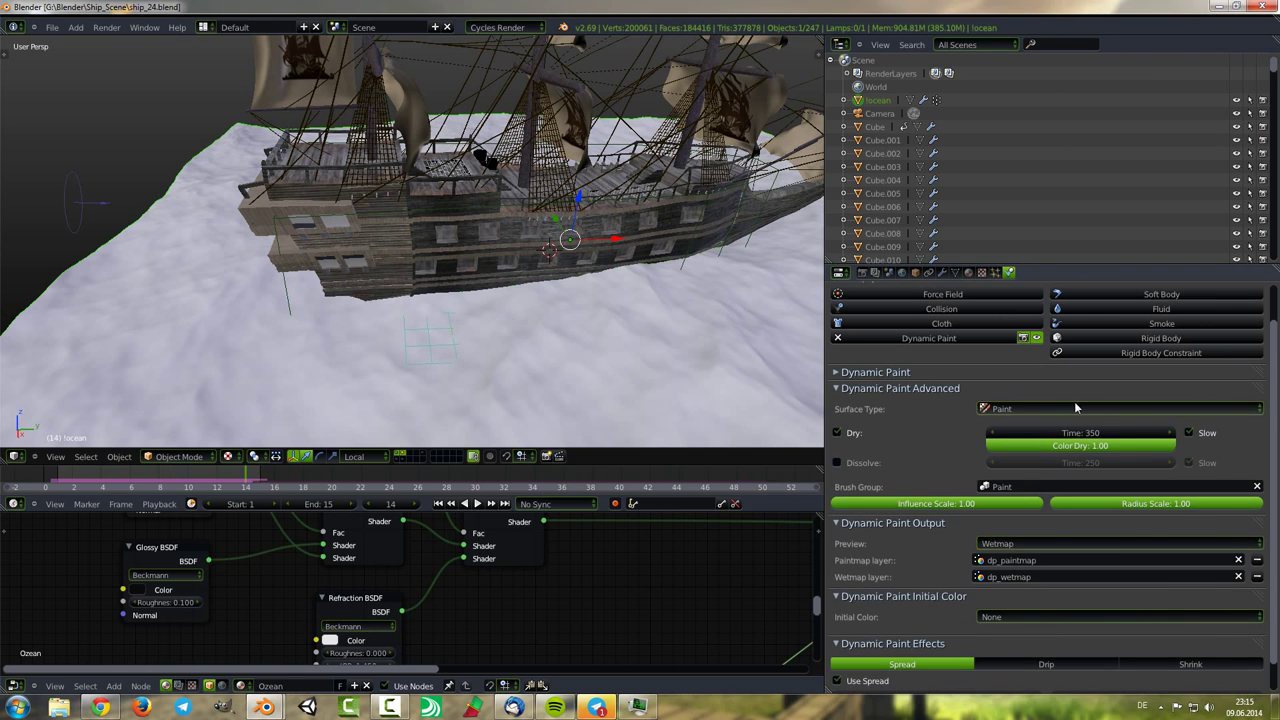
left_click_drag(822, 355, 1062, 360)
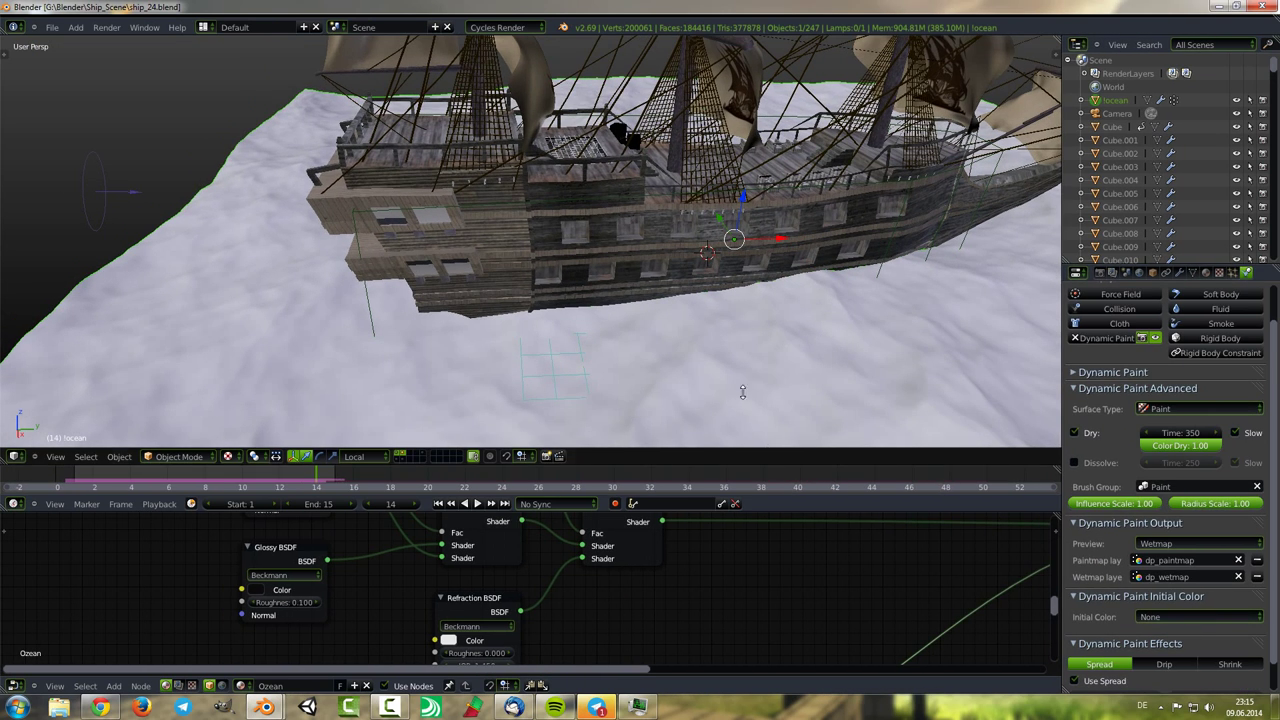
mouse_move(742, 391)
left_mouse_down()
mouse_move(794, 452)
mouse_move(794, 436)
left_mouse_up()
middle_click_drag(742, 273, 704, 288)
key("ctrl+s")
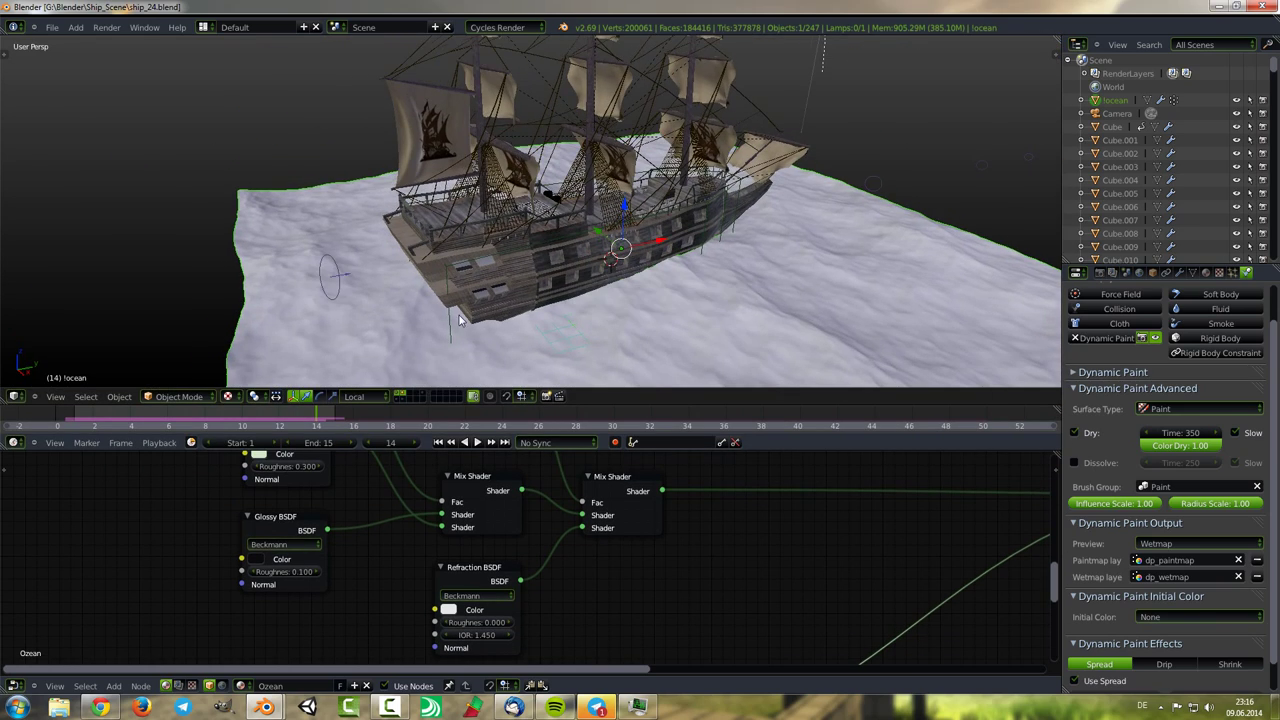
Switch the viewport to Rendered shading and orbit around the ship.
left_click(254, 396)
left_click(257, 303)
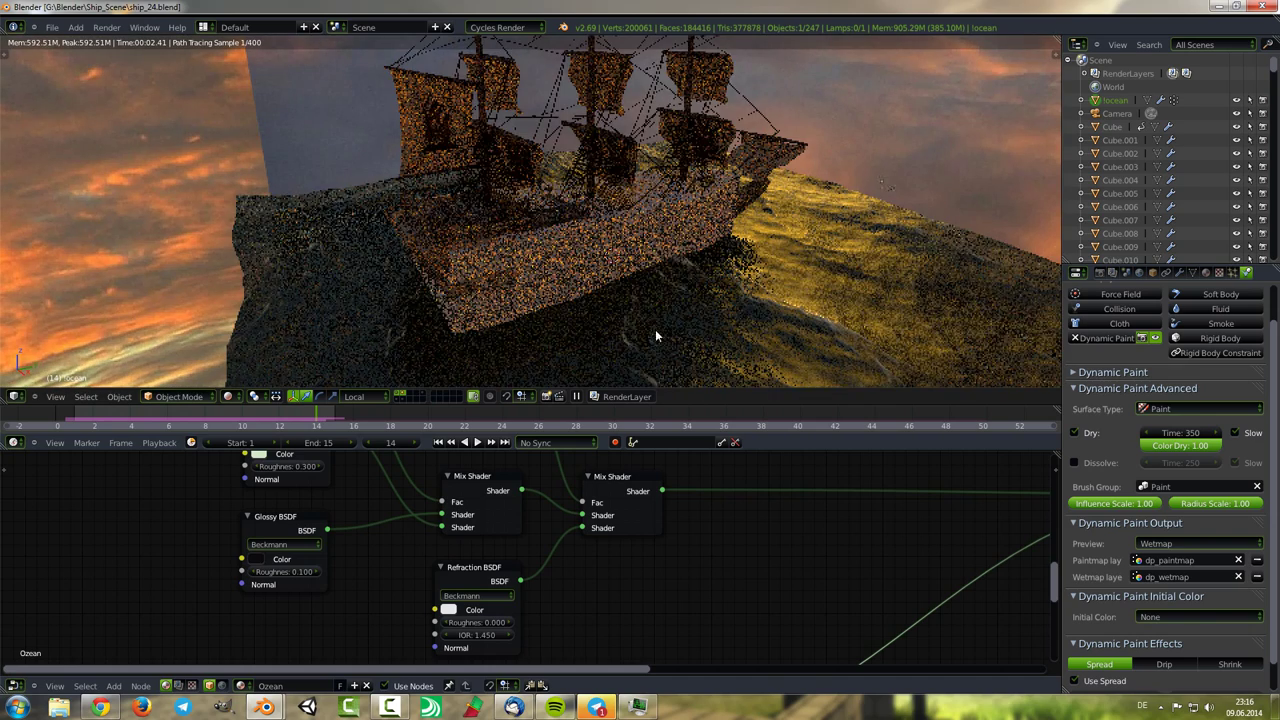
middle_click_drag(656, 336, 749, 317)
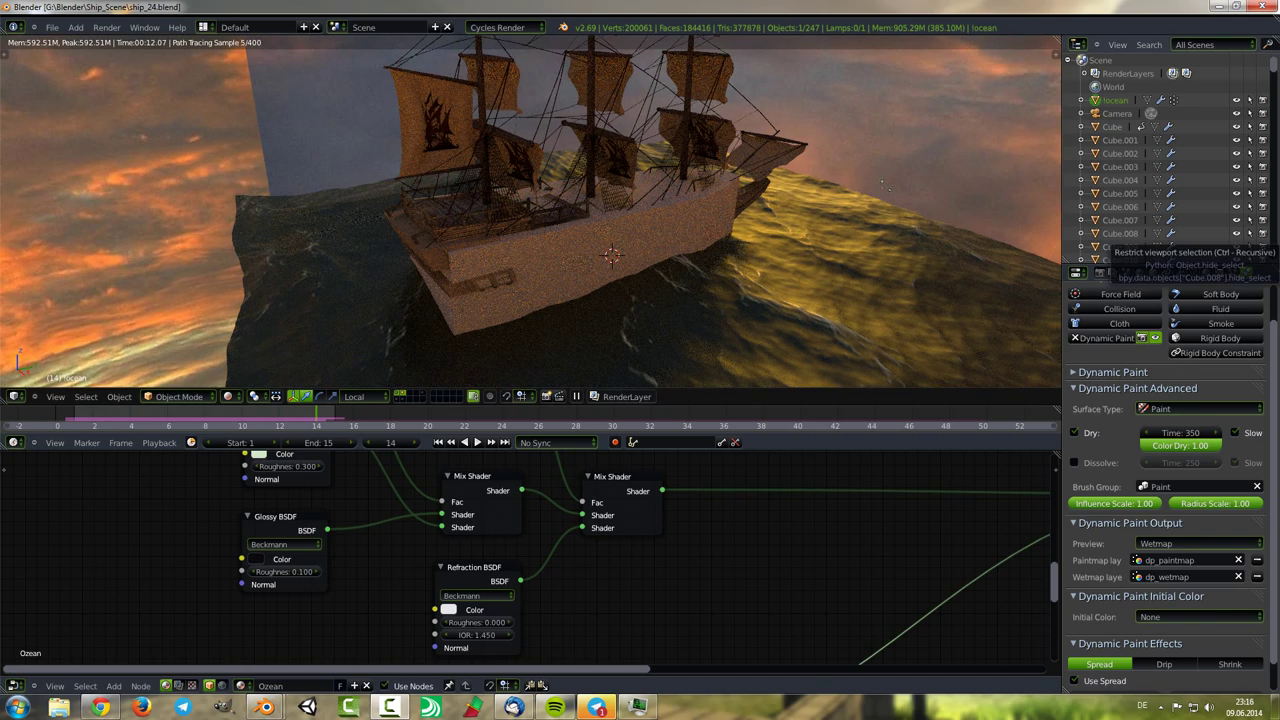
Select the white Cube.063 block and hide it in the Outliner.
right_click(560, 280)
scroll(1268, 88, "down", 5)
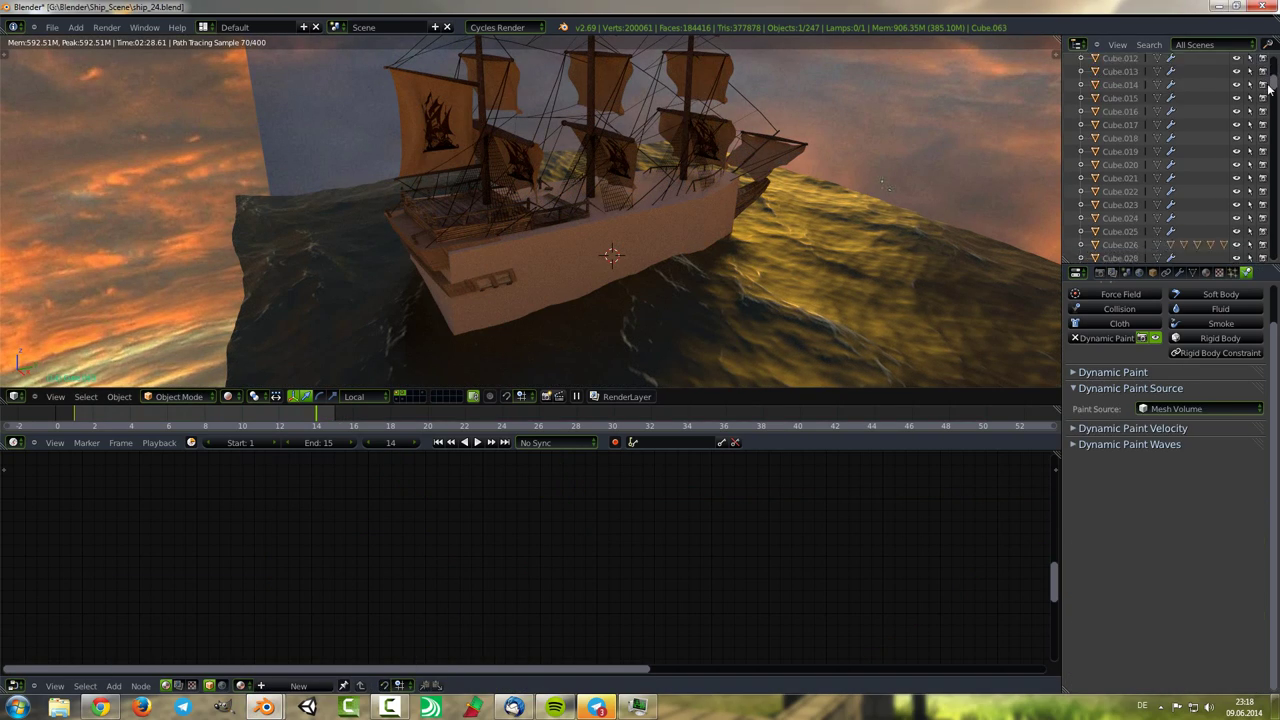
scroll(1268, 88, "down", 5)
scroll(1265, 100, "down", 5)
left_click(1262, 107)
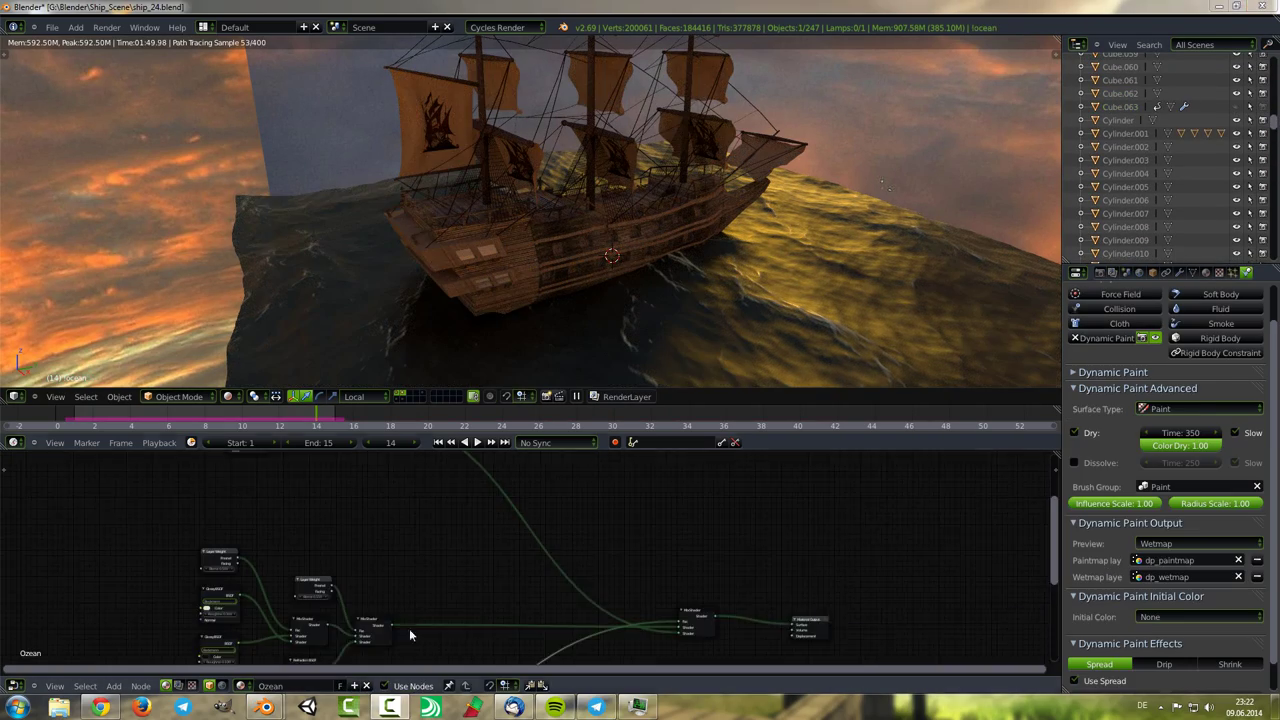
Add an Attribute node feeding a new Diffuse BSDF, then show the ocean modifier settings.
key("shift+a")
left_click(430, 550)
scroll(408, 557, "up", 2)
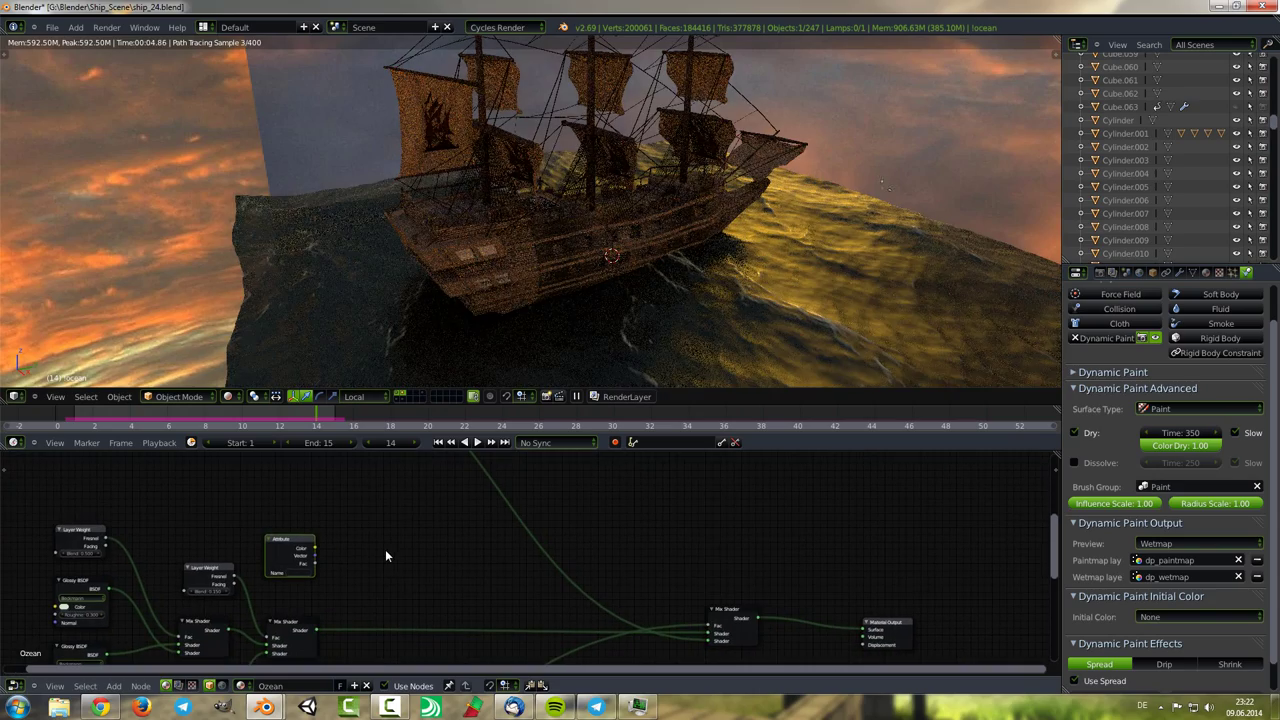
key("shift+a")
mouse_move(346, 586)
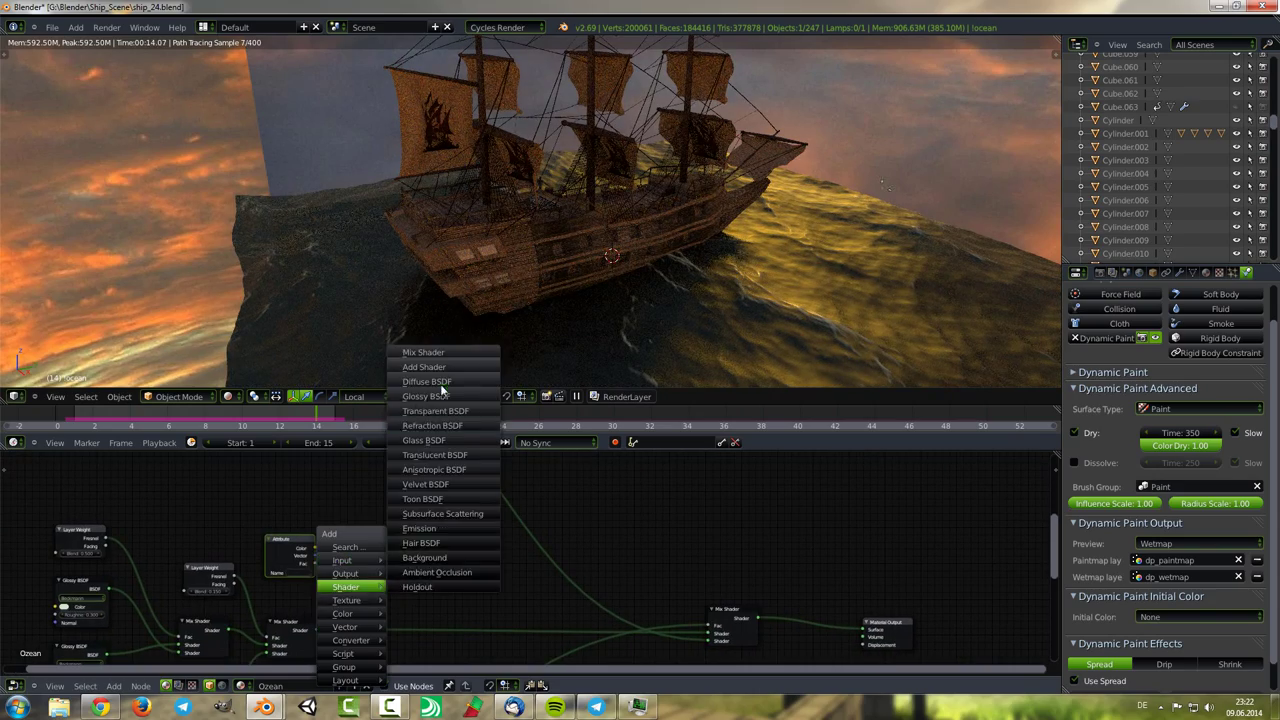
left_click(430, 390)
mouse_move(315, 549)
left_mouse_down()
mouse_move(711, 637)
mouse_move(866, 630)
left_mouse_up()
left_click(1180, 272)
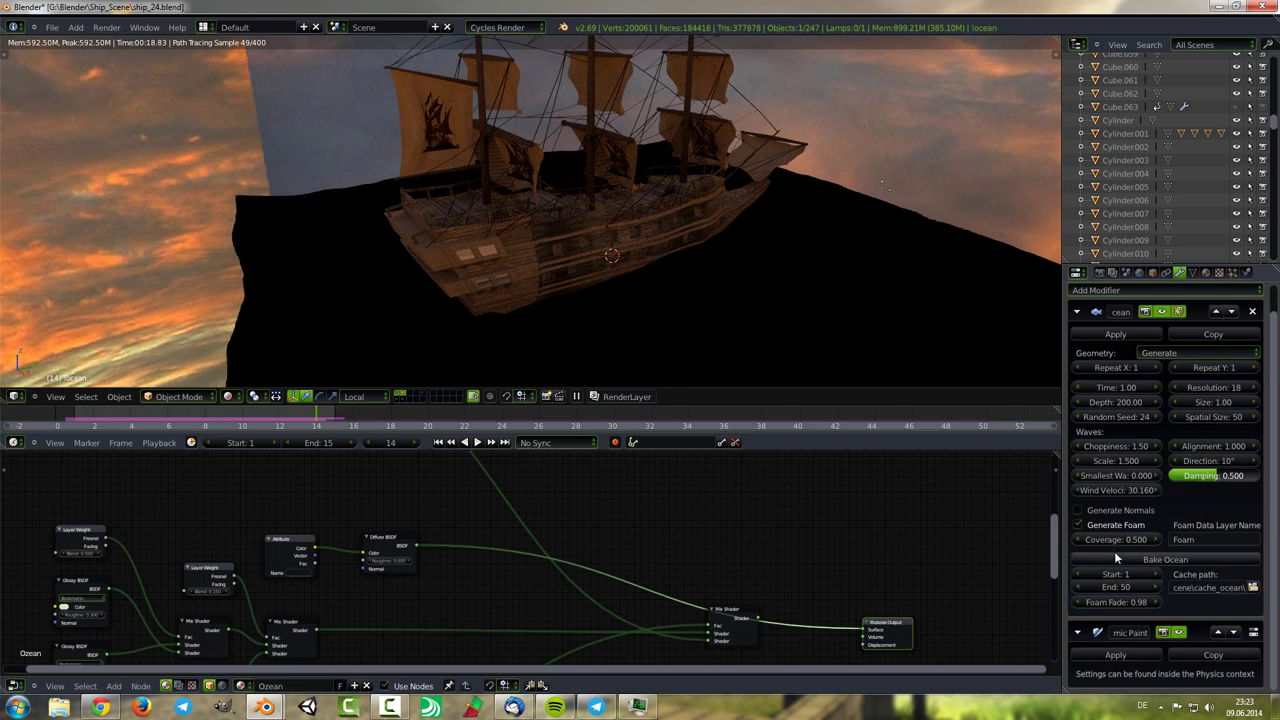
Set the Attribute name to Foam and the ocean foam coverage to 0.200.
middle_click_drag(911, 569, 874, 528)
middle_click_drag(751, 323, 790, 373)
key("KP_0")
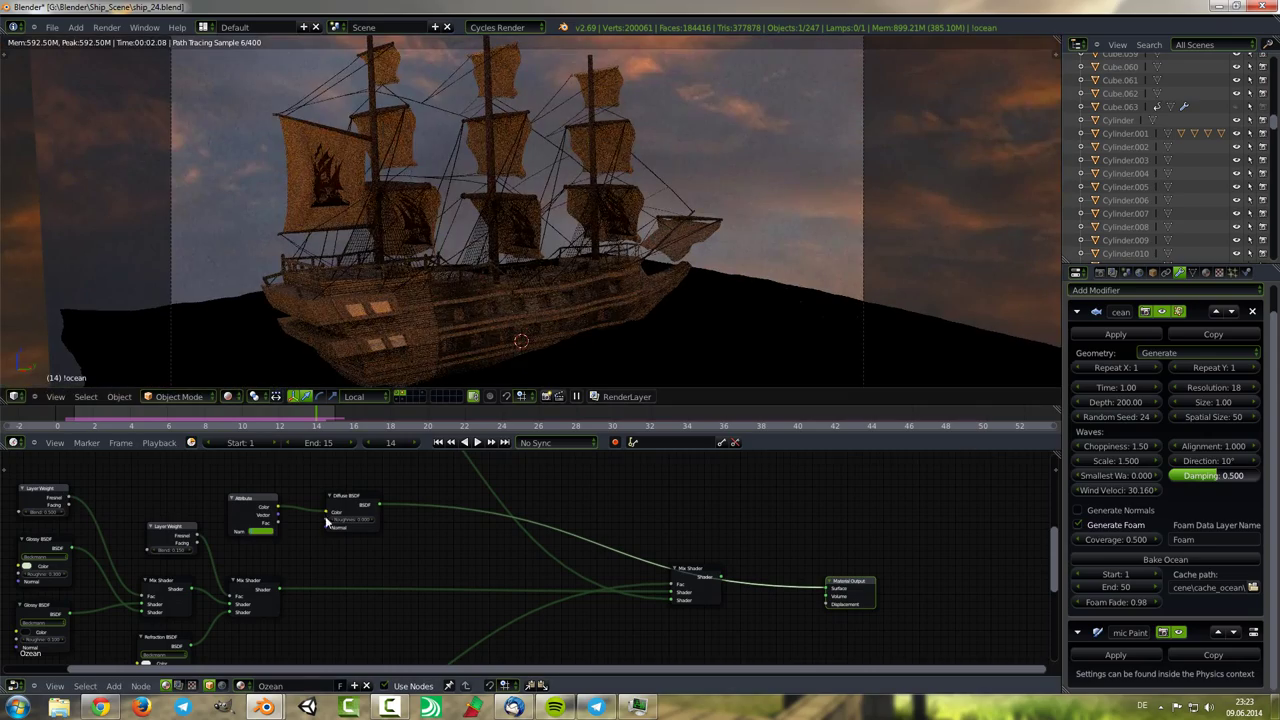
key("Return")
key("Return")
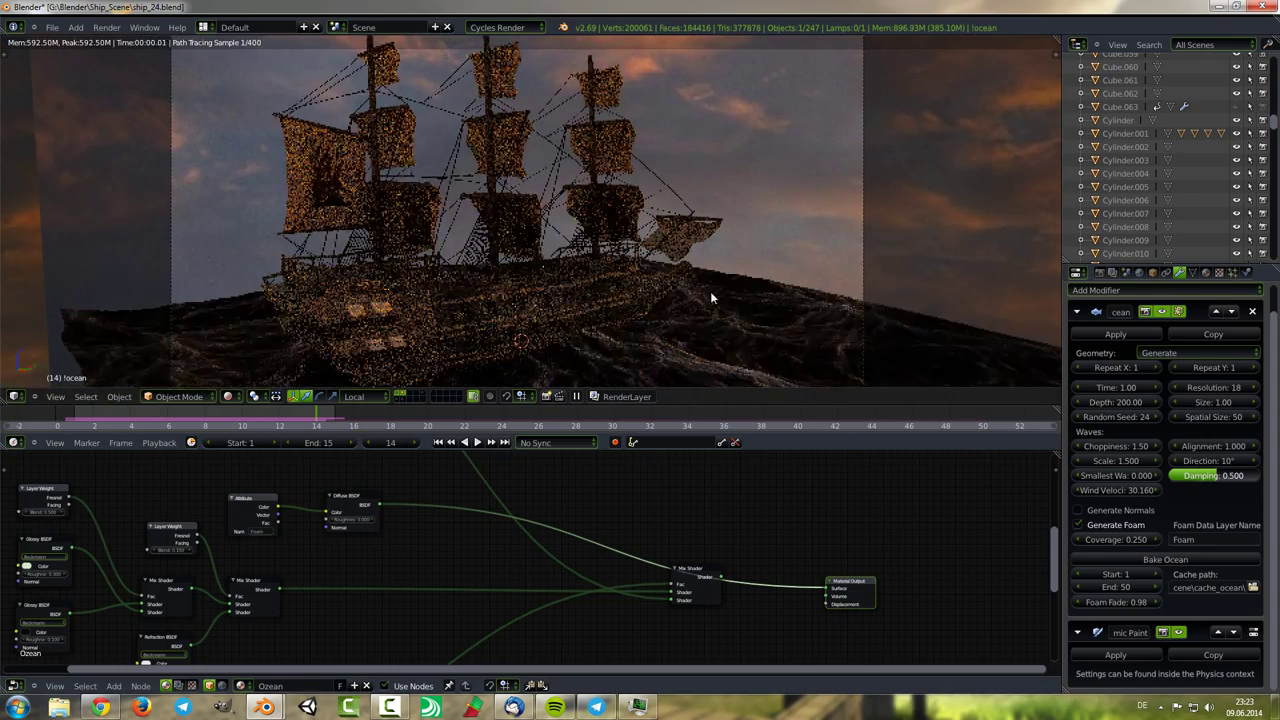
middle_click_drag(710, 291, 787, 266)
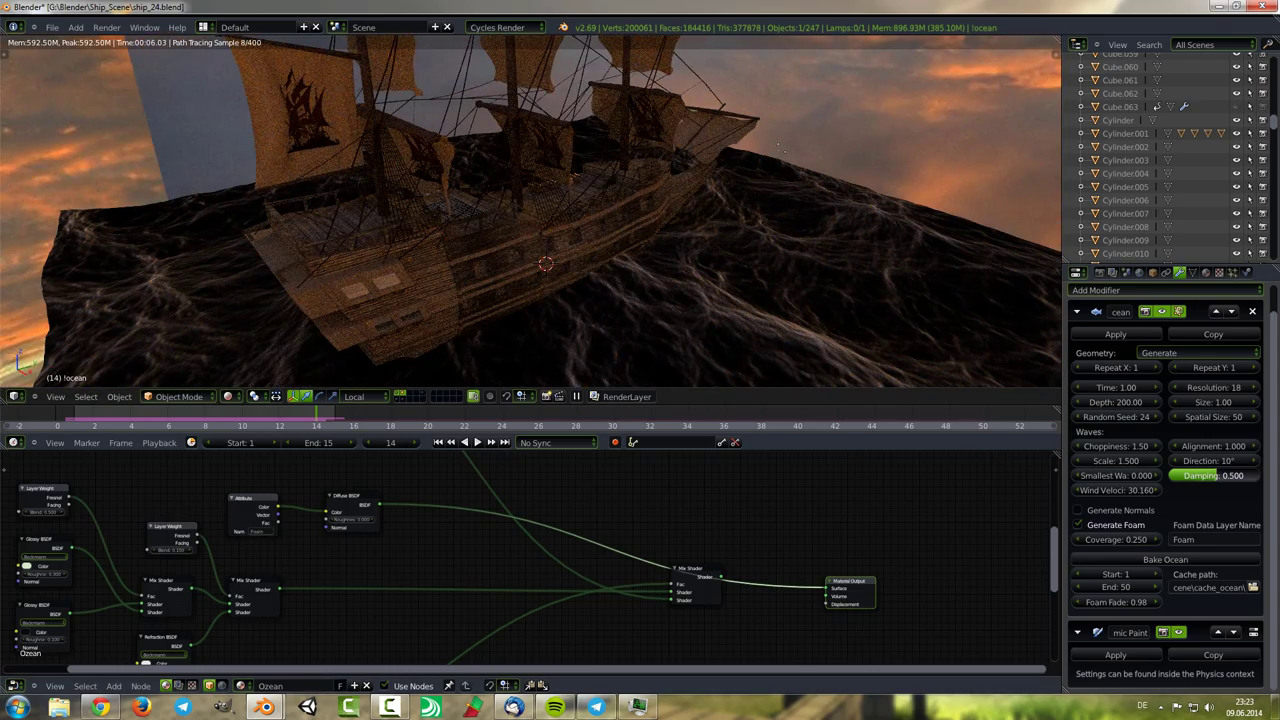
key("BackSpace")
left_click(1123, 538)
type("2")
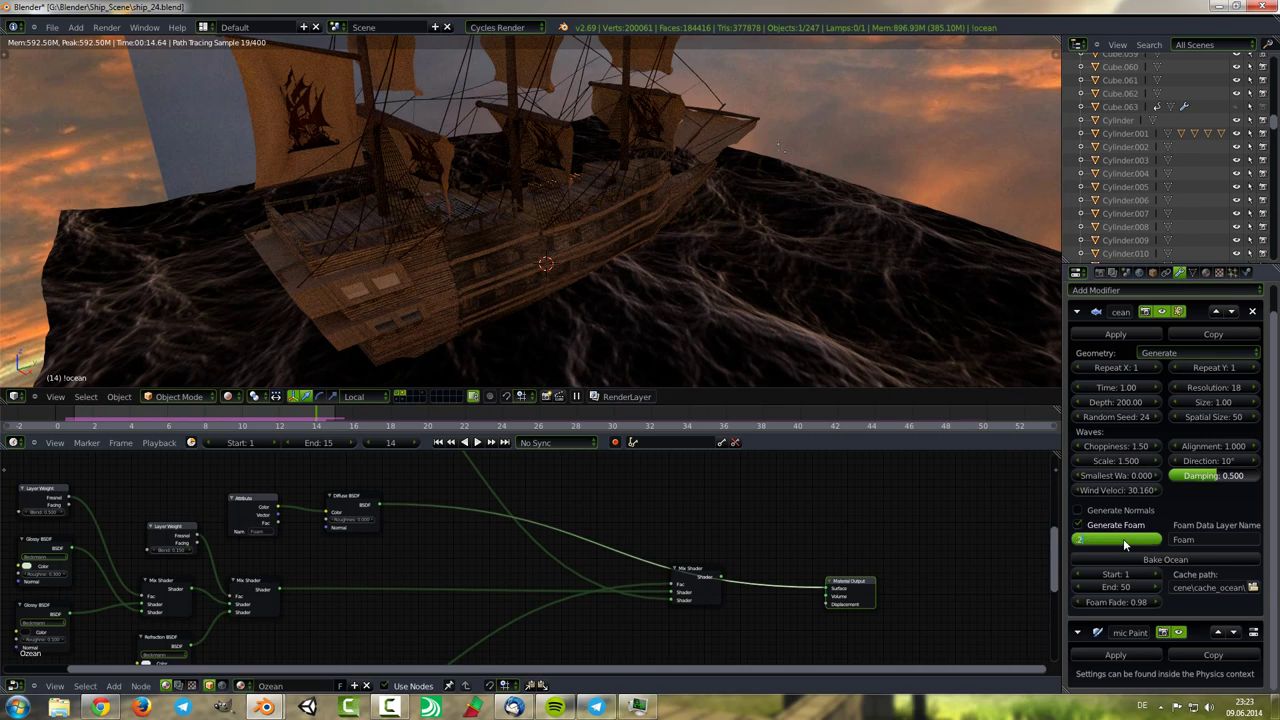
key("Return")
Remove the Diffuse BSDF node and start adding an Ambient Occlusion shader.
middle_click_drag(600, 560, 690, 577)
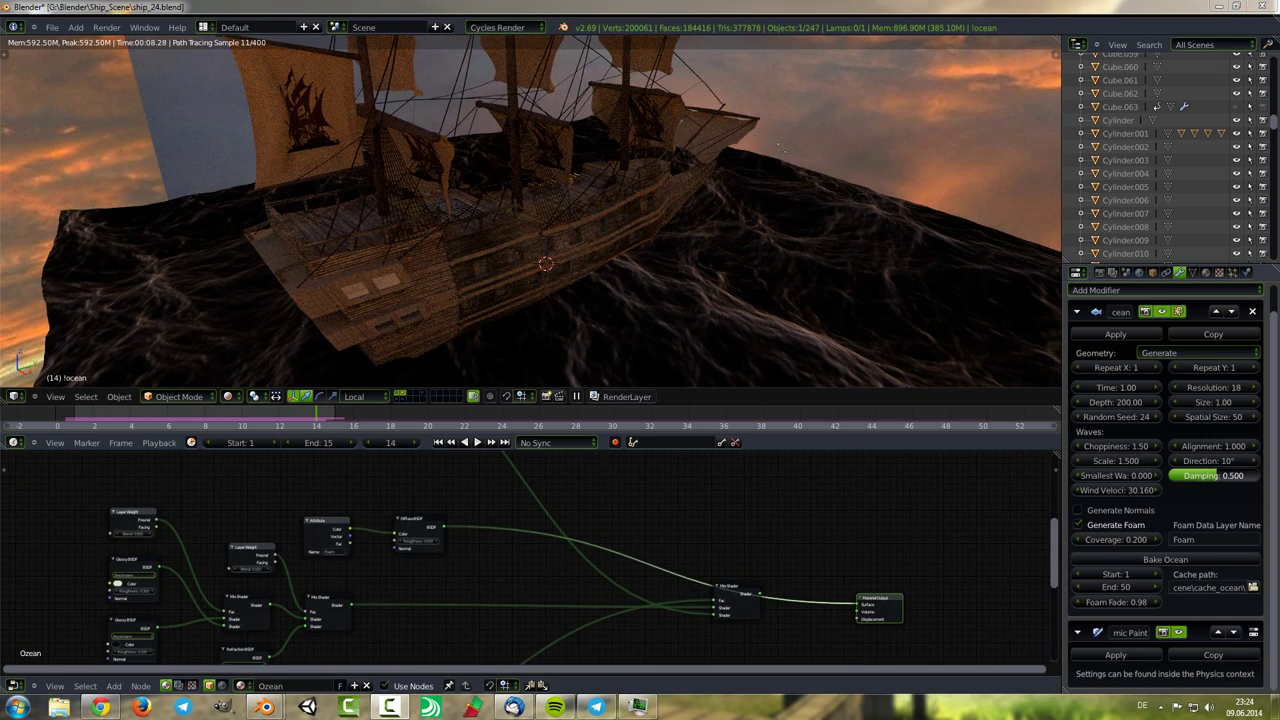
middle_click_drag(245, 520, 300, 538)
key("g")
left_click_drag(469, 540, 254, 444)
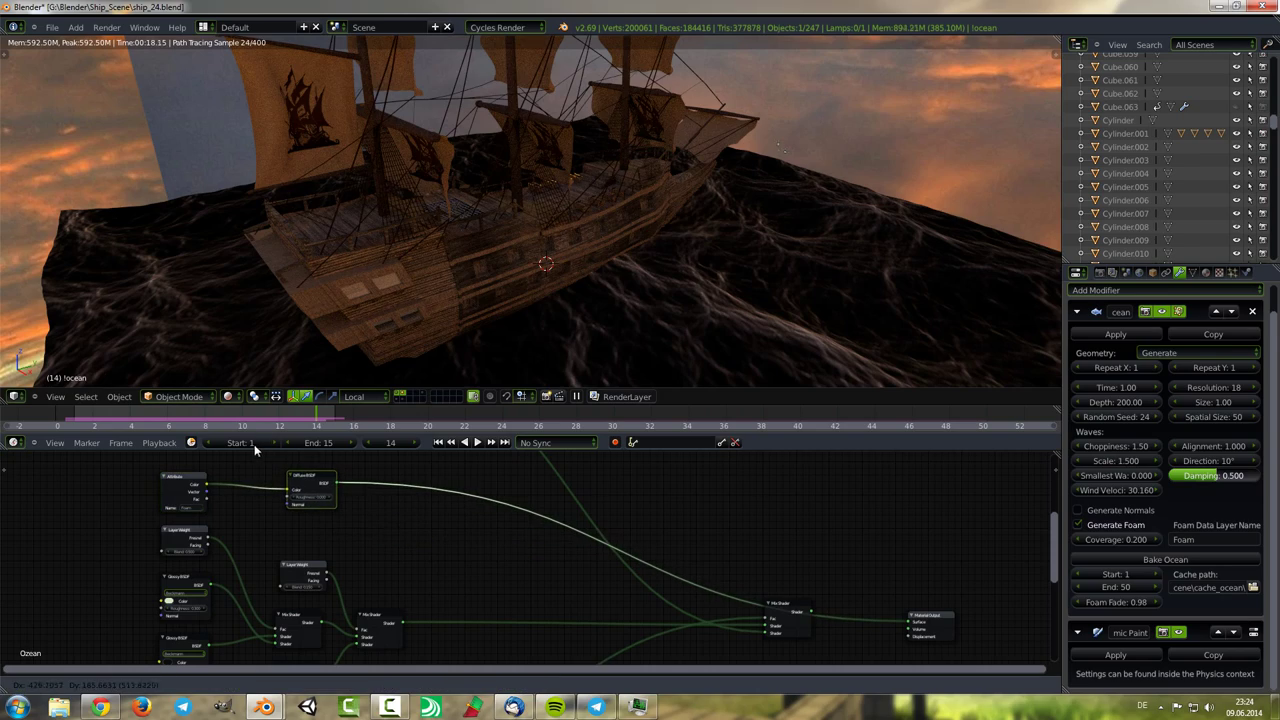
key("ctrl+z")
key("ctrl+z")
key("ctrl+z")
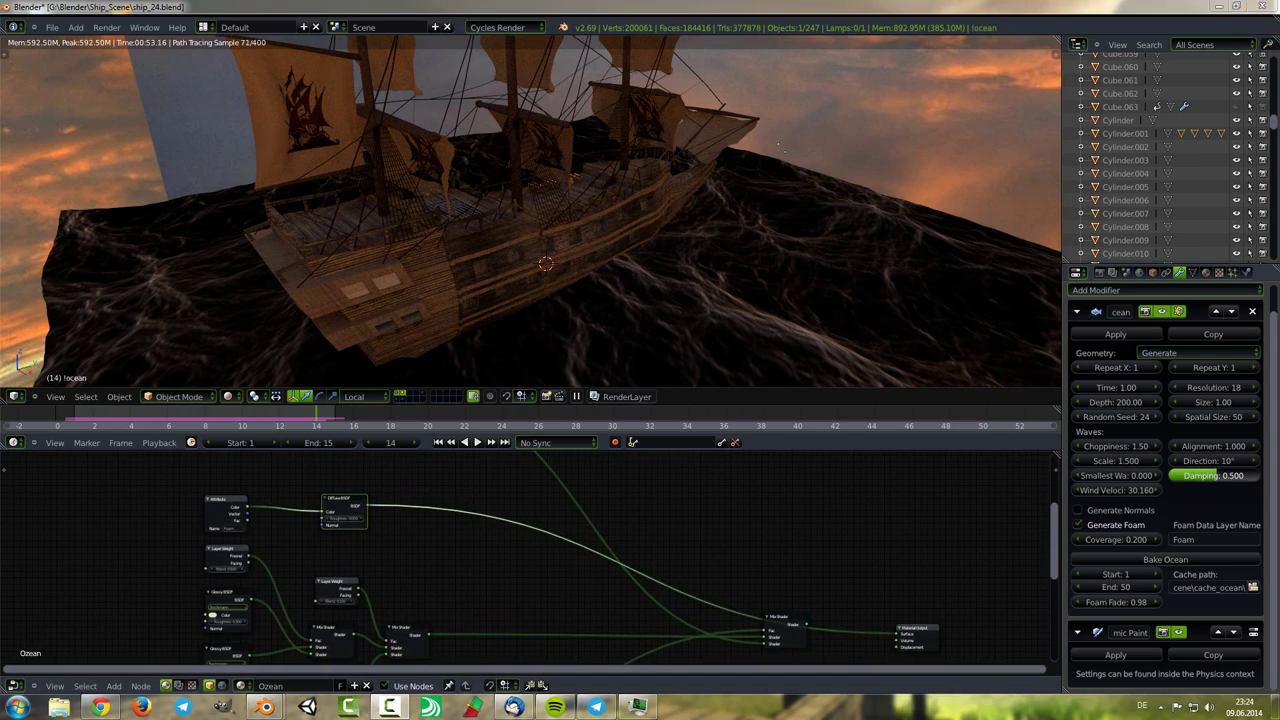
key("shift+a")
left_click(415, 487)
Add an Ambient Occlusion node toward the output and delete the final Mix Shader.
left_click(330, 510)
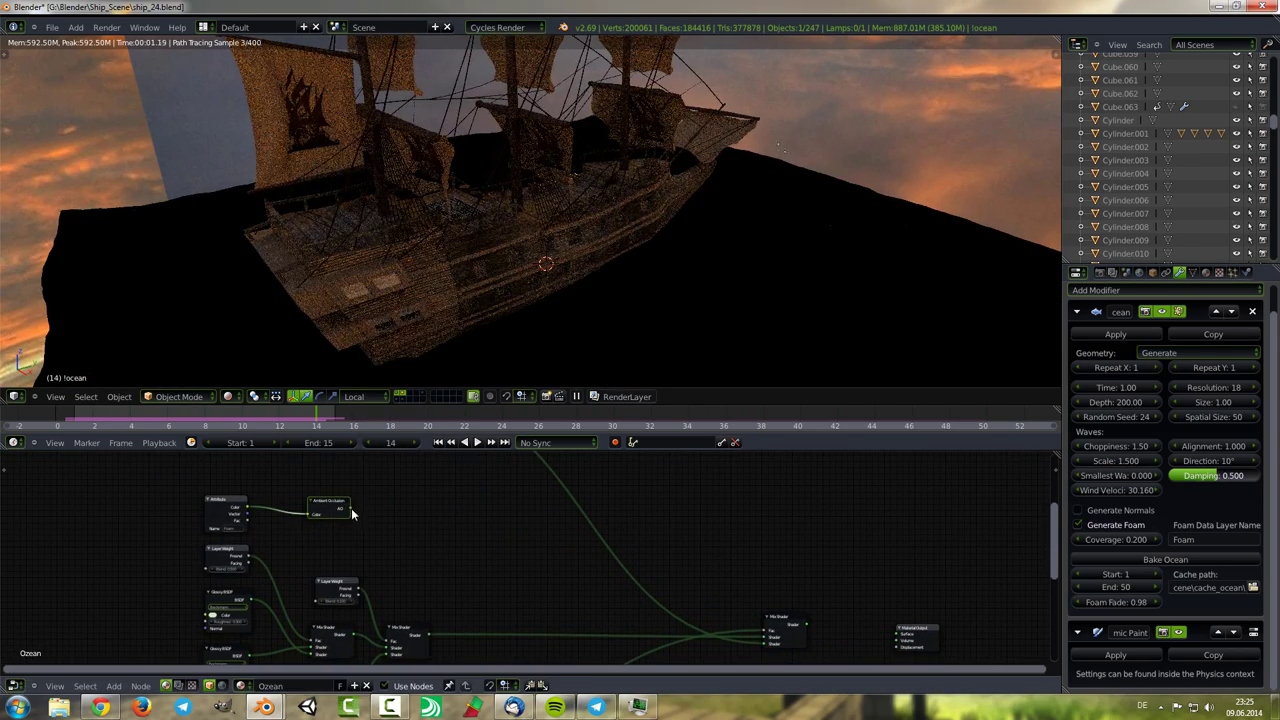
left_click_drag(341, 508, 897, 634)
left_click(751, 592)
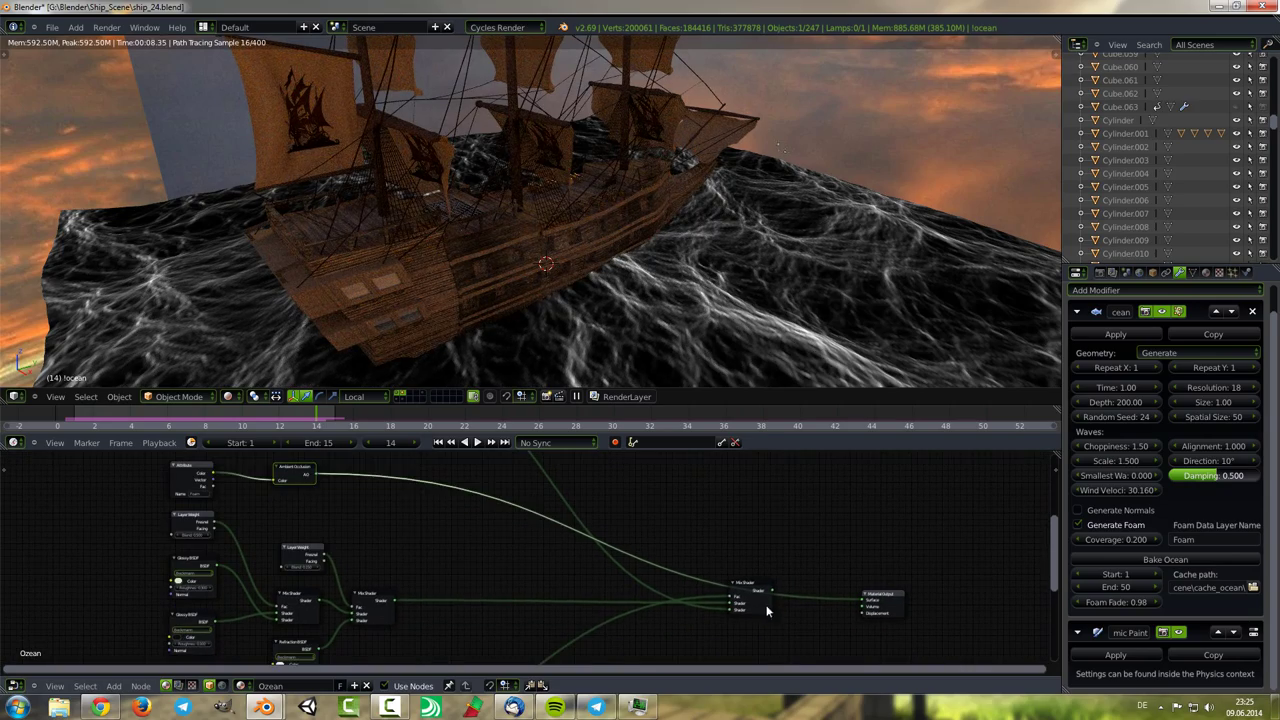
key("x")
Add a new Mix Shader combining the water shader chain with Ambient Occlusion.
key("shift+a")
left_click(705, 372)
left_click(585, 574)
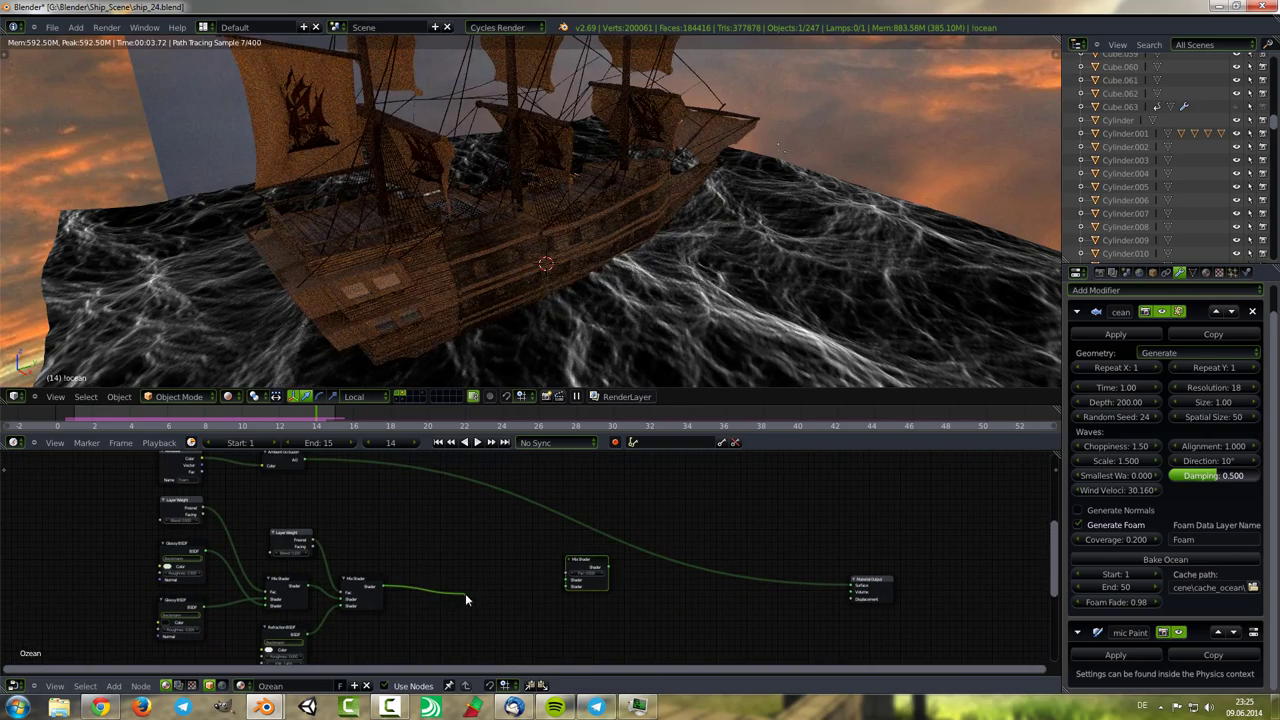
left_click_drag(381, 585, 572, 590)
middle_click_drag(544, 563, 524, 603)
left_click_drag(510, 617, 552, 621)
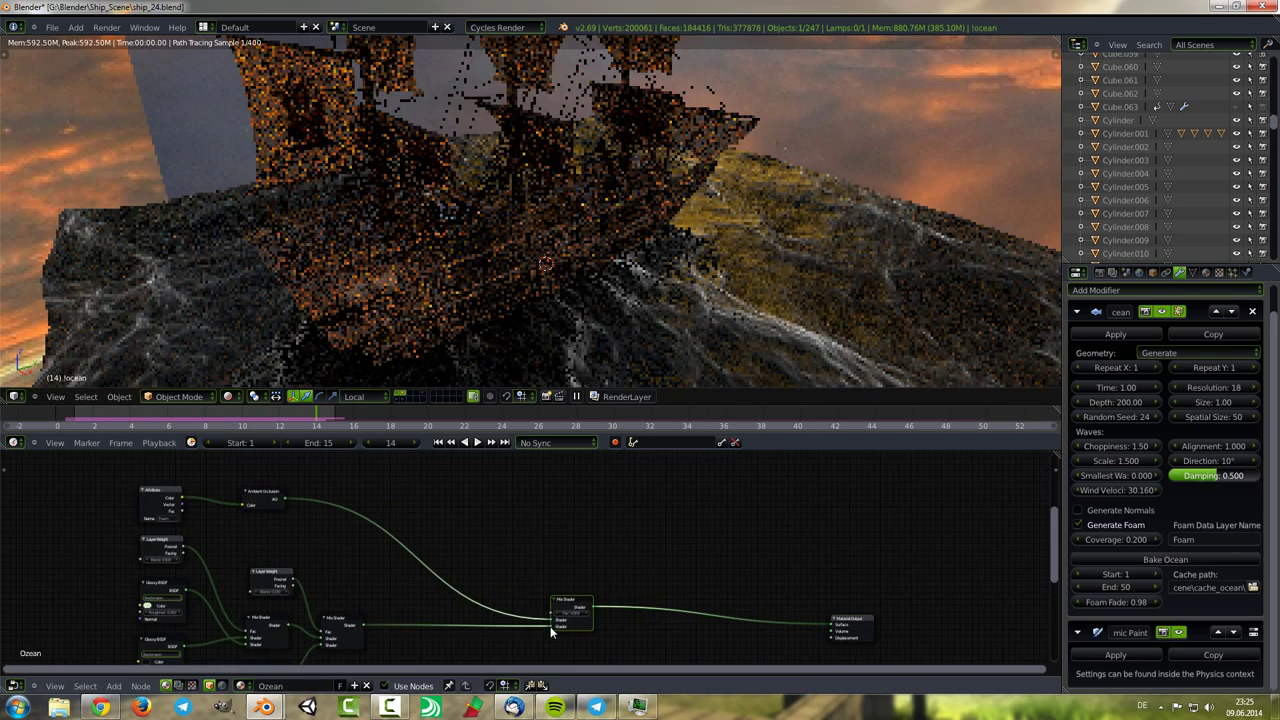
scroll(343, 556, "down", 1)
scroll(350, 560, "up", 1)
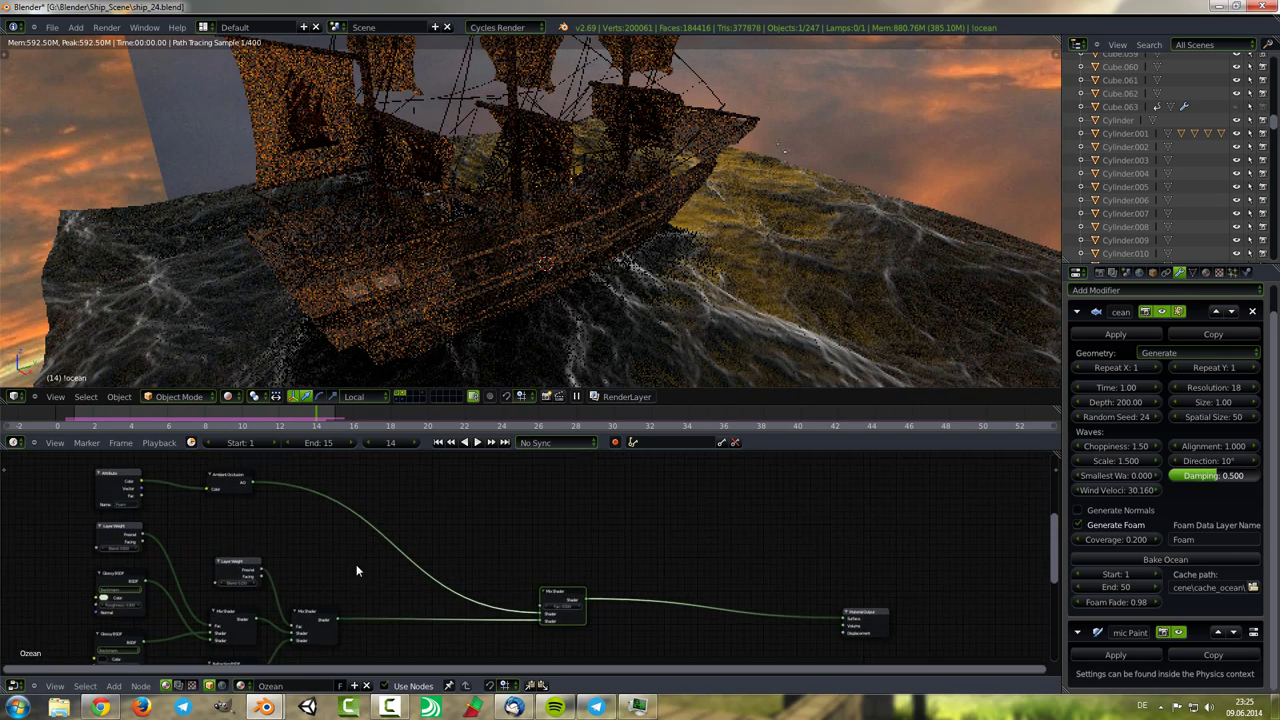
scroll(370, 572, "up", 1)
scroll(494, 563, "down", 1)
Remove the Ambient Occlusion node so the Foam Attribute feeds the final Mix Shader.
scroll(334, 528, "down", 1)
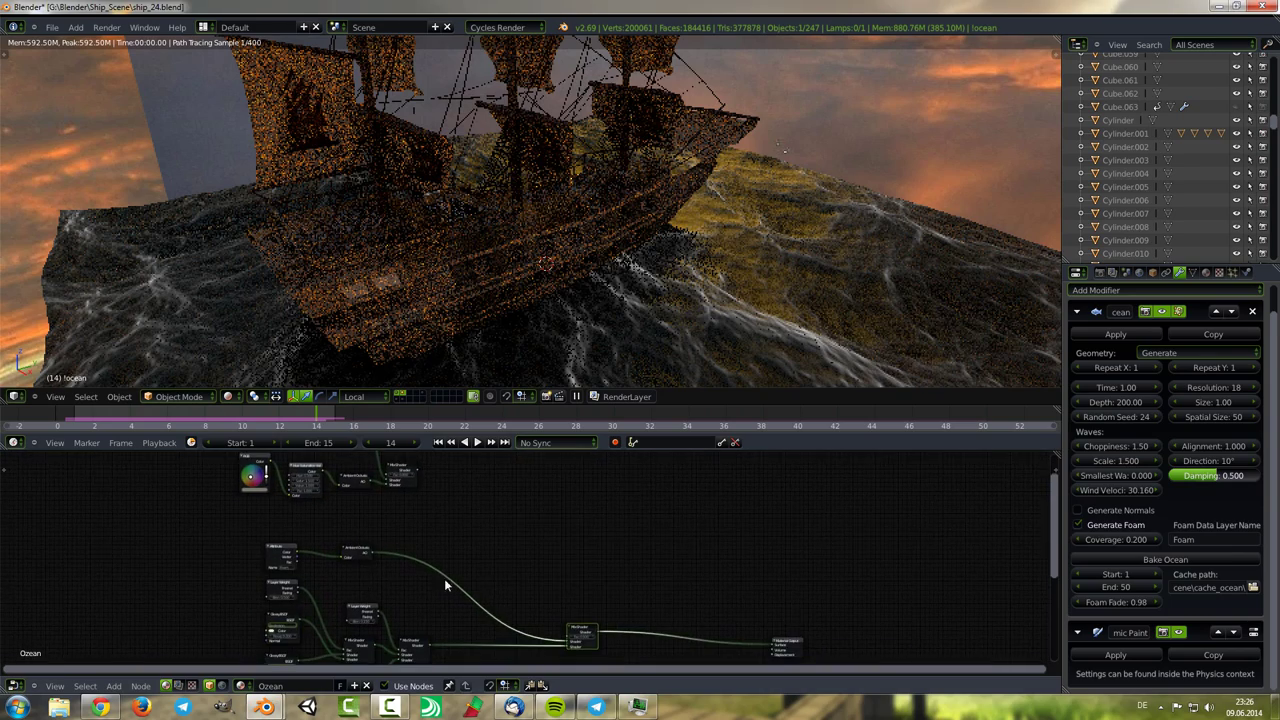
scroll(416, 541, "down", 1)
scroll(486, 554, "up", 1)
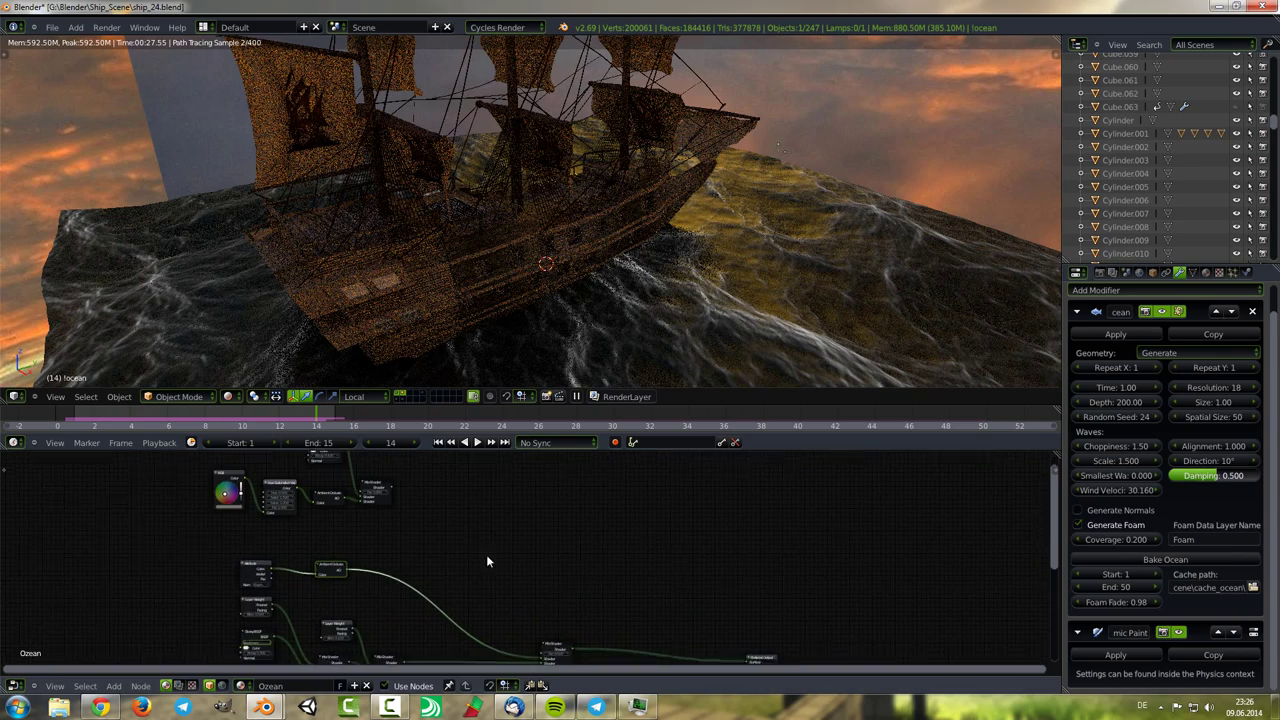
middle_click_drag(477, 598, 347, 472)
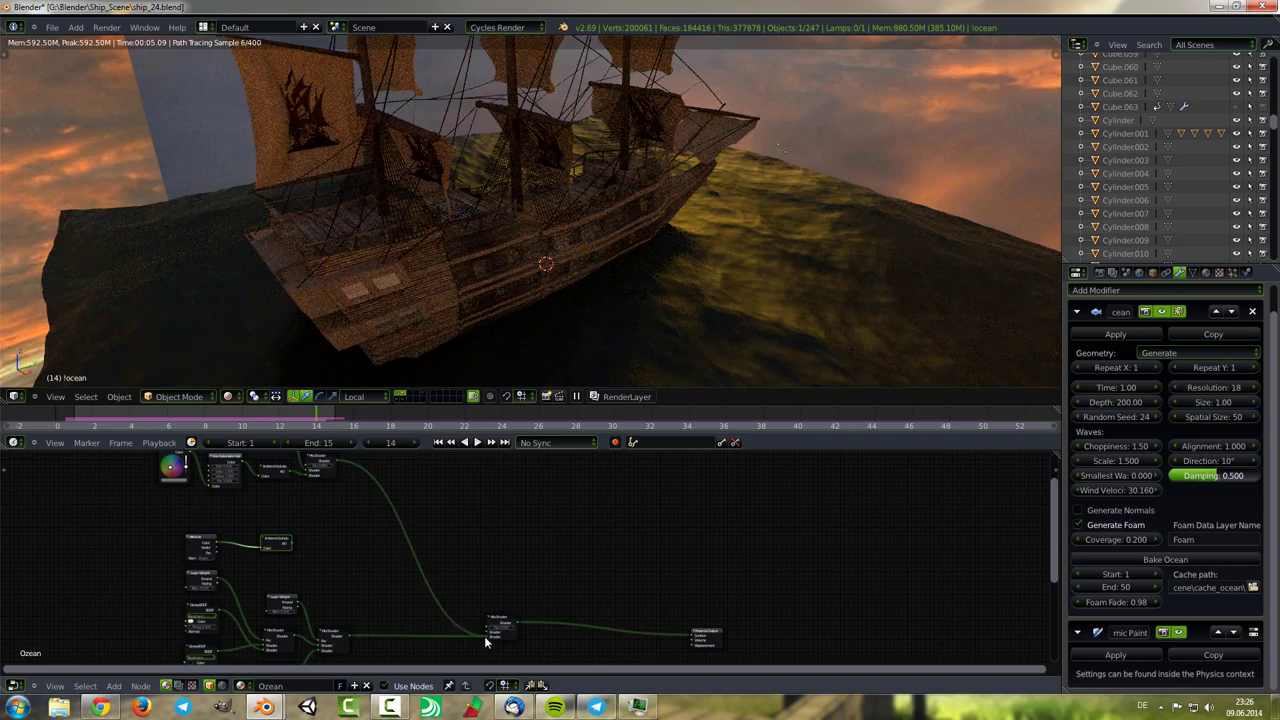
left_click_drag(484, 636, 486, 634)
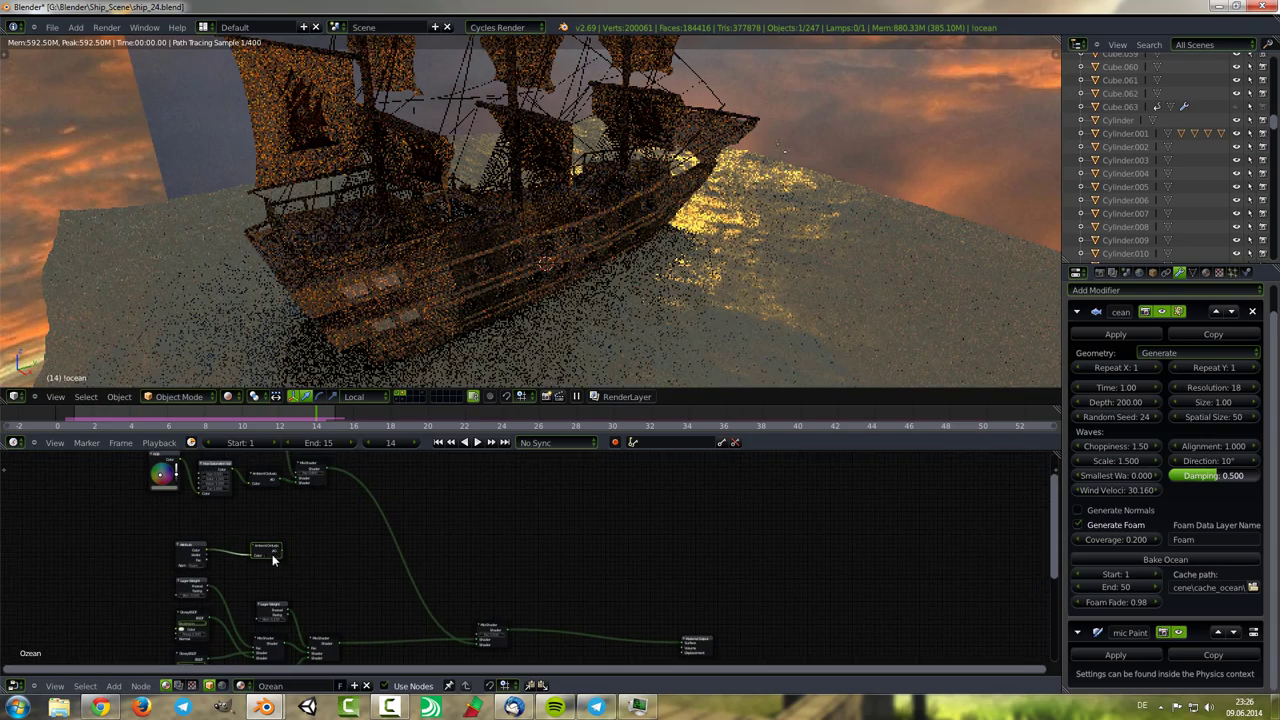
key("ctrl+x")
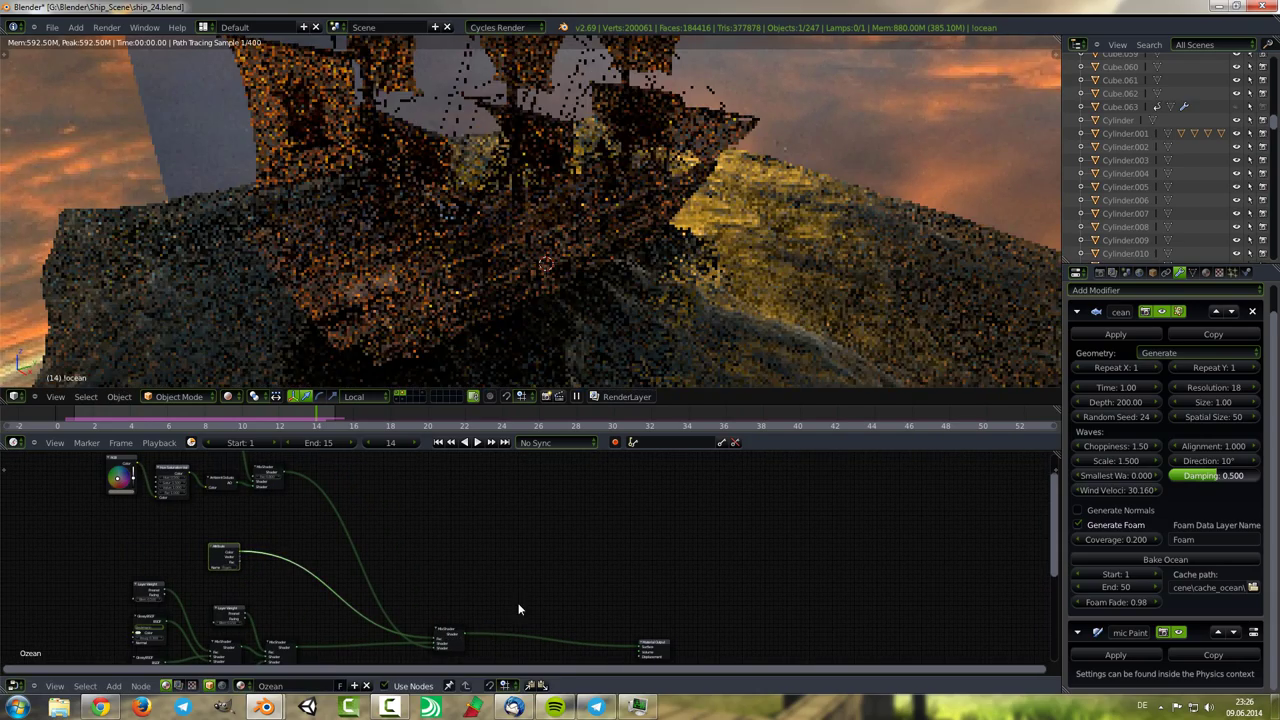
middle_click_drag(652, 551, 688, 537)
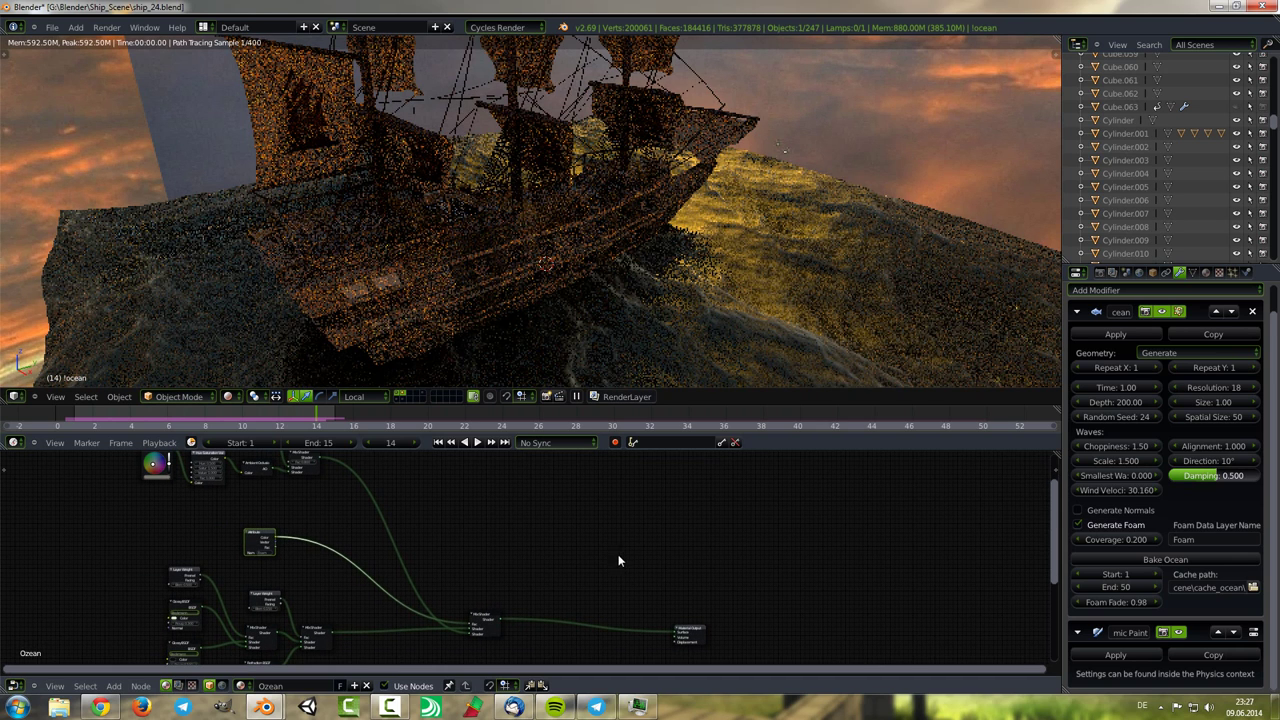
middle_click_drag(543, 545, 564, 586)
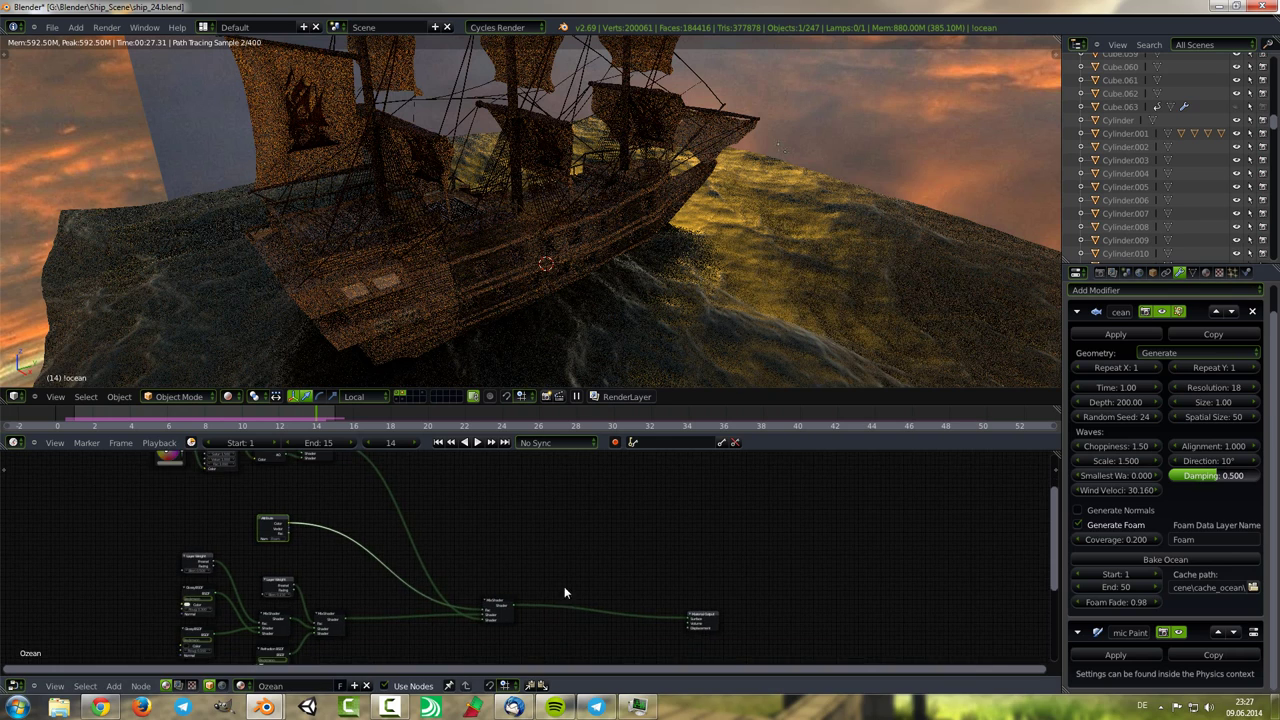
Show the ocean's Dynamic Paint settings and add a new Attribute node.
left_click(1247, 273)
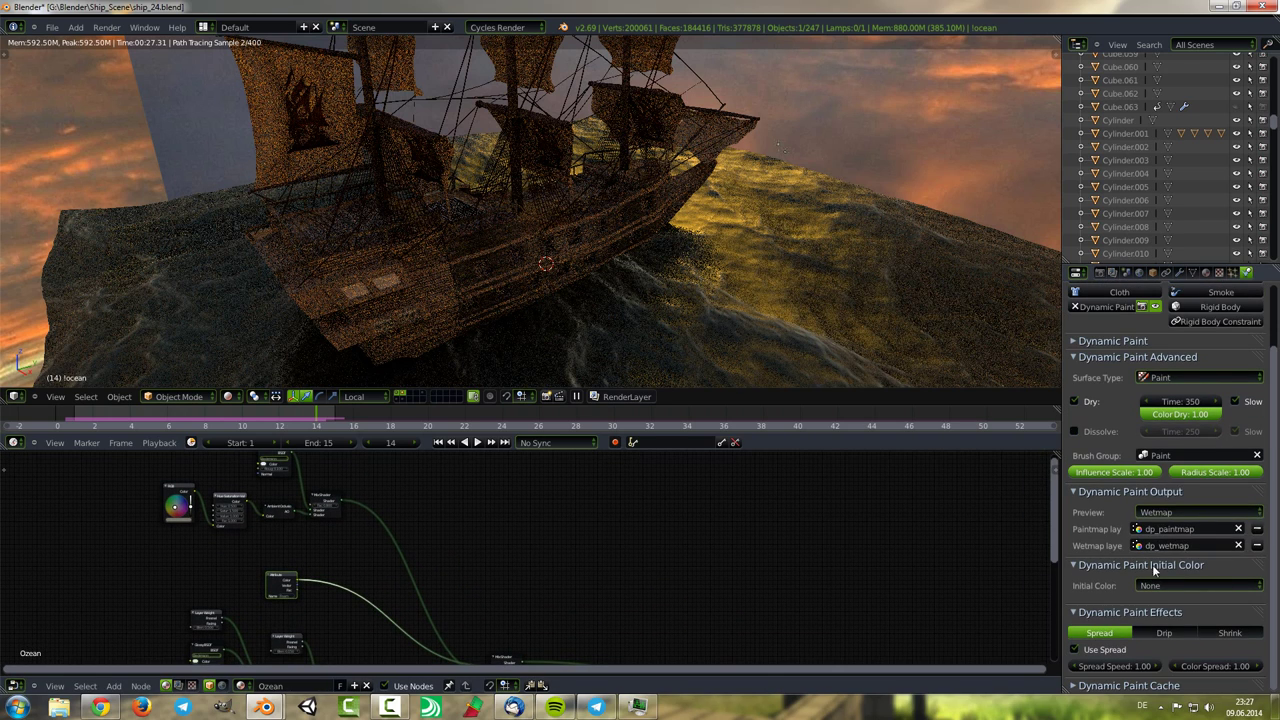
scroll(560, 606, "down", 1)
scroll(438, 600, "down", 2)
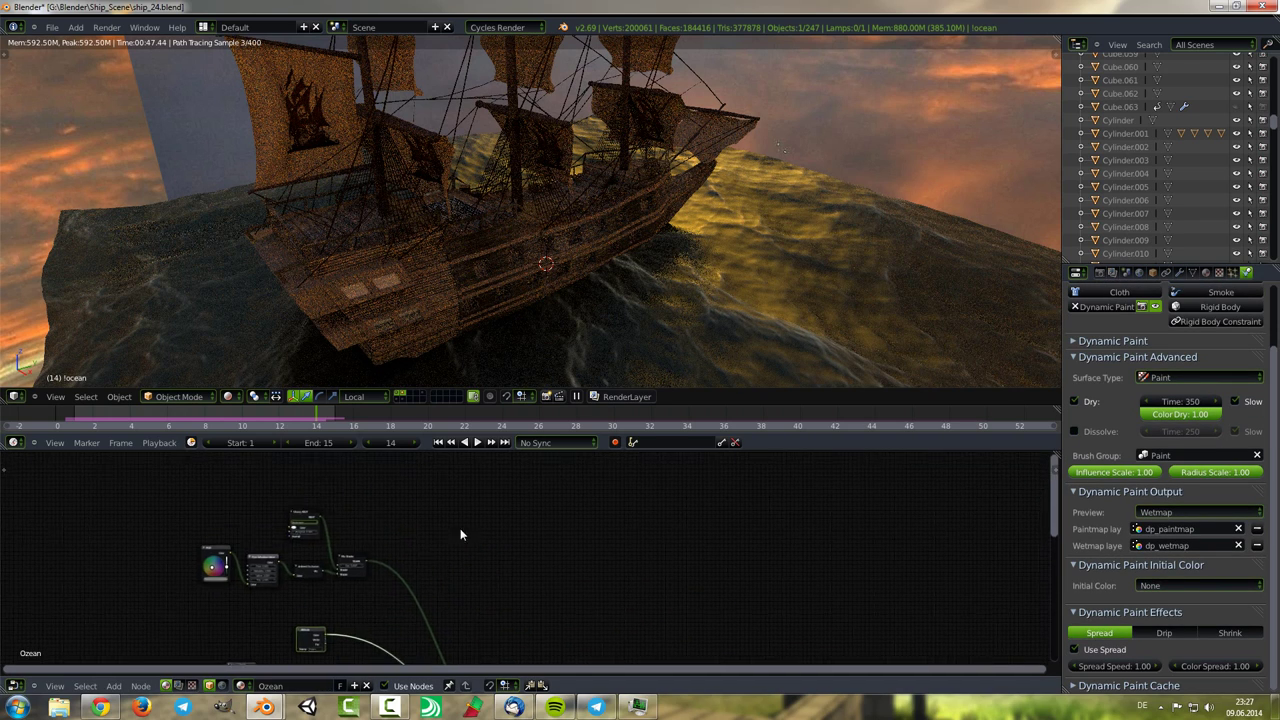
middle_click_drag(353, 523, 350, 592)
key("shift+a")
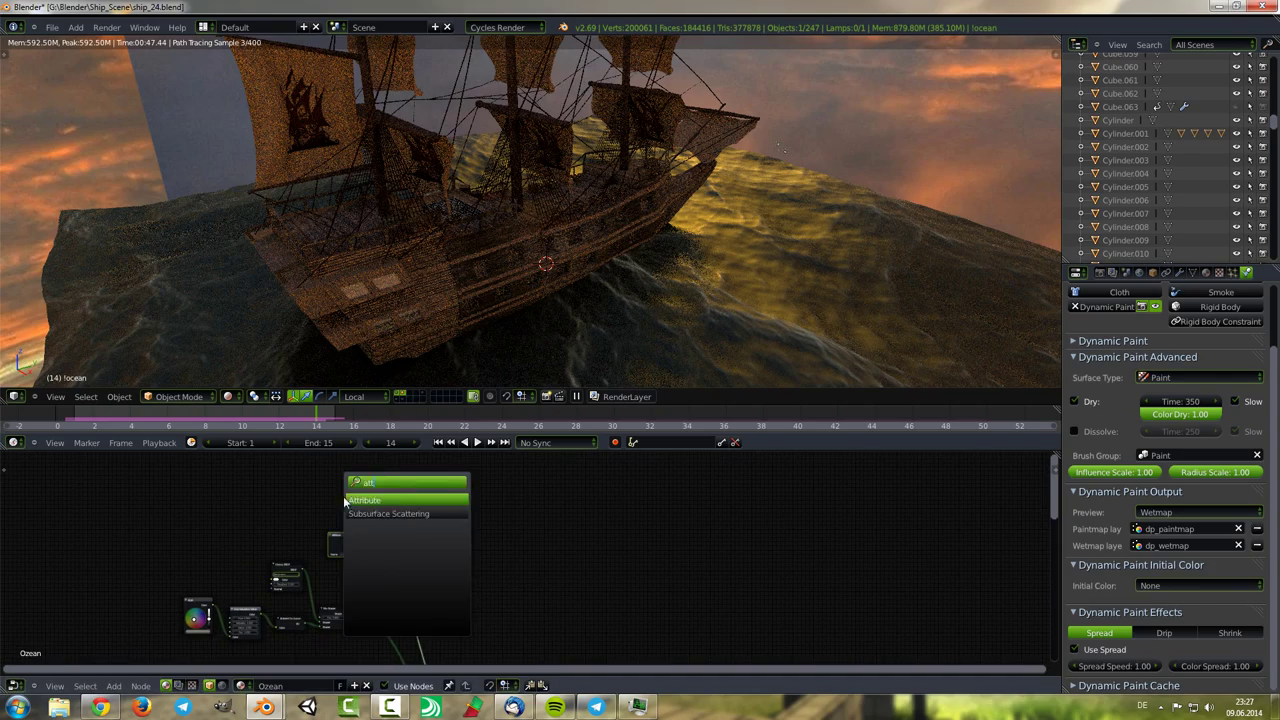
left_click(380, 478)
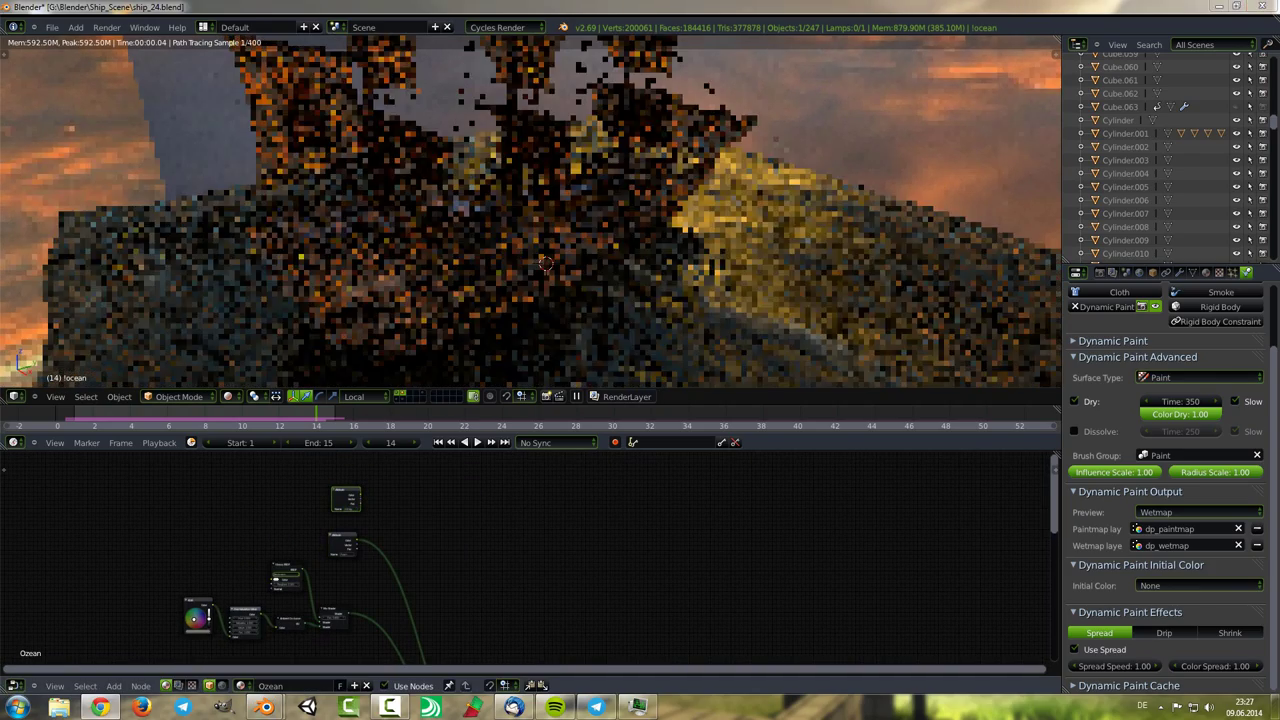
scroll(320, 503, "up", 2)
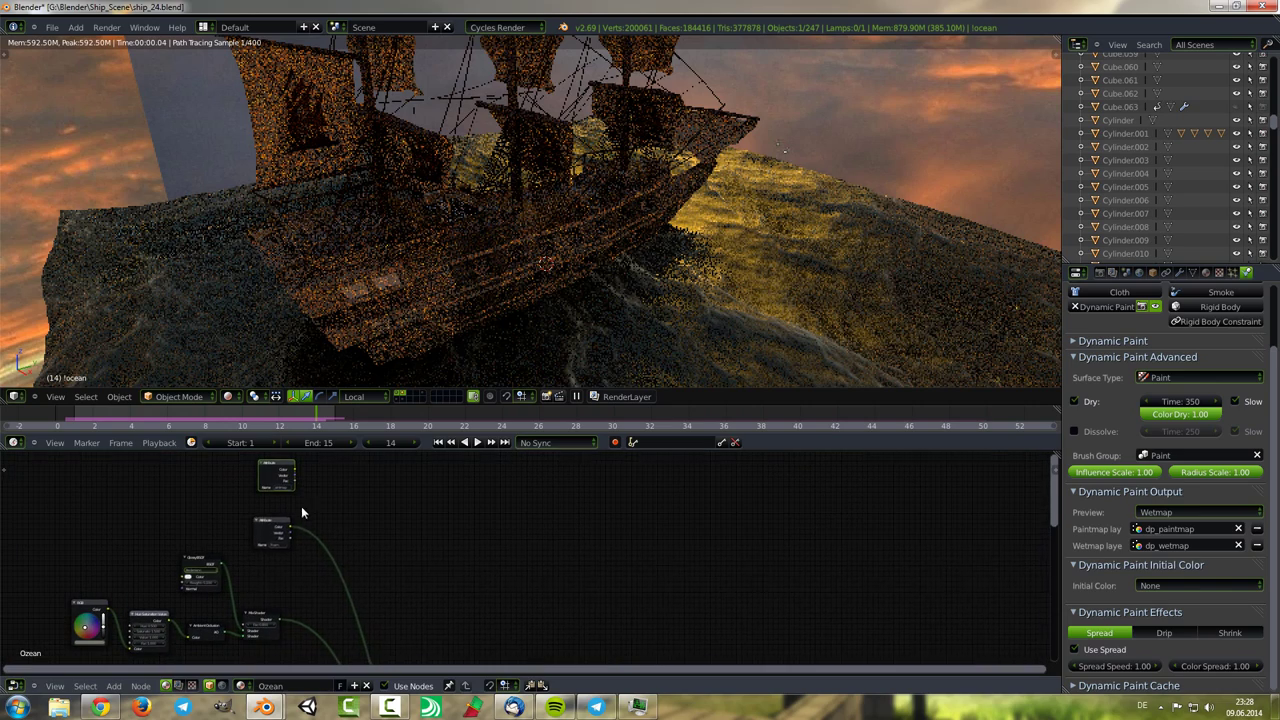
left_click(237, 538)
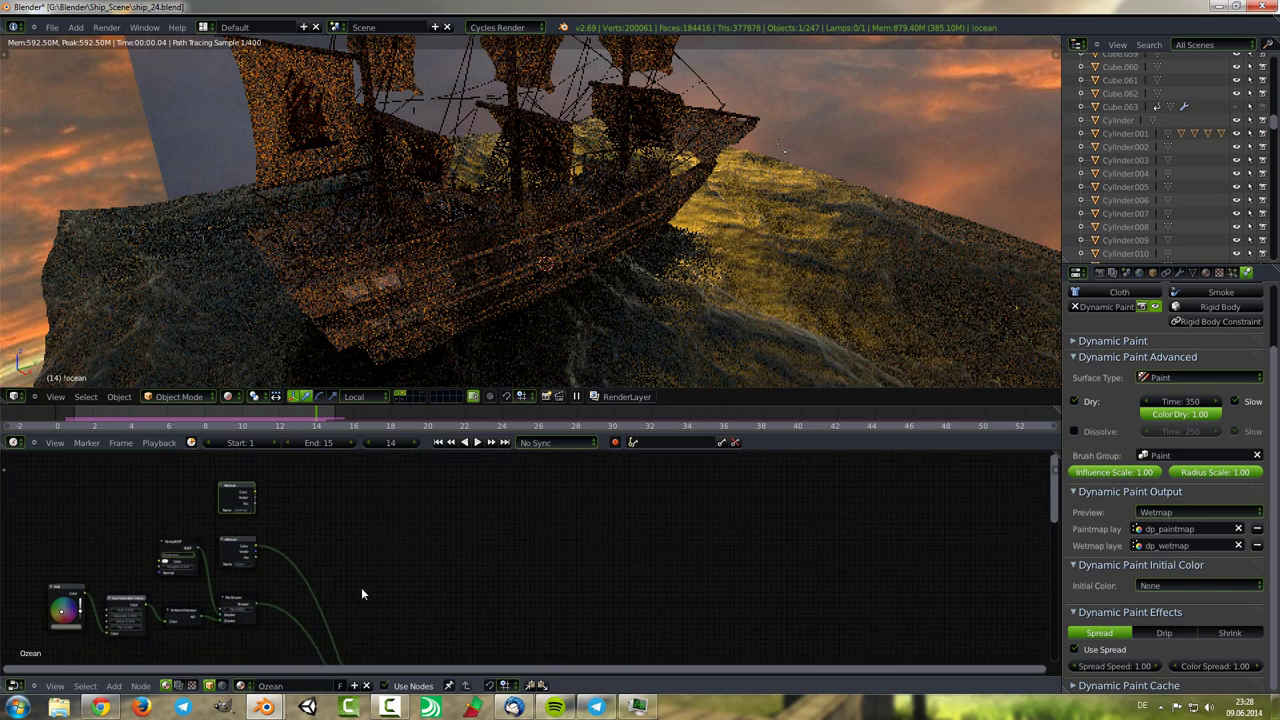
Set the new Attribute node's name to the dp_wetmap layer.
middle_click_drag(361, 587, 286, 547)
left_click_drag(286, 547, 385, 660)
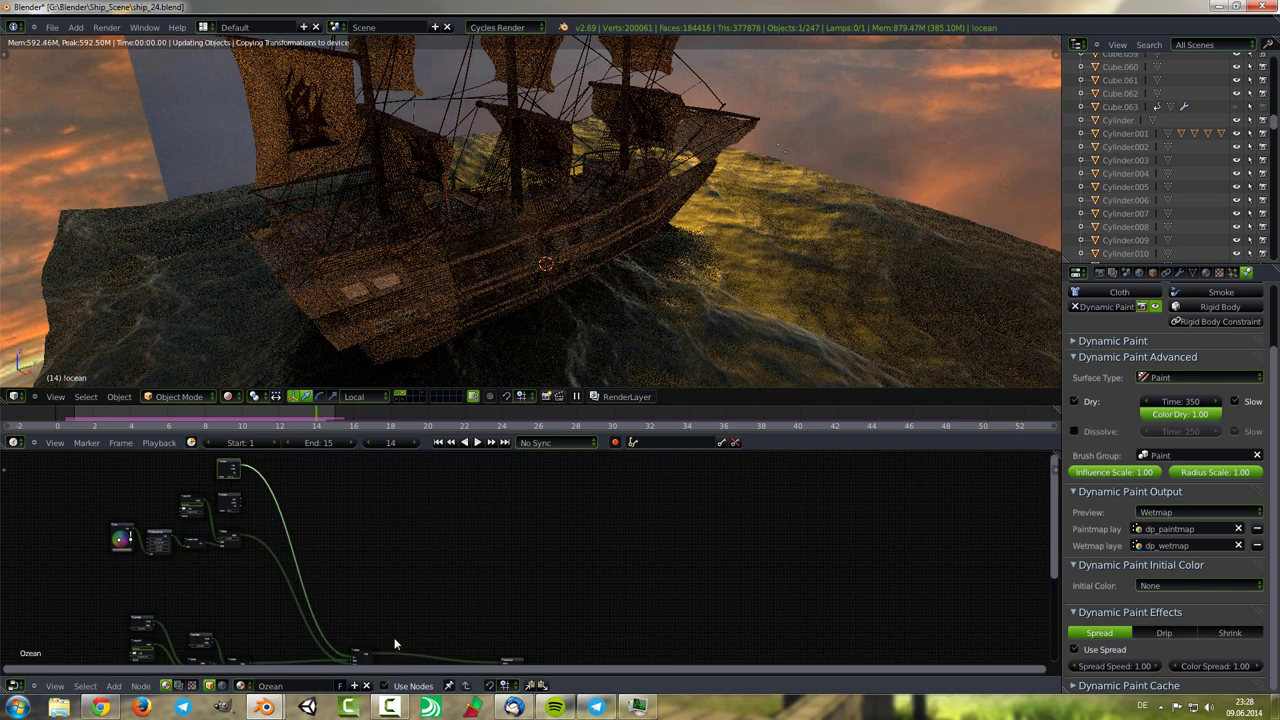
scroll(411, 597, "up", 2)
middle_click_drag(368, 600, 509, 640)
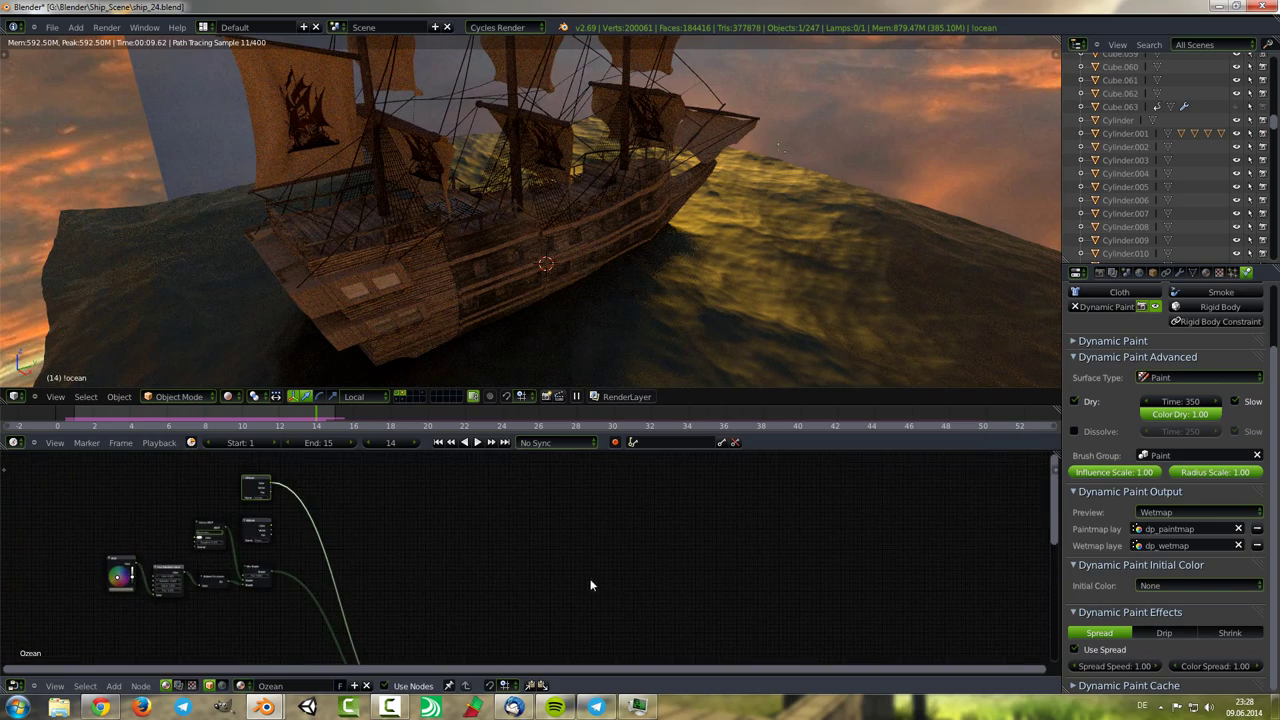
scroll(349, 557, "up", 2)
middle_click_drag(349, 557, 405, 580)
left_click(403, 574)
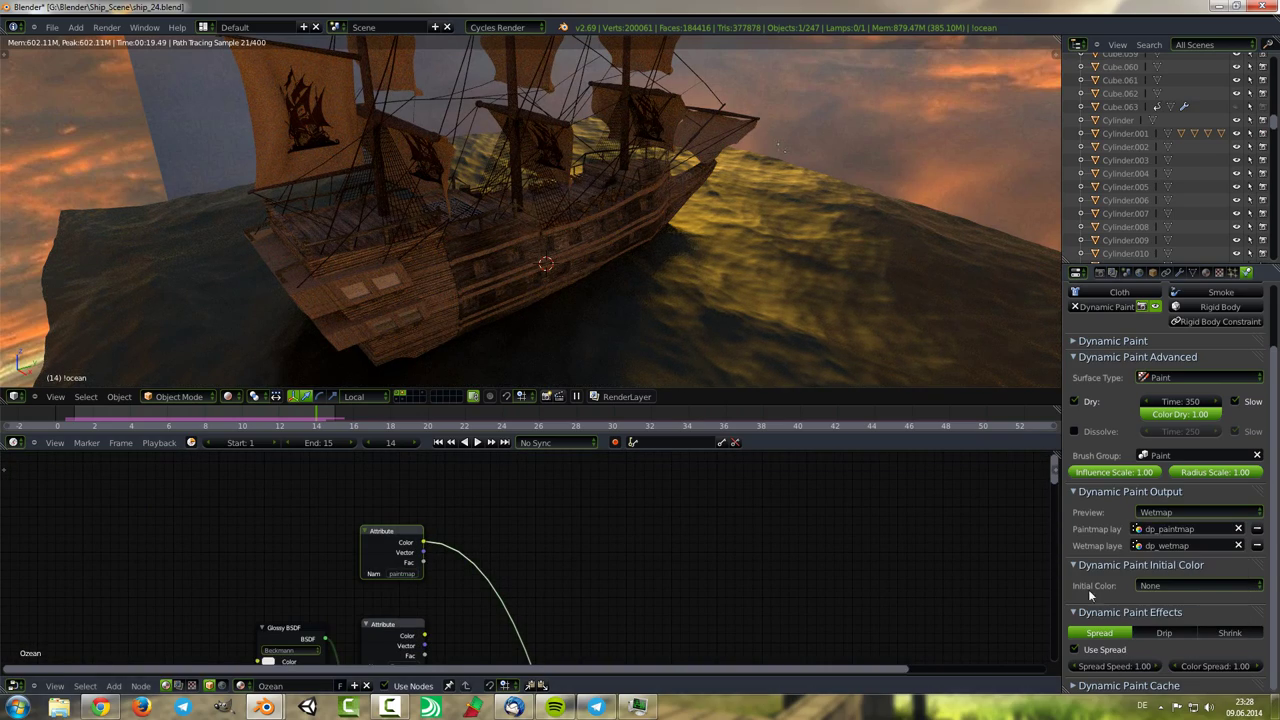
left_click(1180, 545)
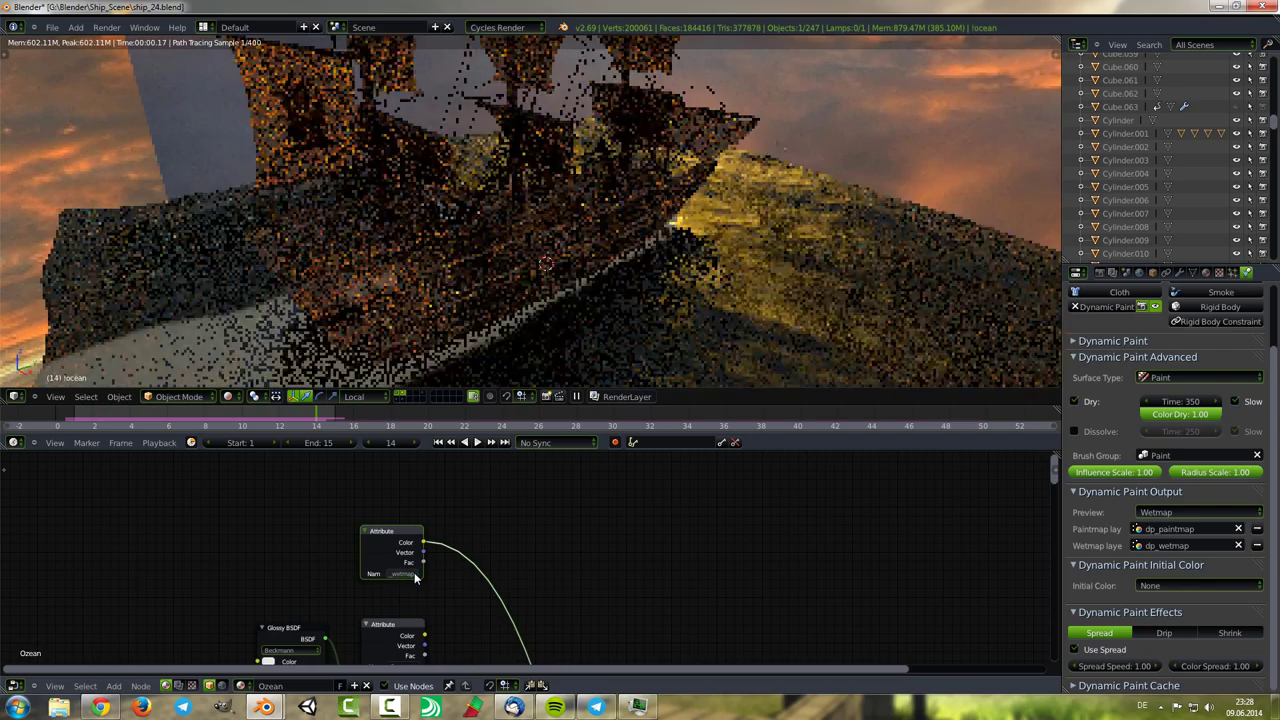
scroll(405, 555, "down", 2)
Add a Mix node set to Add combining the Foam and wetmap attributes.
key("shift+a")
left_click(426, 615)
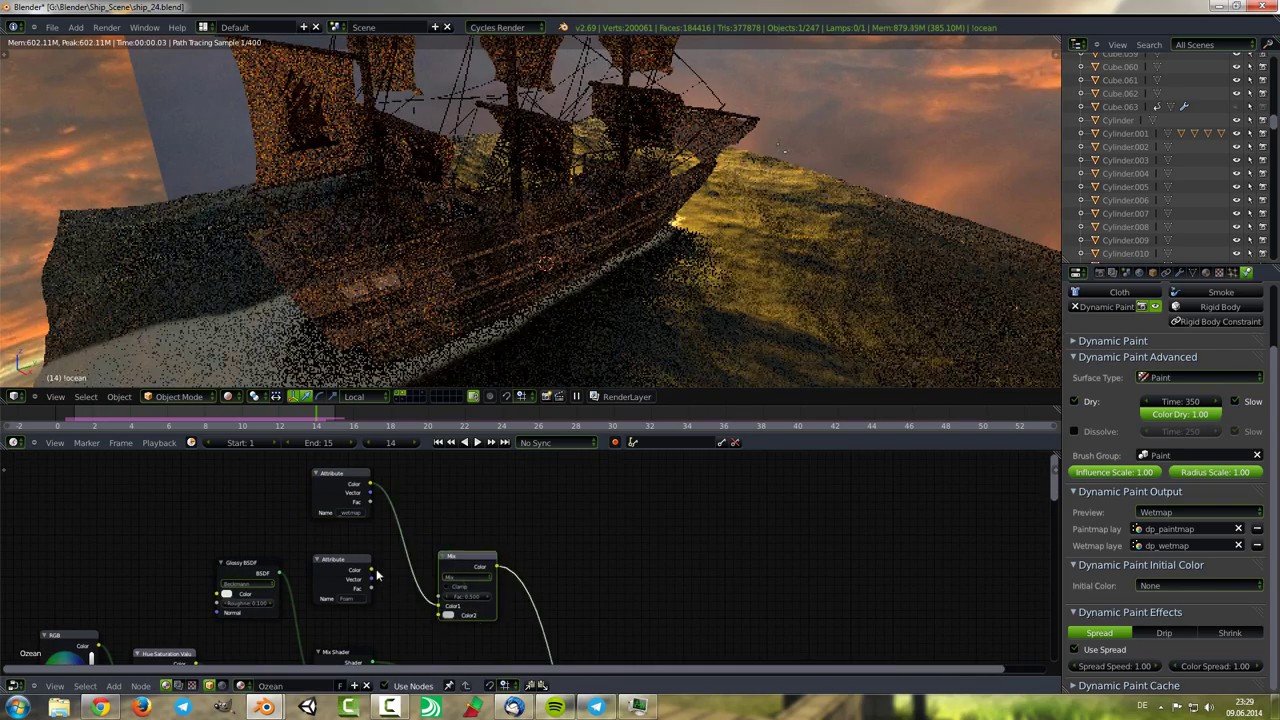
left_click(462, 578)
left_click(449, 559)
middle_click_drag(554, 576, 414, 606)
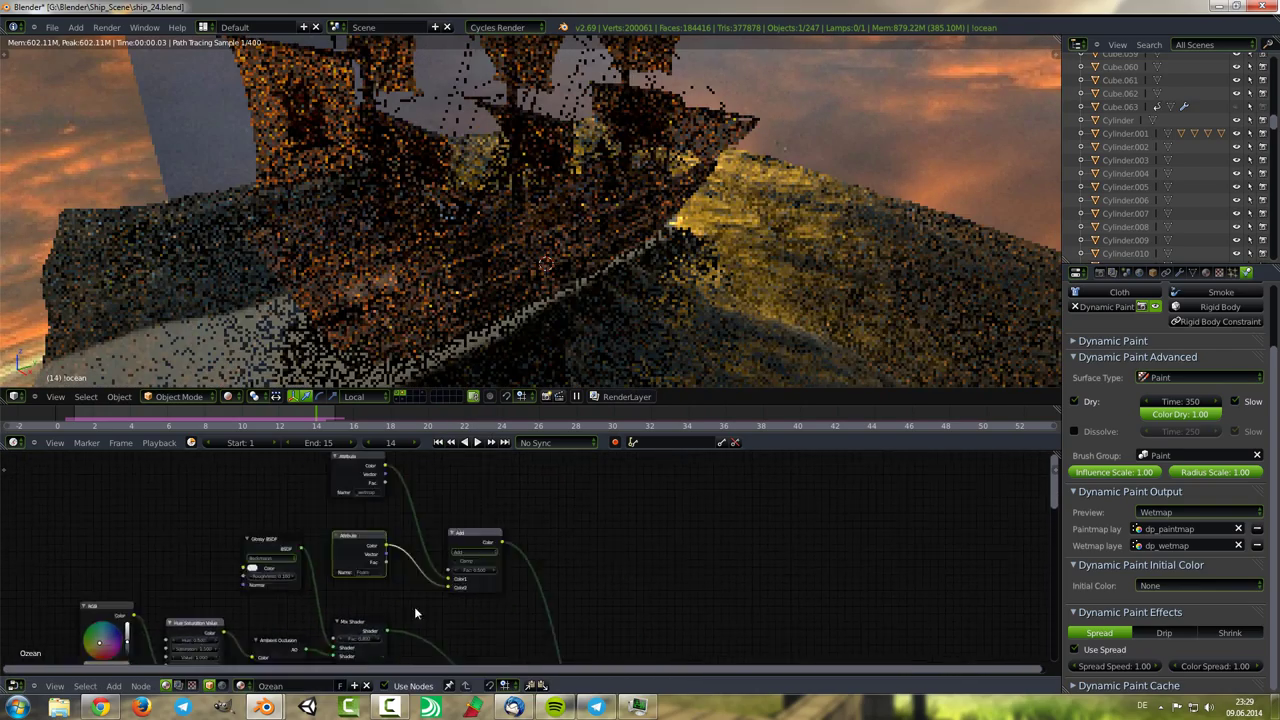
Inspect the node links and add another Mix node below the Add node.
scroll(392, 585, "down", 2)
scroll(423, 492, "down", 3)
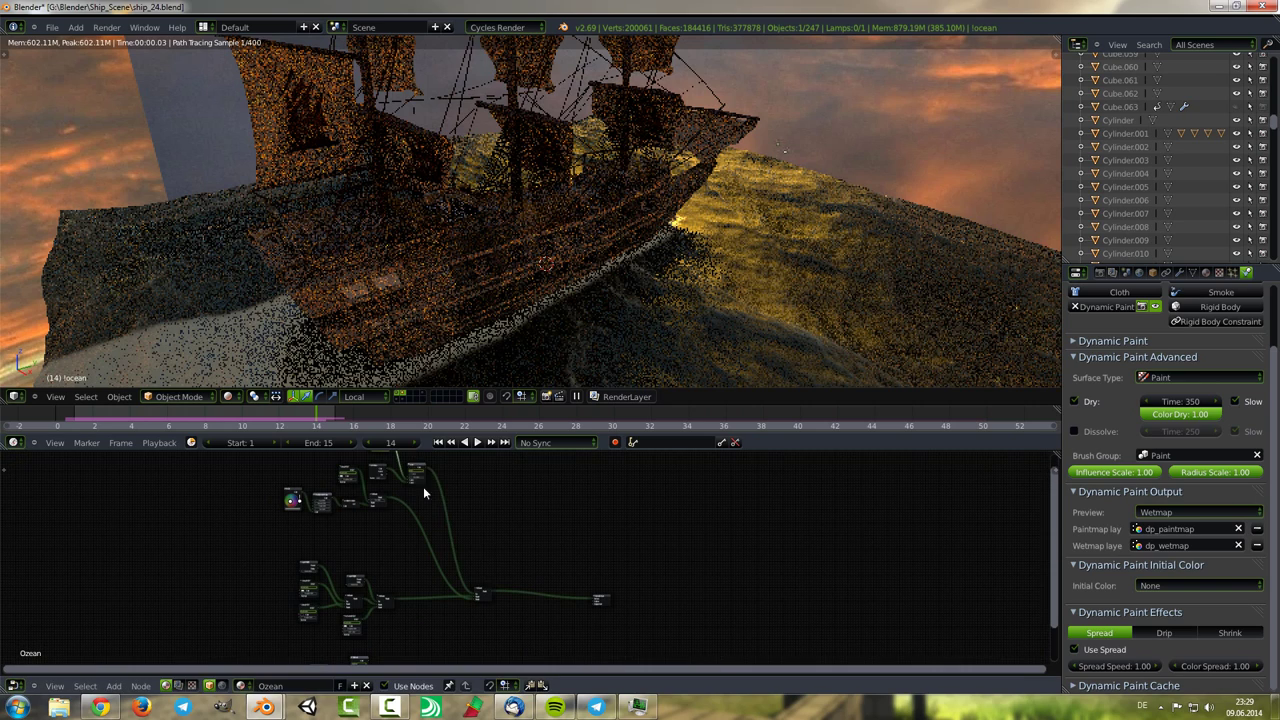
left_click(423, 476)
scroll(400, 510, "up", 3)
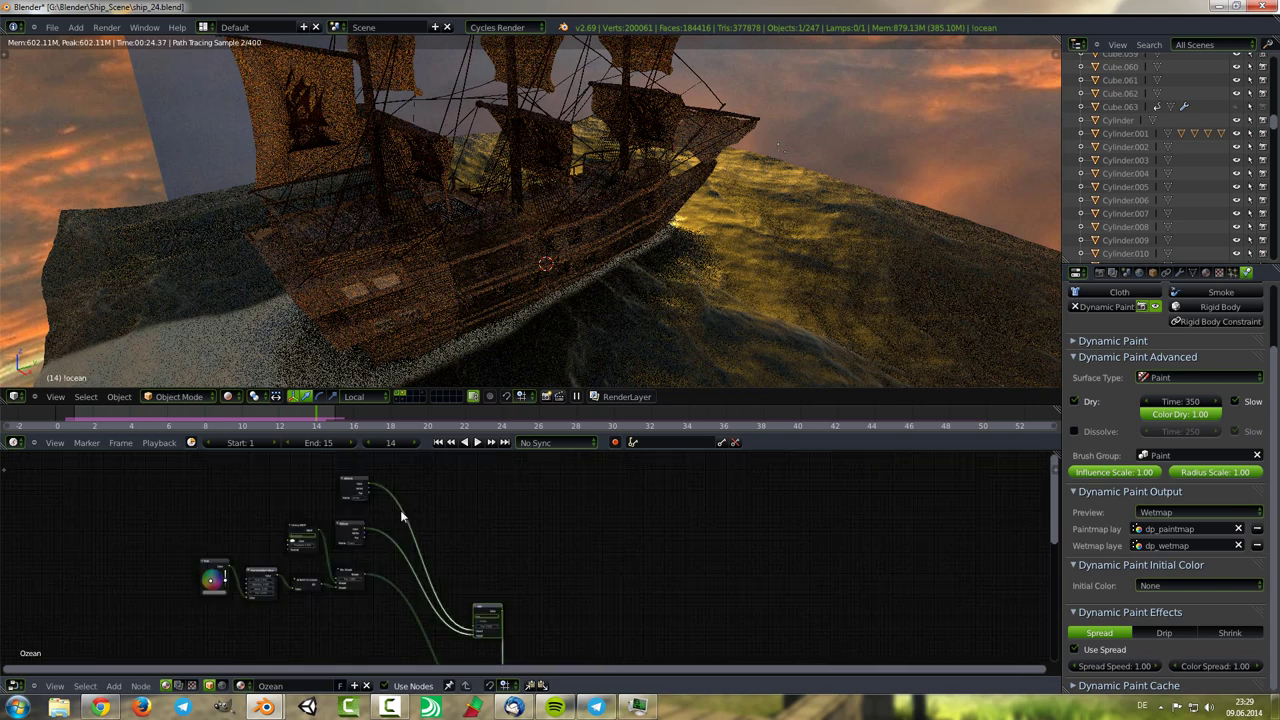
scroll(375, 551, "up", 2)
scroll(375, 551, "down", 2)
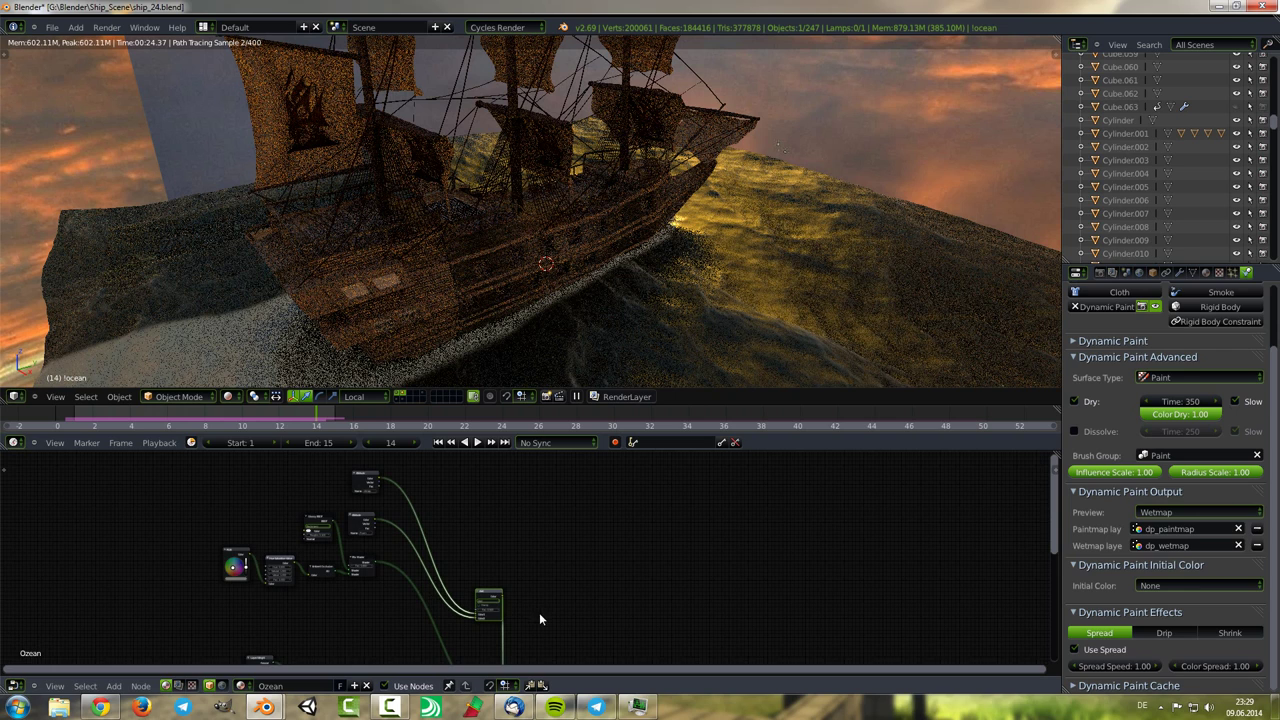
middle_click_drag(539, 612, 489, 572)
scroll(492, 599, "down", 1)
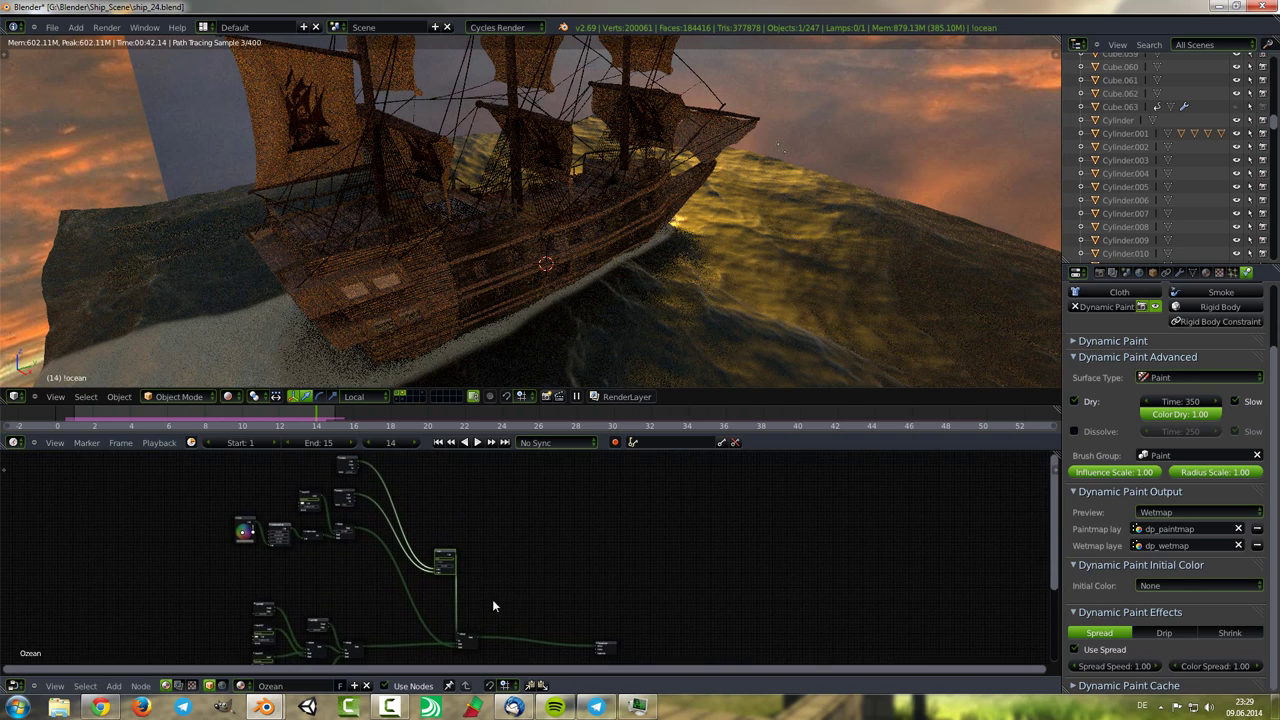
scroll(492, 605, "up", 1)
scroll(492, 605, "up", 2)
scroll(492, 605, "up", 1)
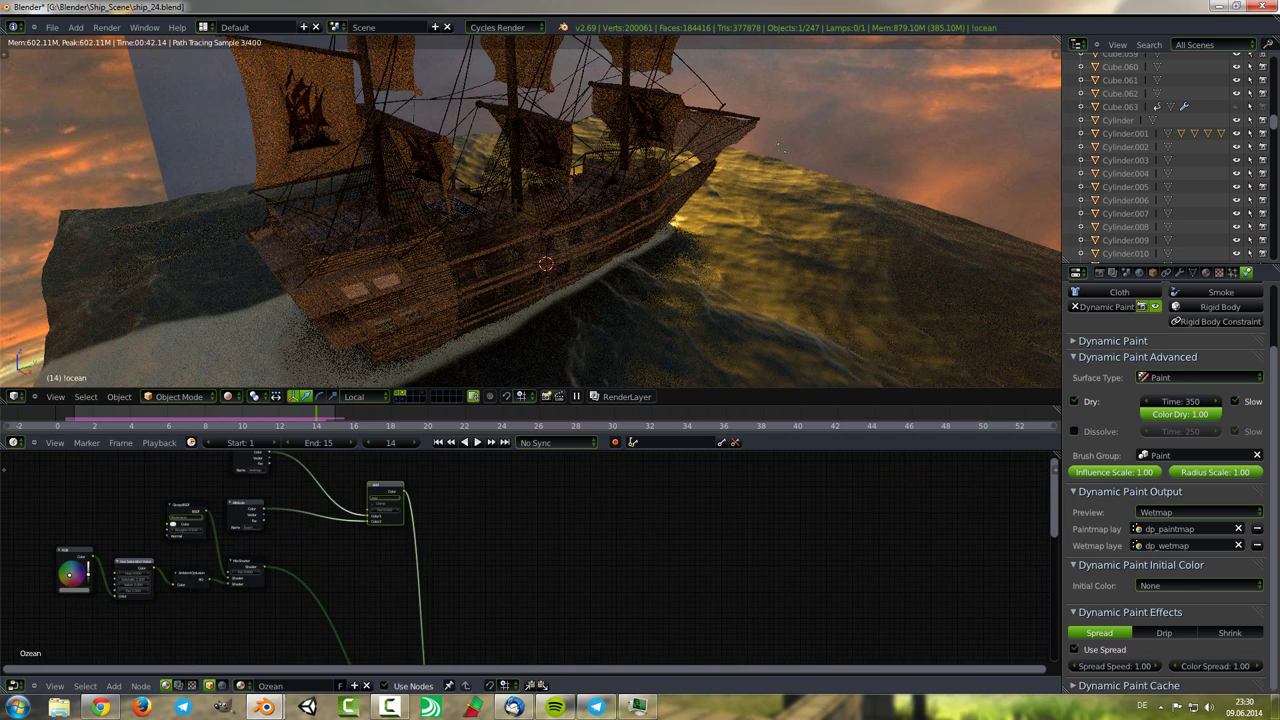
key("shift+a")
left_click(400, 585)
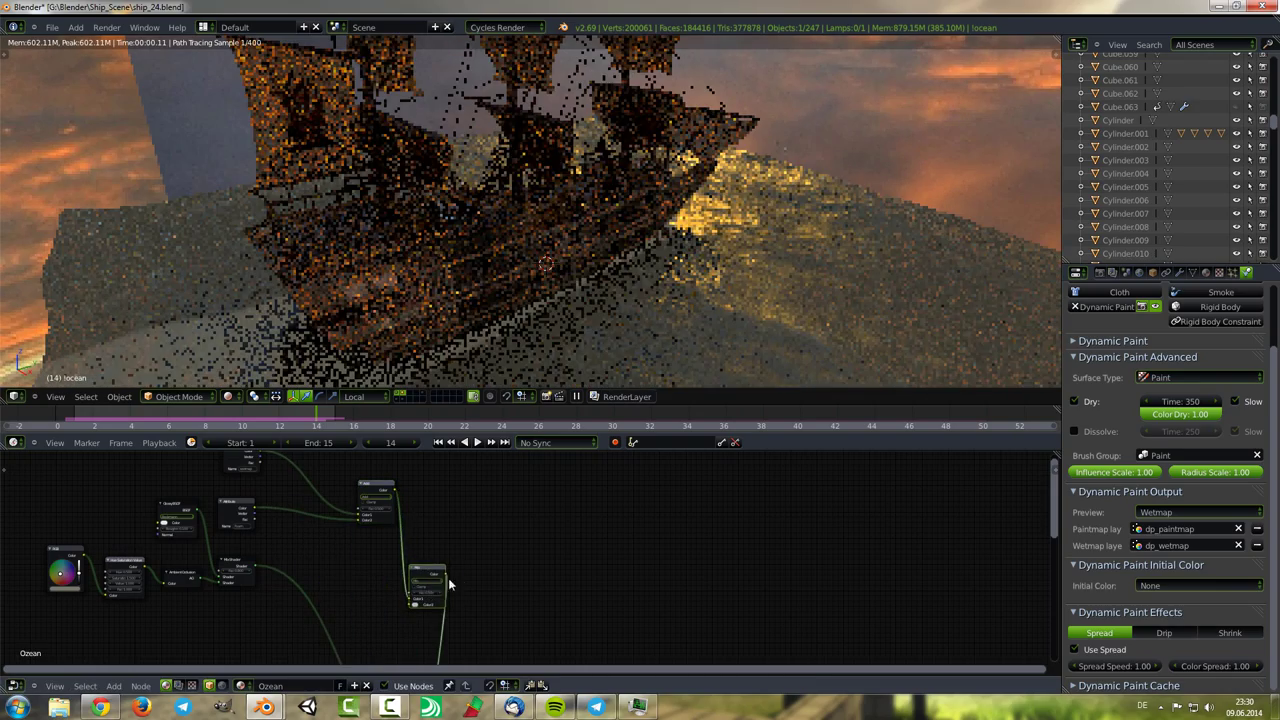
Add a Noise Texture feeding the new Mix node.
scroll(450, 585, "down", 1)
key("shift+a")
left_click(477, 454)
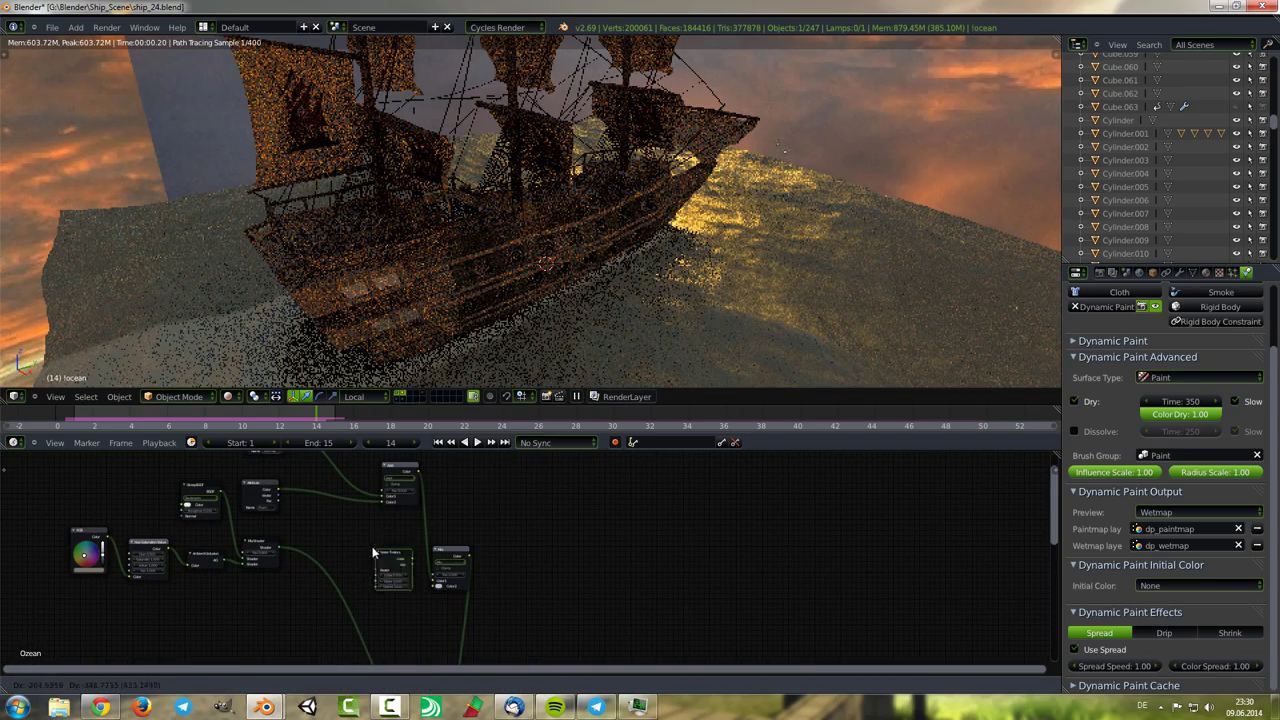
left_click(397, 579)
scroll(397, 579, "up", 3)
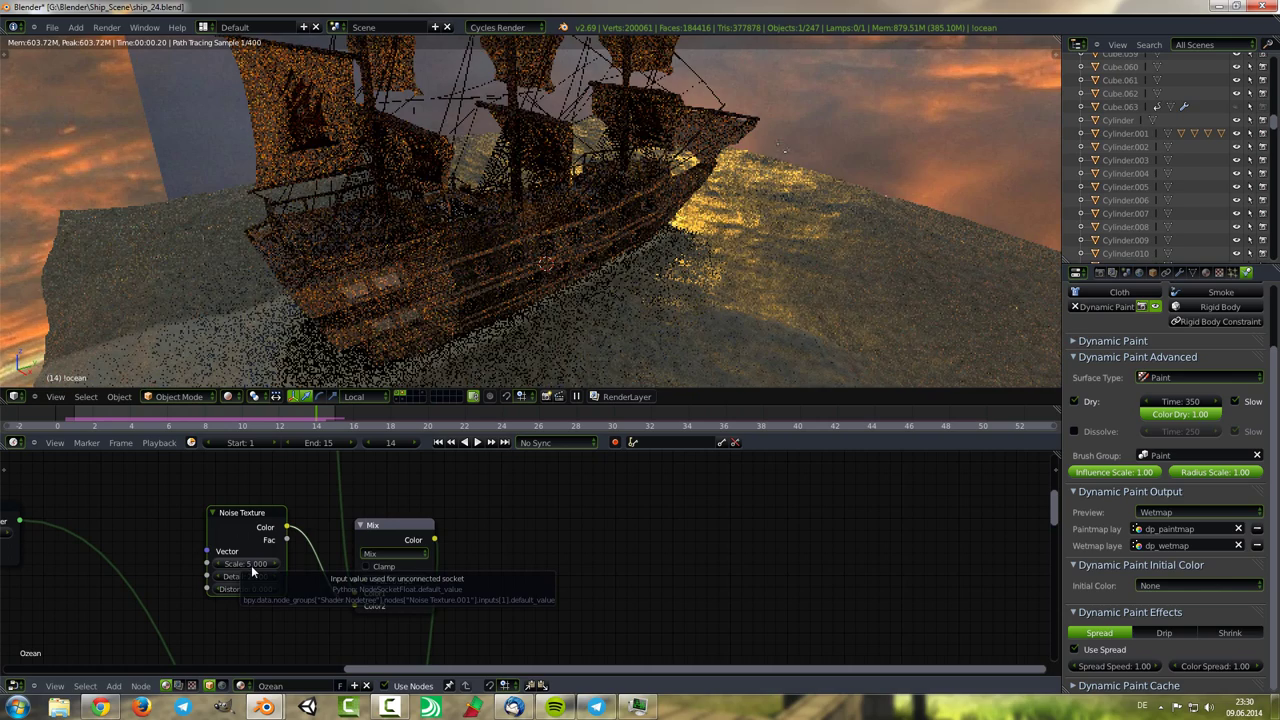
scroll(251, 565, "down", 1)
middle_click_drag(251, 565, 369, 578)
Drive the noise with Texture Coordinate Object at scale 3 and set the Mix to Subtract.
key("shift+a")
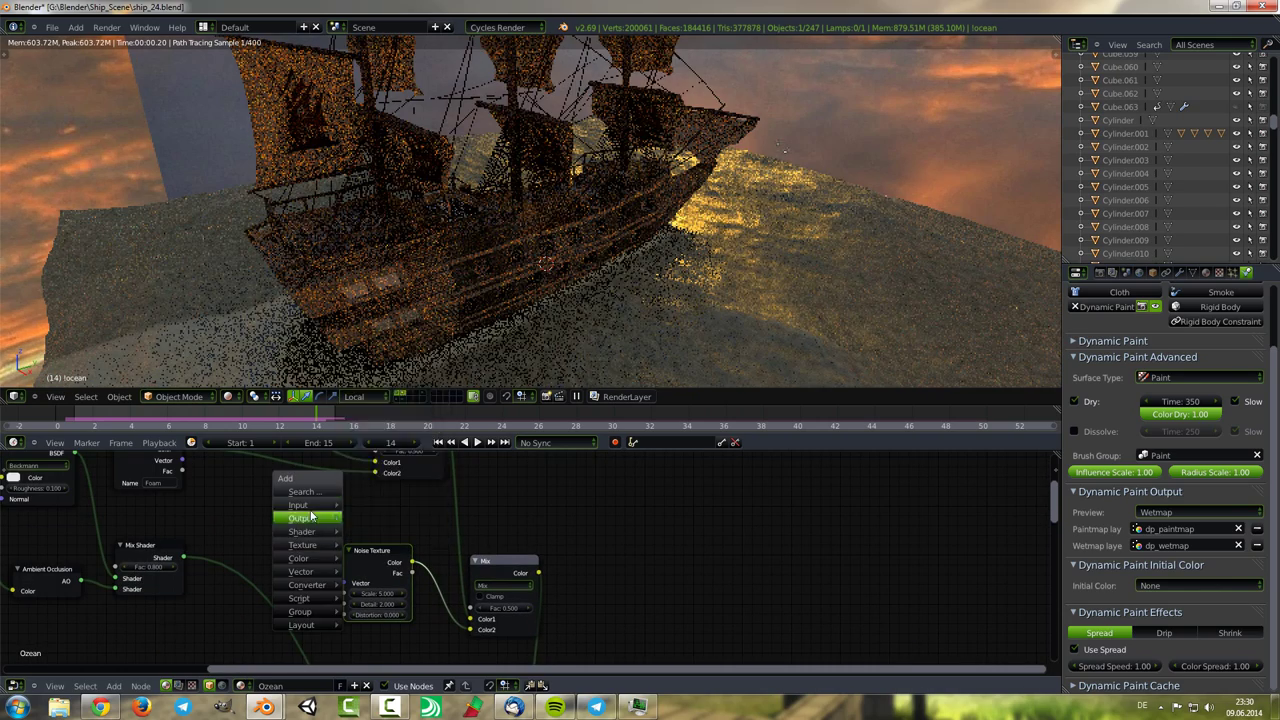
mouse_move(298, 505)
left_click(390, 470)
left_click_drag(358, 597, 378, 593)
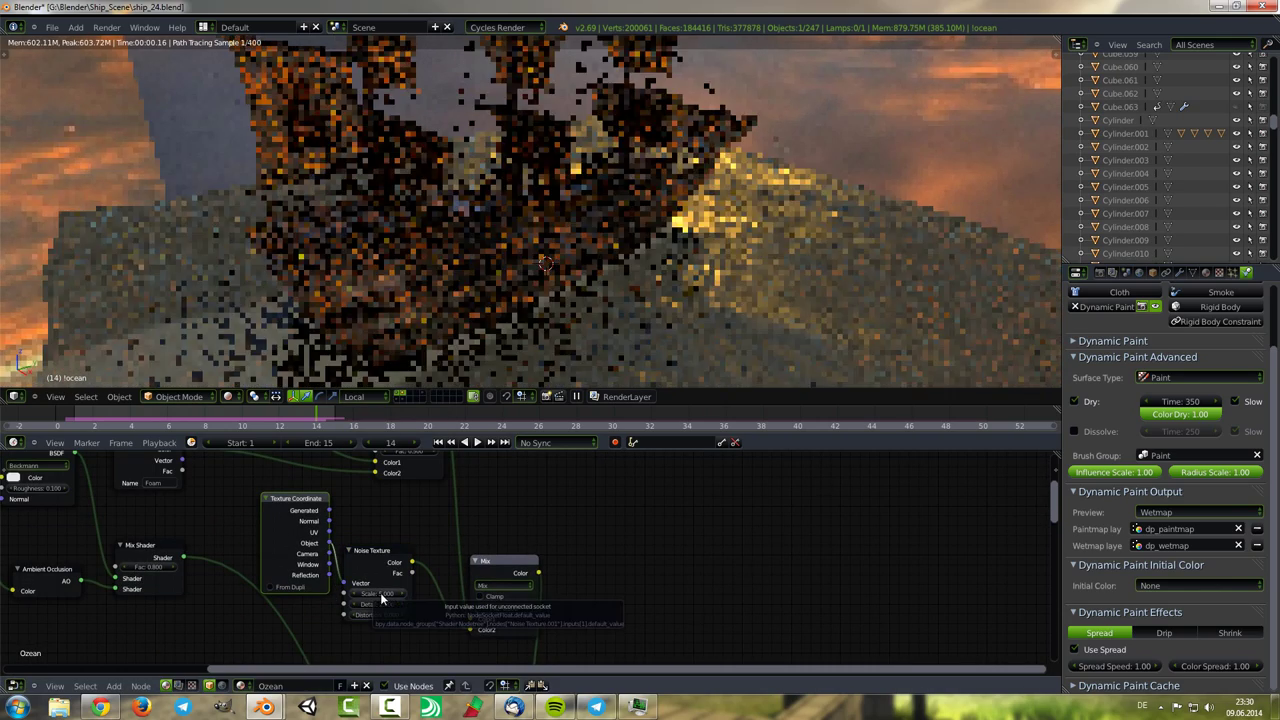
middle_click_drag(390, 568, 325, 584)
left_click(490, 545)
left_click(490, 497)
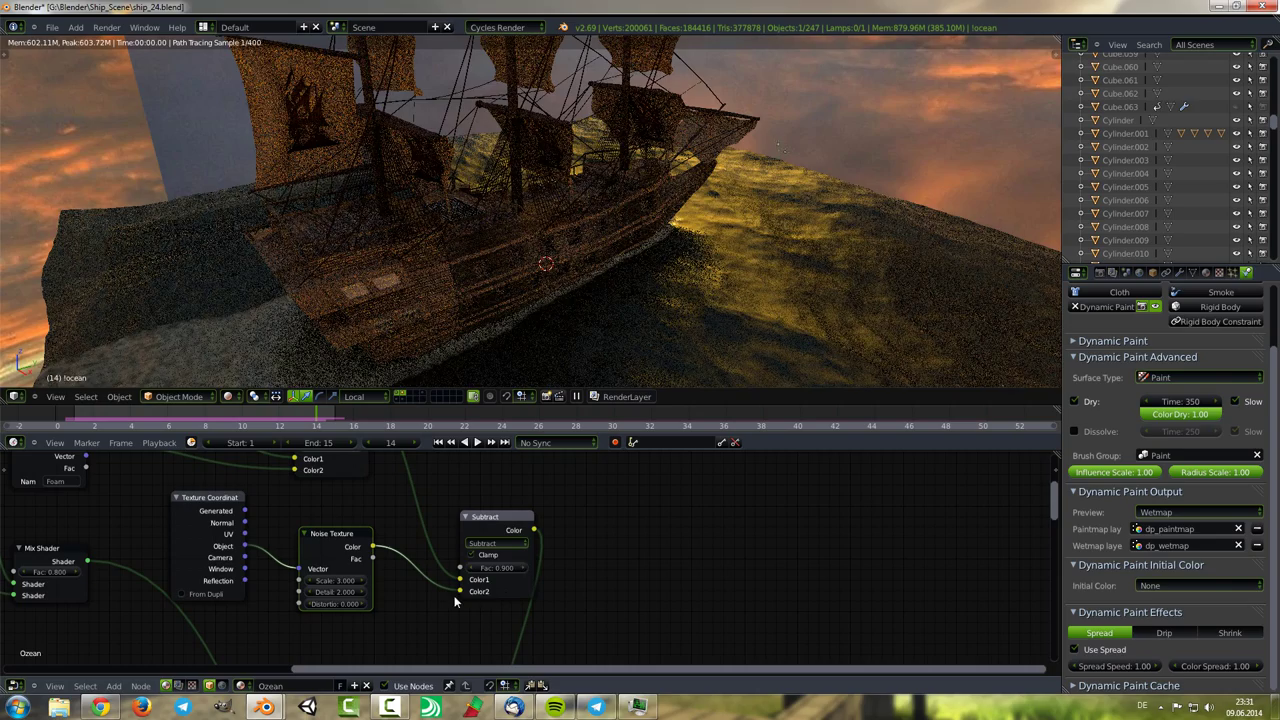
scroll(540, 610, "down", 3)
scroll(540, 622, "down", 2)
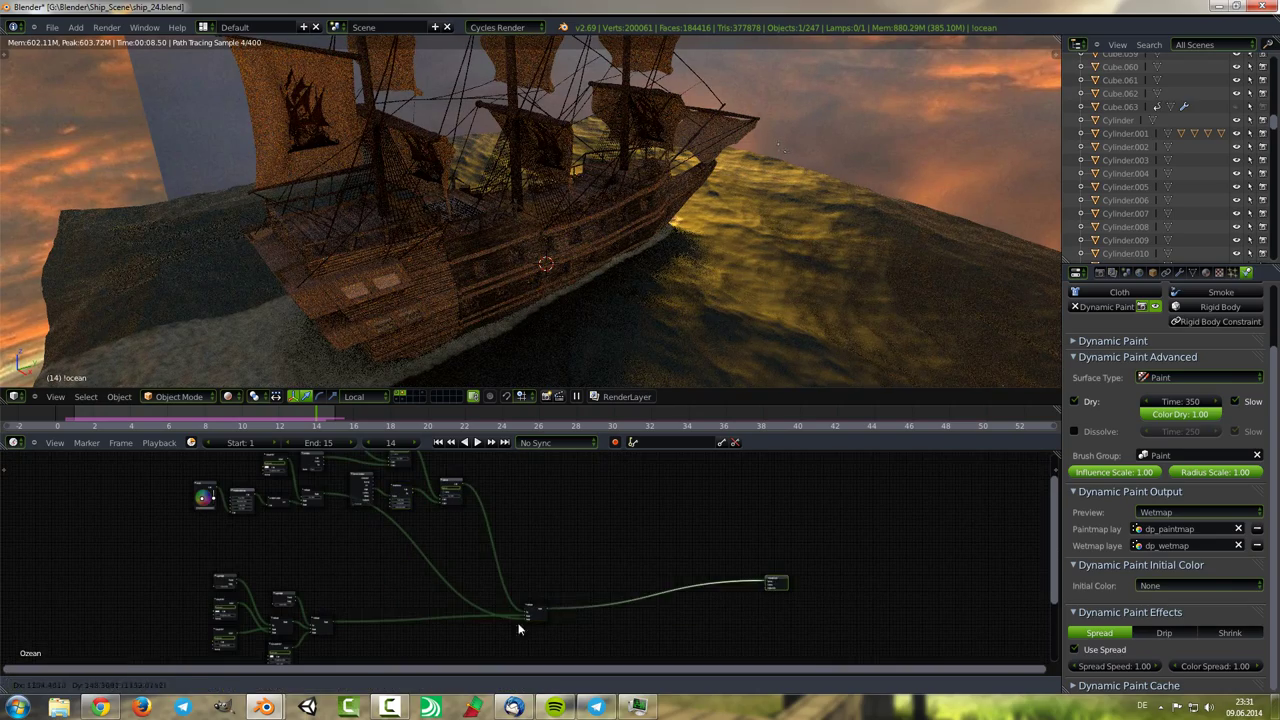
Detach the existing link into the final Mix Shader's input.
scroll(519, 628, "up", 2)
scroll(460, 615, "up", 1)
scroll(411, 606, "up", 1)
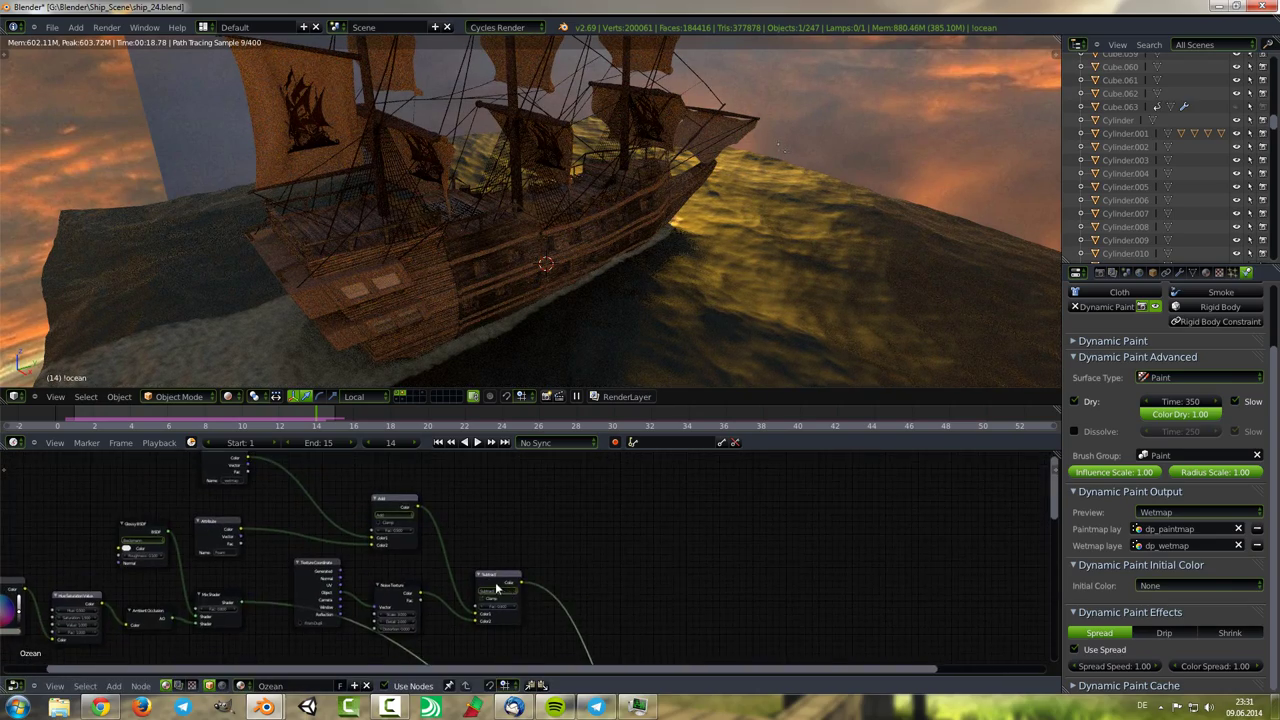
scroll(497, 590, "down", 1)
middle_click_drag(497, 590, 323, 510)
left_click_drag(474, 622, 436, 565)
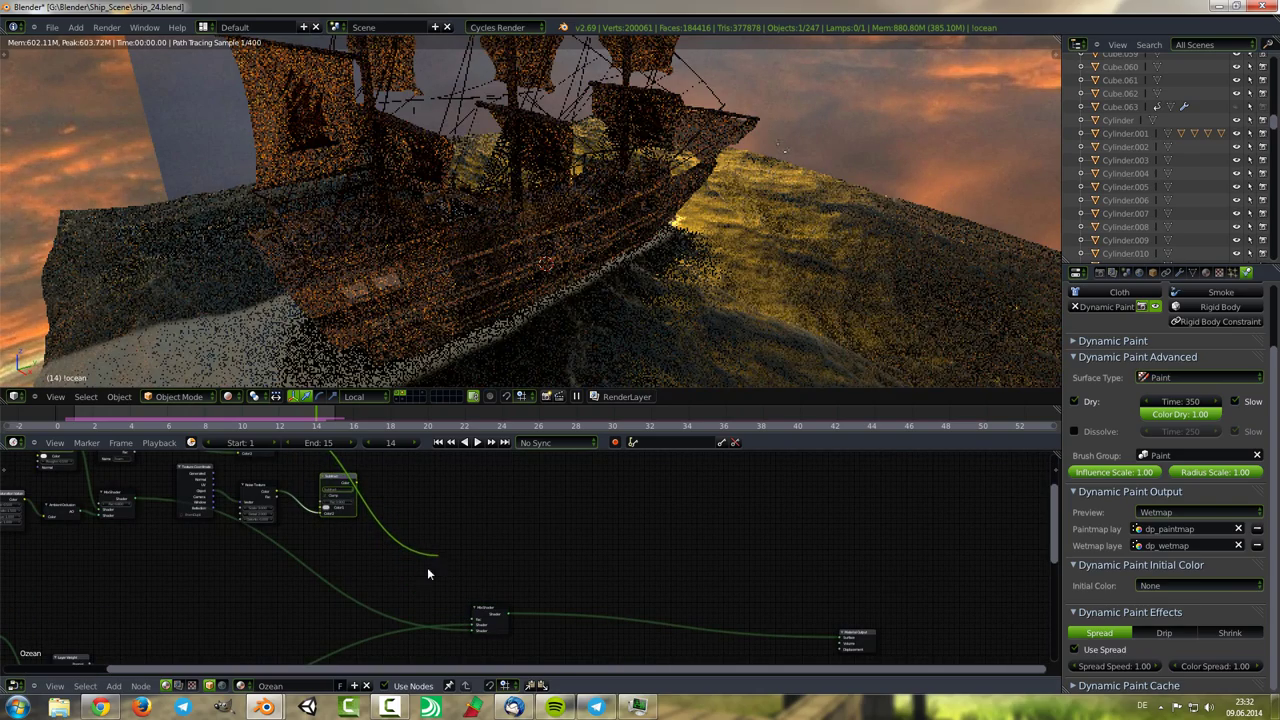
middle_click_drag(393, 514, 353, 534)
Place a Mix node below the Subtract node and set its blend mode to Add.
key("shift+a")
key("Escape")
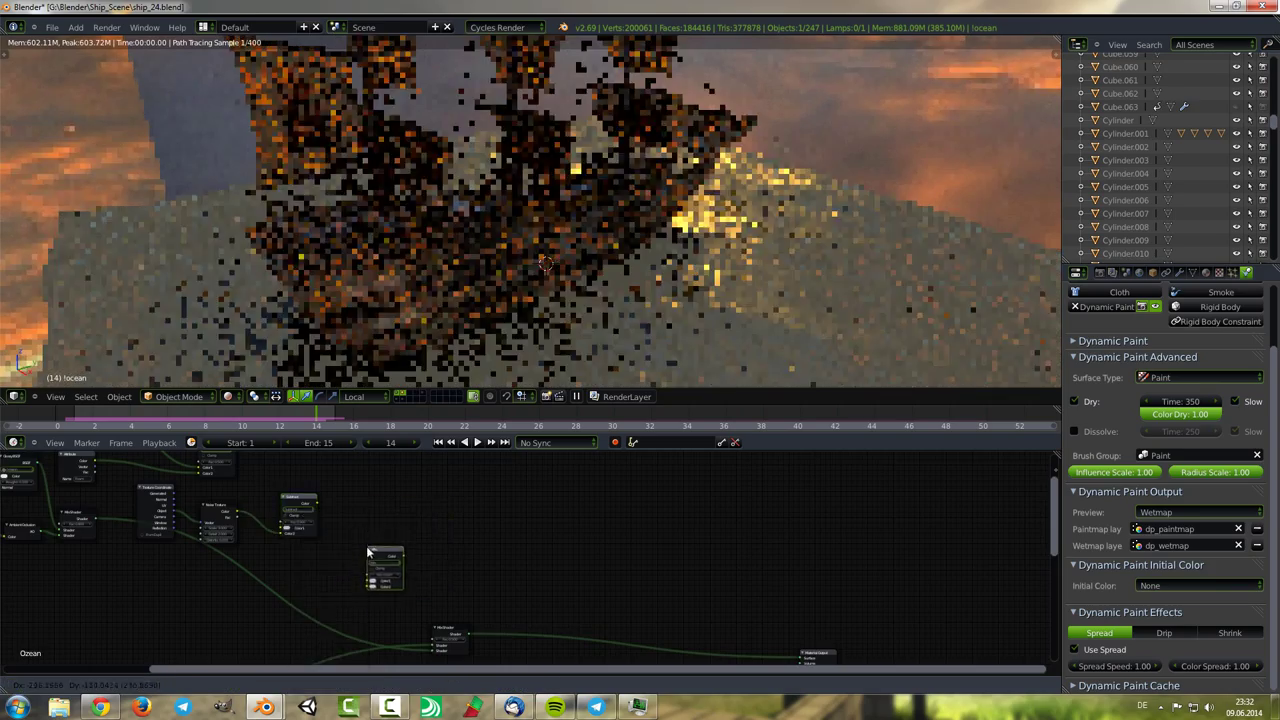
middle_click_drag(271, 473, 281, 518)
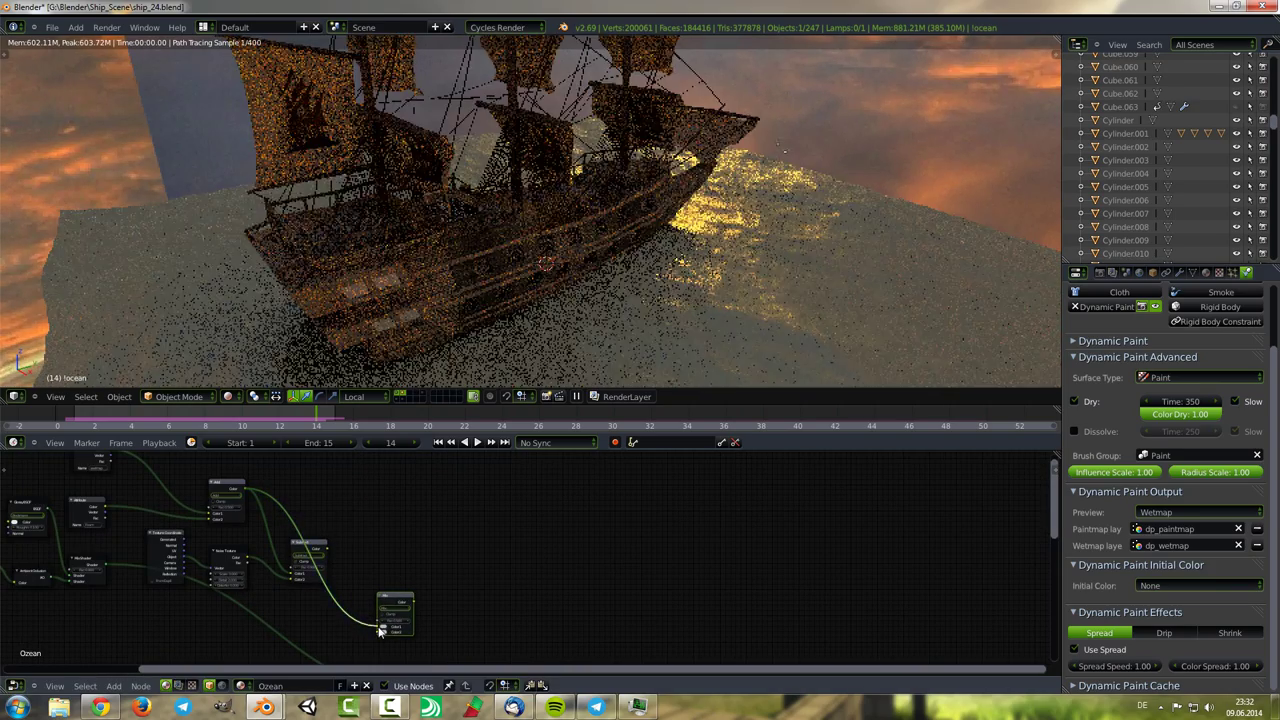
scroll(418, 641, "up", 1)
left_click(376, 598)
left_click(376, 598)
scroll(371, 537, "down", 2)
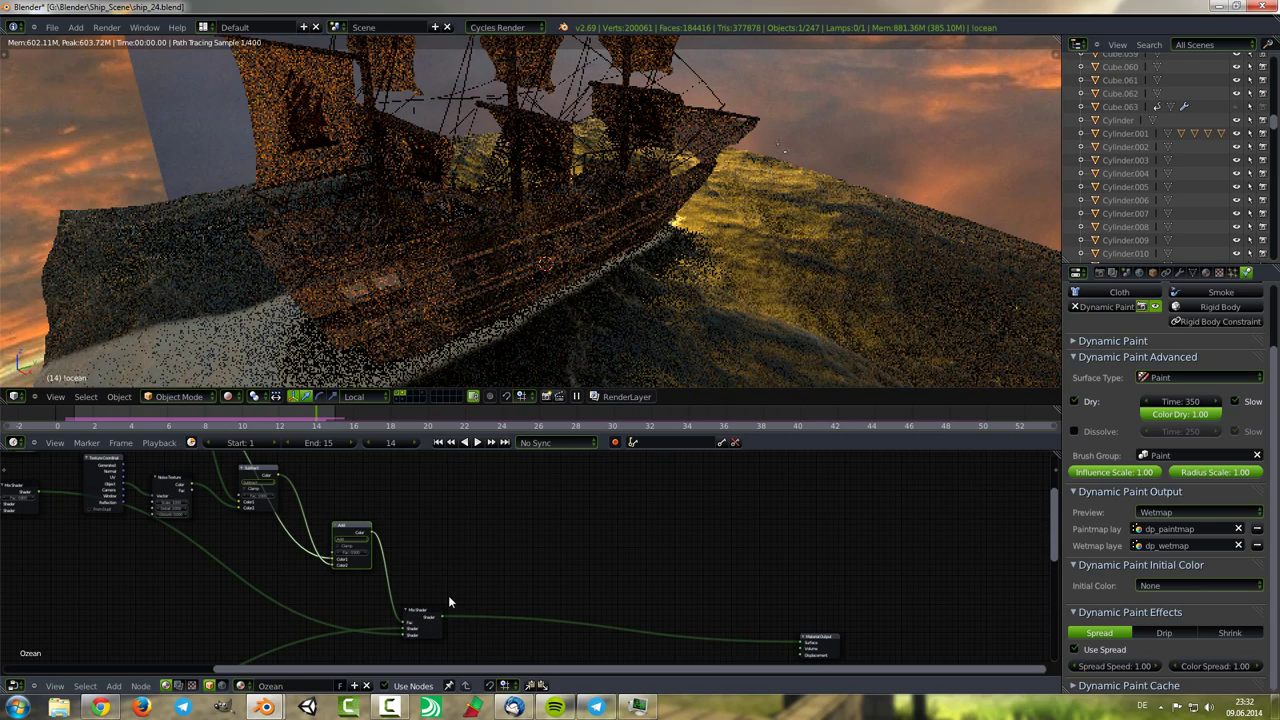
scroll(300, 597, "up", 1)
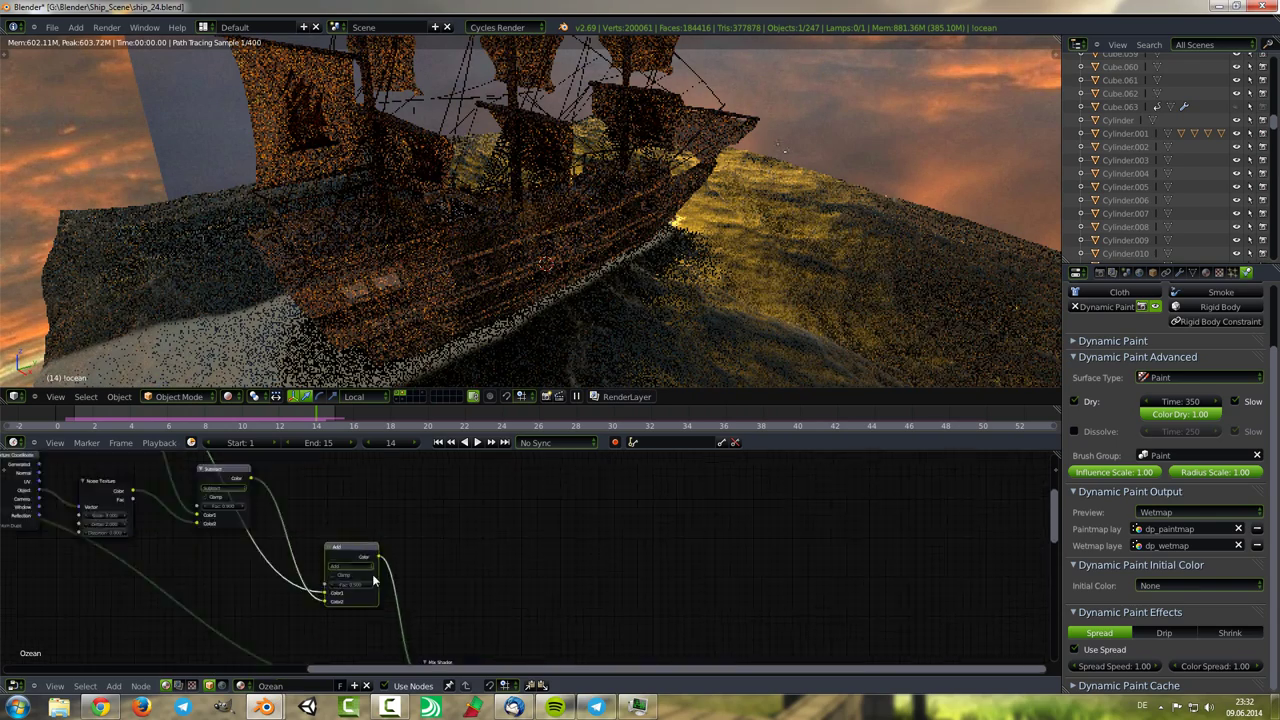
scroll(358, 552, "up", 2)
scroll(450, 545, "down", 1)
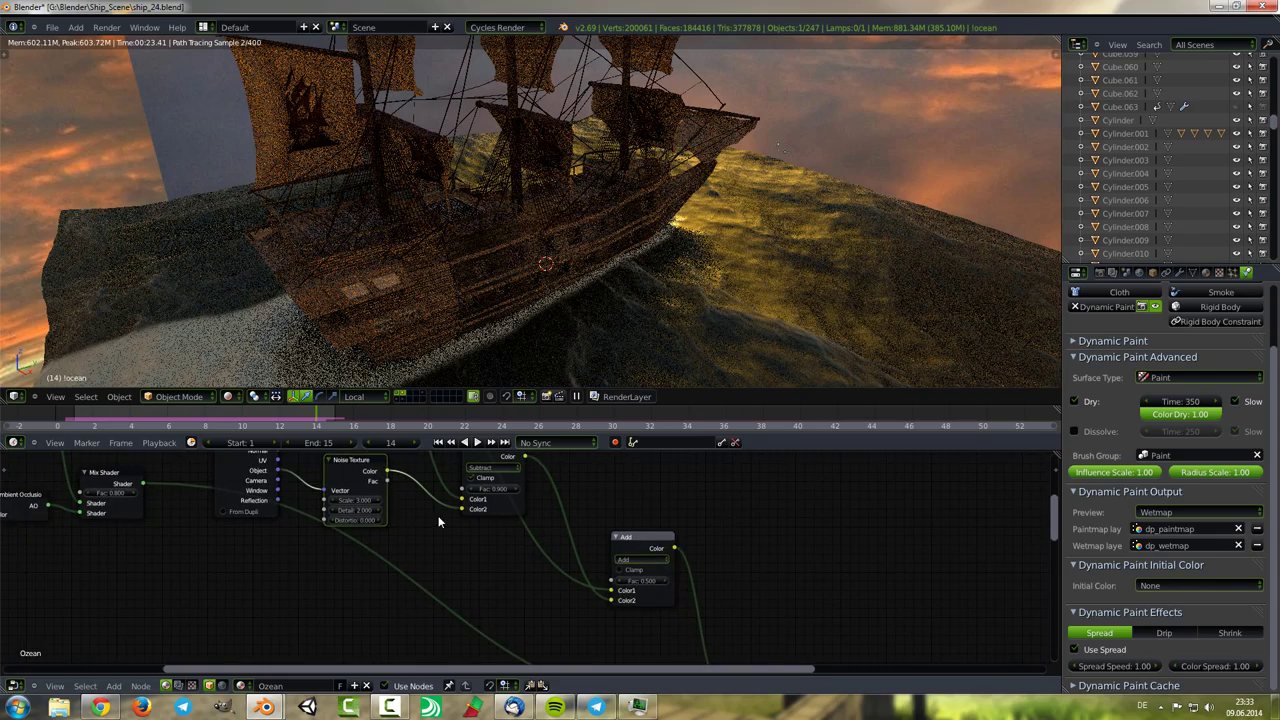
Place the duplicated Noise Texture below the original, restoring it after an accidental delete.
left_click(423, 636)
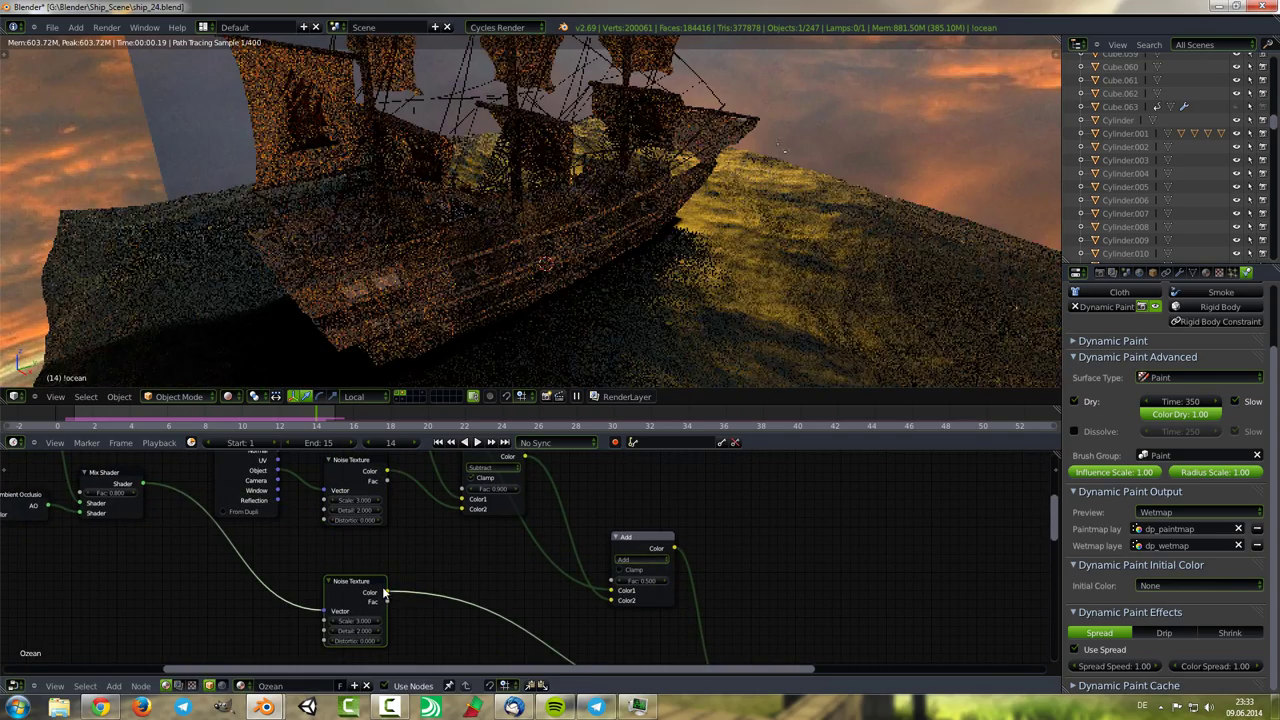
key("x")
scroll(573, 551, "down", 1)
scroll(573, 551, "down", 1)
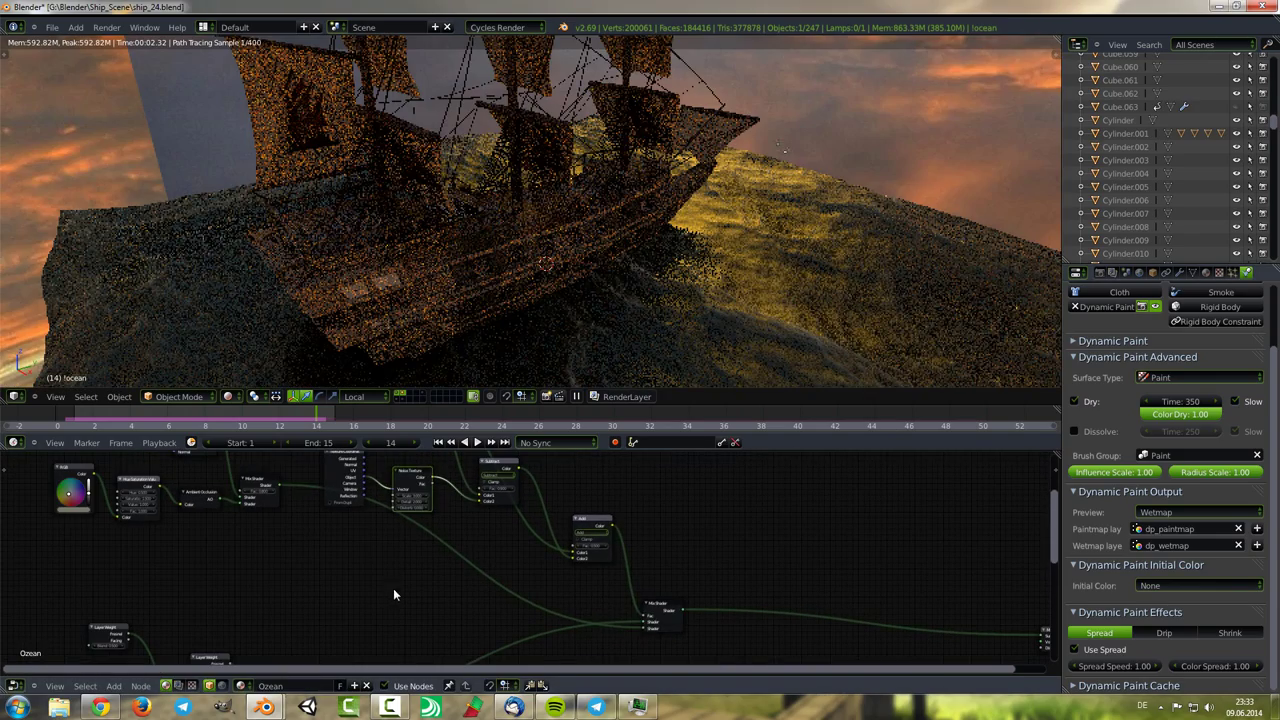
key("ctrl+z")
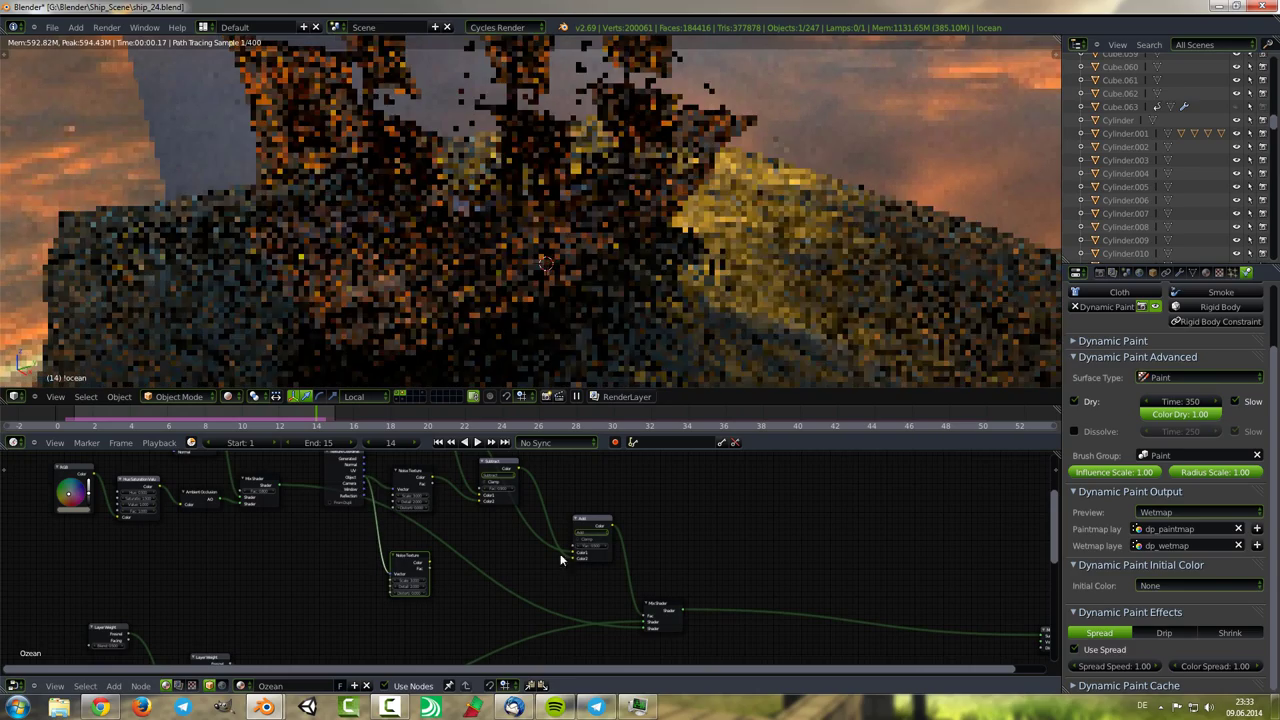
Replace the Add node with a Subtract MixRGB node fed by the first mask and driving the Mix Shader.
left_click(593, 522)
key("x")
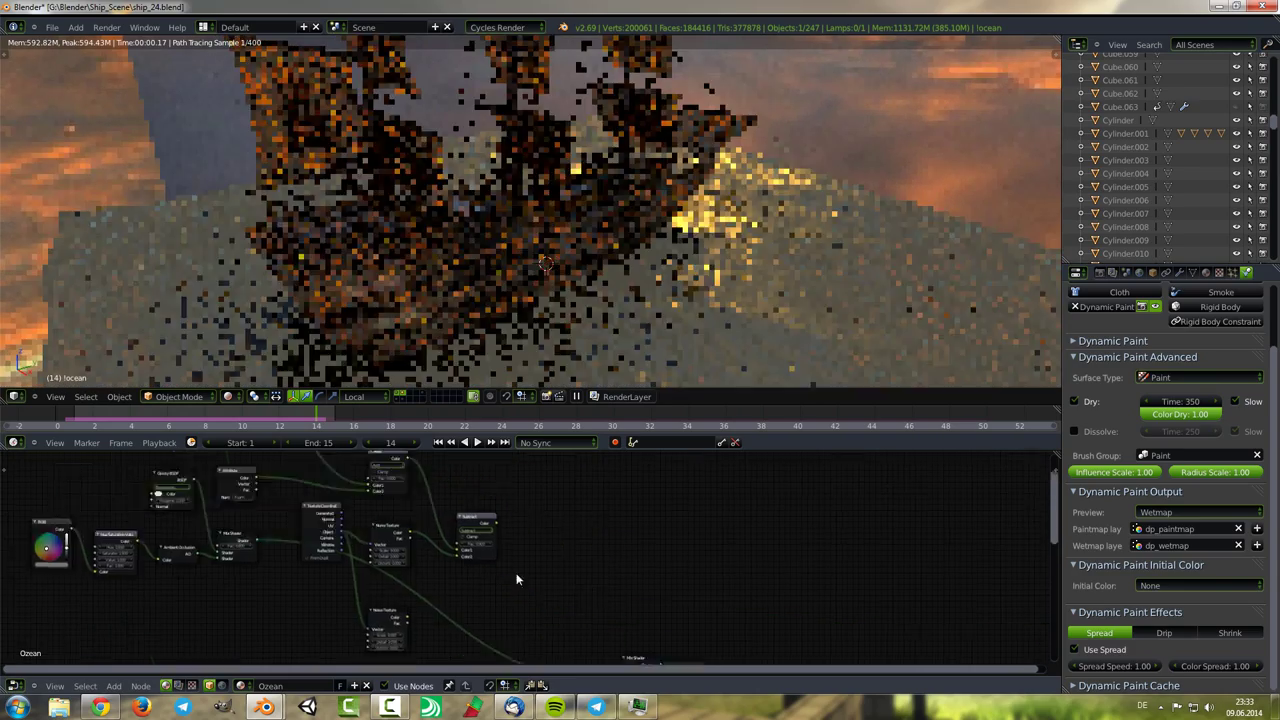
scroll(485, 540, "down", 3, "ctrl")
key("shift+a")
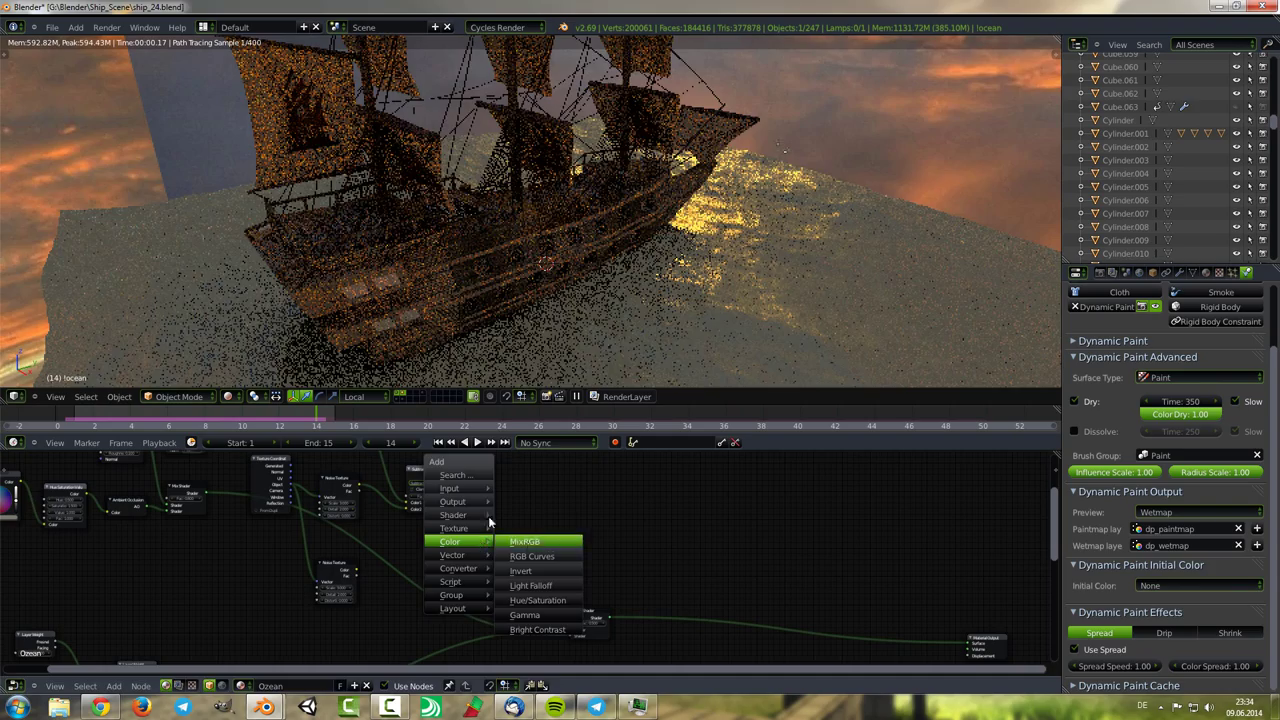
left_click(525, 541)
left_click(500, 540)
left_click_drag(486, 553, 446, 477)
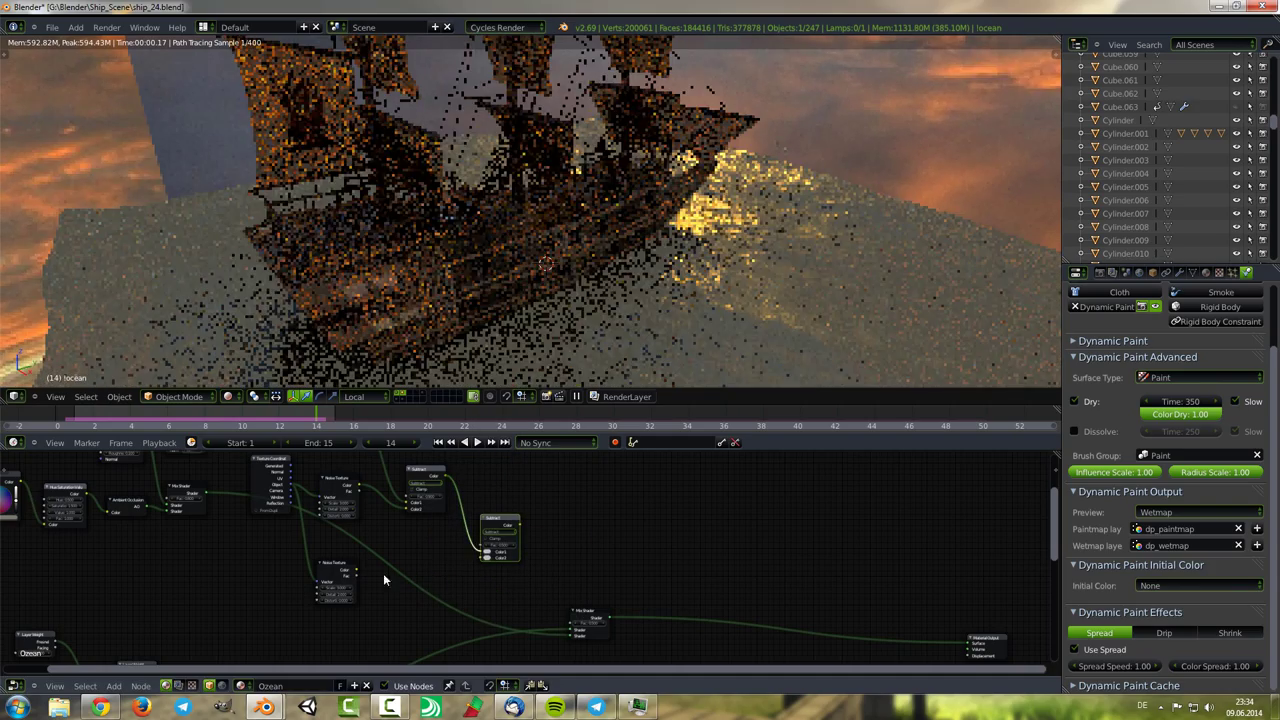
scroll(255, 612, "up", 2)
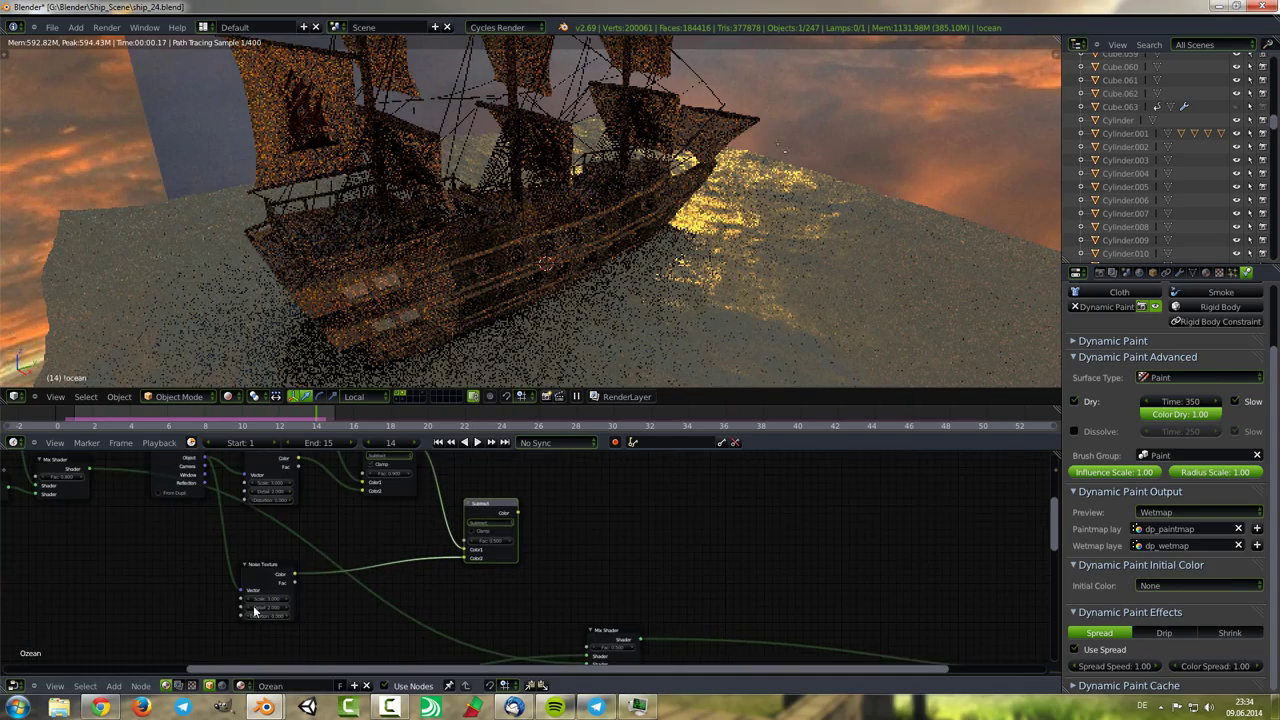
left_click_drag(517, 512, 587, 650)
mouse_move(542, 547)
middle_mouse_down()
mouse_move(520, 565)
mouse_move(528, 525)
middle_mouse_up()
Add a Hue Saturation Value node after the new noise, with brightness 0.500.
key("shift+a")
left_click(280, 588)
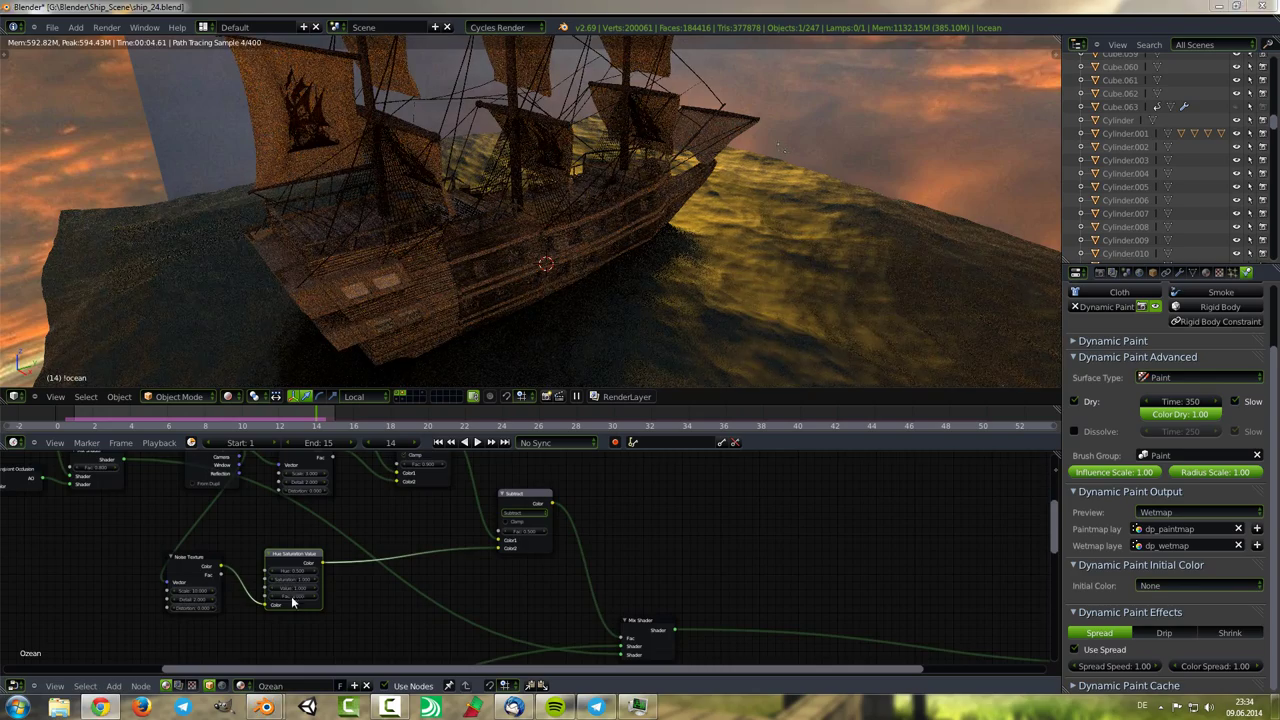
scroll(333, 603, "up", 1)
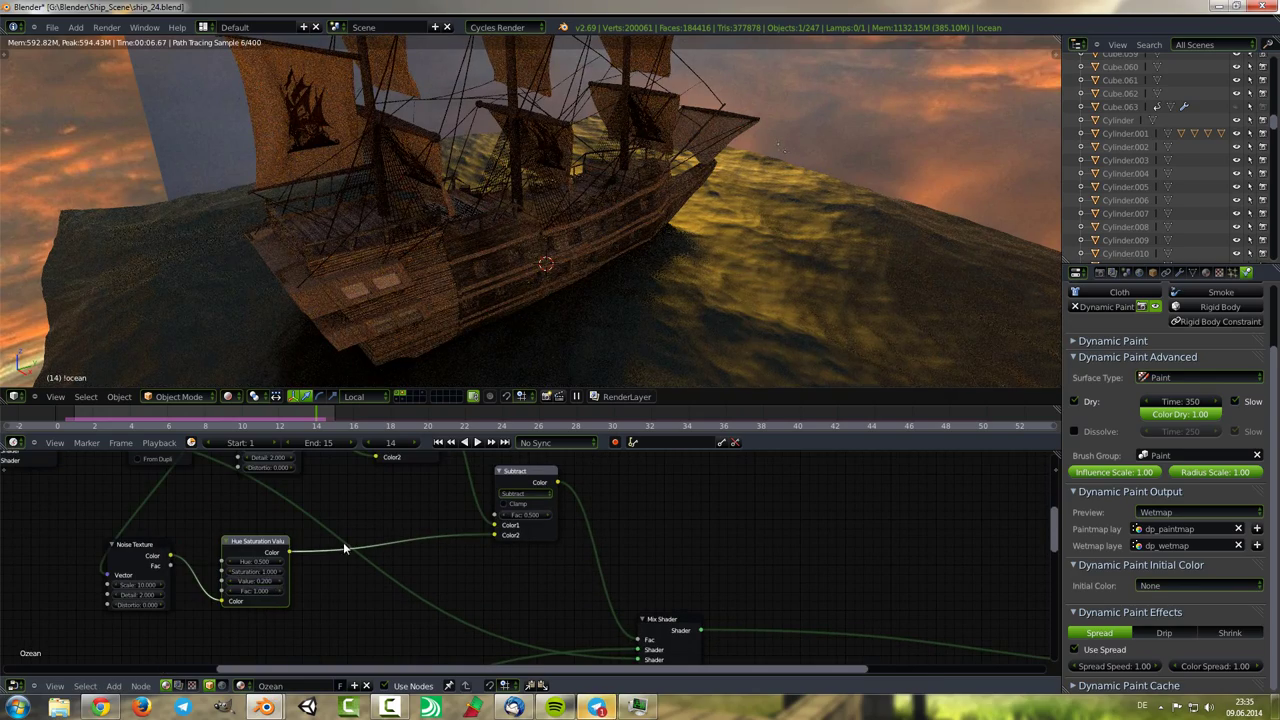
mouse_move(343, 542)
middle_mouse_down()
mouse_move(229, 622)
mouse_move(360, 574)
middle_mouse_up()
left_click_drag(440, 529, 470, 529)
mouse_move(470, 529)
middle_mouse_down()
mouse_move(469, 585)
mouse_move(537, 550)
mouse_move(533, 570)
middle_mouse_up()
scroll(470, 592, "down", 3)
scroll(229, 575, "down", 2)
middle_click_drag(229, 575, 477, 537)
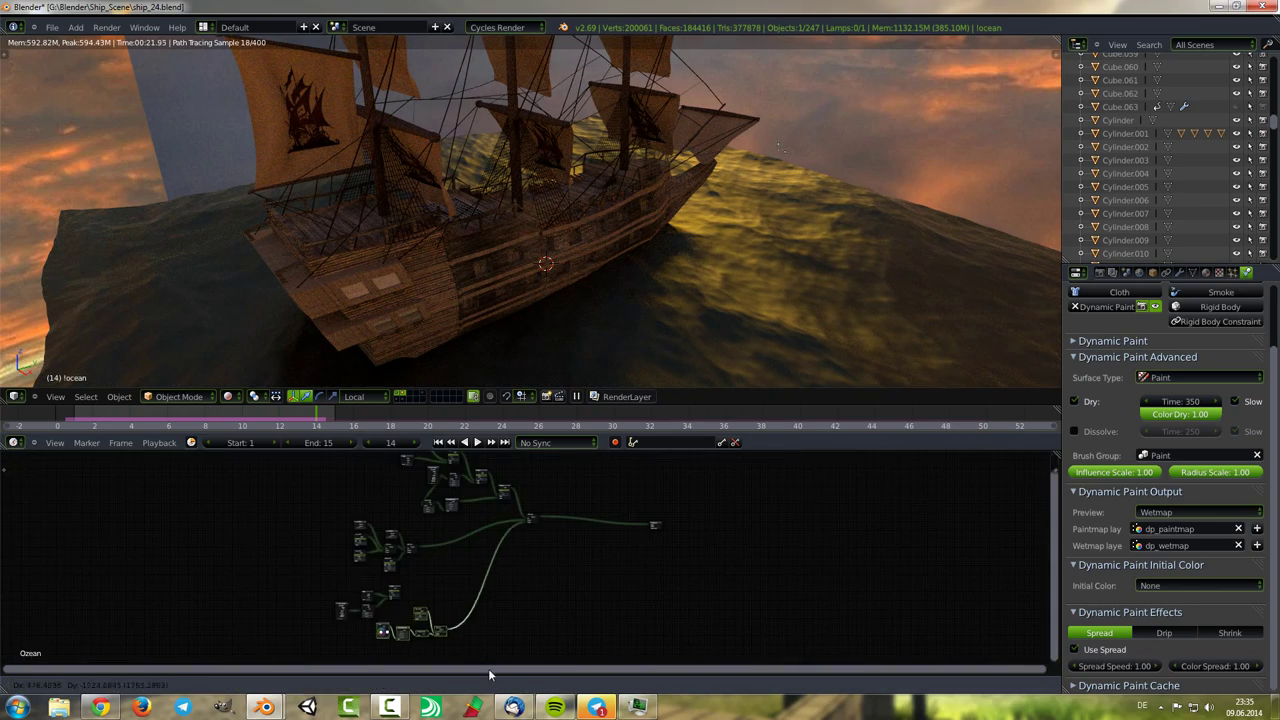
Select the foam-mask node cluster and frame all material nodes in view.
left_click_drag(411, 604, 411, 604)
scroll(481, 527, "up", 2)
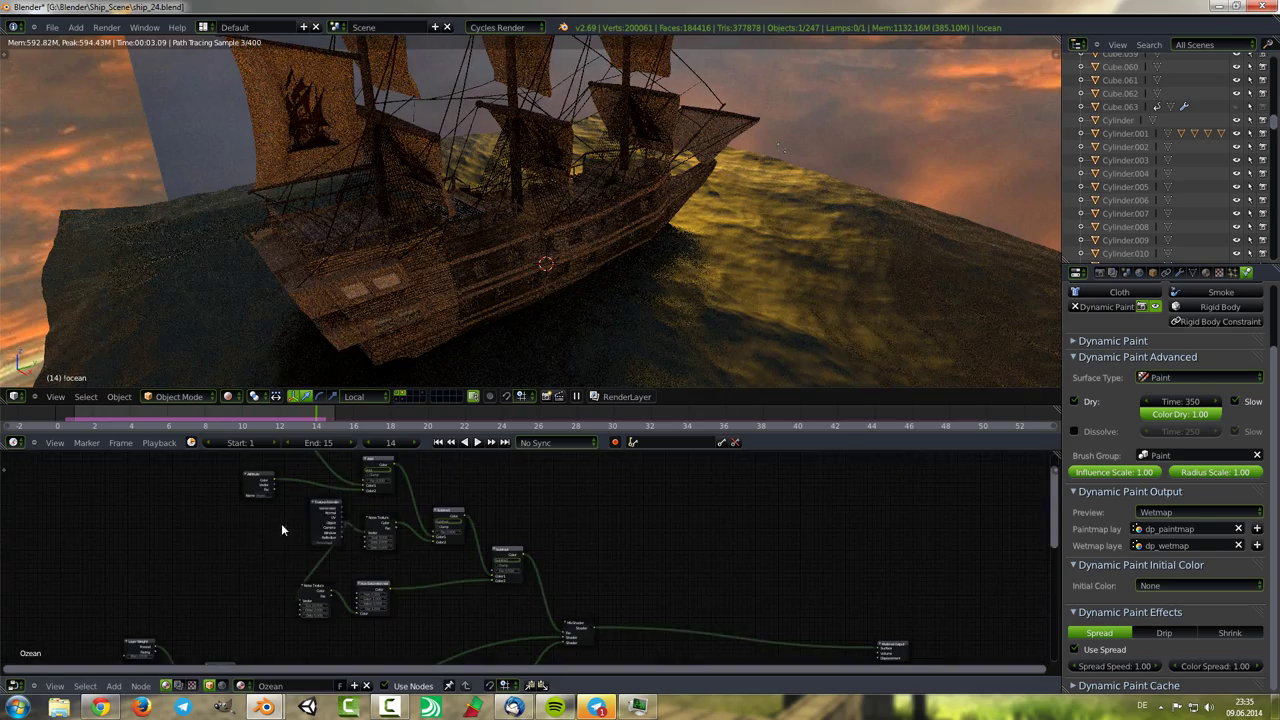
scroll(281, 523, "up", 2)
scroll(563, 549, "up", 1)
scroll(563, 549, "up", 2)
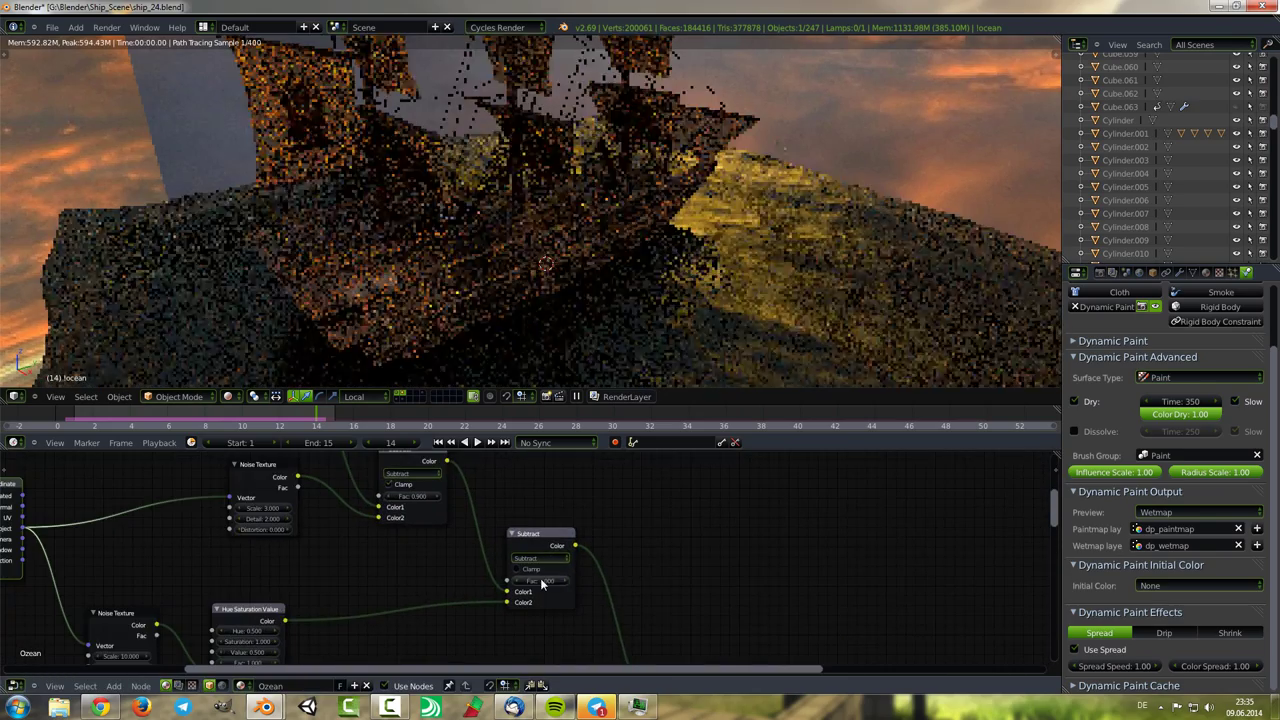
scroll(400, 560, "down", 1)
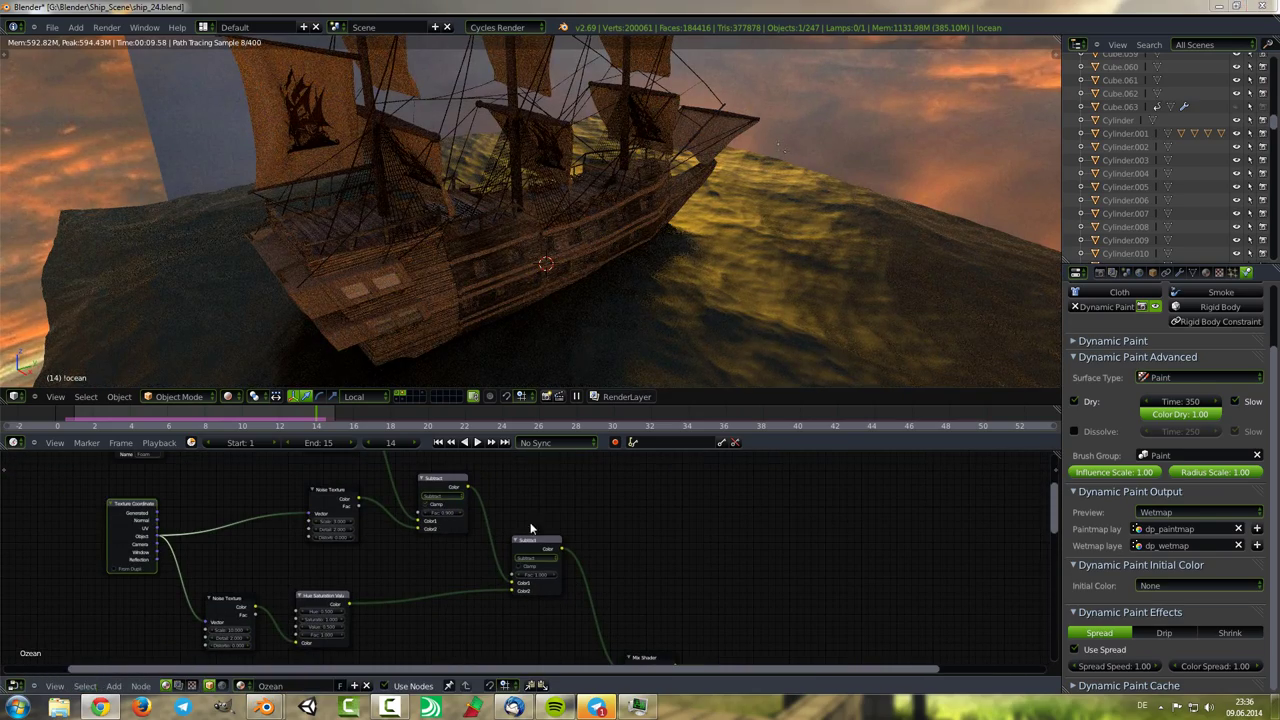
scroll(531, 528, "up", 1)
key("Home")
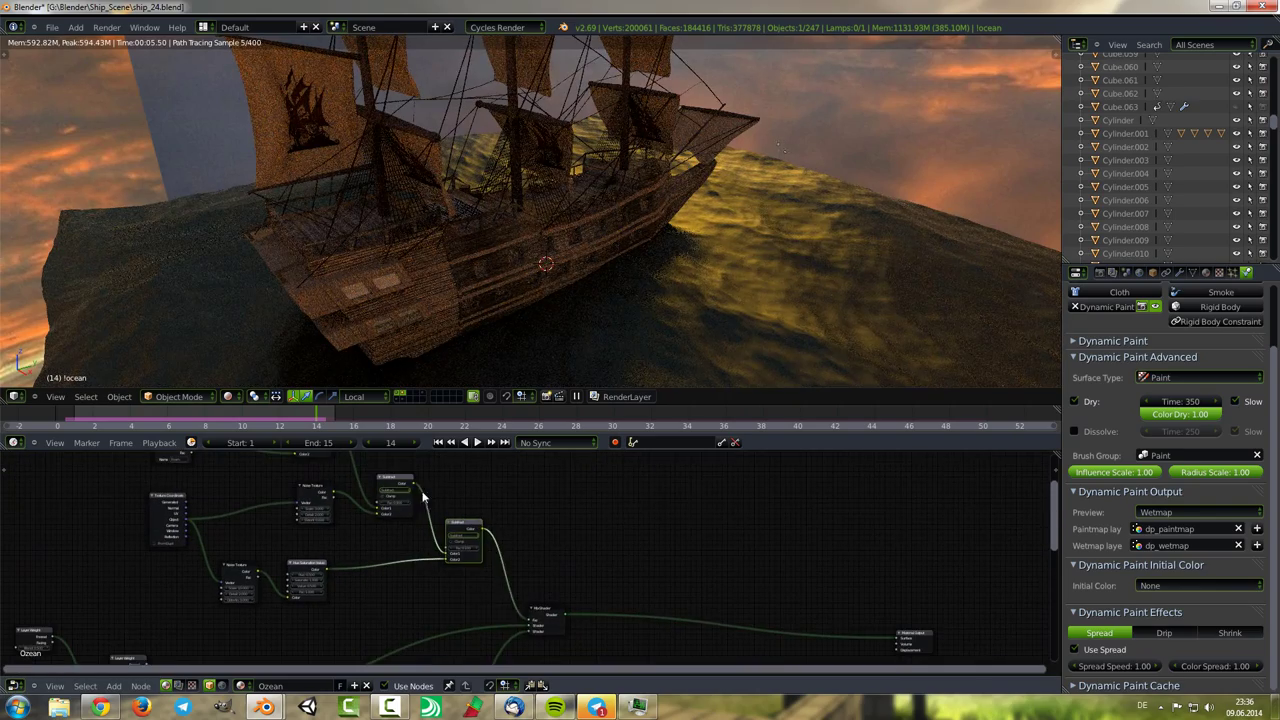
Insert a Hue Saturation Value node on the upper Noise Texture–Subtract link.
scroll(460, 520, "up", 1)
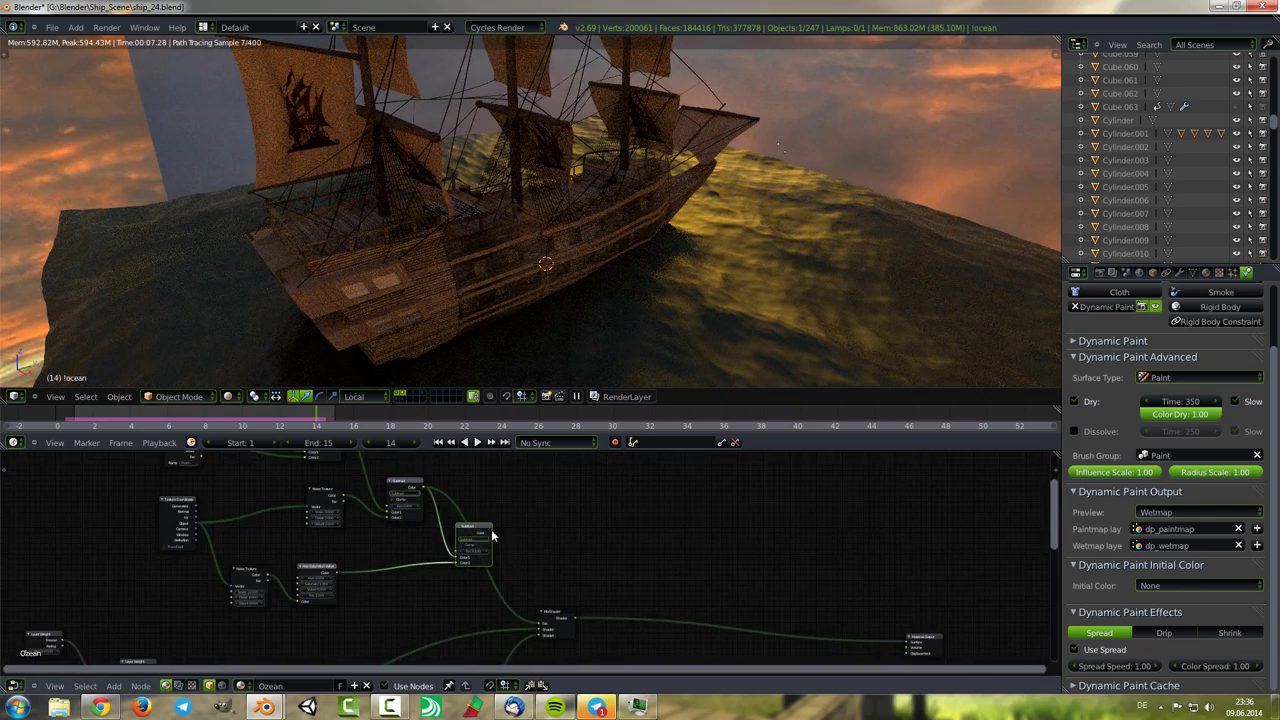
scroll(492, 537, "up", 2)
scroll(517, 552, "up", 2)
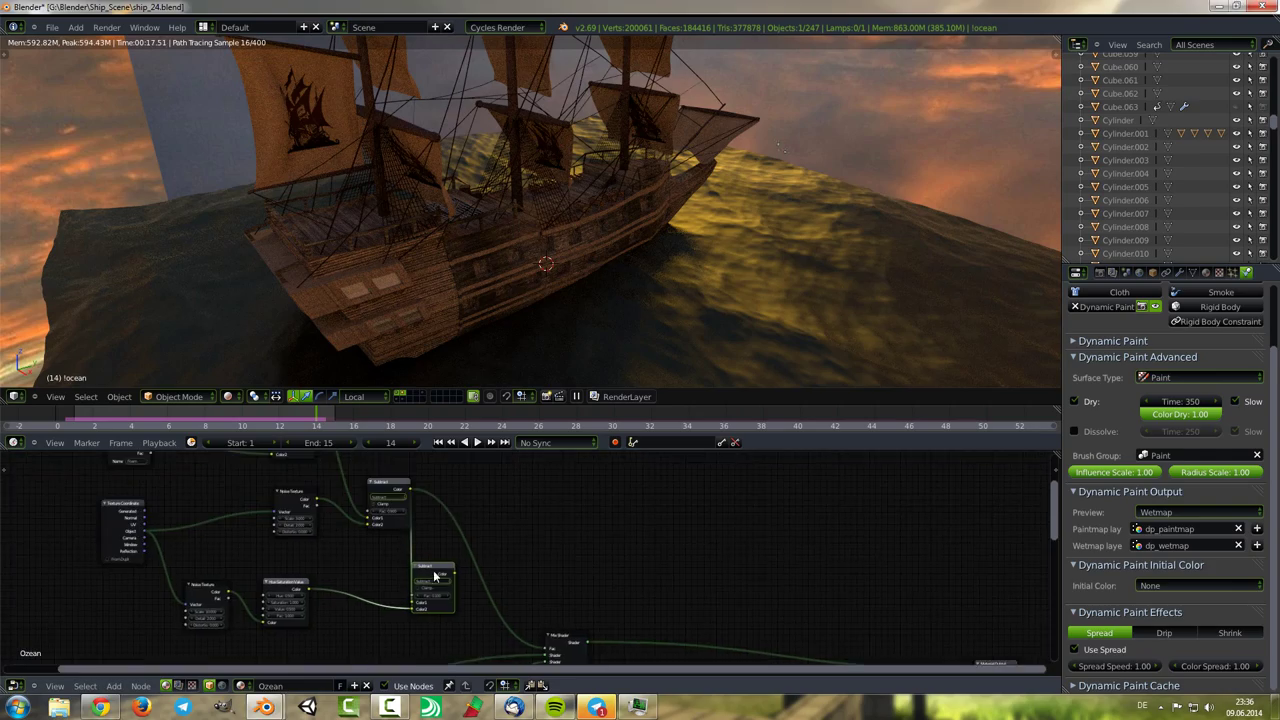
scroll(517, 555, "up", 1)
key("shift+a")
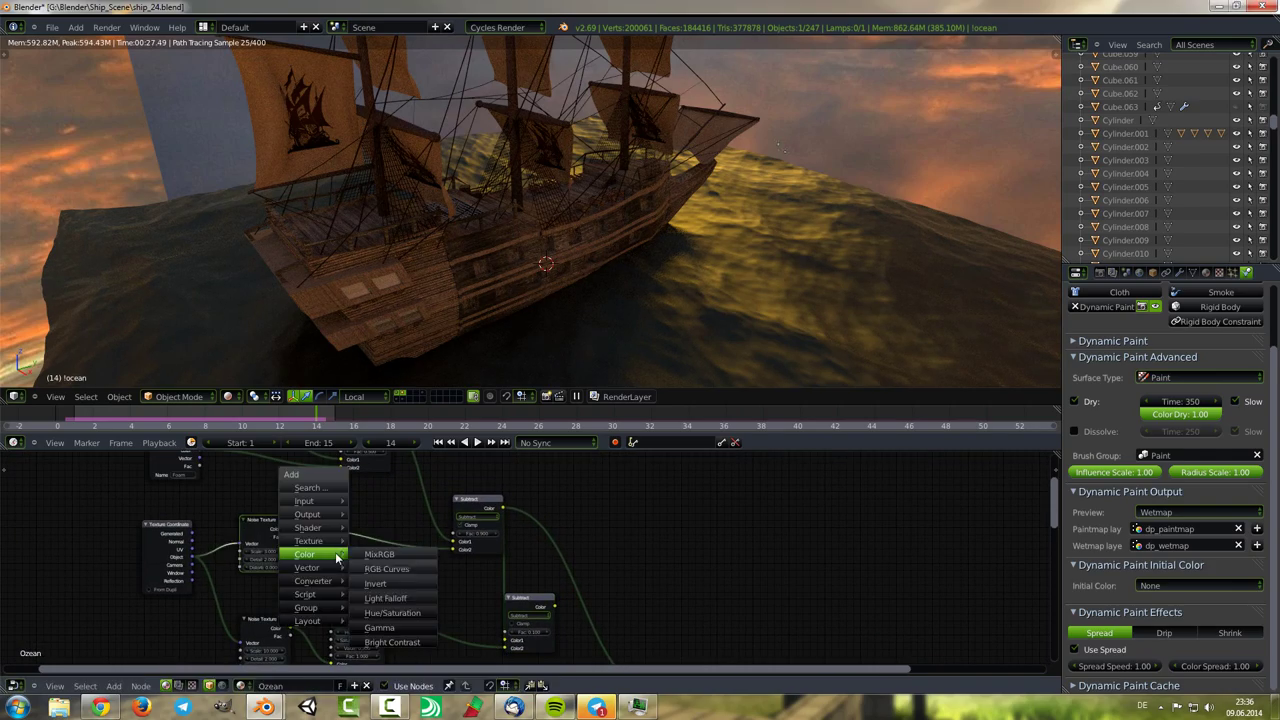
left_click(320, 551)
left_click(390, 535)
scroll(120, 640, "down", 2)
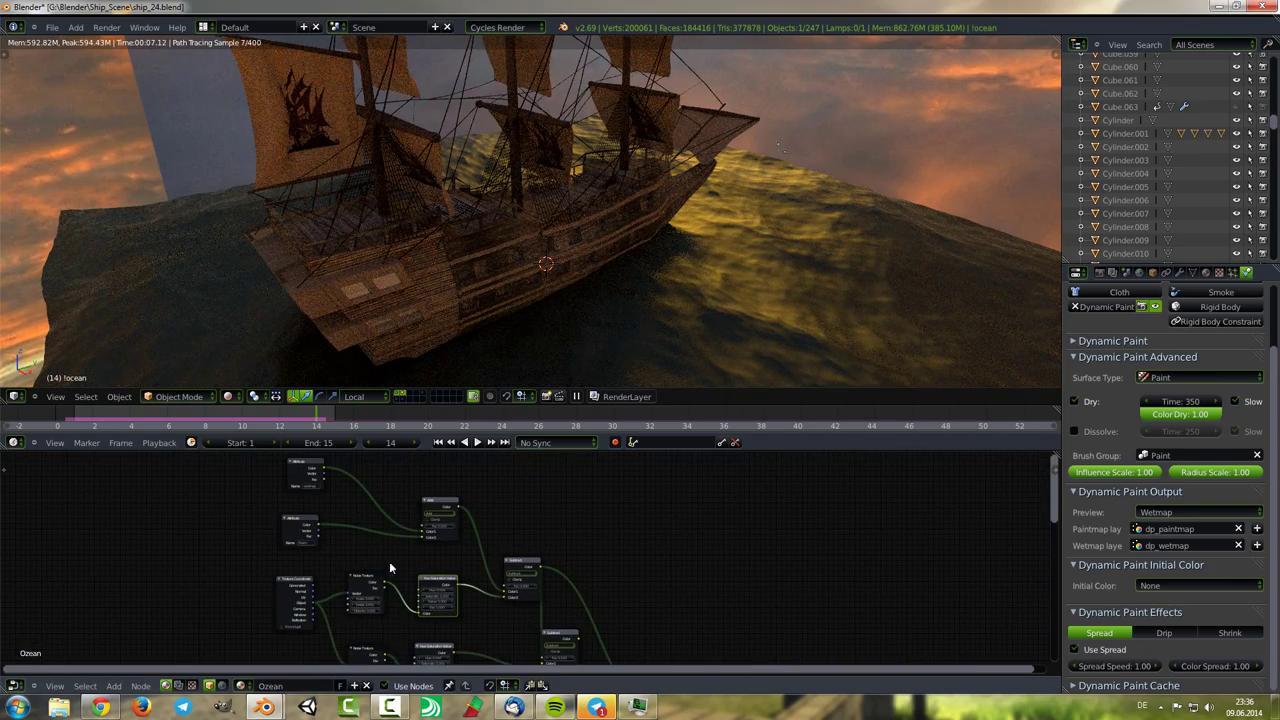
Navigate to the Mix Shader area and select the final Subtract mask node.
scroll(466, 565, "down", 1)
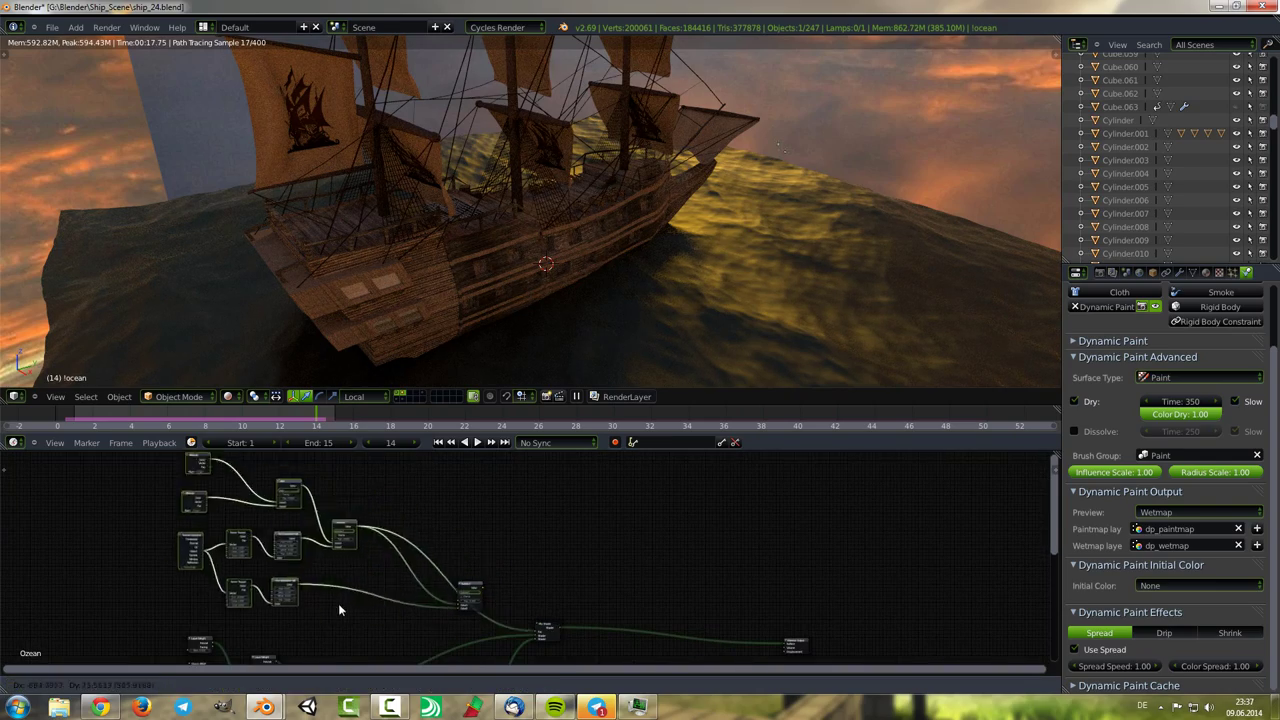
scroll(338, 603, "up", 2)
scroll(303, 596, "up", 2)
scroll(330, 605, "up", 1)
scroll(366, 620, "up", 1)
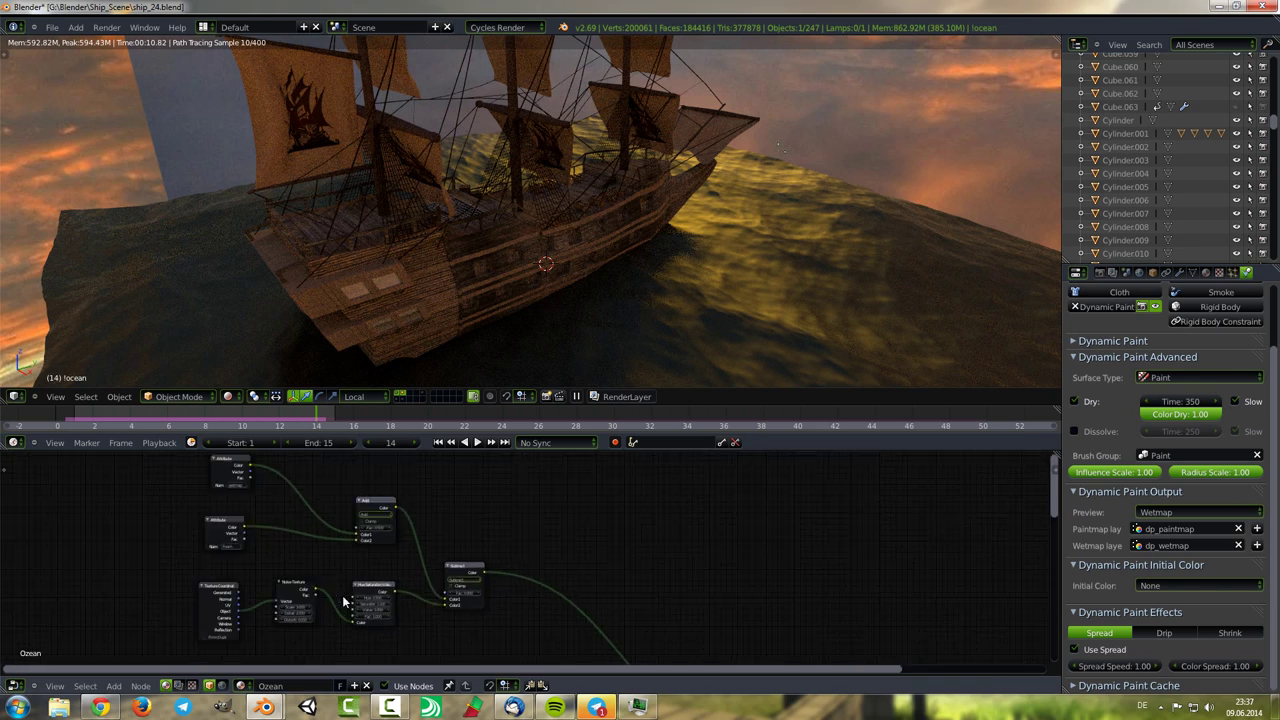
scroll(343, 601, "up", 3)
scroll(355, 585, "down", 2)
scroll(370, 560, "up", 2)
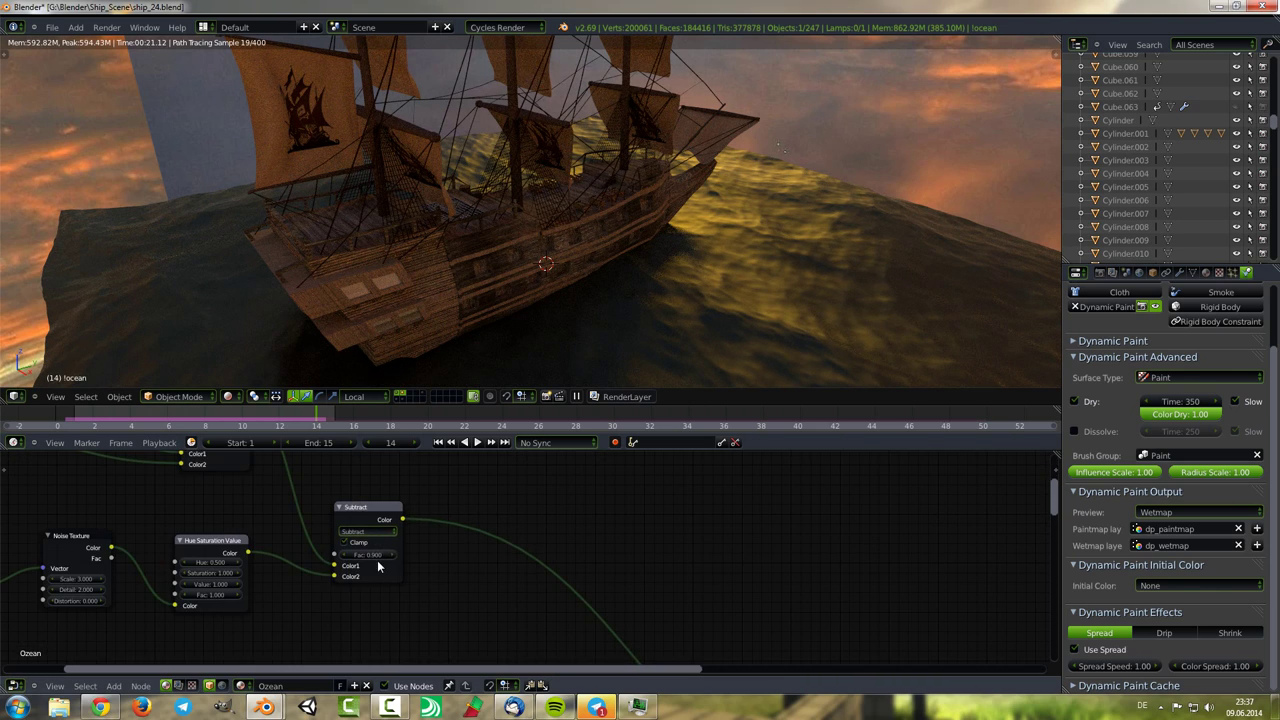
scroll(354, 569, "down", 2)
scroll(370, 567, "down", 1)
scroll(400, 563, "down", 1)
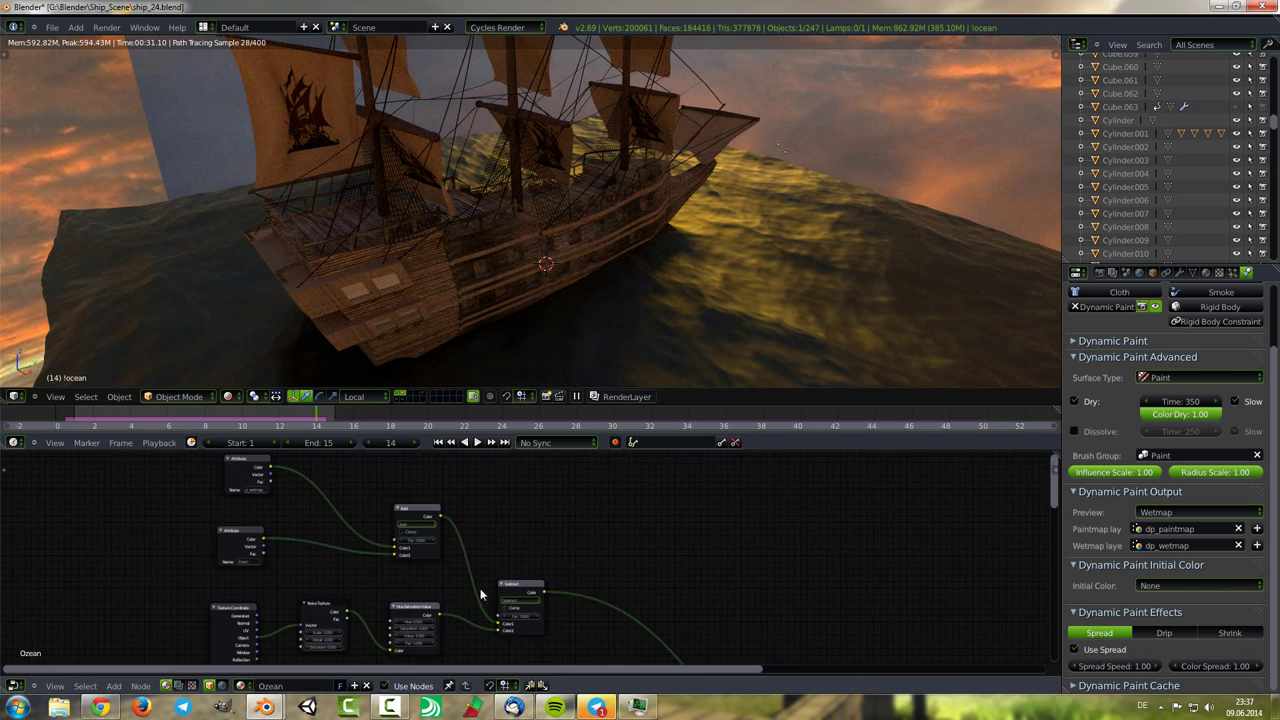
scroll(440, 555, "down", 2)
middle_click_drag(433, 528, 506, 487)
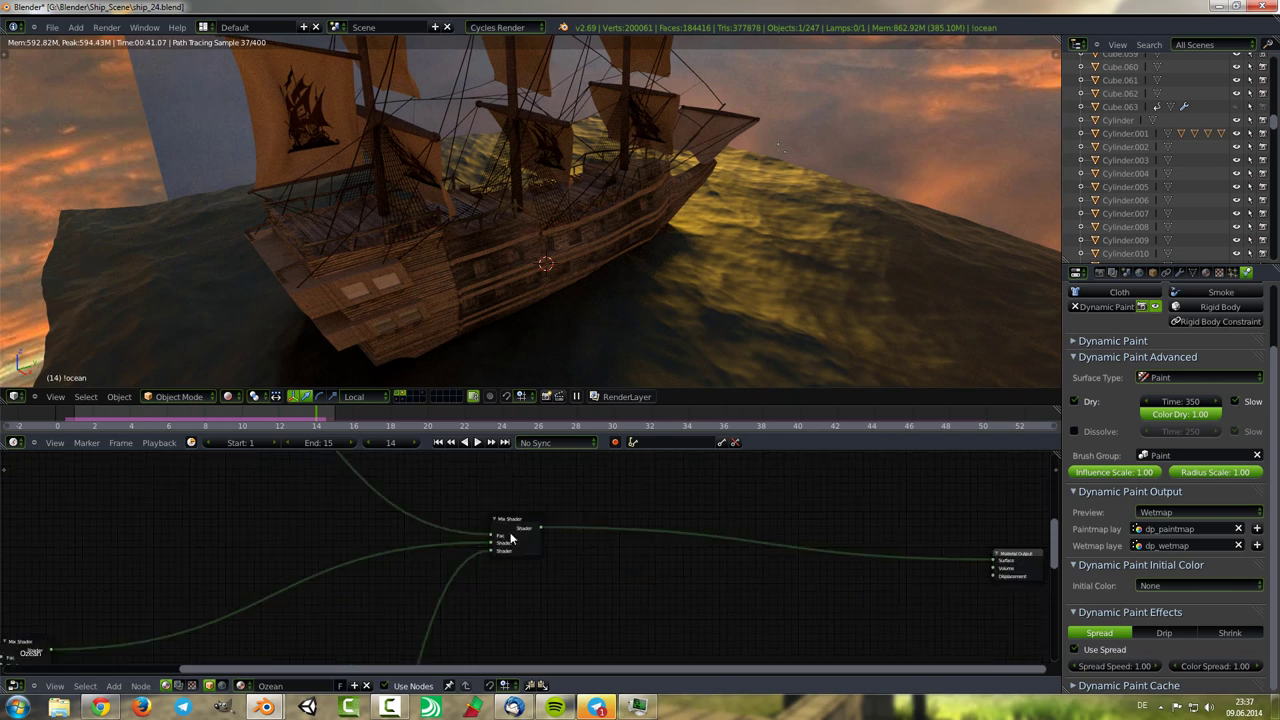
scroll(508, 551, "down", 2)
scroll(600, 600, "up", 2)
scroll(590, 540, "up", 2)
scroll(402, 510, "down", 3)
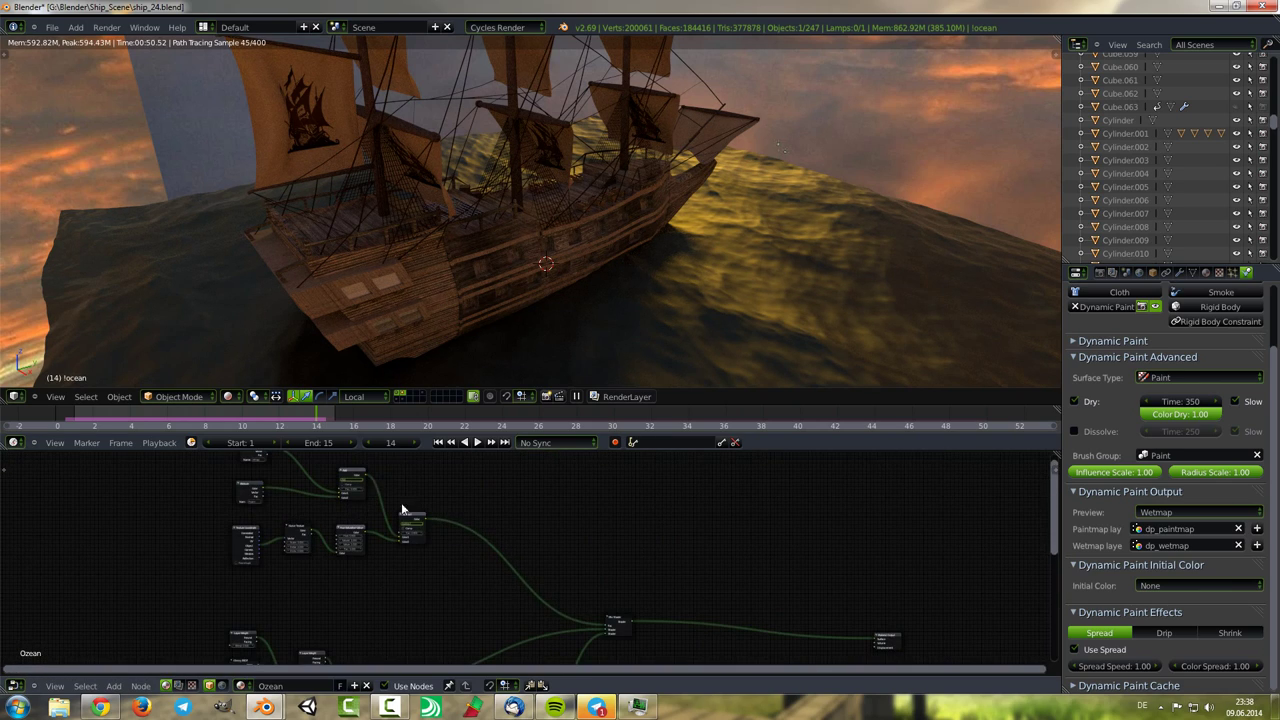
left_click(605, 628)
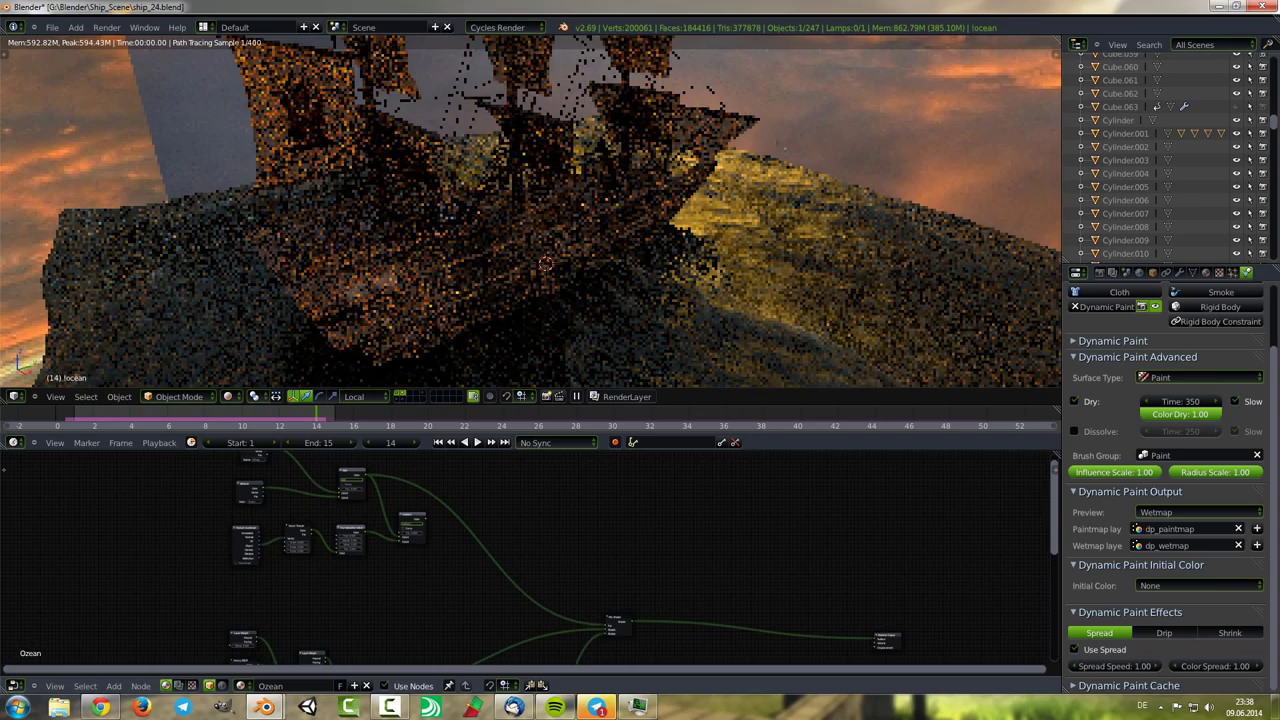
Connect the dangling Subtract mask link into the Mix Shader.
scroll(468, 558, "up", 2)
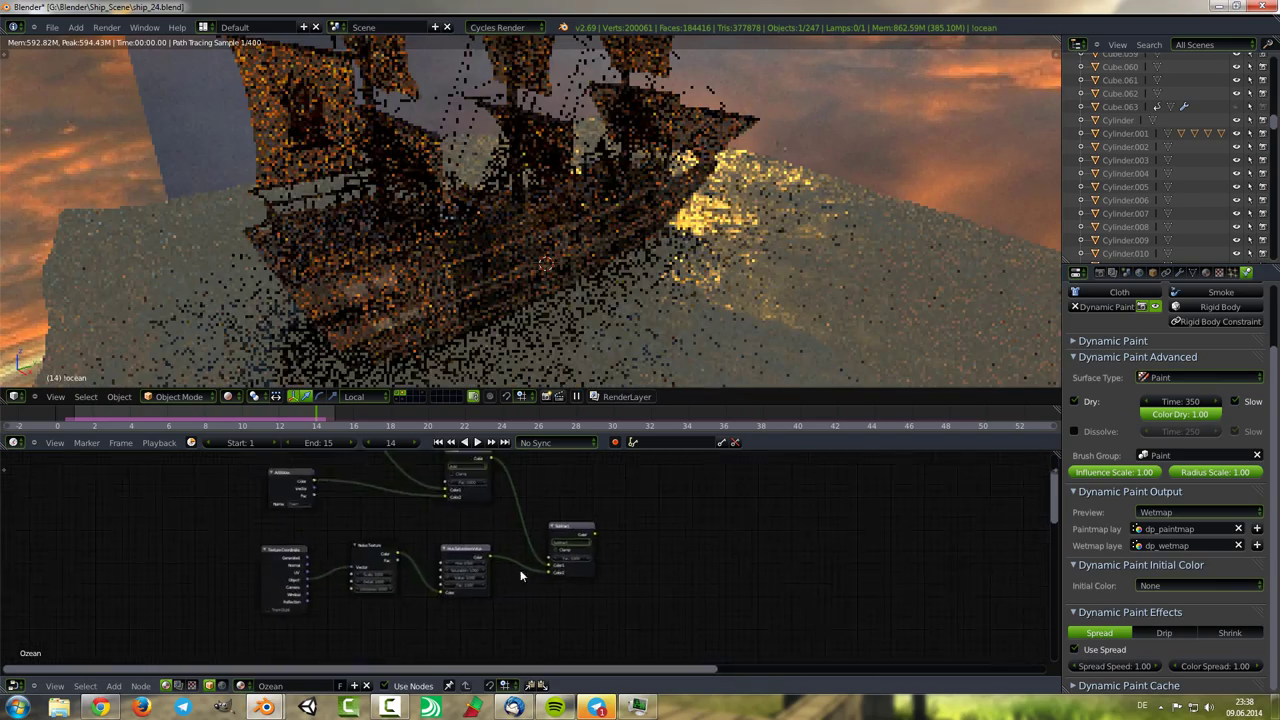
scroll(510, 570, "up", 2)
scroll(346, 591, "down", 3)
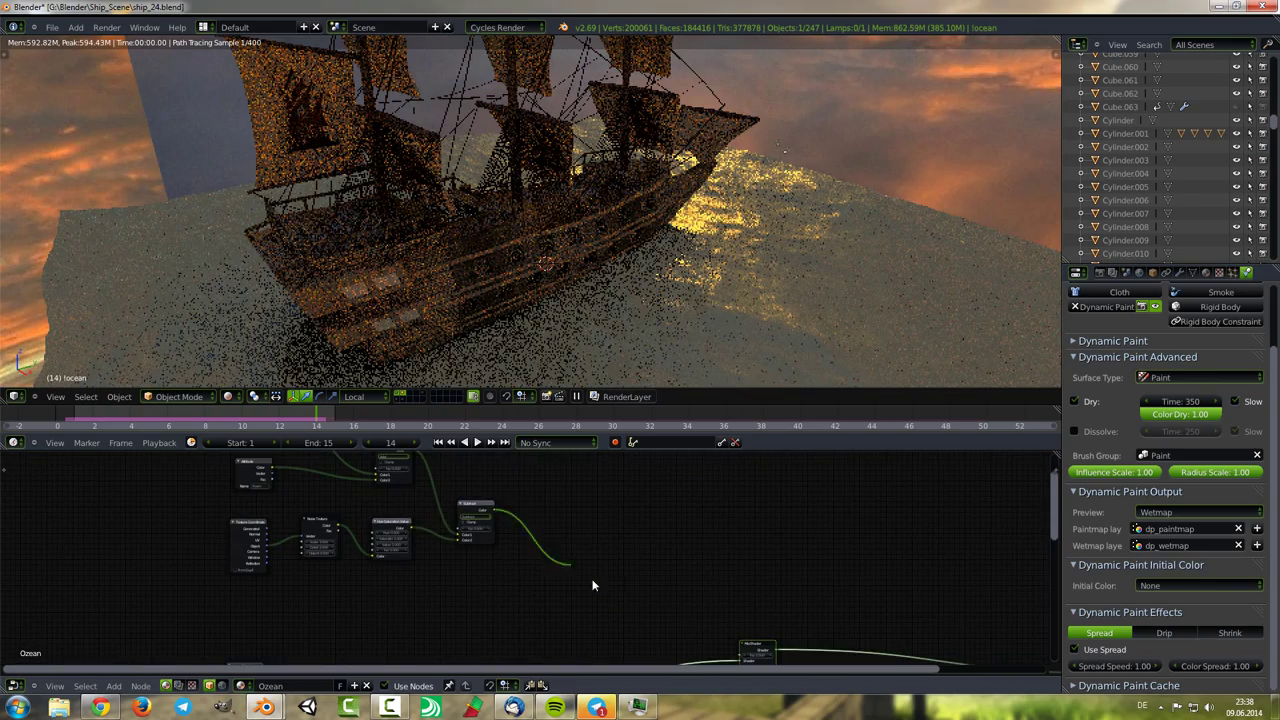
left_click_drag(592, 585, 741, 655)
middle_click_drag(657, 597, 681, 602)
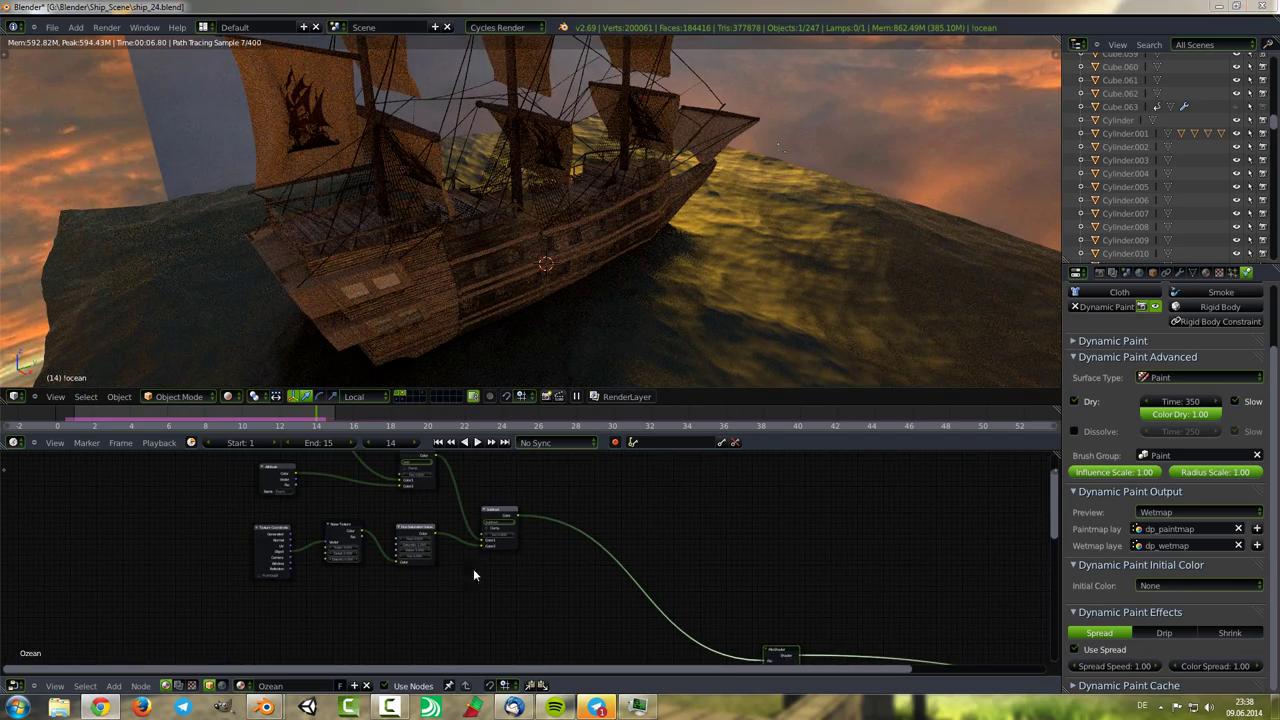
Lower the first Subtract node's Fac from 0.200.
scroll(473, 568, "up", 3)
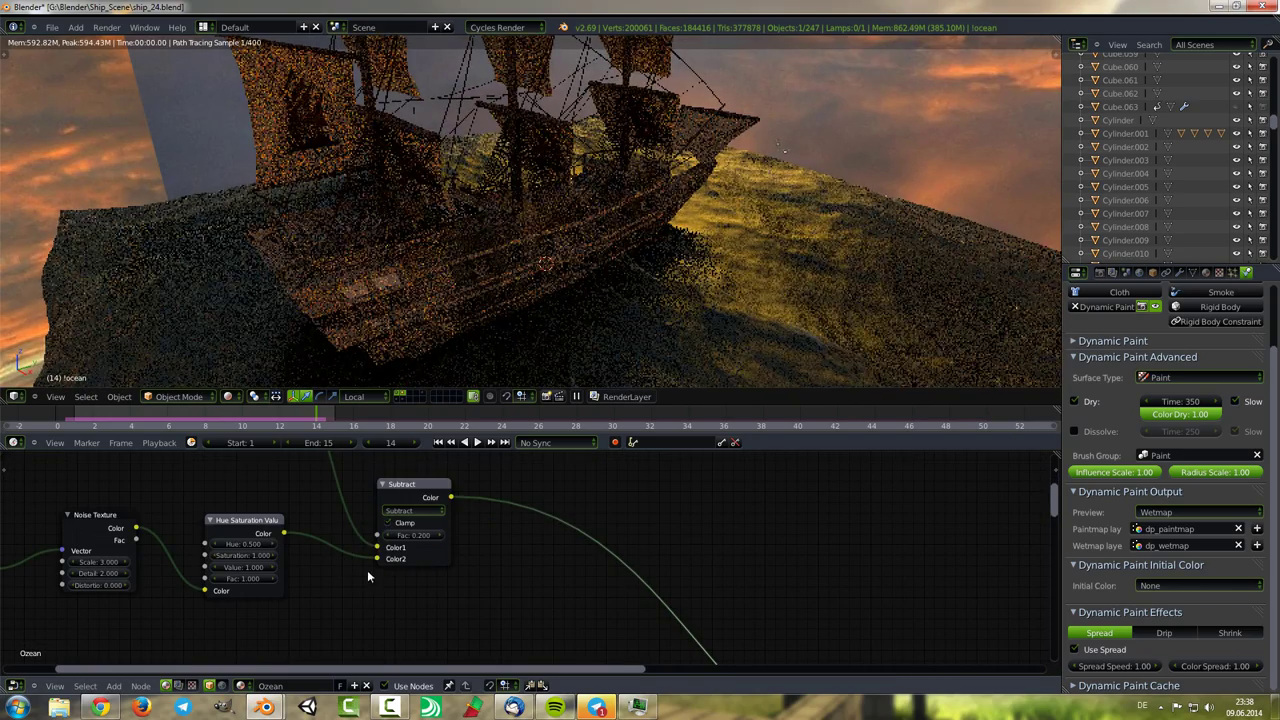
left_click_drag(416, 535, 322, 601)
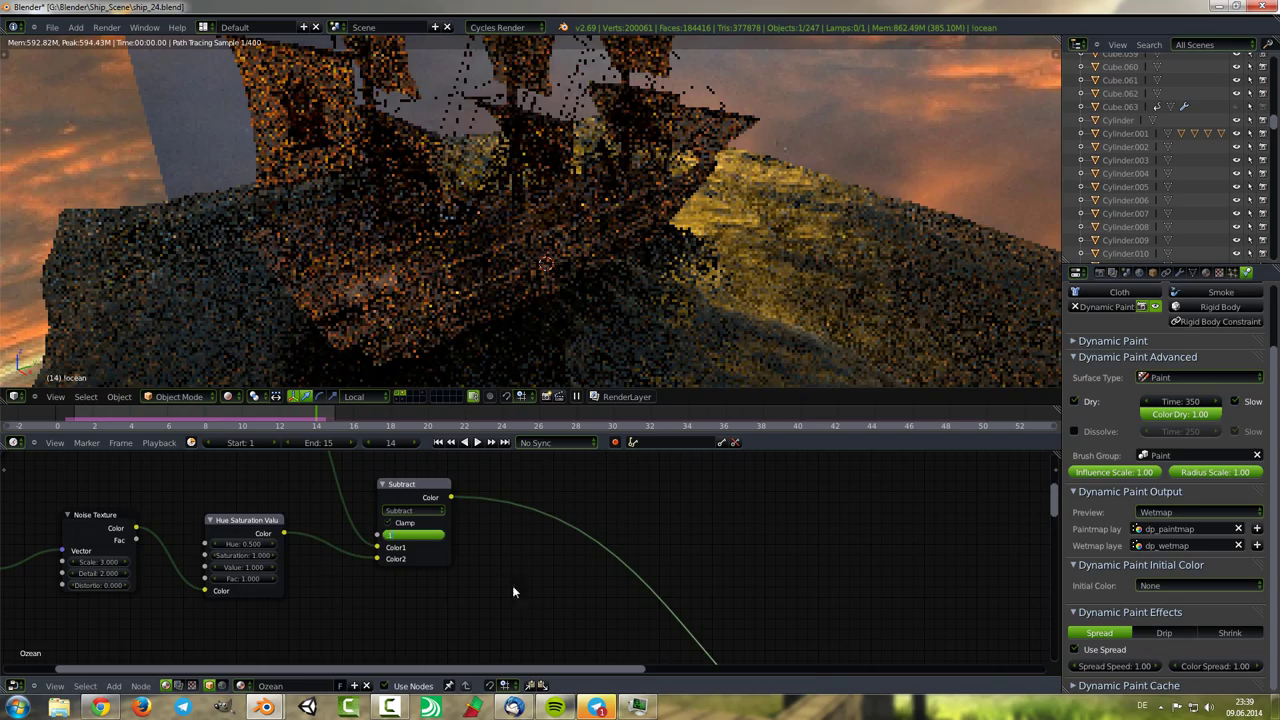
scroll(464, 562, "down", 5)
middle_click_drag(311, 451, 301, 569)
Delete the duplicate Texture Coordinate, drive the second Noise Texture from the remaining one, and wire it into Subtract.
key("x")
left_click_drag(258, 485, 303, 572)
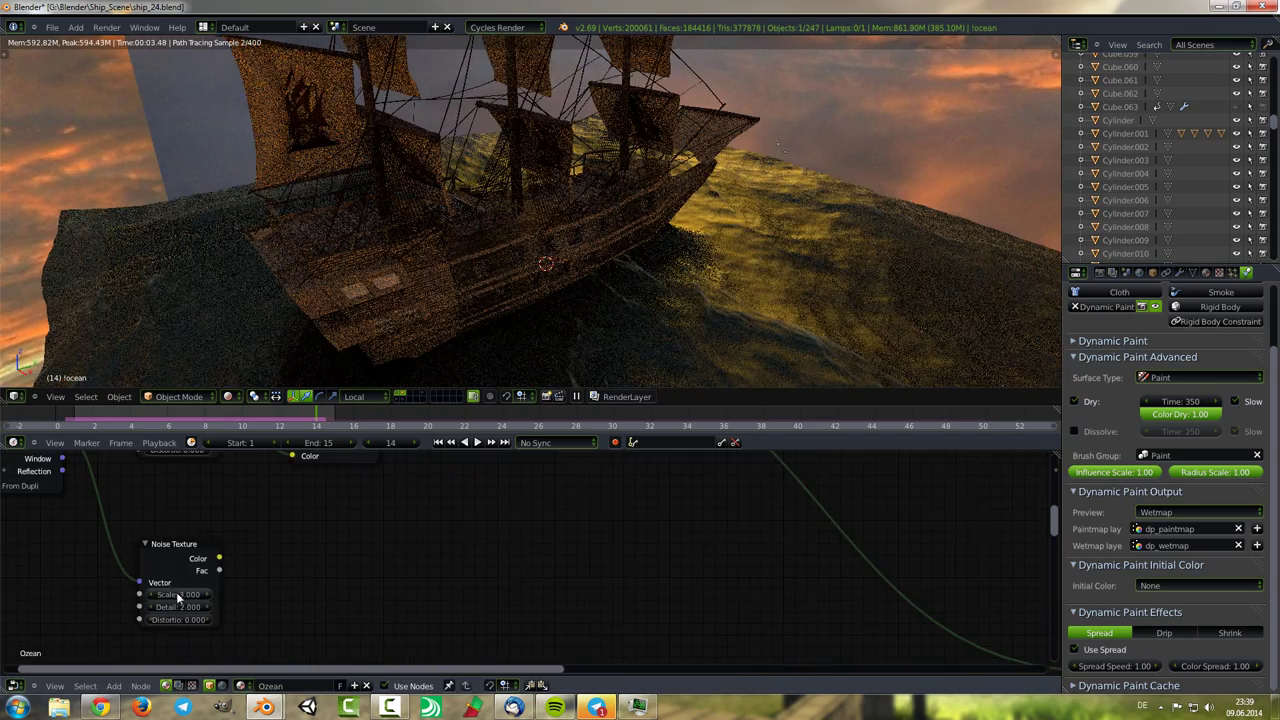
left_click_drag(185, 597, 368, 570)
scroll(368, 570, "down", 4)
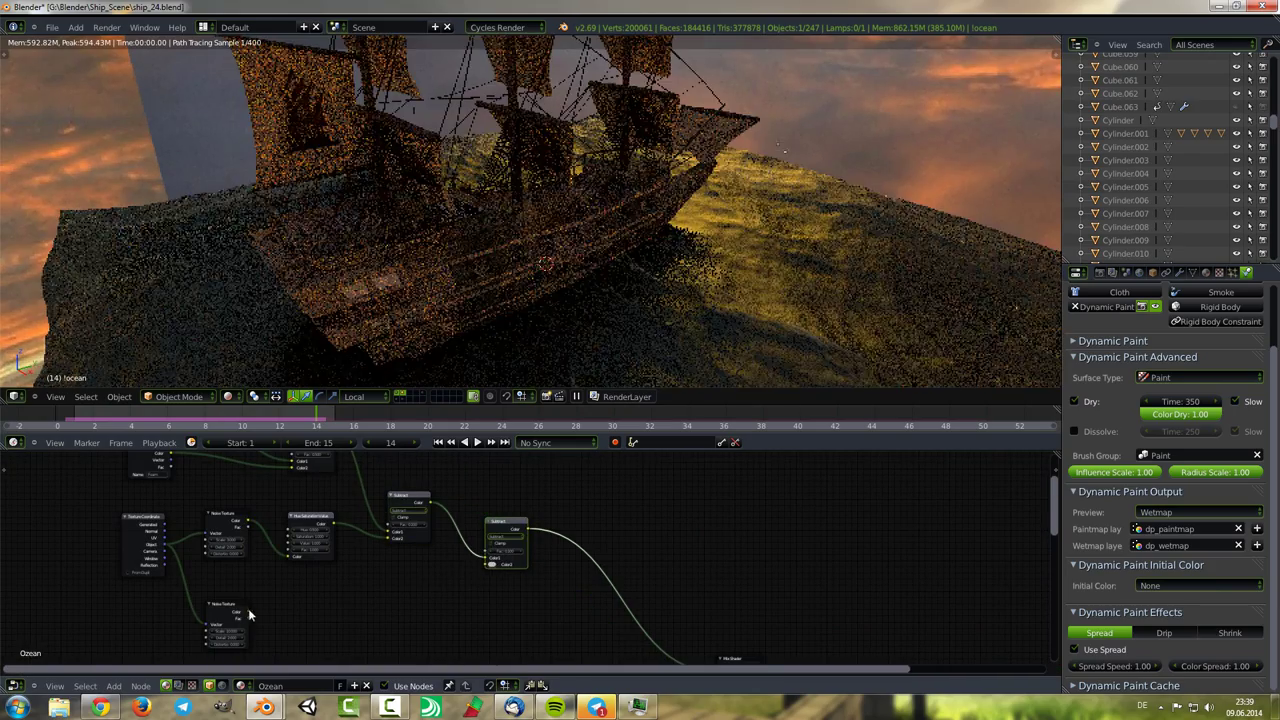
left_click_drag(507, 569, 386, 571)
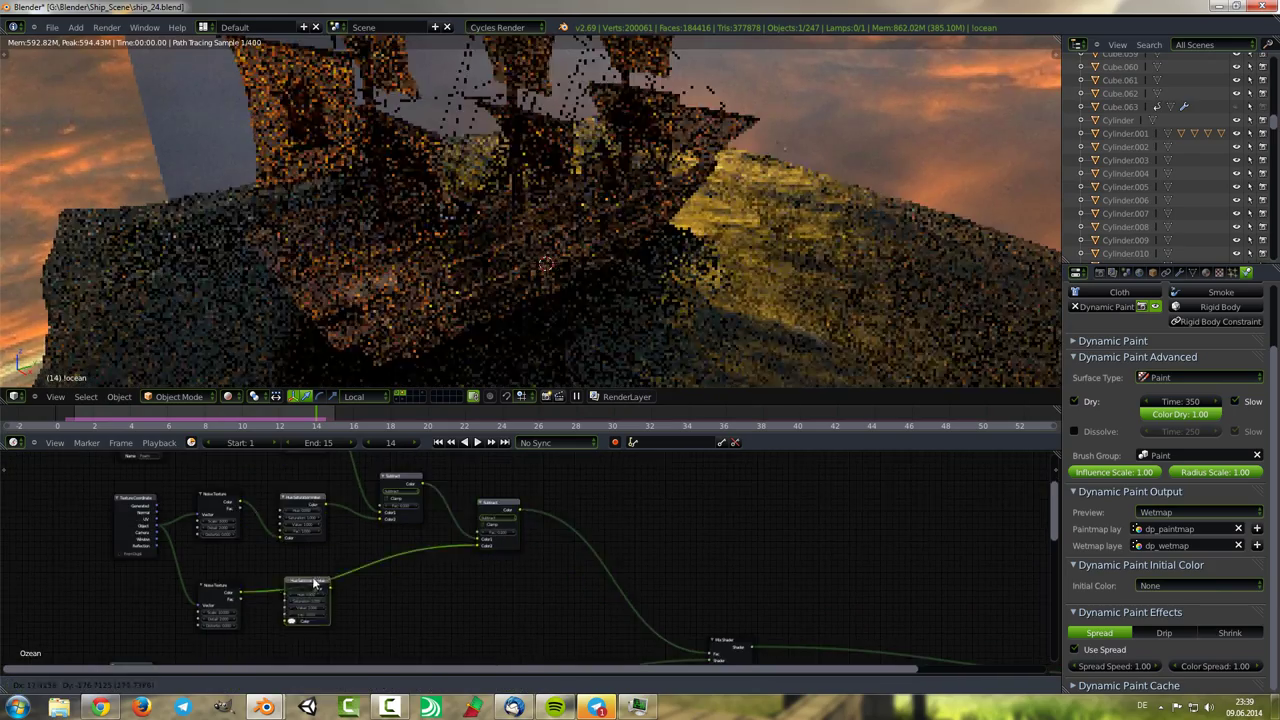
Set the Hue Saturation Value's Value to 0.500 and the Noise Texture Scale to 2.000.
scroll(330, 540, "up", 4)
left_click(266, 562)
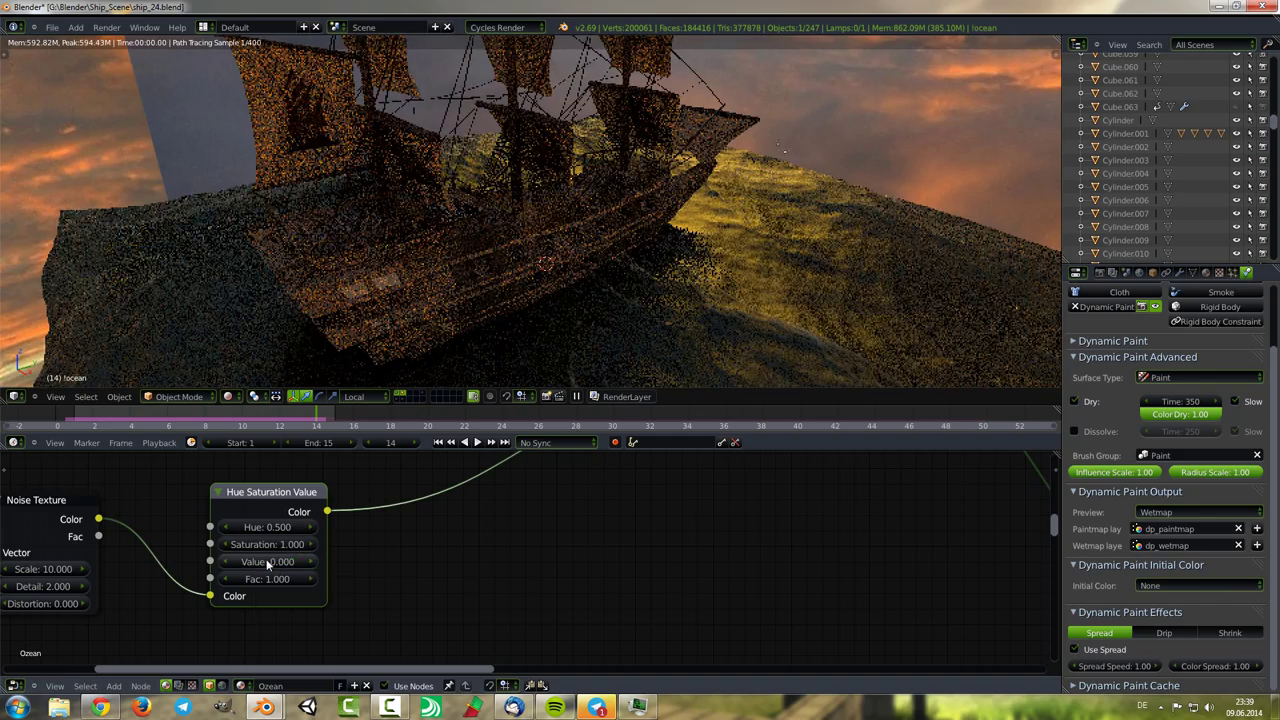
type("0.0")
key("Return")
scroll(348, 581, "down", 2)
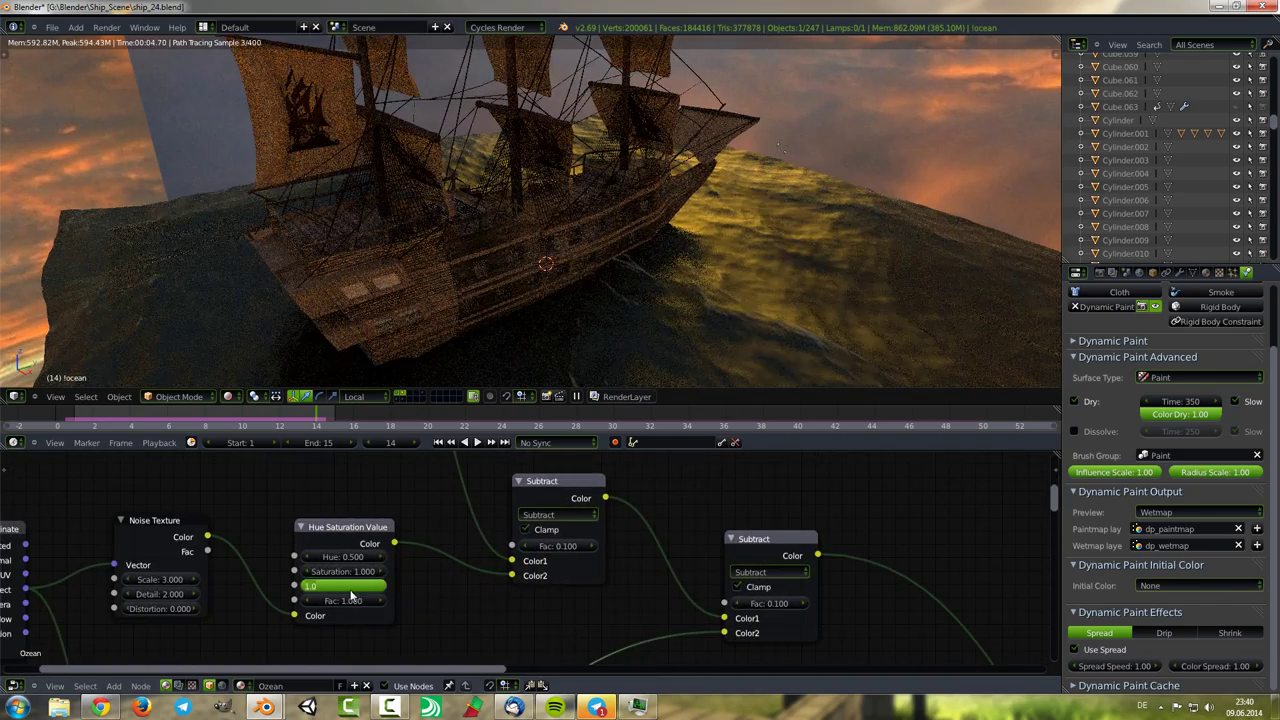
middle_click_drag(348, 596, 392, 584)
scroll(203, 567, "up", 2, "ctrl")
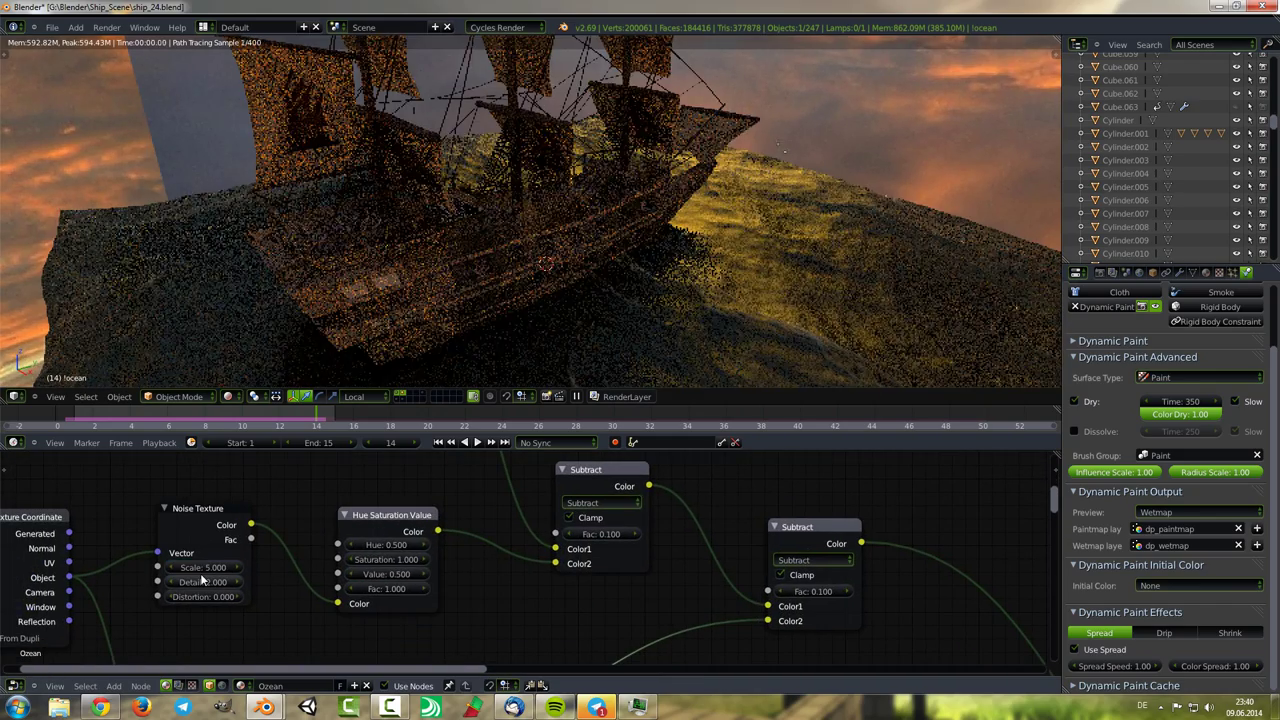
scroll(204, 569, "up", 5, "ctrl")
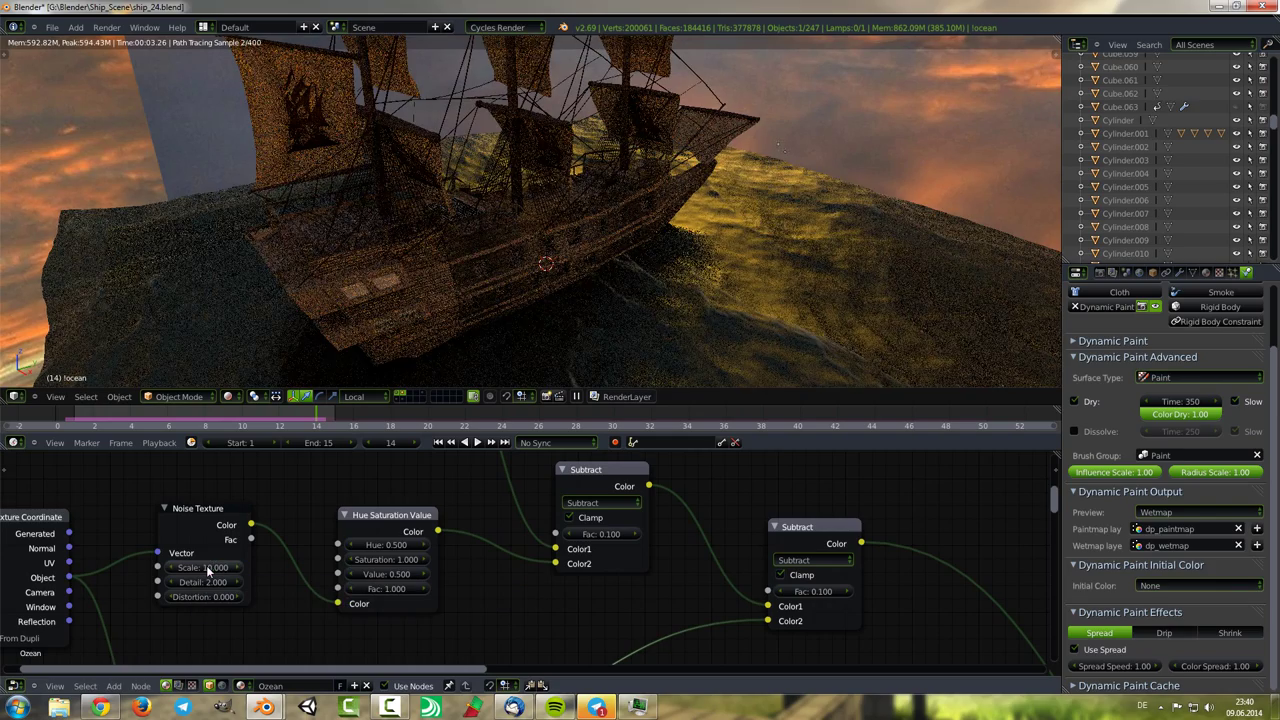
scroll(206, 565, "down", 1, "ctrl")
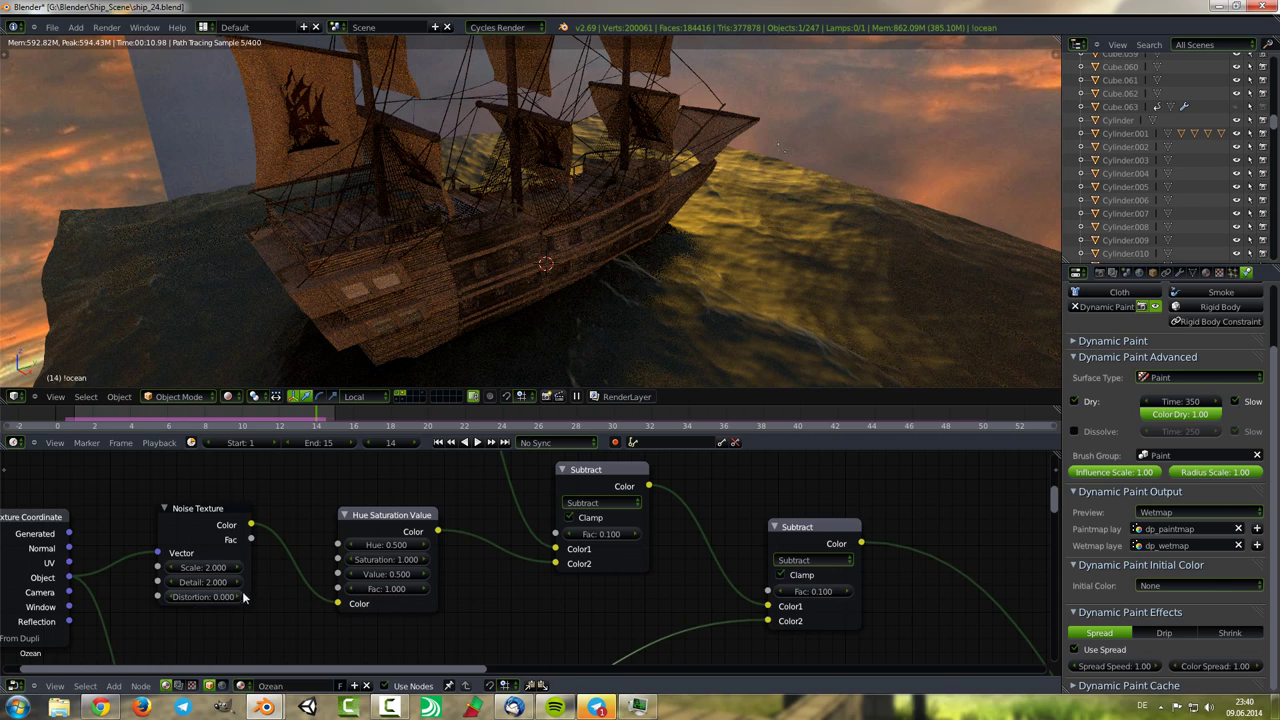
scroll(272, 547, "down", 3)
scroll(299, 522, "down", 2)
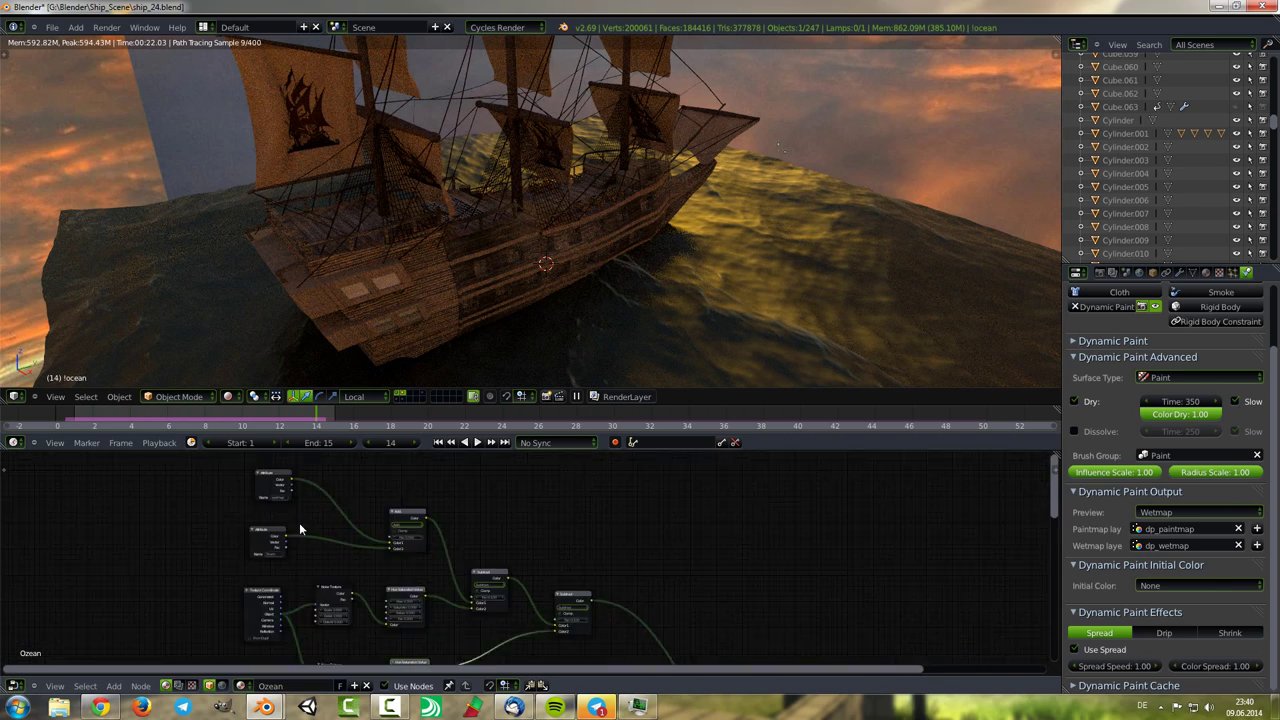
scroll(299, 522, "up", 1)
Set the Glossy BSDF roughness to 0.000.
scroll(430, 590, "down", 2)
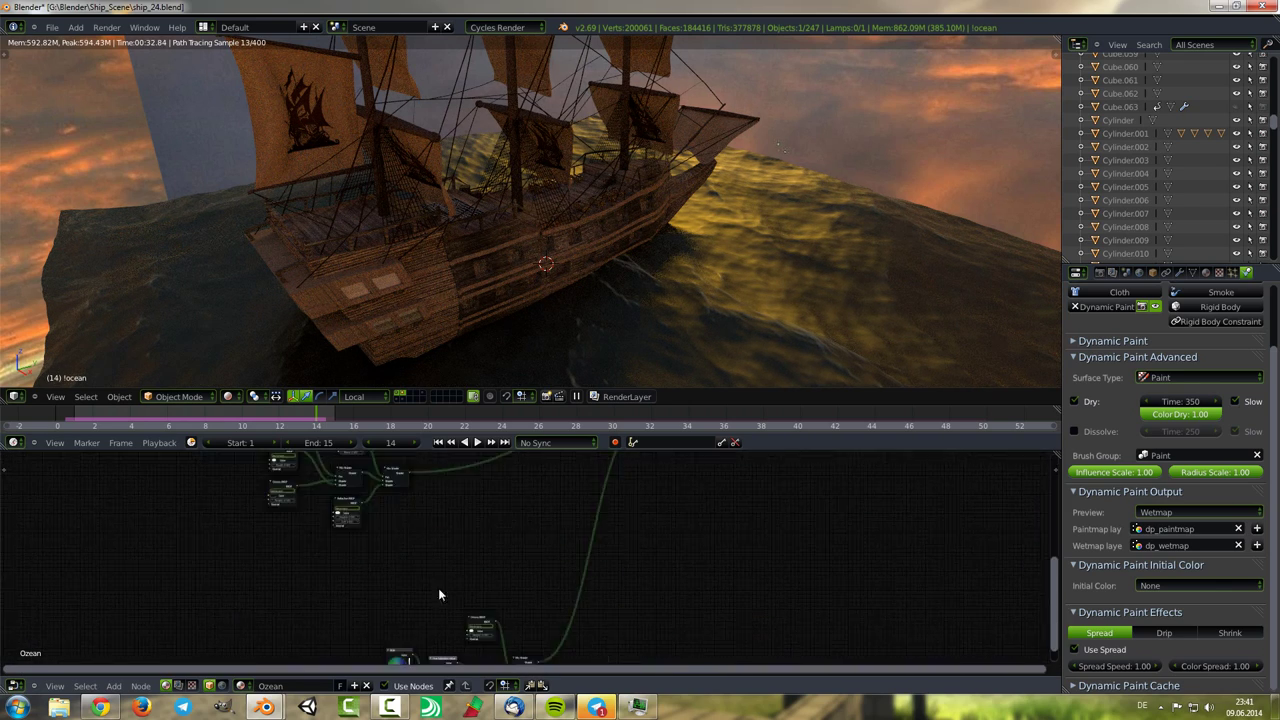
scroll(300, 540, "up", 3)
scroll(272, 512, "up", 2)
left_click_drag(272, 512, 252, 512)
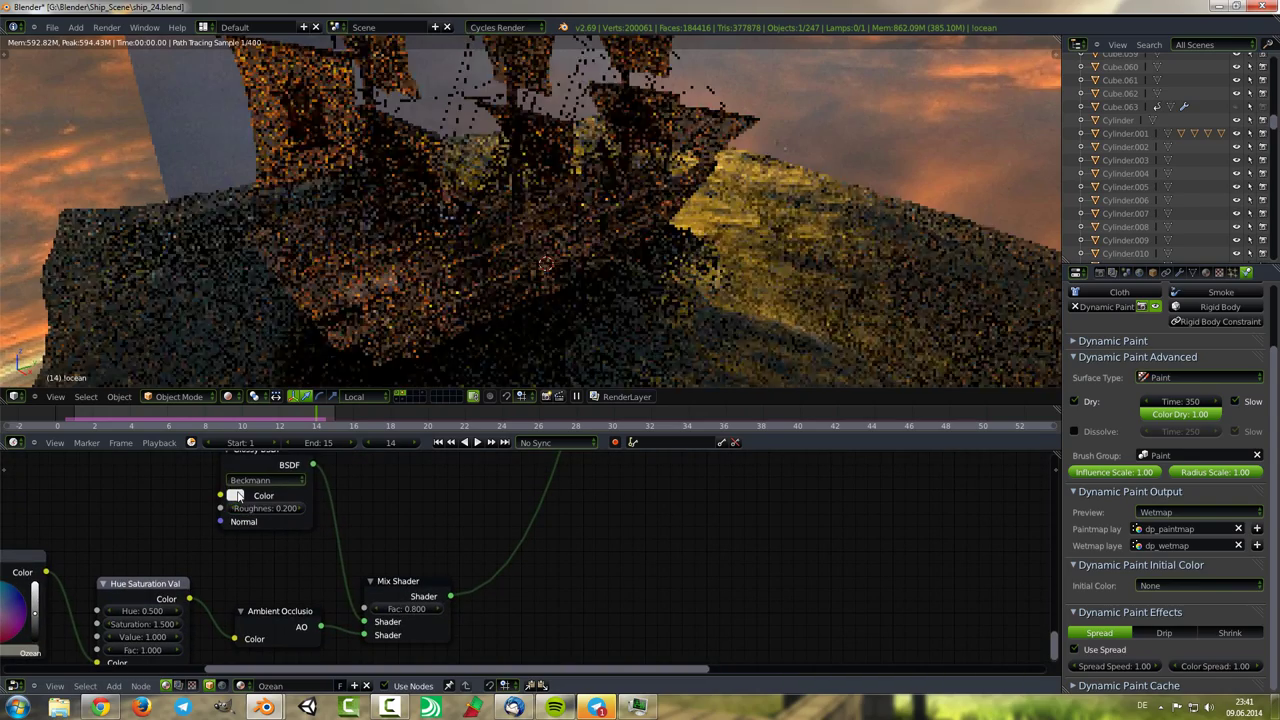
left_click(235, 495)
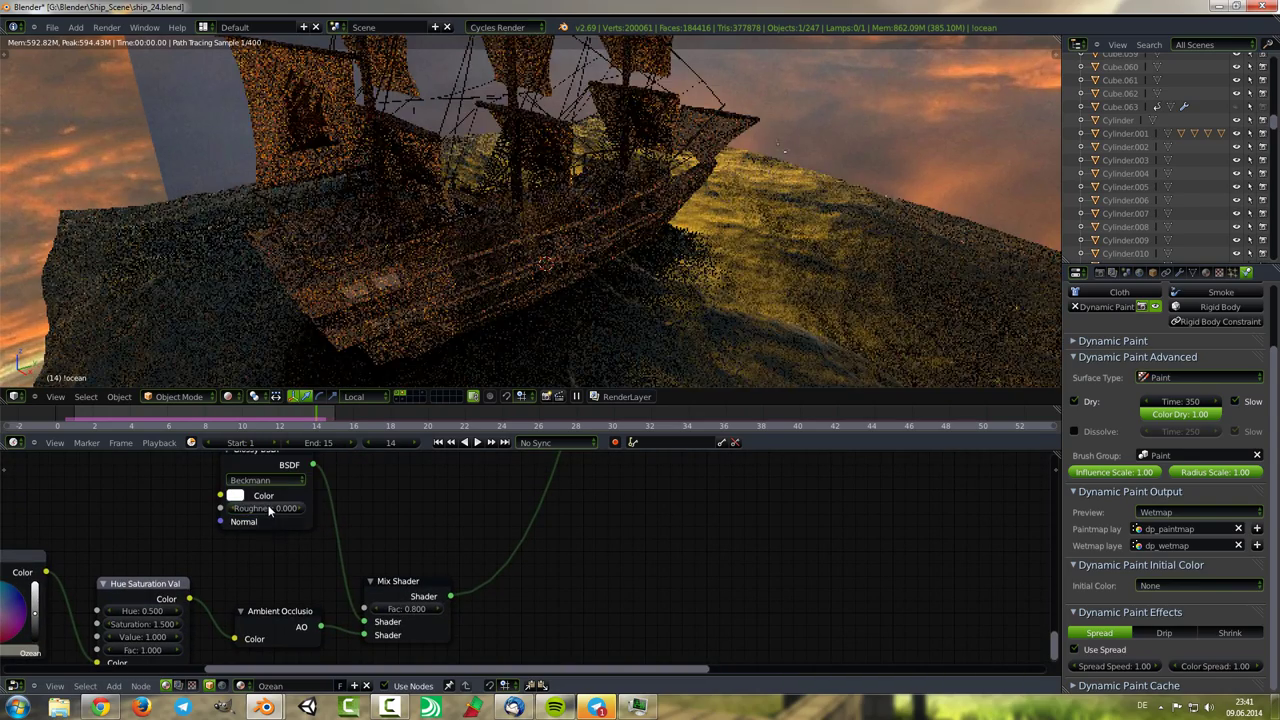
scroll(300, 530, "down", 4)
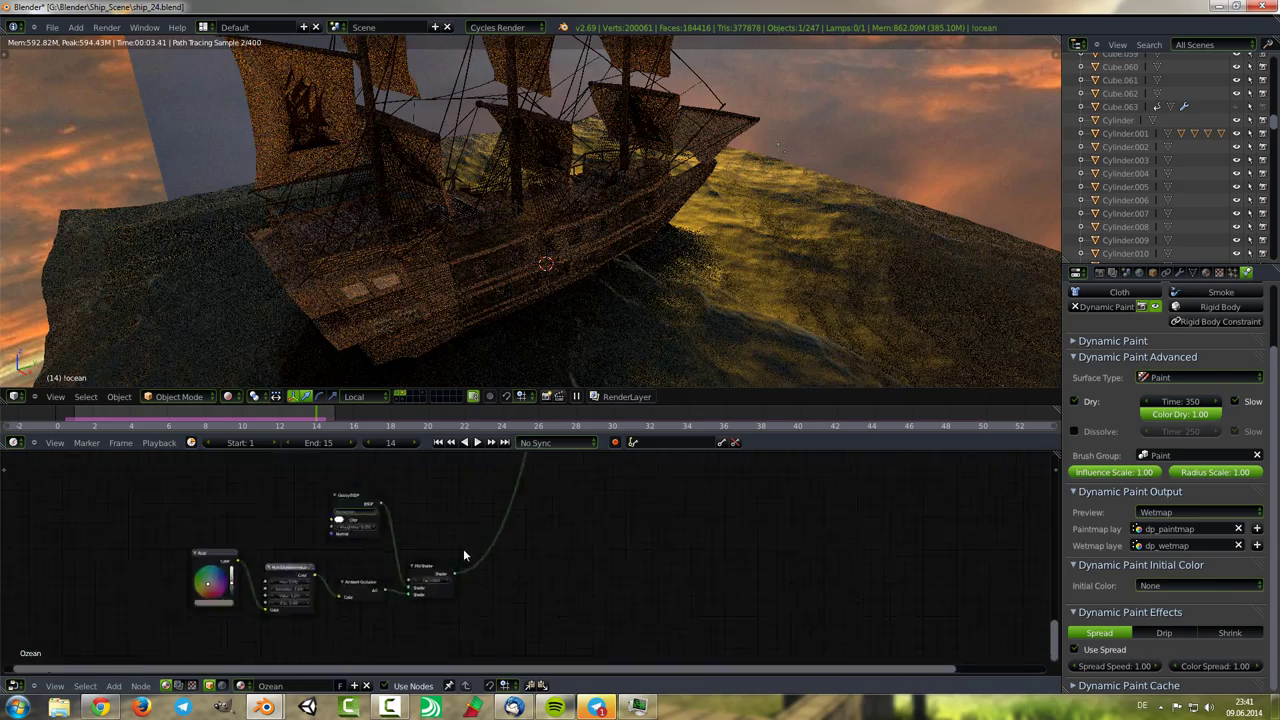
scroll(374, 587, "down", 2)
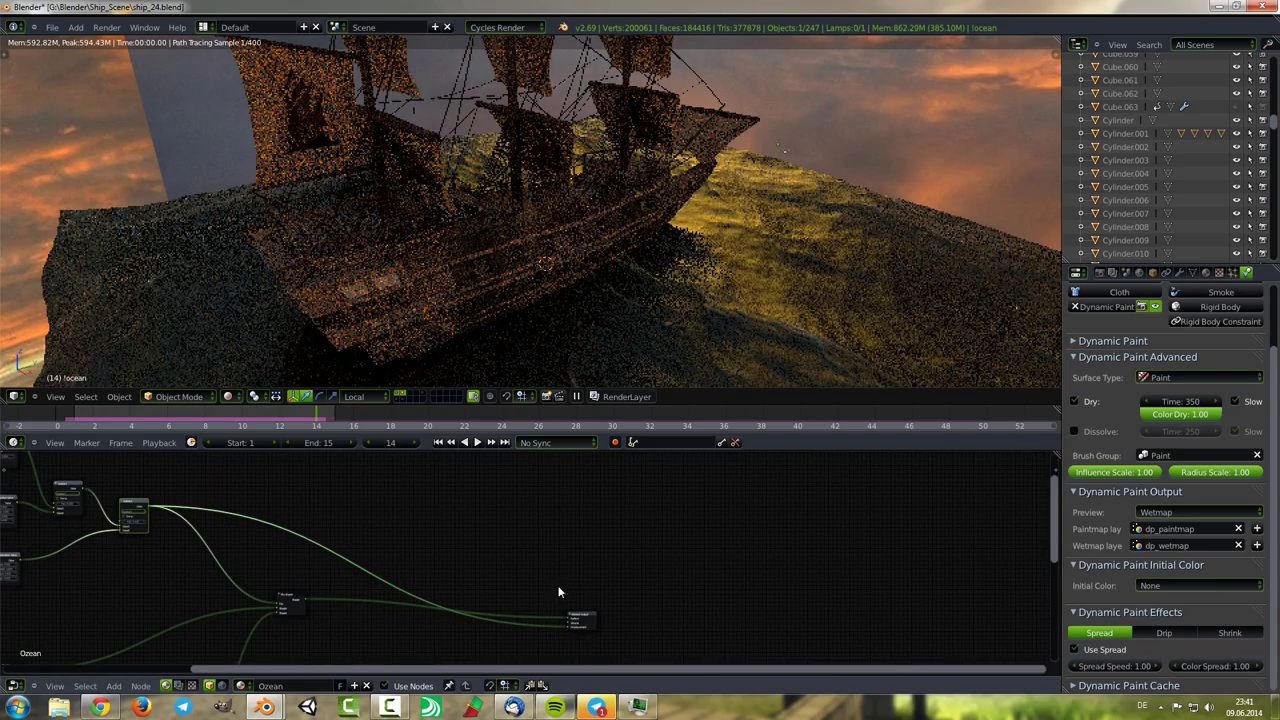
Raise the Value of the Hue Saturation Value node feeding Ambient Occlusion to 3.000.
scroll(500, 575, "left", 2, "ctrl")
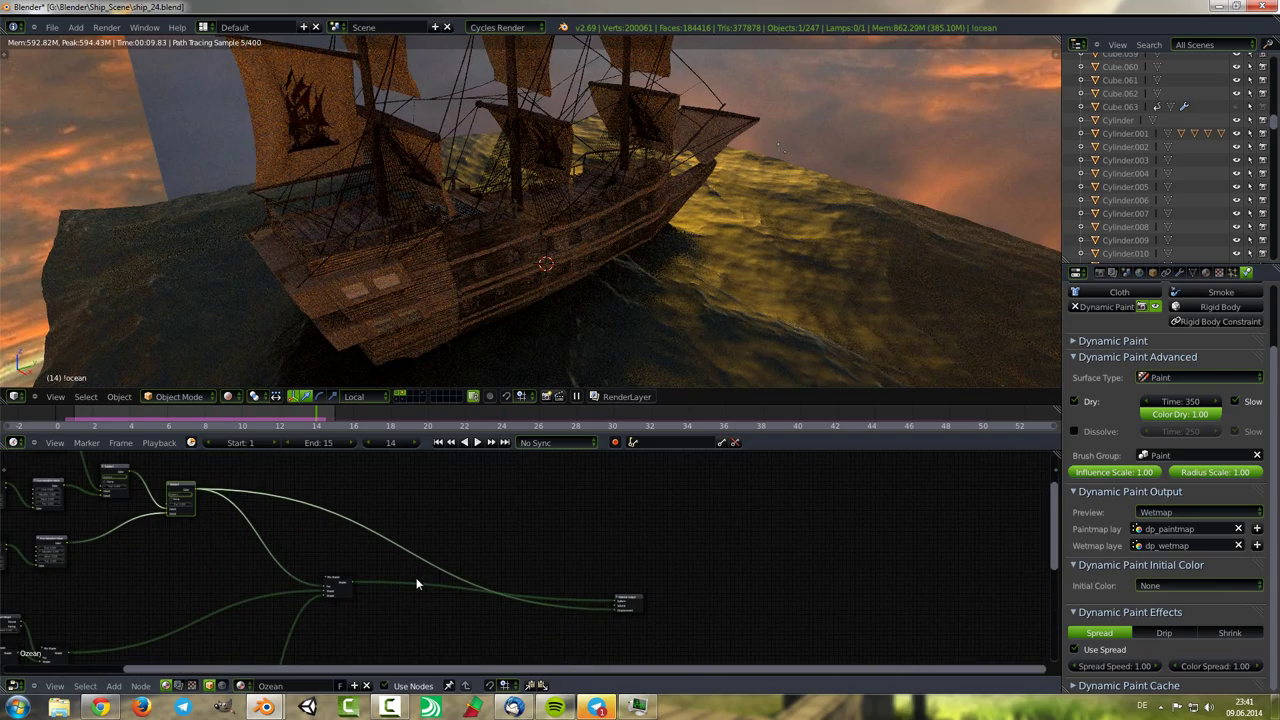
scroll(490, 546, "down", 3)
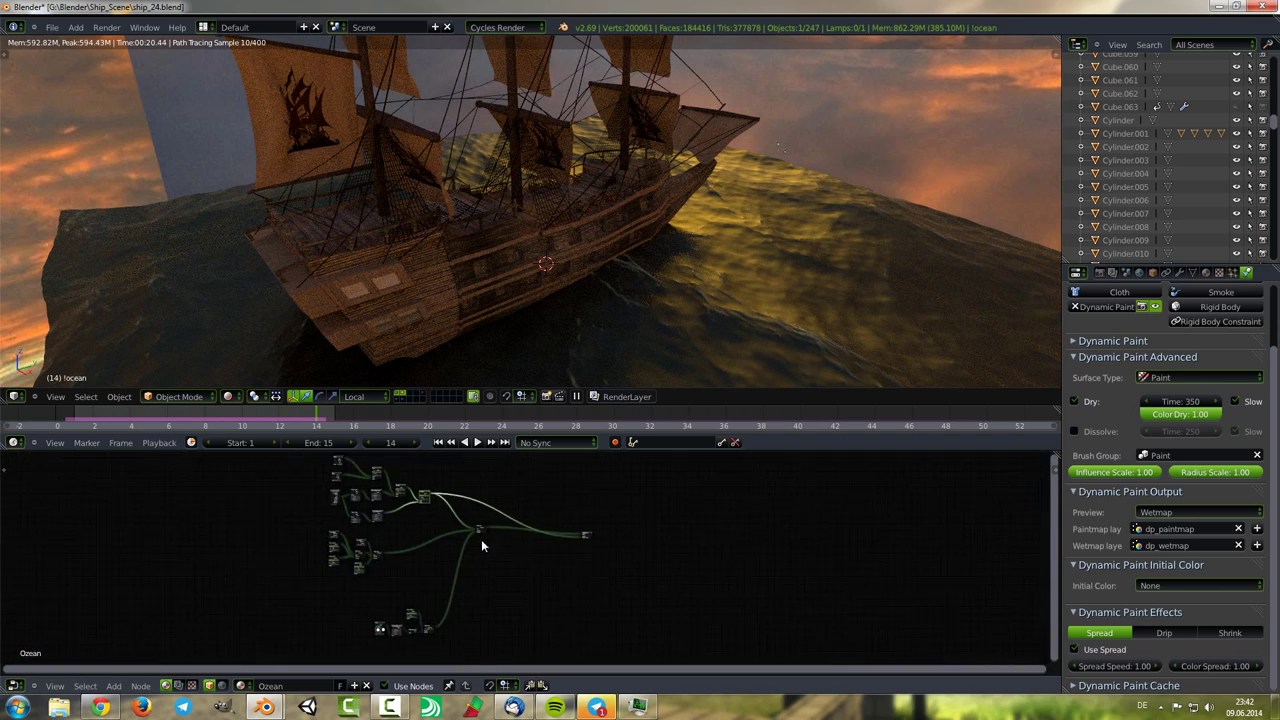
middle_click_drag(481, 539, 496, 533)
scroll(446, 590, "up", 4)
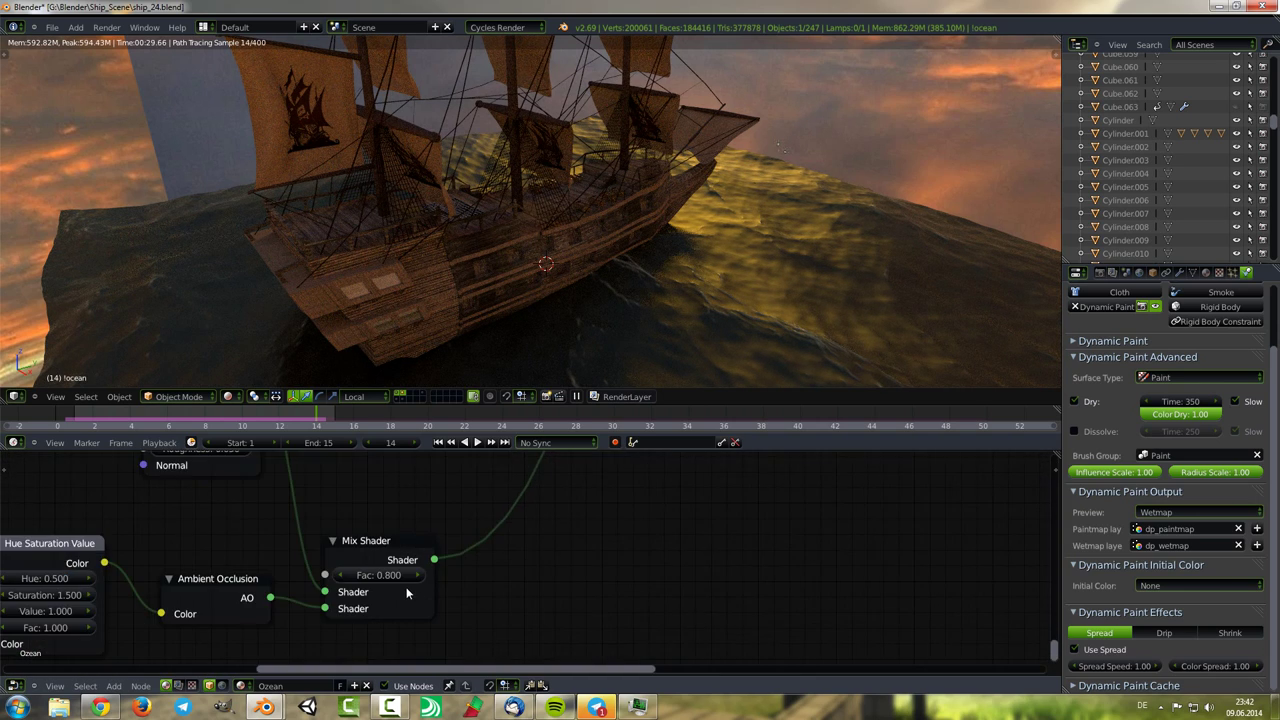
middle_click_drag(198, 609, 346, 601)
left_click_drag(303, 472, 360, 472)
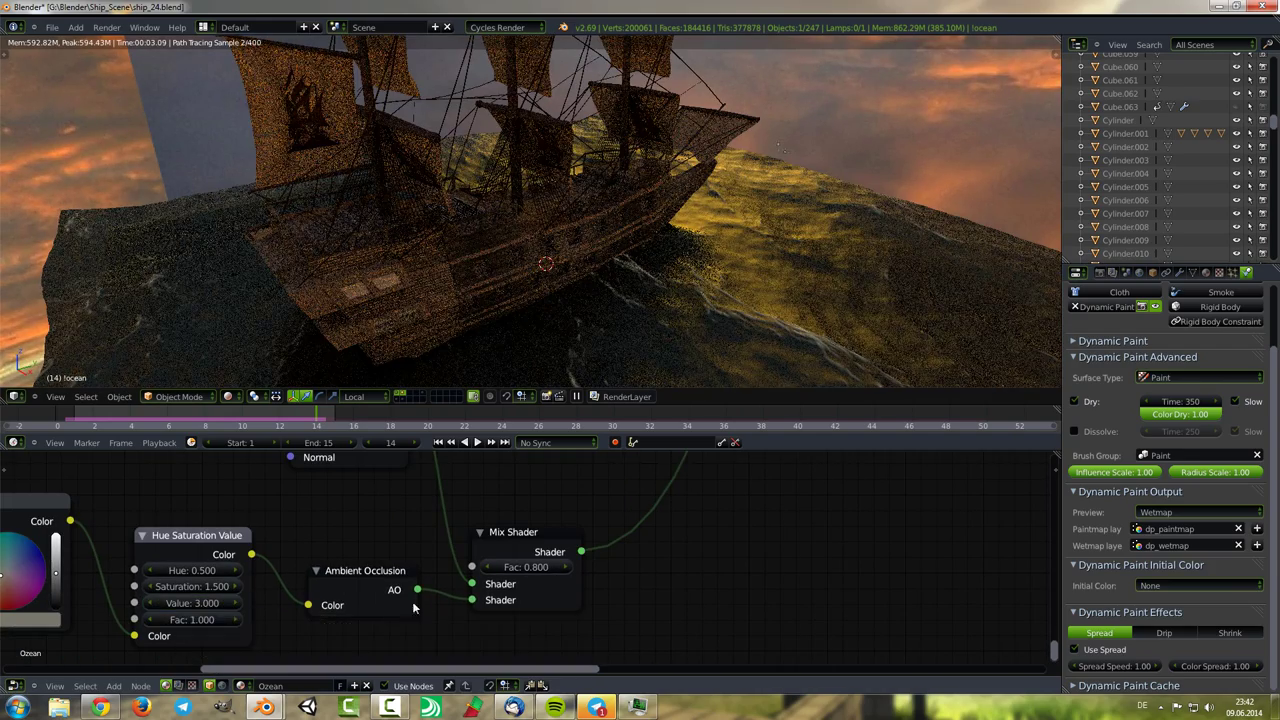
scroll(412, 601, "down", 3)
middle_click_drag(450, 620, 480, 640)
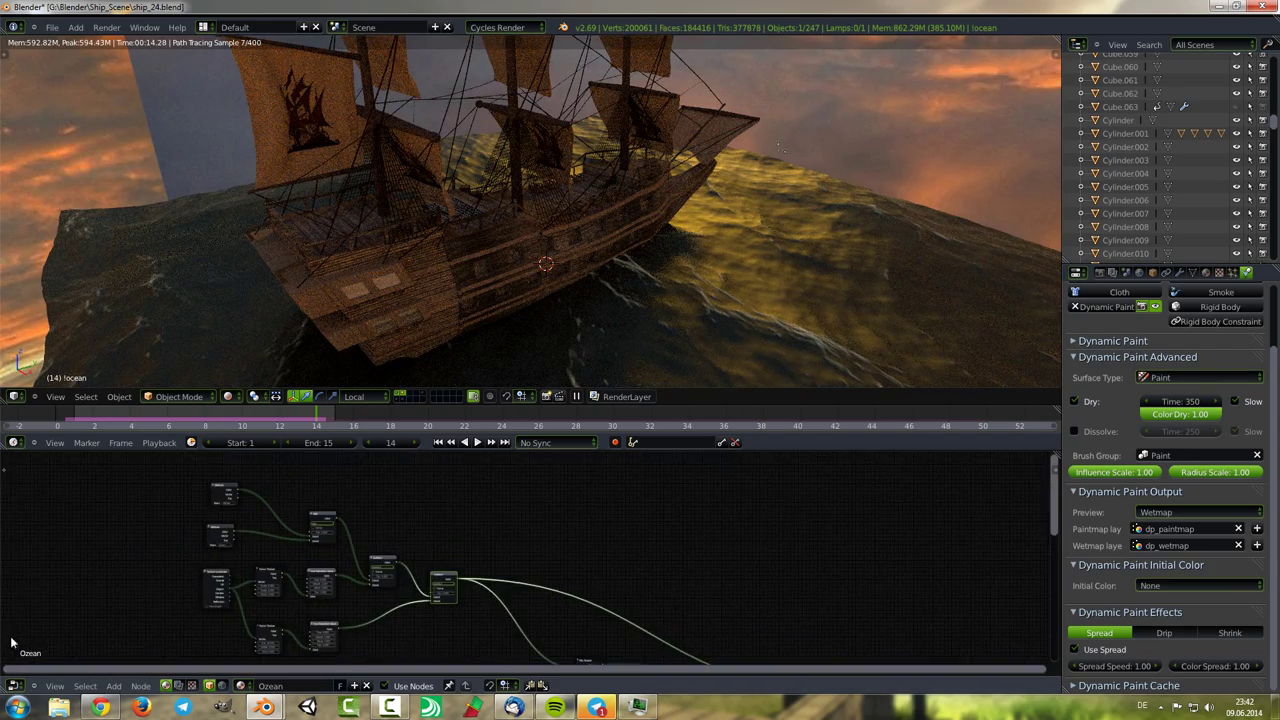
scroll(507, 590, "up", 3)
scroll(507, 590, "up", 2)
scroll(281, 548, "up", 2)
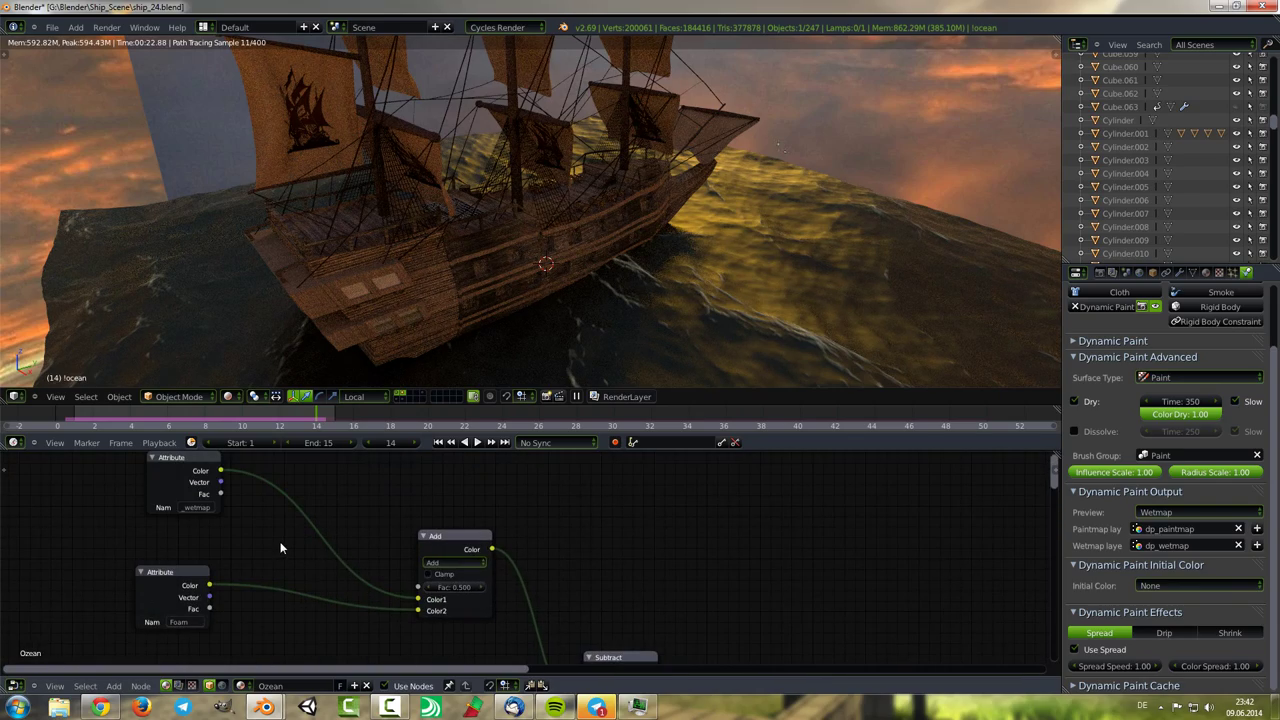
scroll(367, 556, "down", 2)
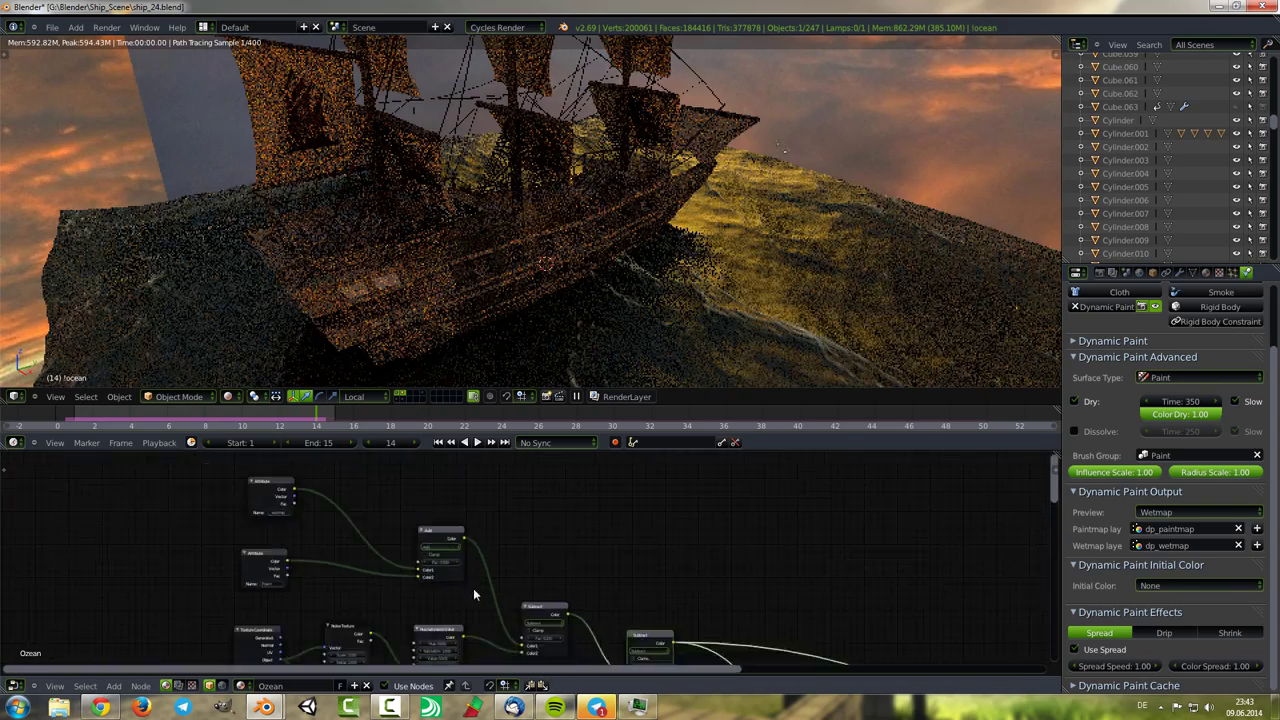
scroll(473, 588, "down", 2)
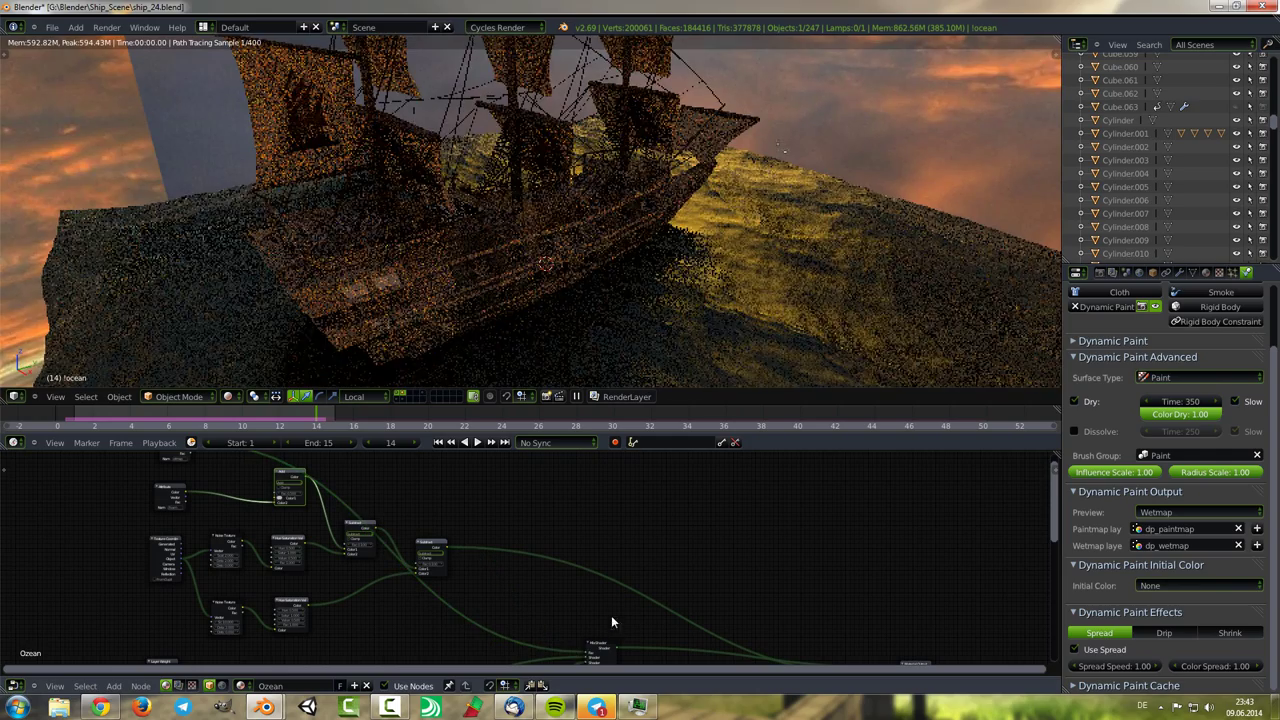
mouse_move(584, 650)
left_mouse_down()
mouse_move(455, 549)
mouse_move(269, 499)
left_mouse_up()
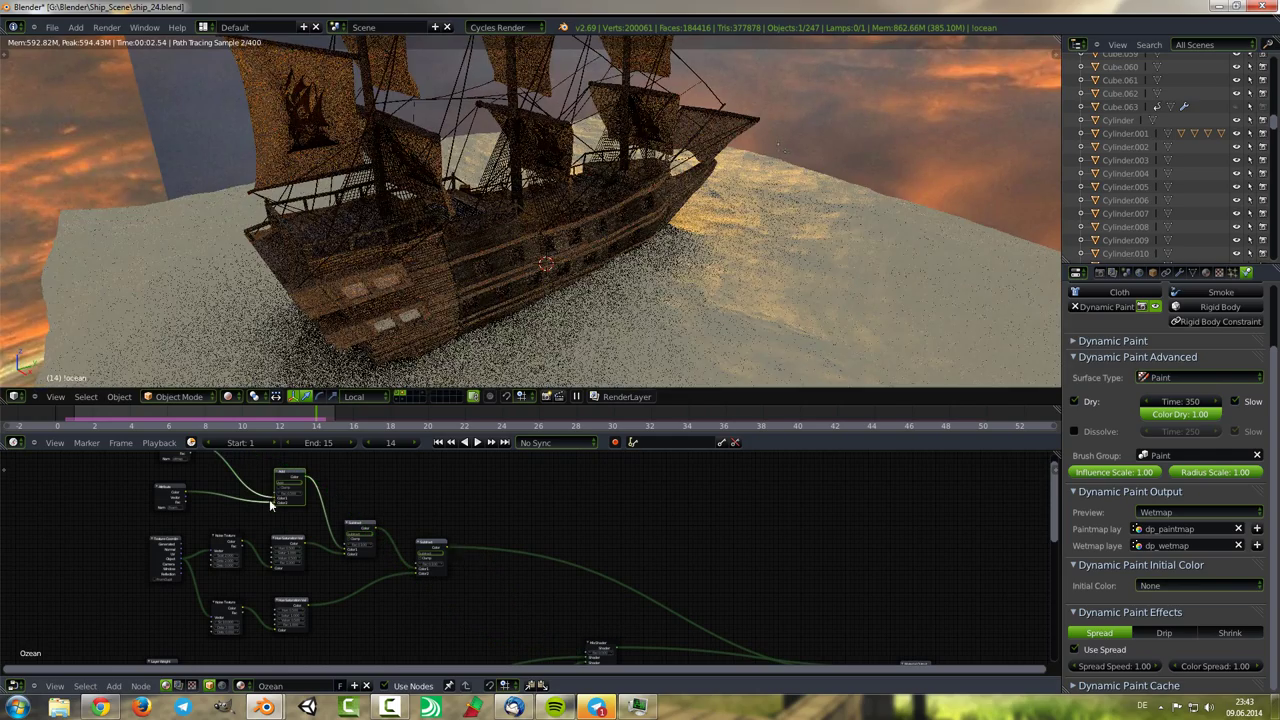
scroll(281, 497, "up", 2)
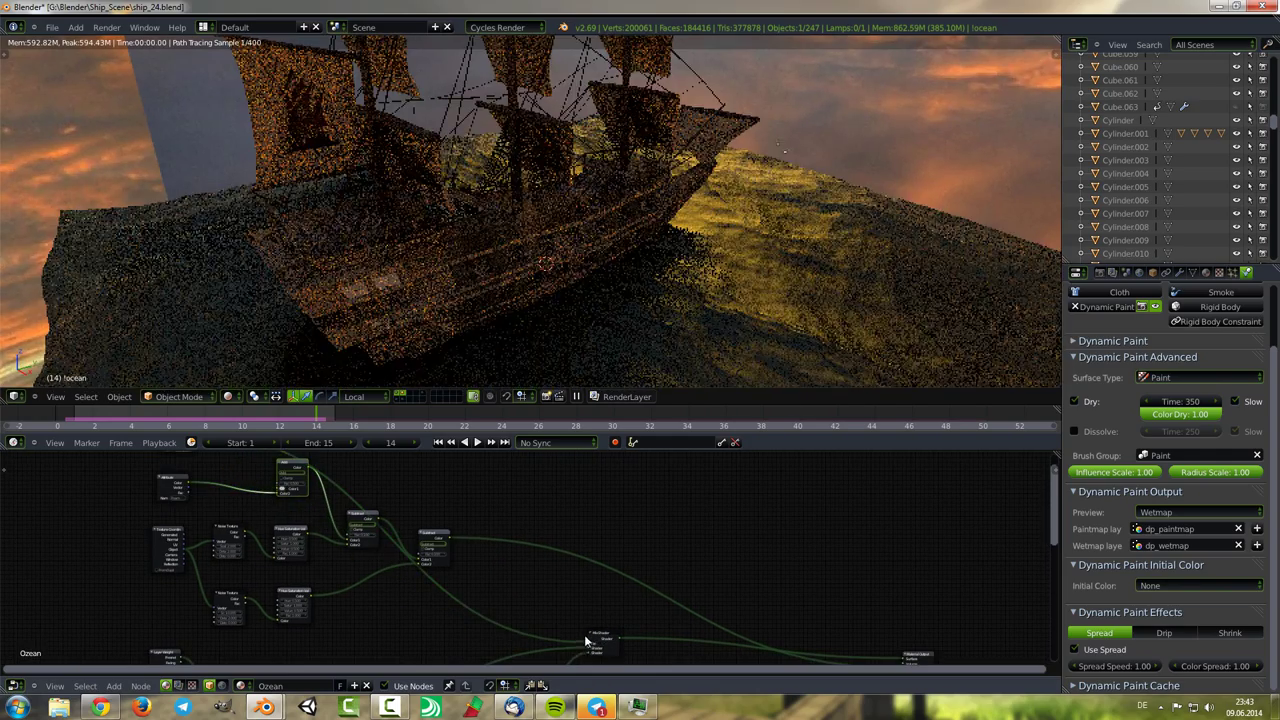
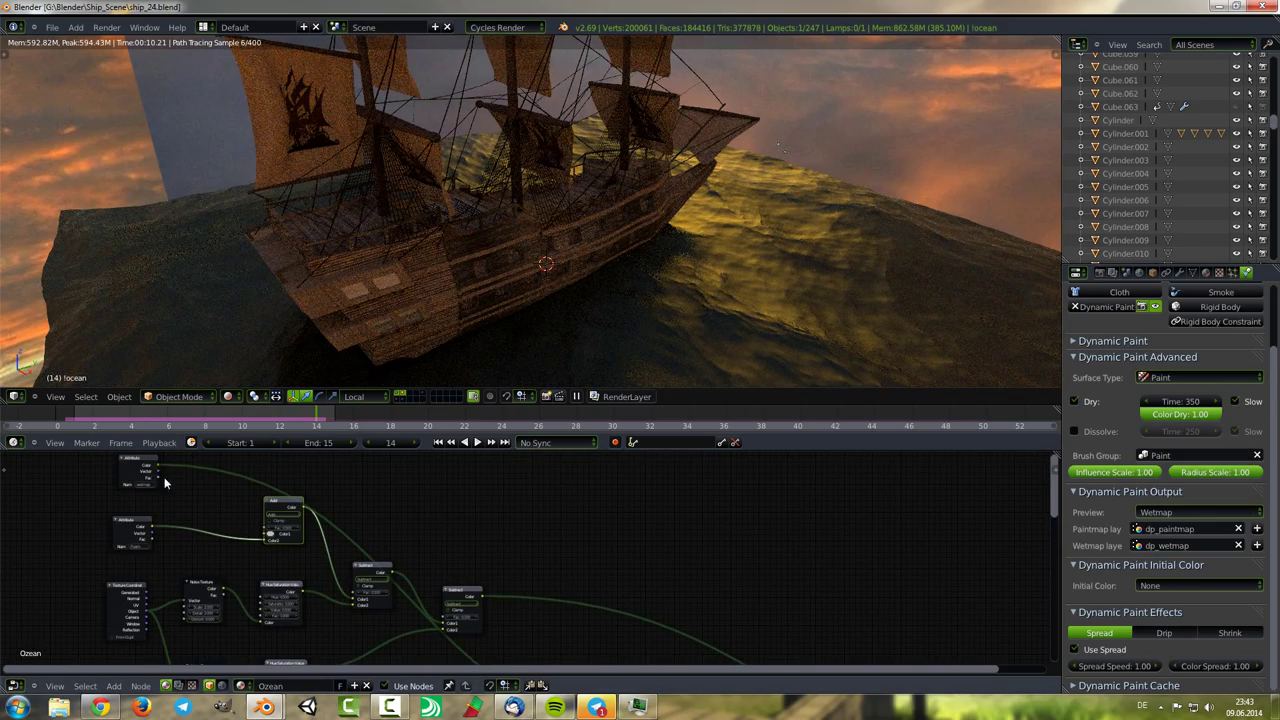
Switch the viewport to Solid shading and play the animation up to frame 14.
scroll(165, 483, "down", 2)
left_click_drag(430, 590, 541, 637)
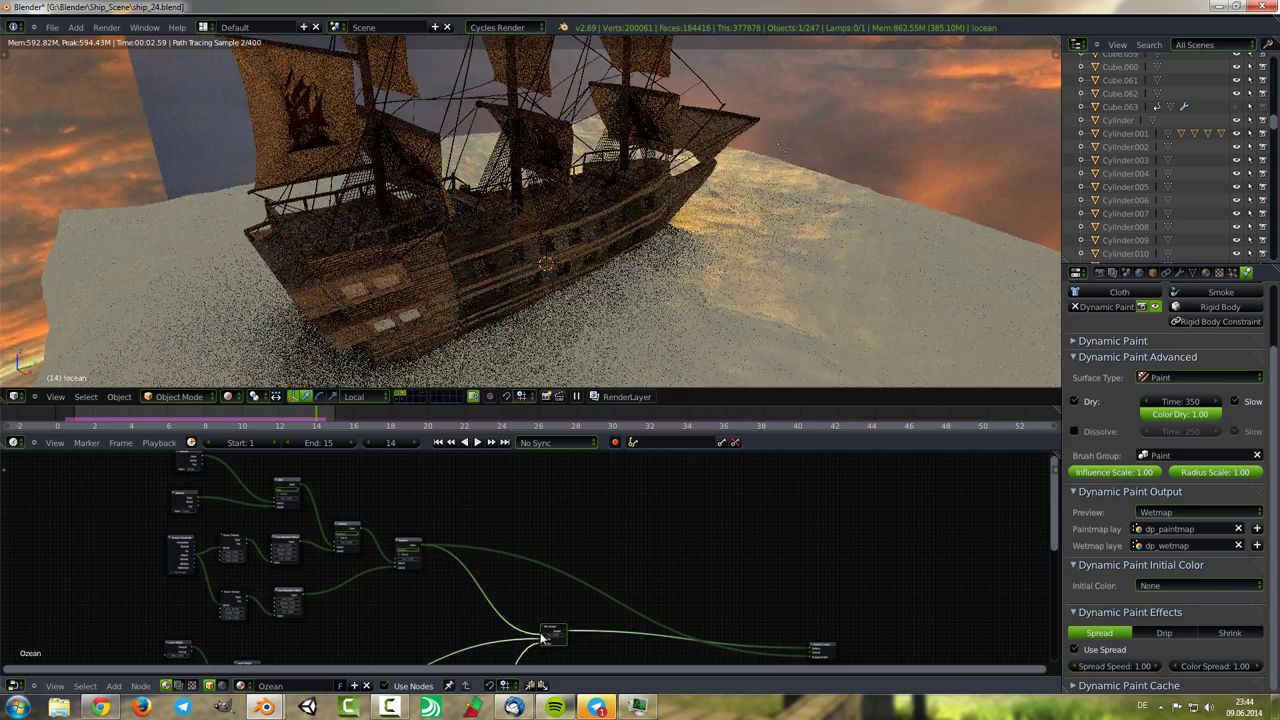
middle_click_drag(455, 540, 445, 534)
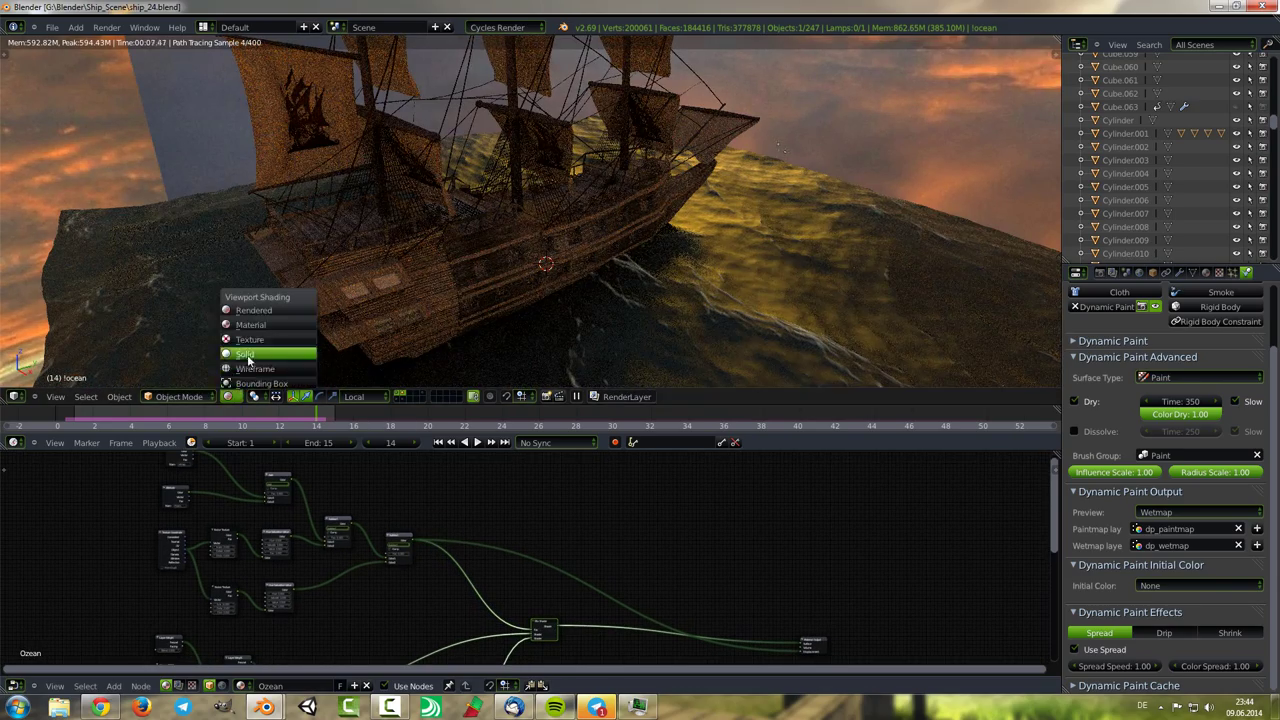
left_click(248, 356)
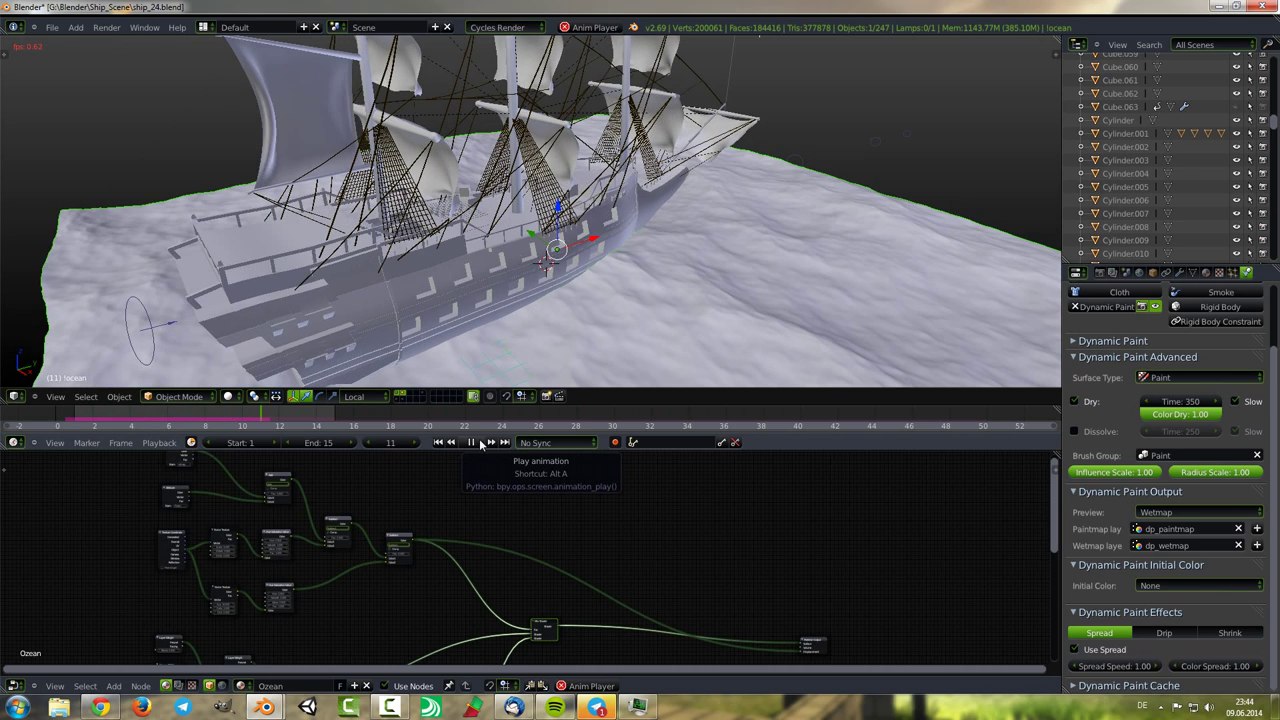
left_click(480, 446)
Check Texture shading, then return the viewport to the Rendered Cycles preview.
left_click(228, 396)
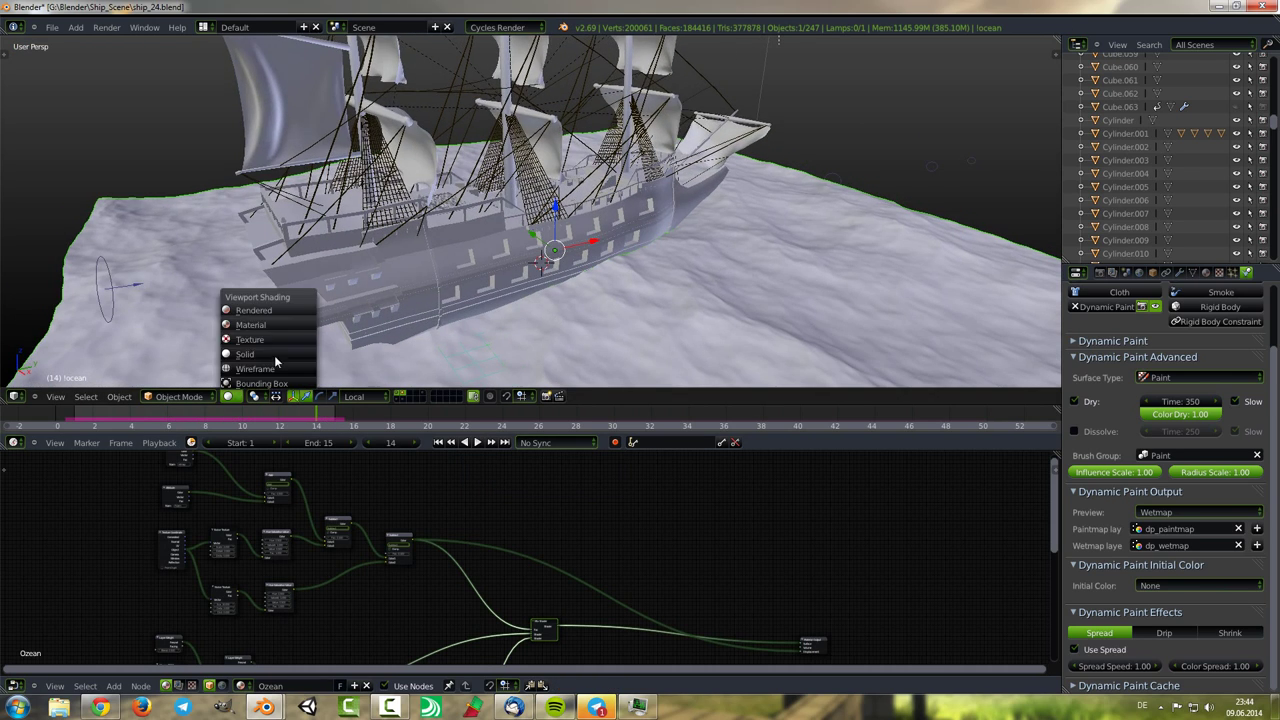
left_click(270, 330)
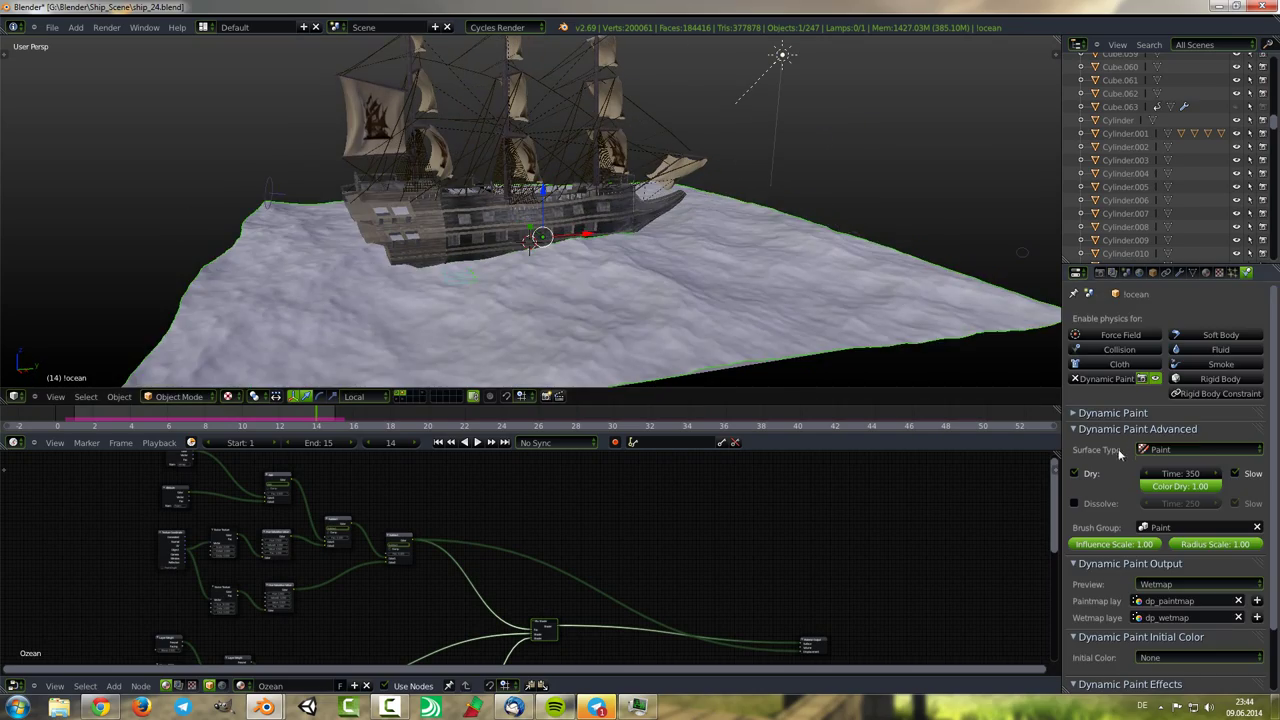
scroll(1209, 516, "down", 5)
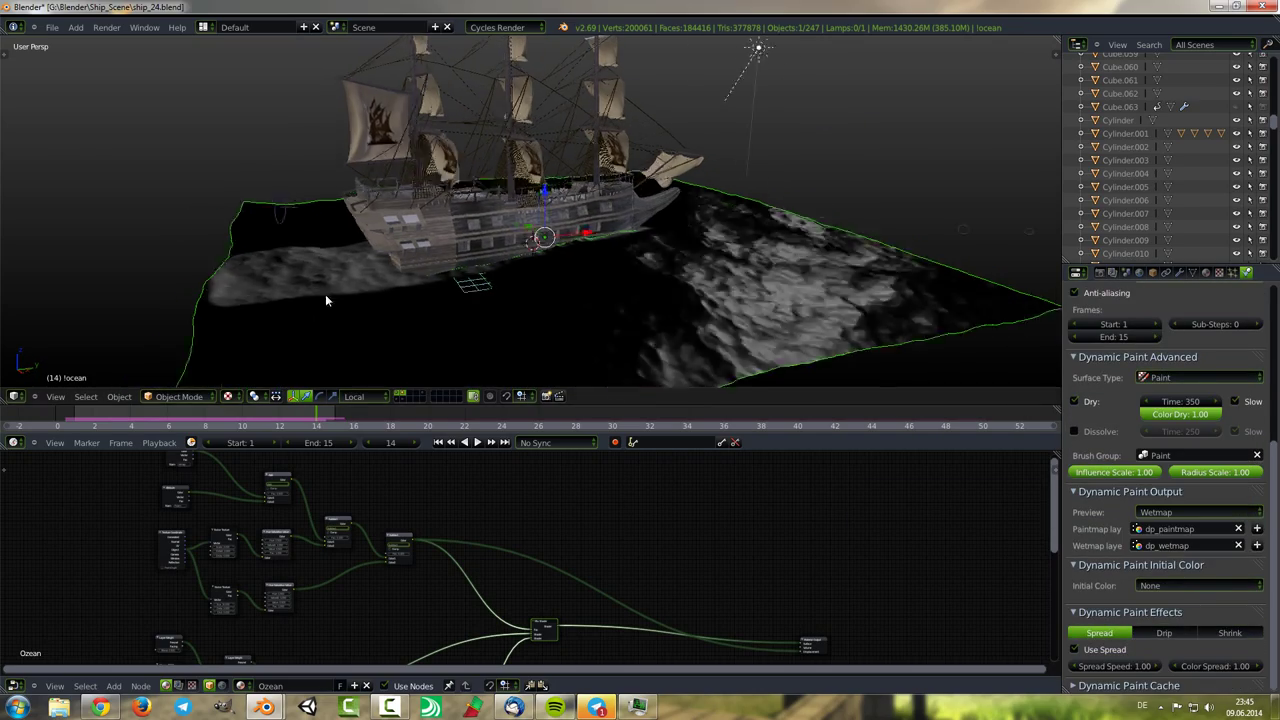
left_click(228, 396)
left_click(268, 311)
Preview the upper Attribute node's paint layer directly on the ocean.
scroll(515, 330, "up", 3)
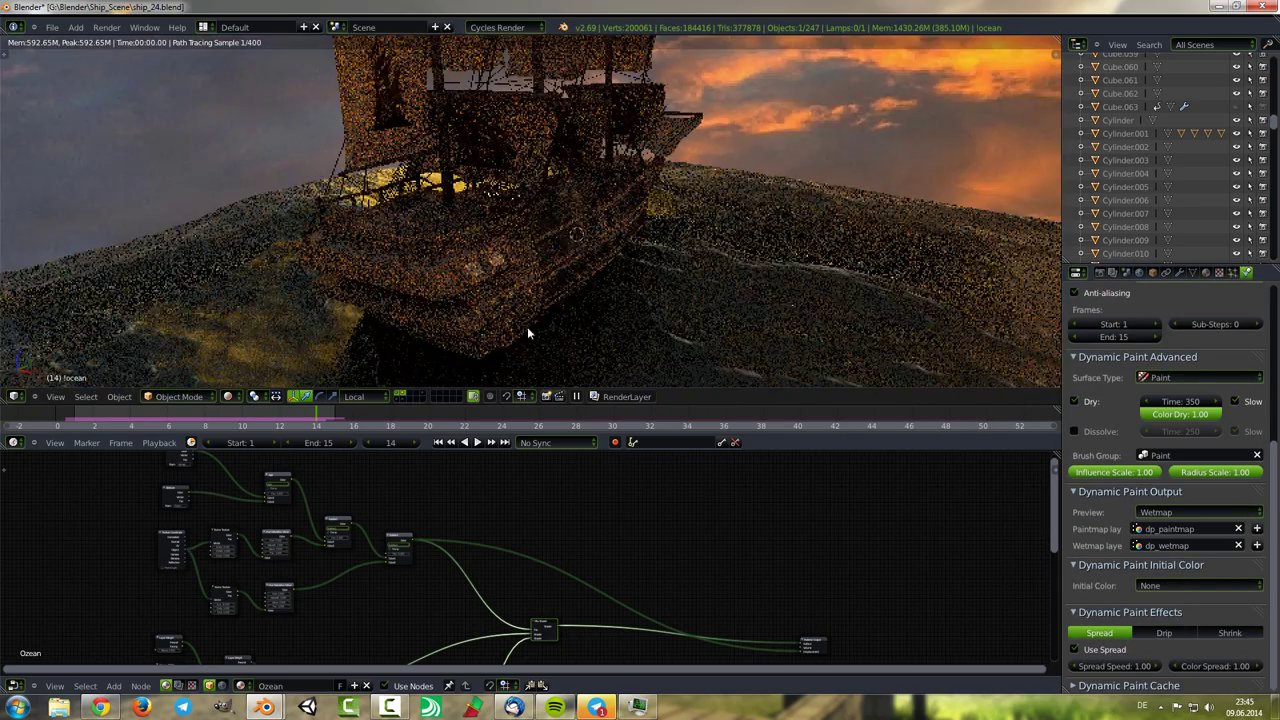
scroll(277, 517, "up", 1)
scroll(283, 503, "down", 1)
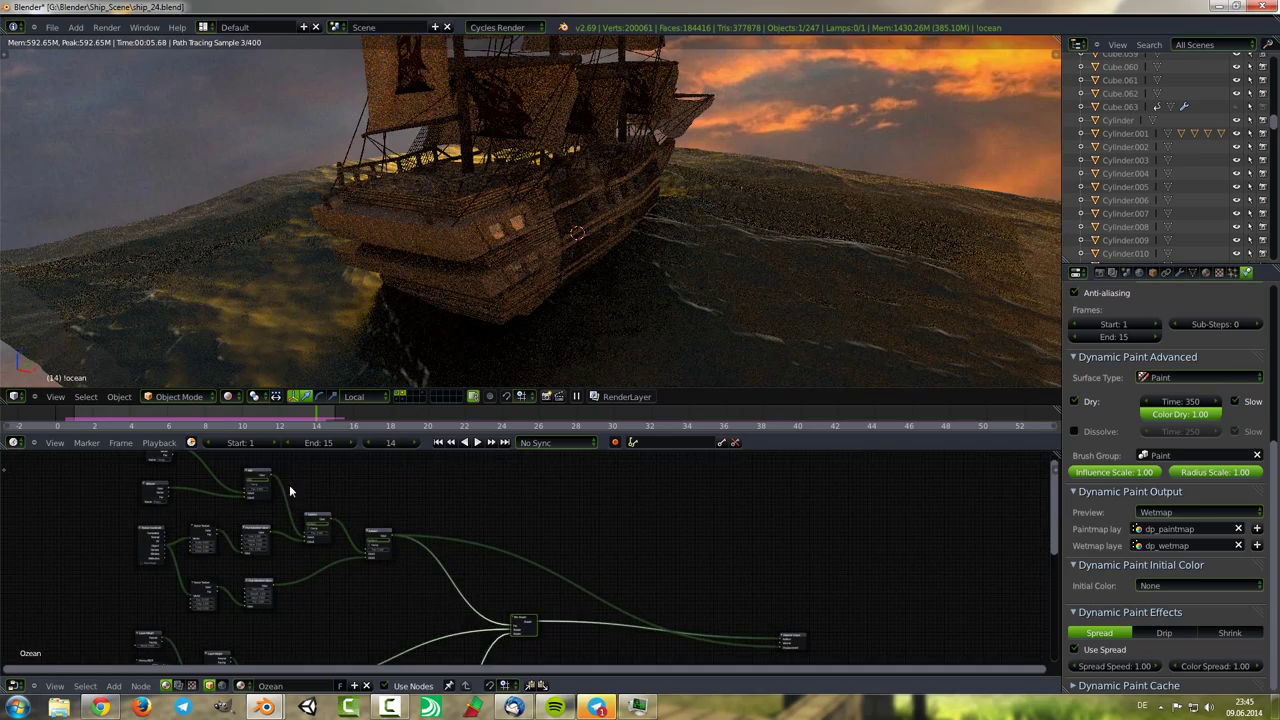
left_click(510, 627, "ctrl+shift")
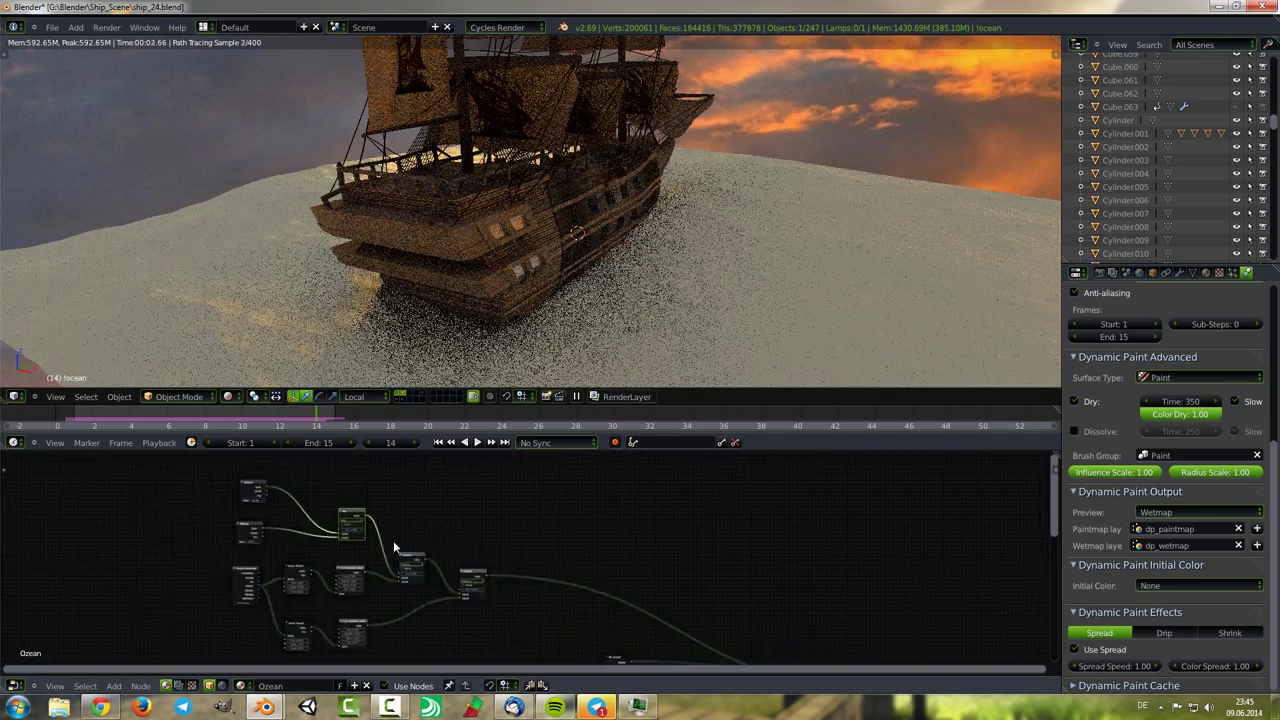
scroll(395, 548, "up", 4)
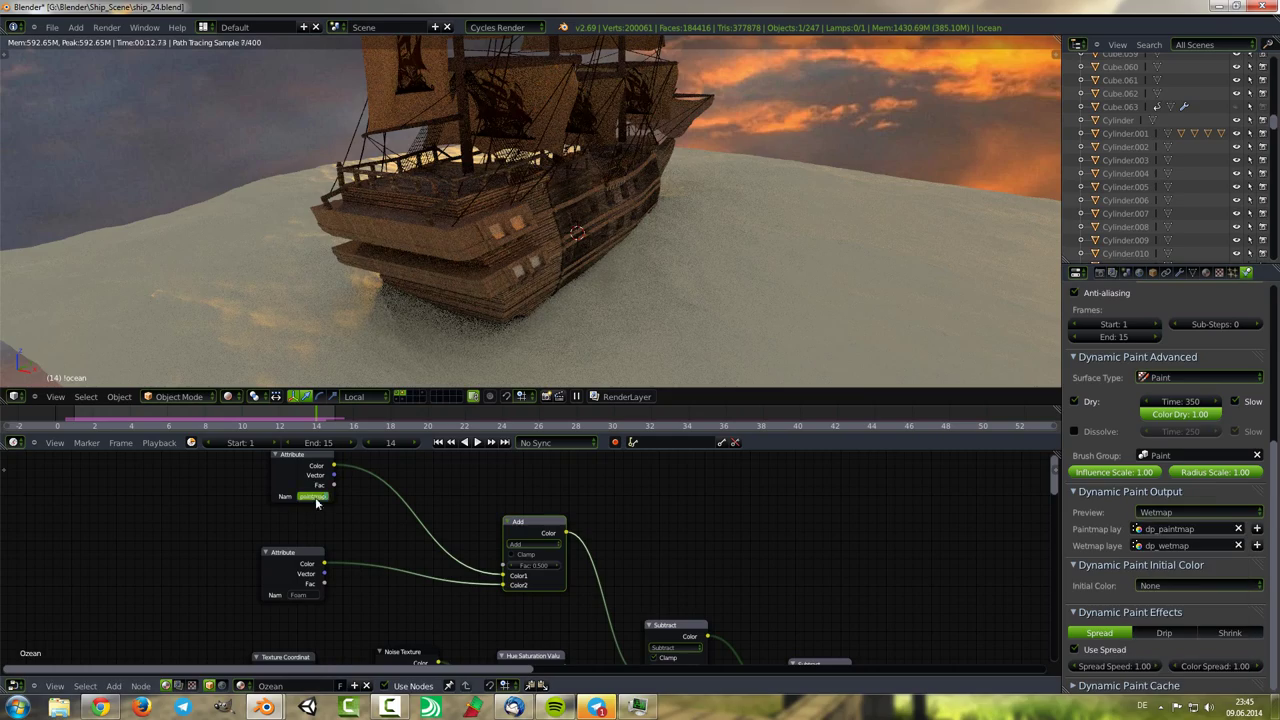
Change the Attribute node's Name from paintmap to wetmap, restoring the full ocean material.
left_click(318, 503, "ctrl+shift")
scroll(334, 499, "down", 3)
scroll(341, 474, "down", 3)
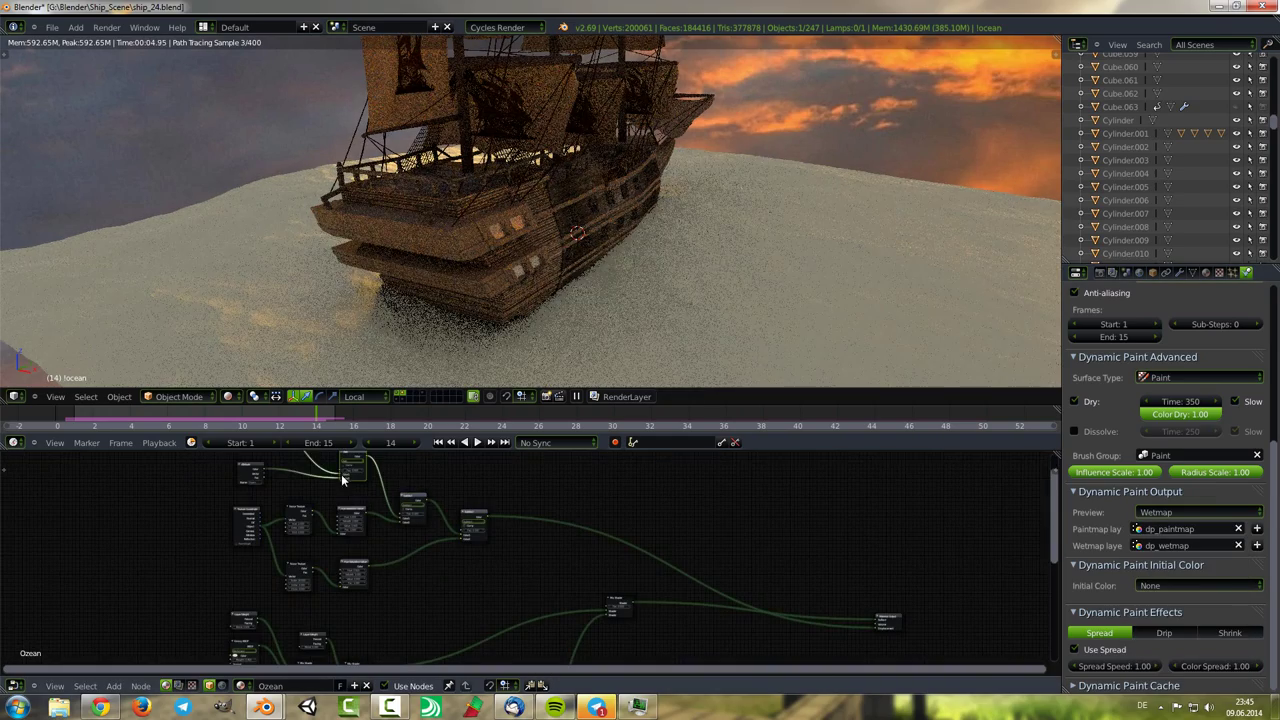
left_click(605, 604, "ctrl+shift")
scroll(520, 550, "up", 3)
scroll(439, 498, "up", 3)
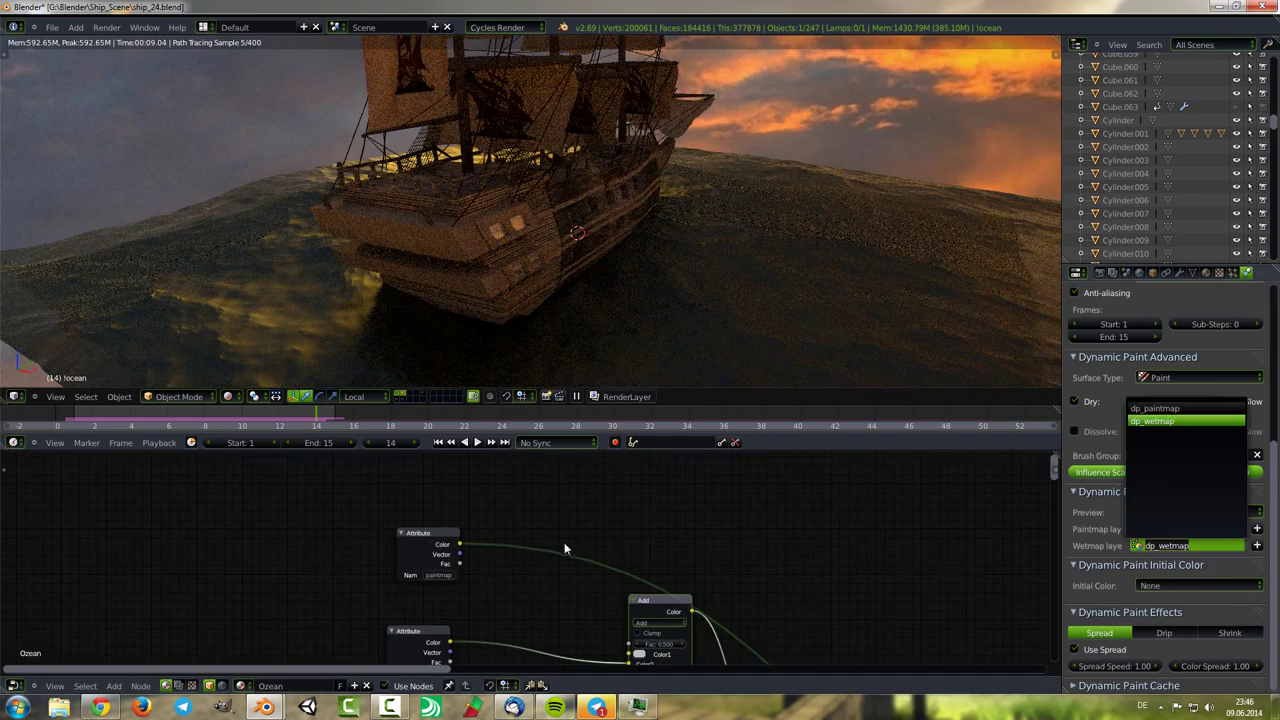
key("ctrl+v")
key("Return")
scroll(504, 580, "down", 2)
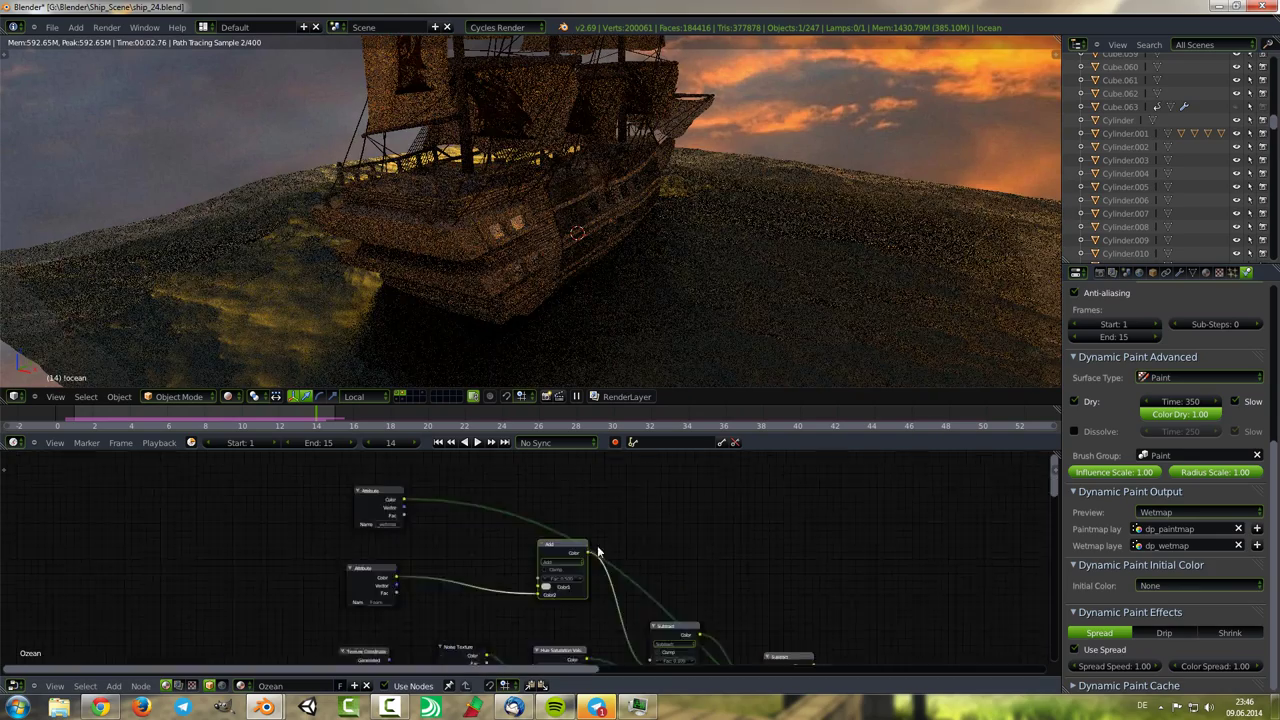
scroll(700, 549, "down", 2)
scroll(687, 518, "down", 2)
scroll(122, 614, "up", 3)
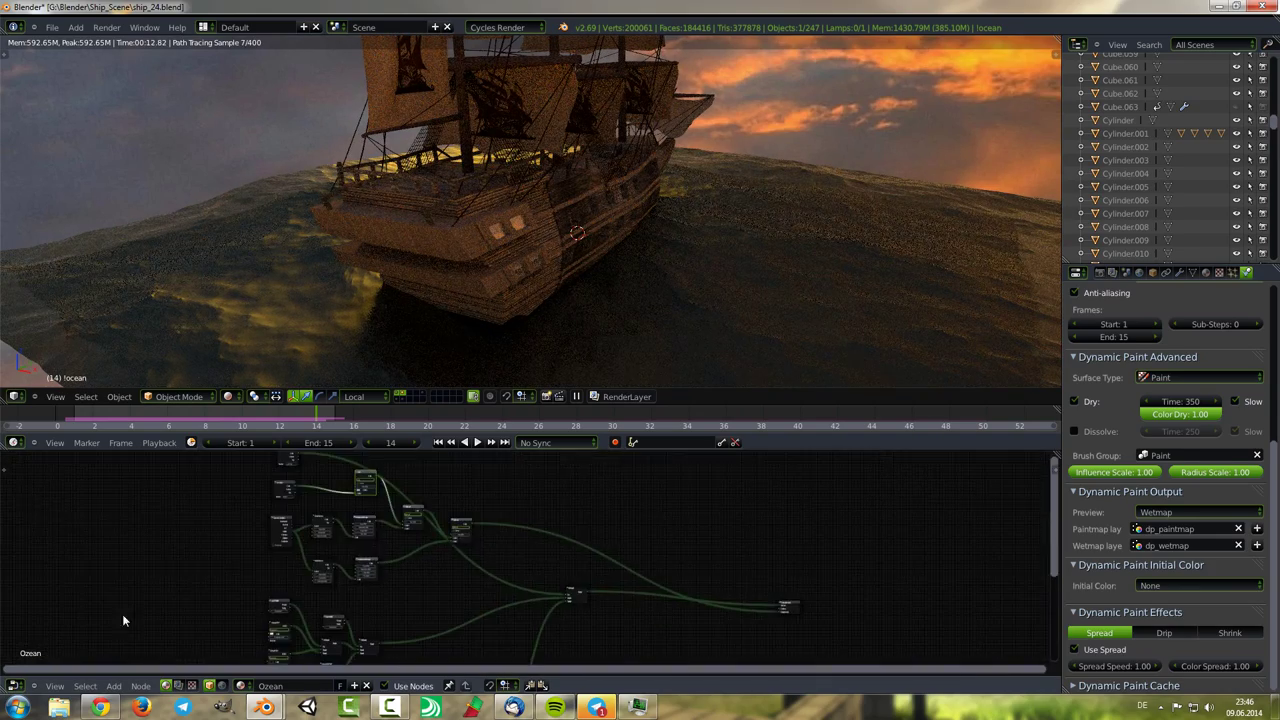
scroll(566, 510, "up", 3)
scroll(418, 528, "down", 2)
Add a Noise Texture node below the wetmap Attribute node.
scroll(530, 565, "down", 3)
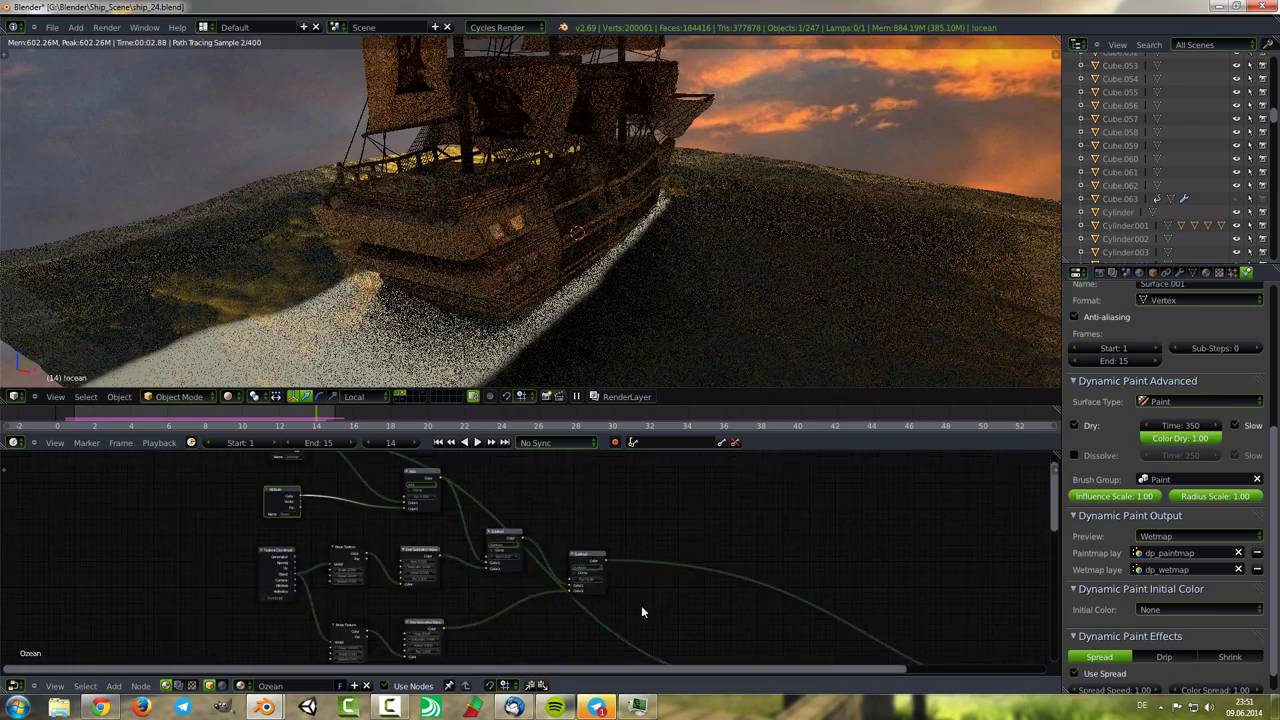
middle_click_drag(641, 605, 570, 575)
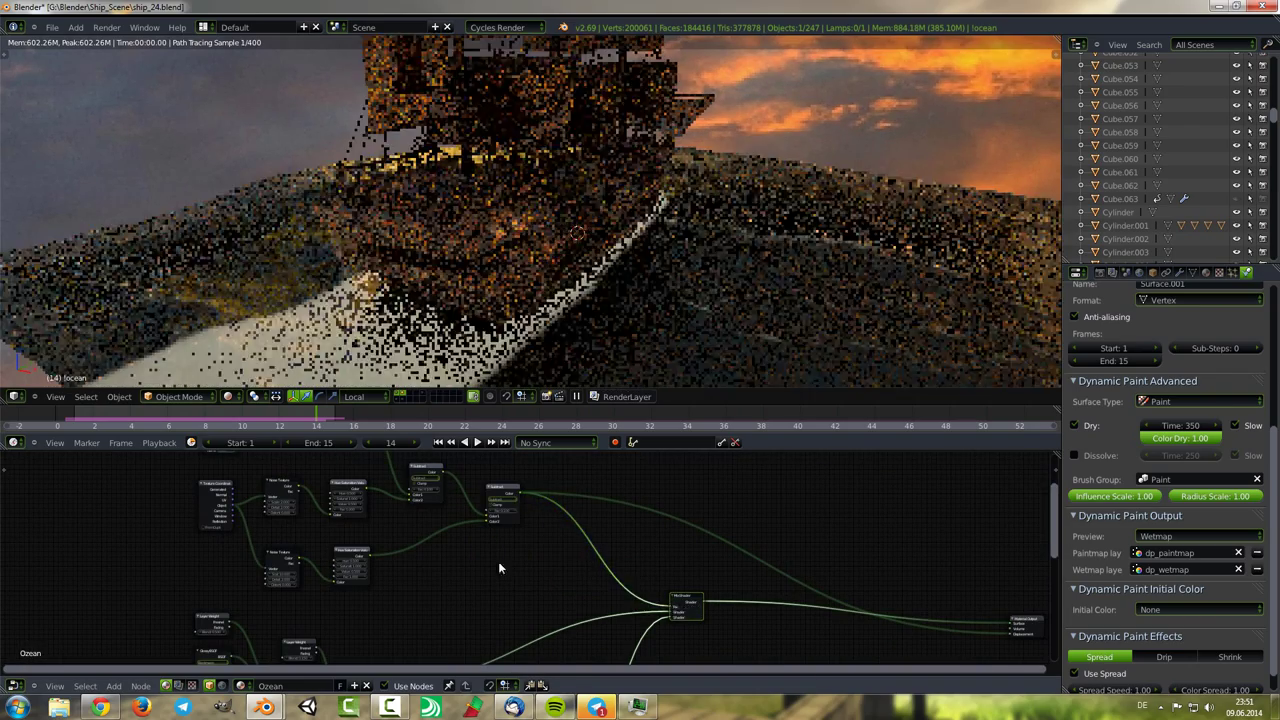
scroll(510, 575, "up", 2)
scroll(551, 585, "up", 2)
scroll(510, 560, "up", 2)
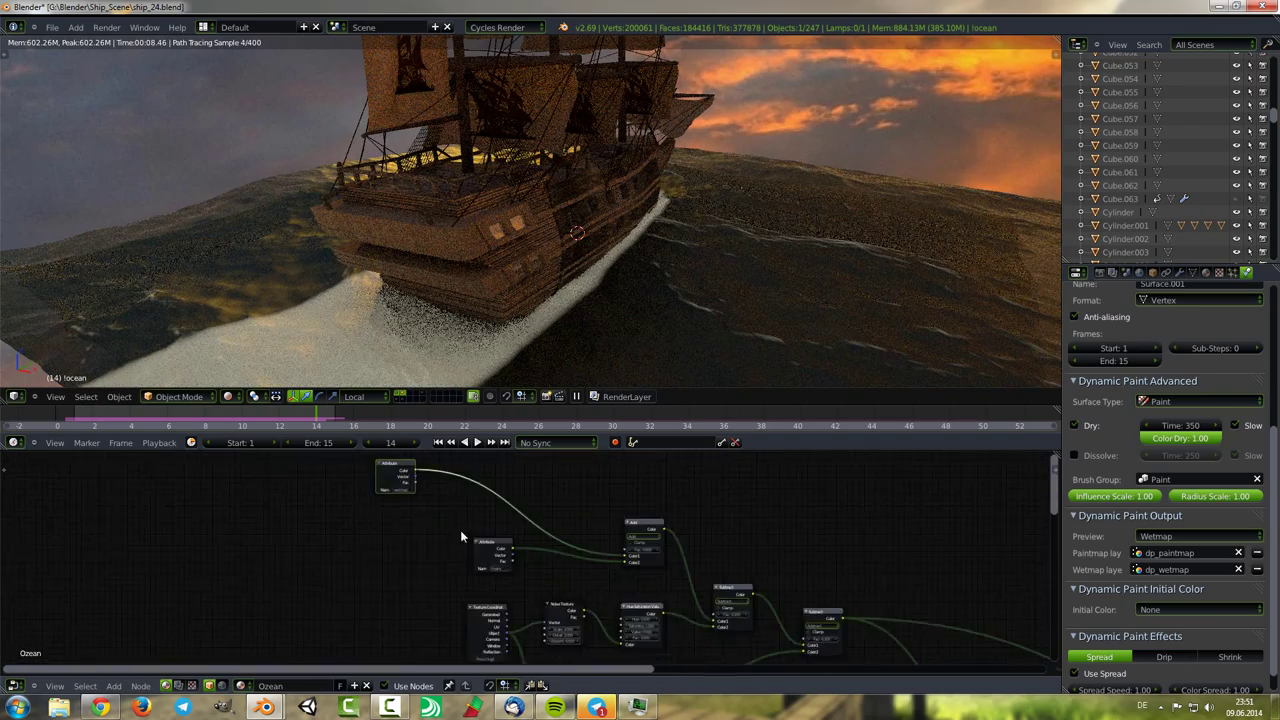
scroll(455, 540, "up", 2)
scroll(384, 575, "down", 2)
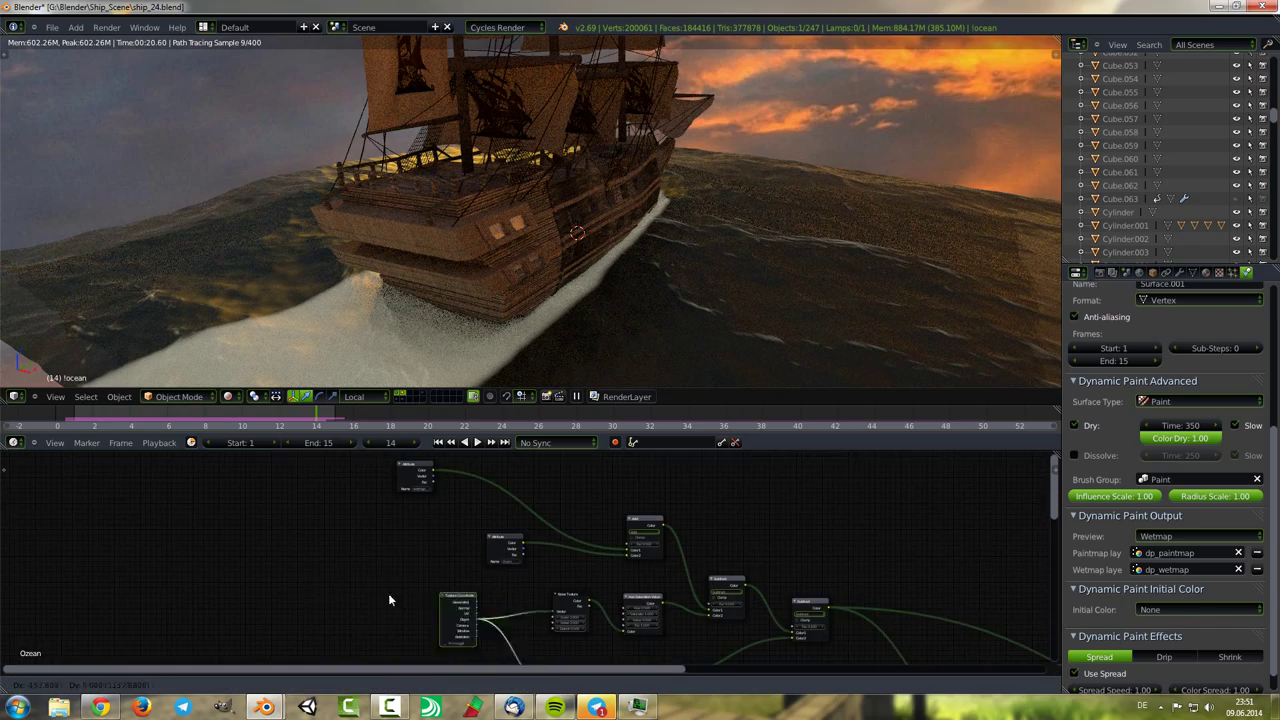
key("shift+a")
left_click(488, 444)
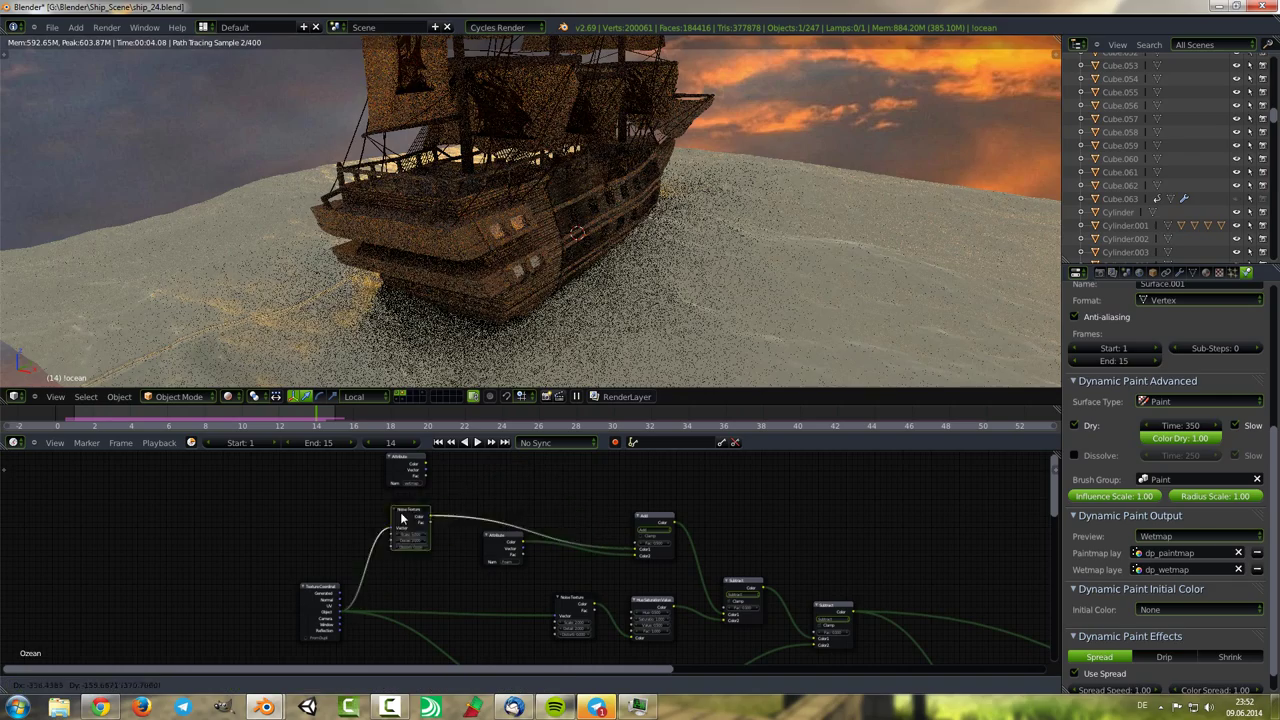
left_click(400, 512)
Add a MixRGB node set to Subtract and connect its output to the Add node.
scroll(410, 525, "up", 1)
key("shift+a")
left_click(500, 530)
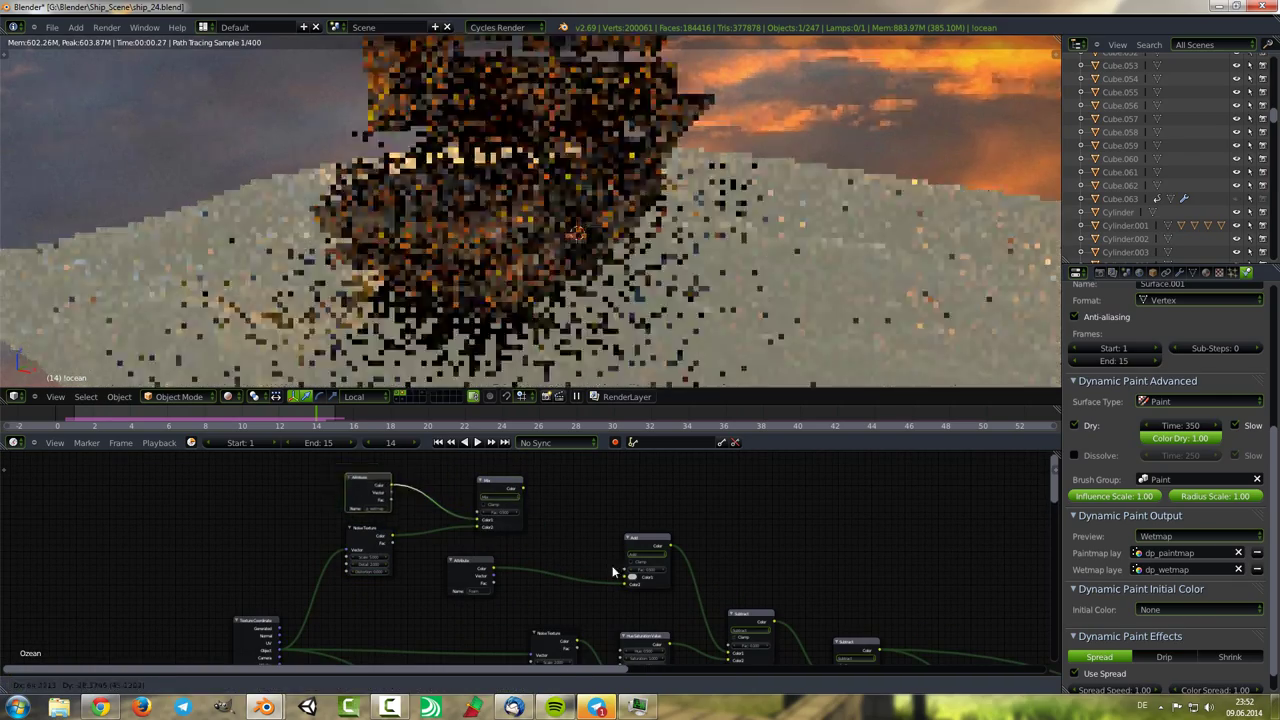
left_click_drag(521, 489, 630, 580)
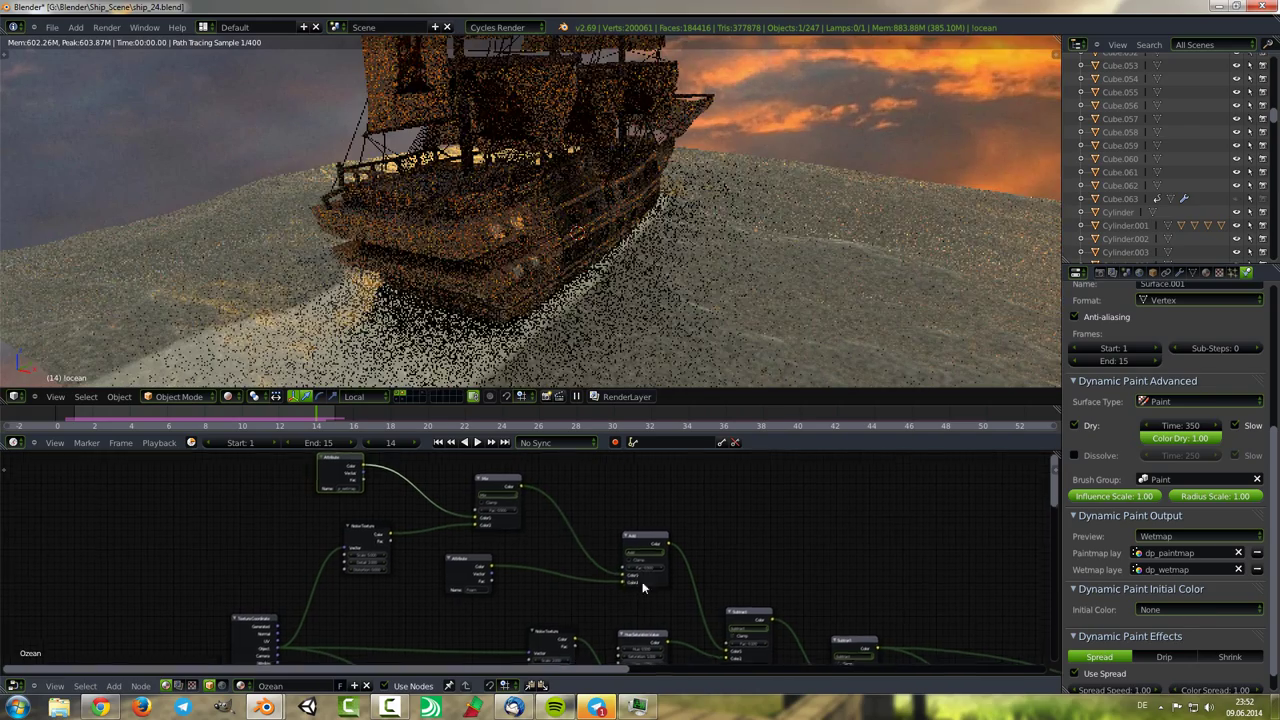
Raise the Noise Texture node's Scale to 5.
scroll(447, 560, "up", 1)
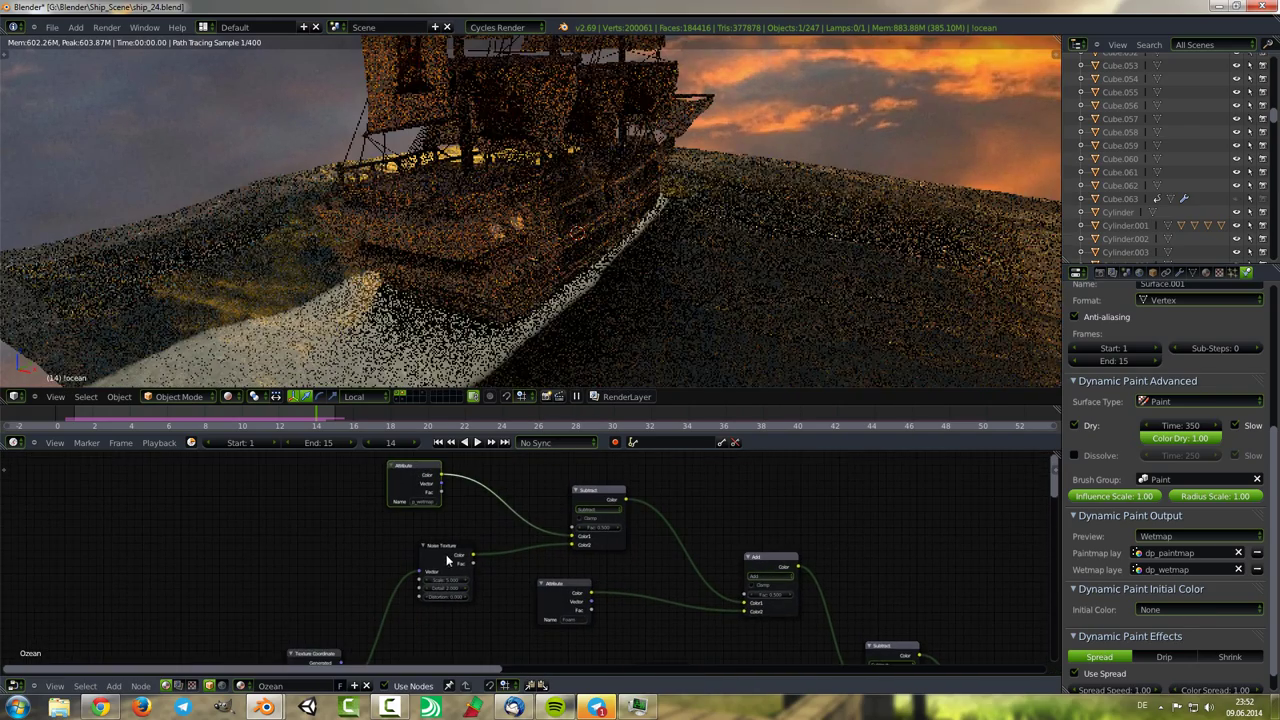
scroll(411, 544, "up", 2)
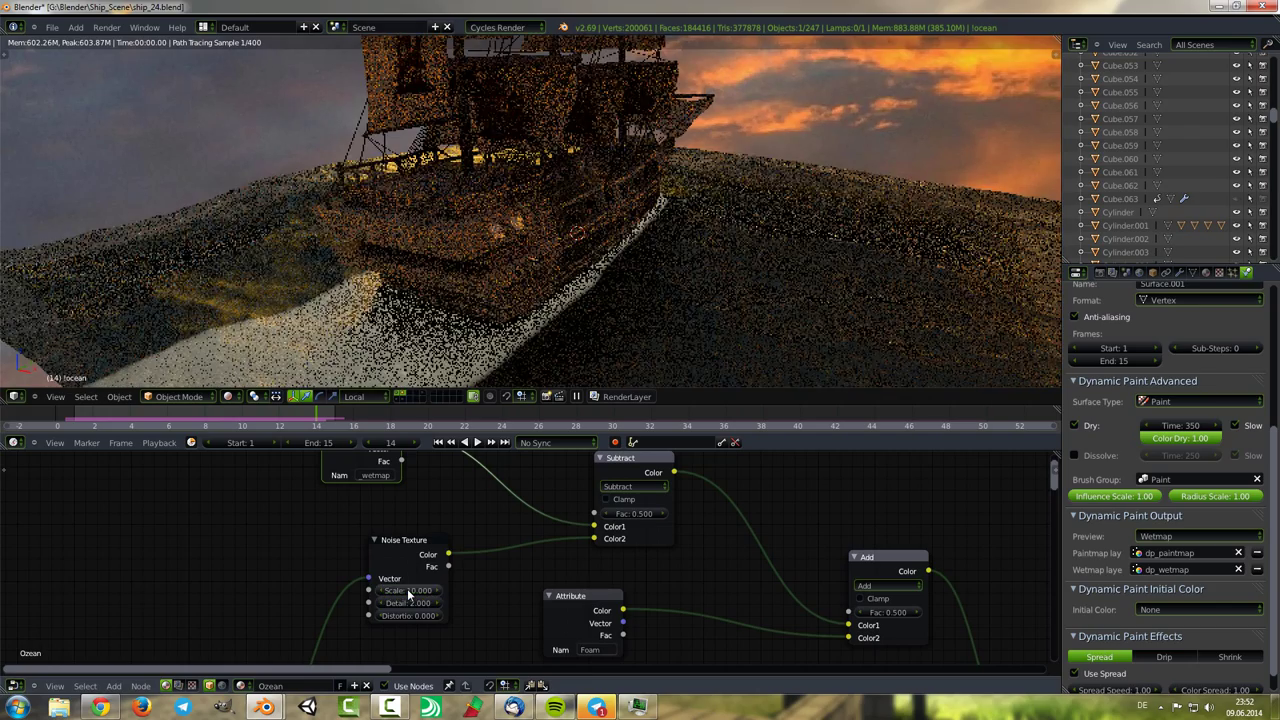
left_click(407, 590)
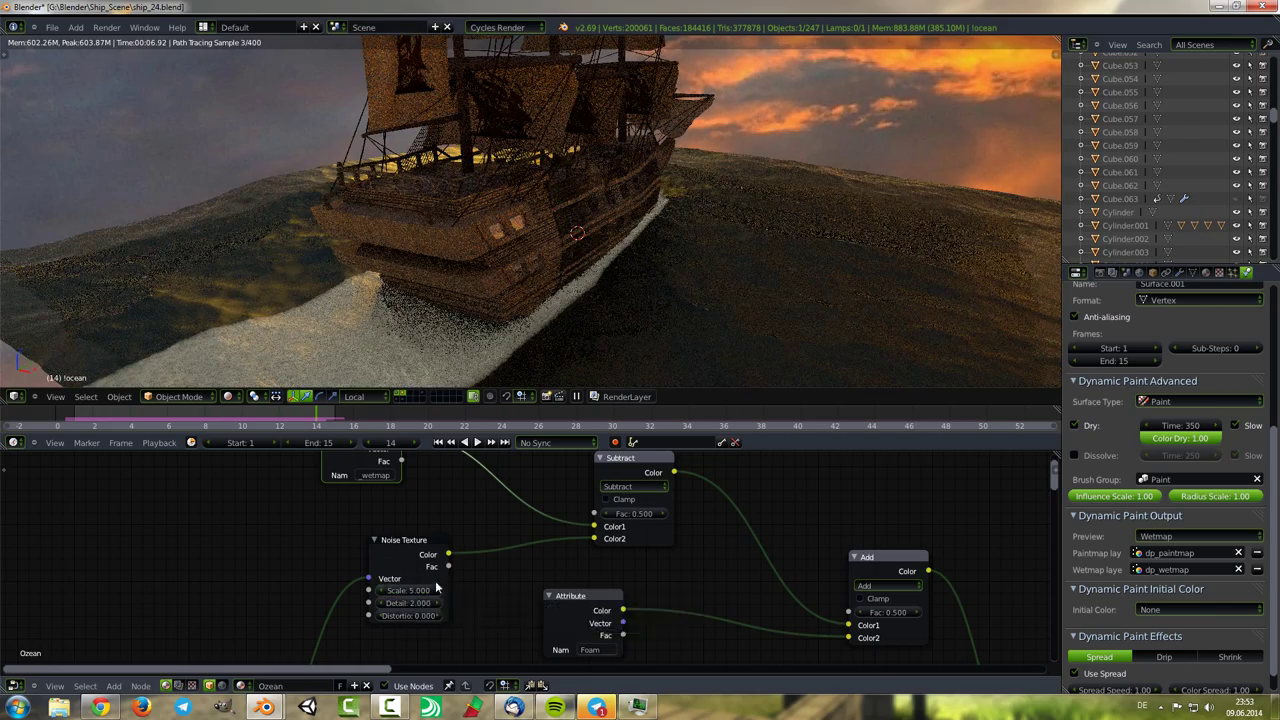
scroll(436, 588, "down", 2)
scroll(525, 517, "down", 4)
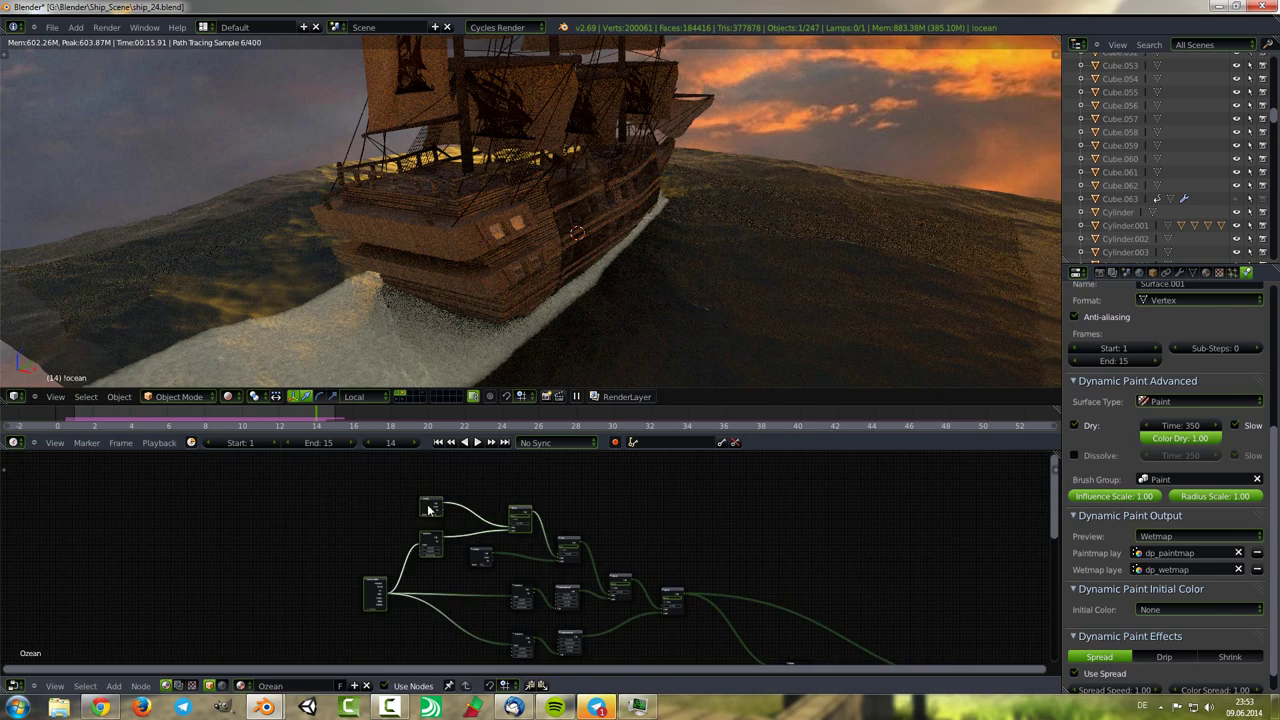
scroll(510, 518, "up", 3)
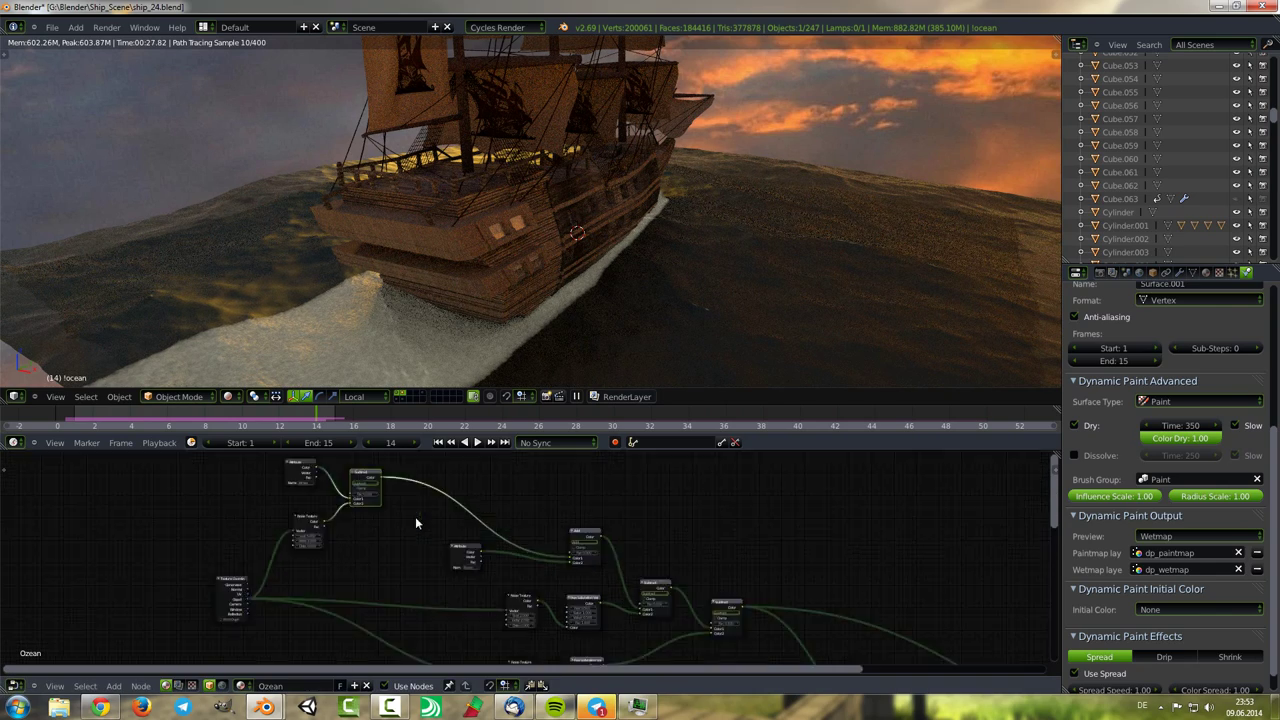
scroll(415, 516, "up", 3)
Add a Hue Saturation Value node and set its Value to 0.12.
key("shift+a")
left_click(508, 600)
scroll(480, 526, "up", 3)
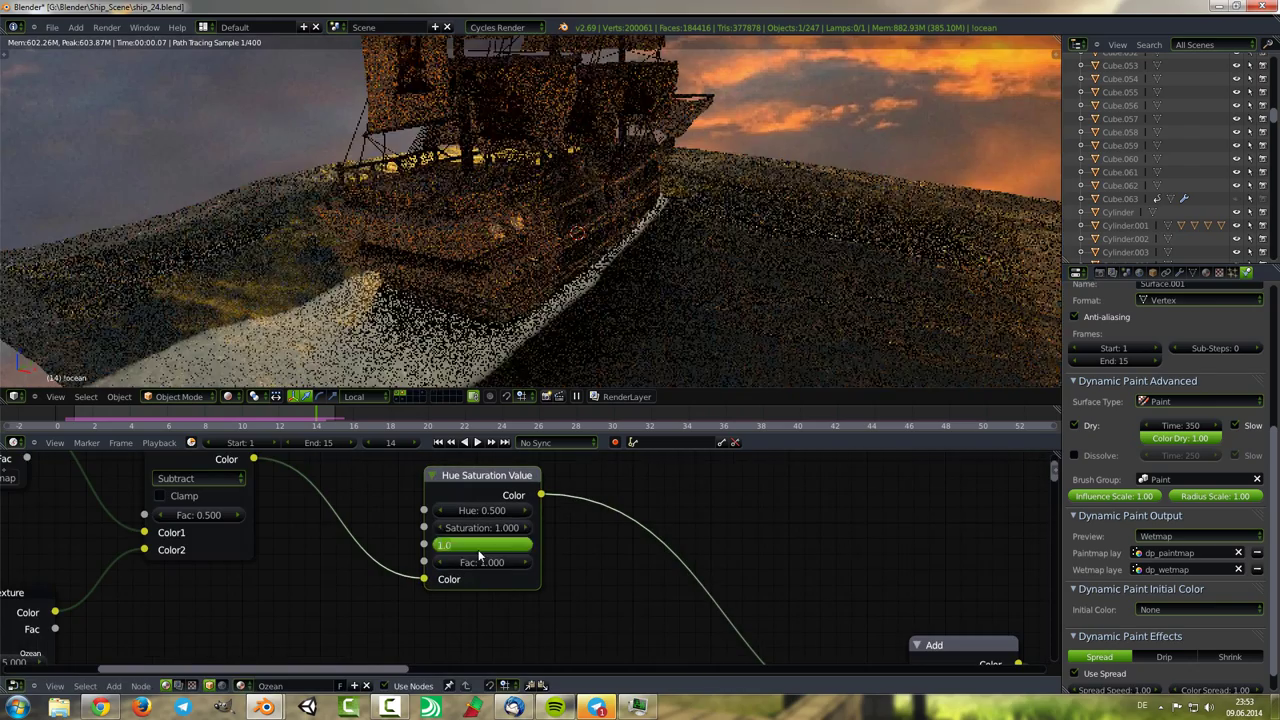
left_click(490, 544)
type("0.2")
key("Return")
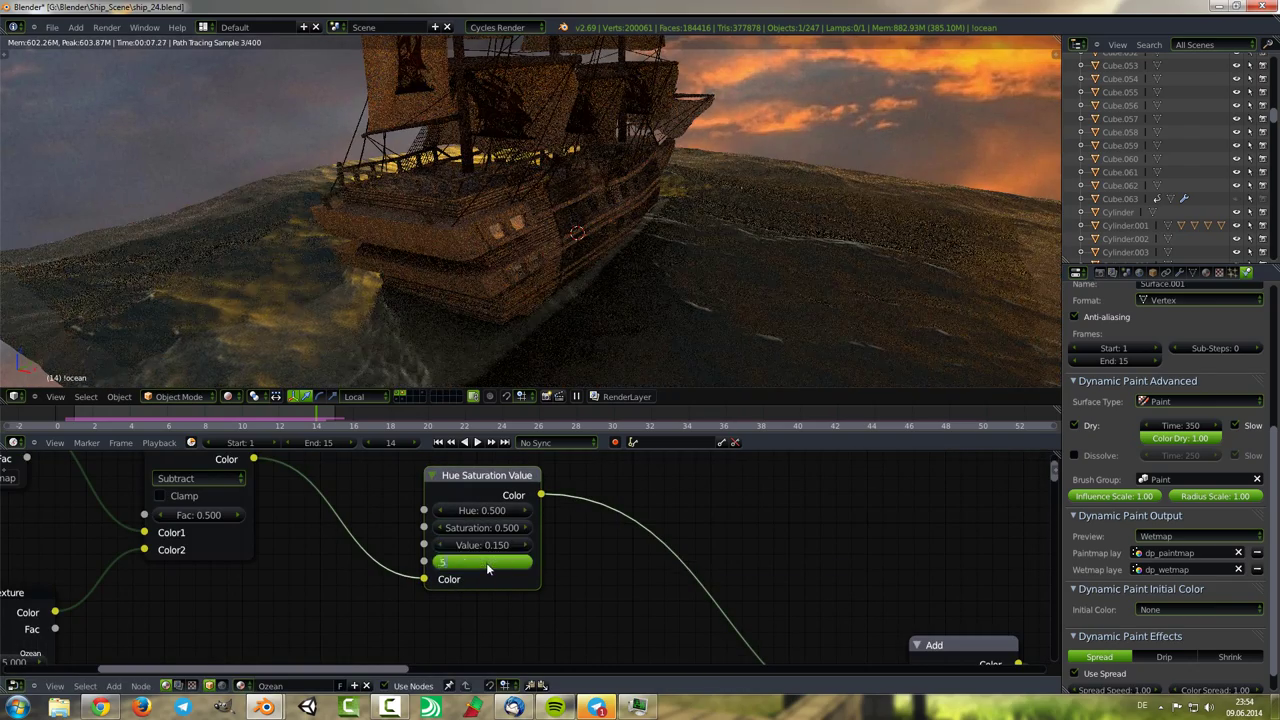
left_click_drag(481, 545, 415, 551)
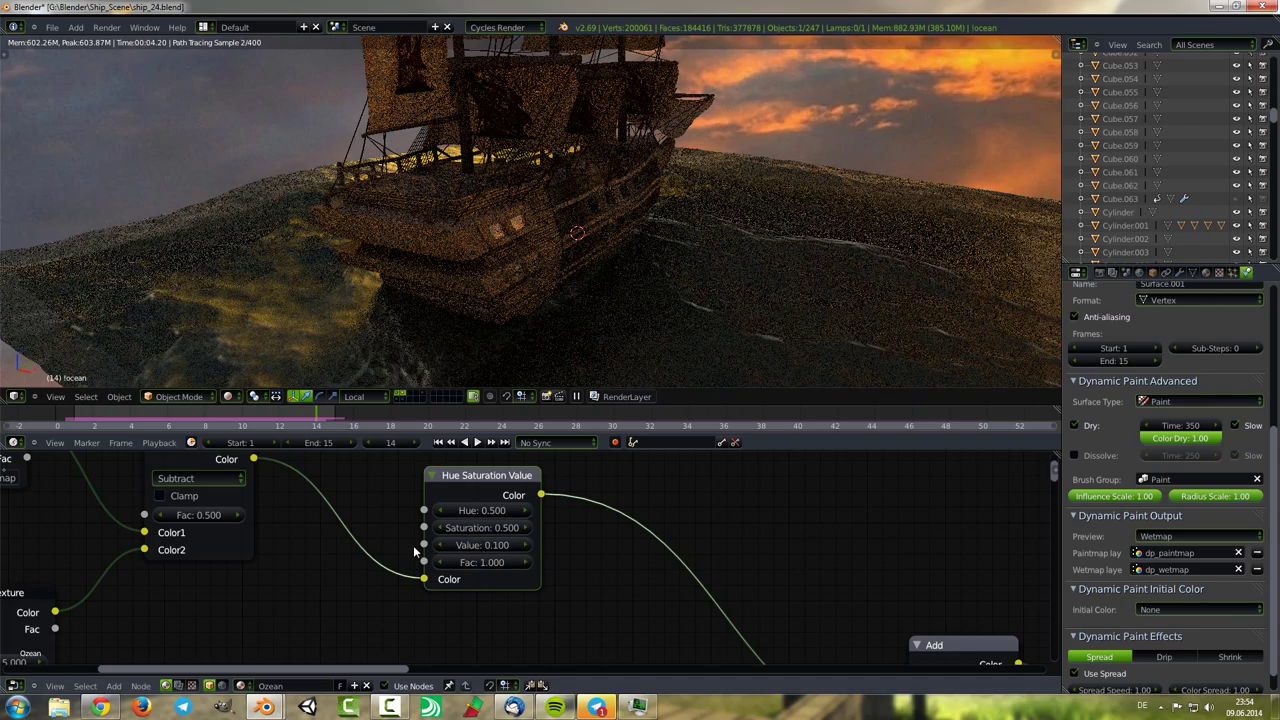
key("Return")
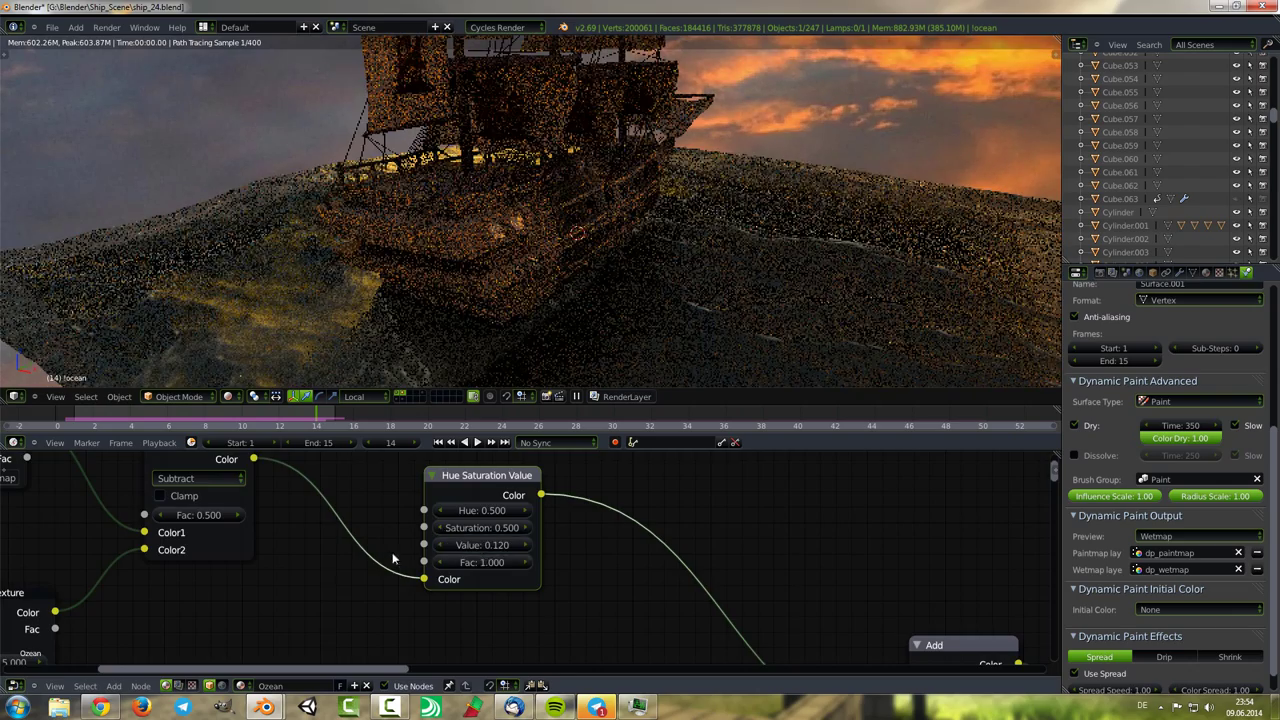
middle_click_drag(483, 562, 798, 511)
middle_click_drag(305, 622, 330, 617)
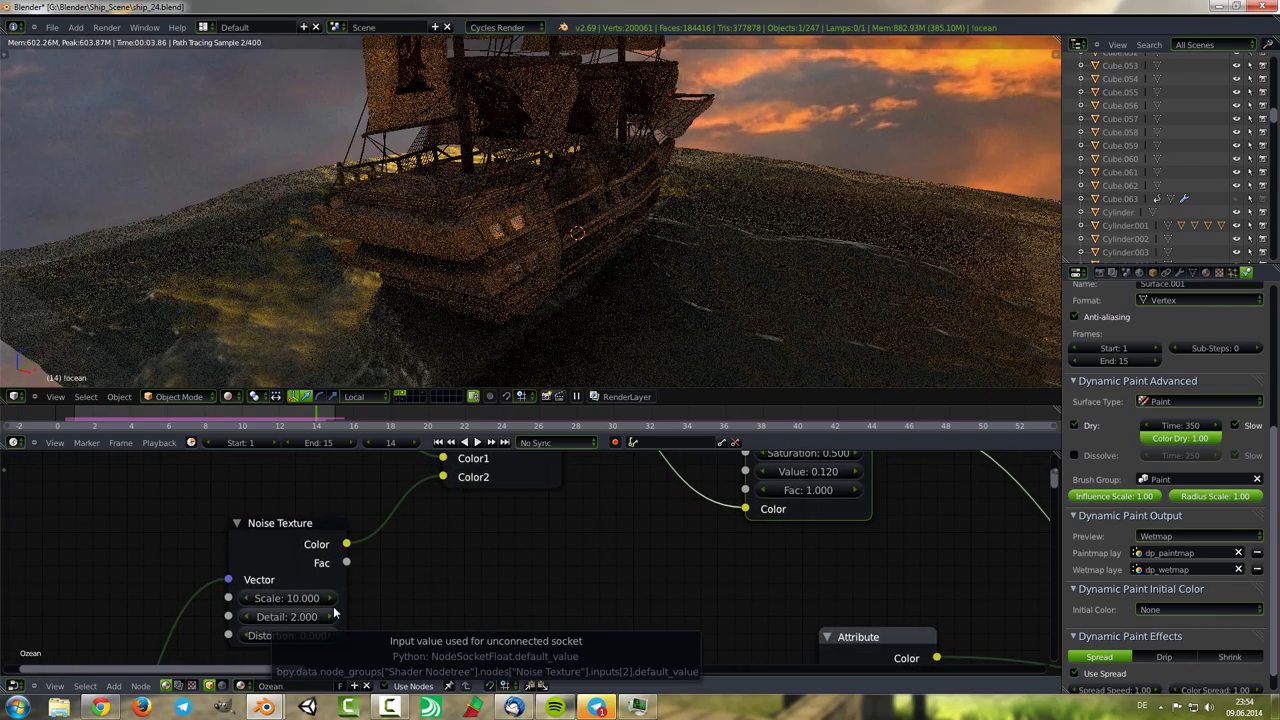
Switch to Solid shading and play the animation from frame 2 to preview the wake.
left_click(253, 356)
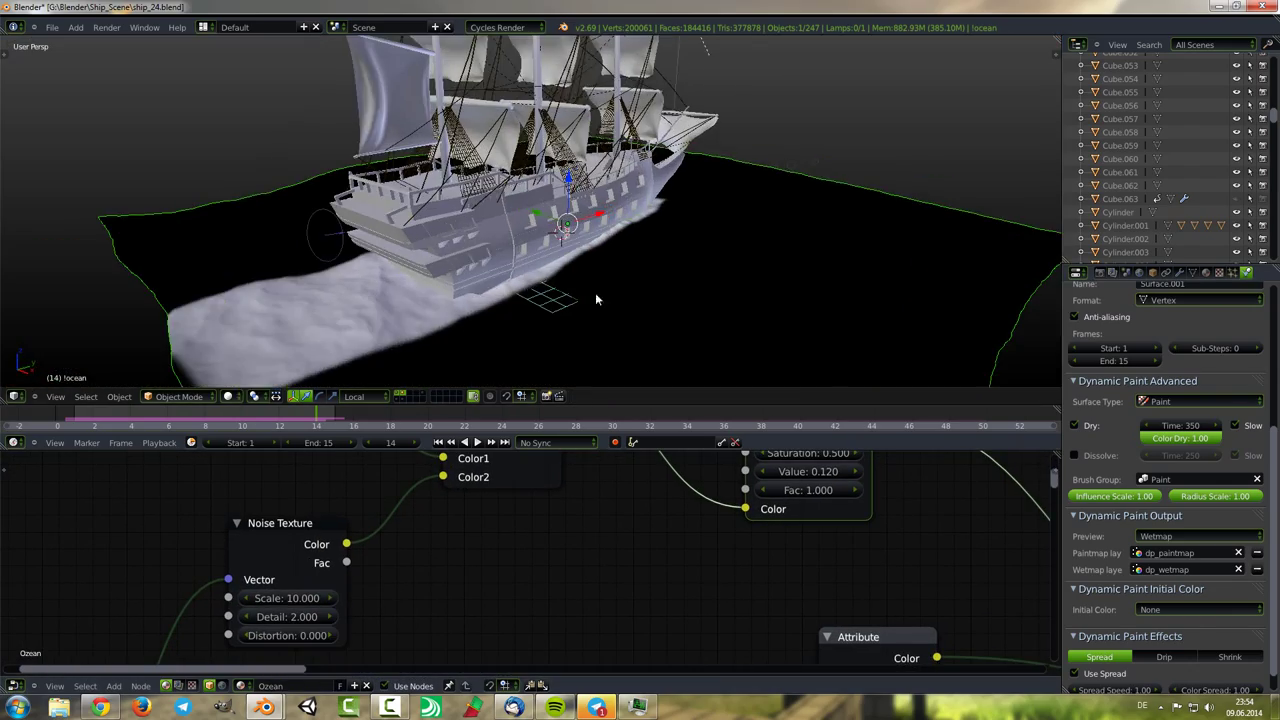
scroll(1197, 563, "up", 4)
scroll(1139, 575, "down", 1)
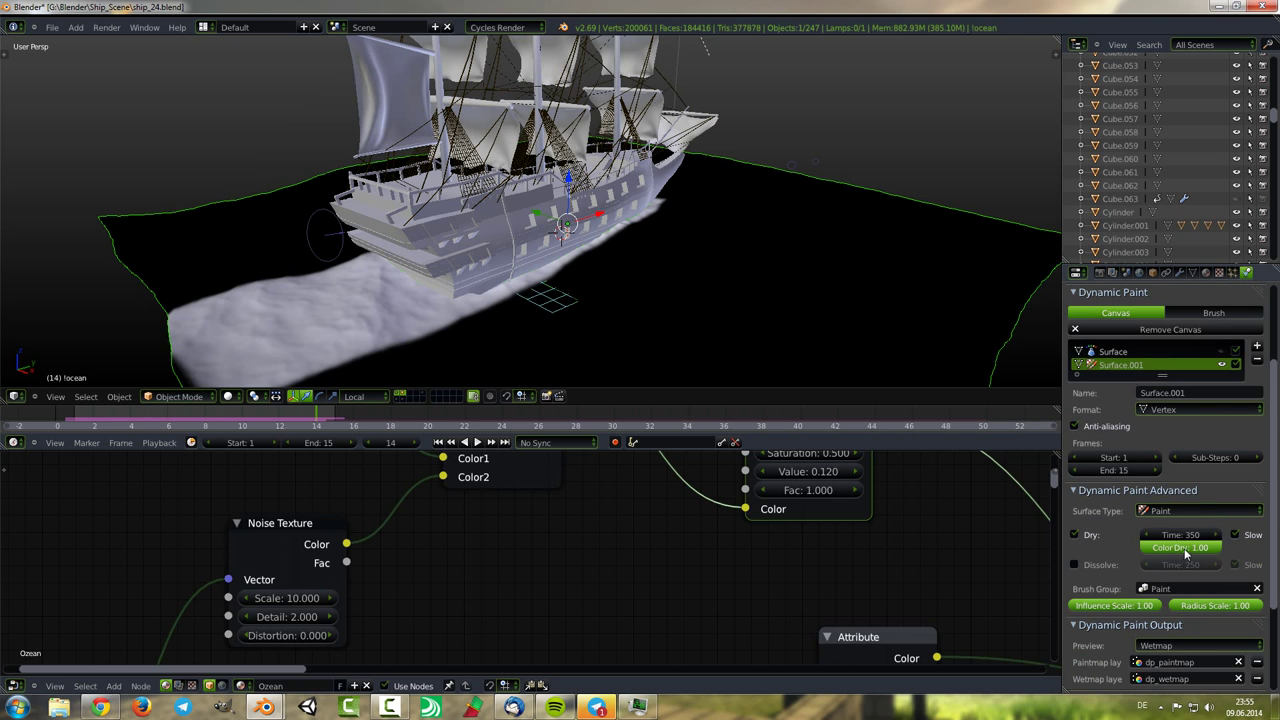
left_click(478, 442)
key("Escape")
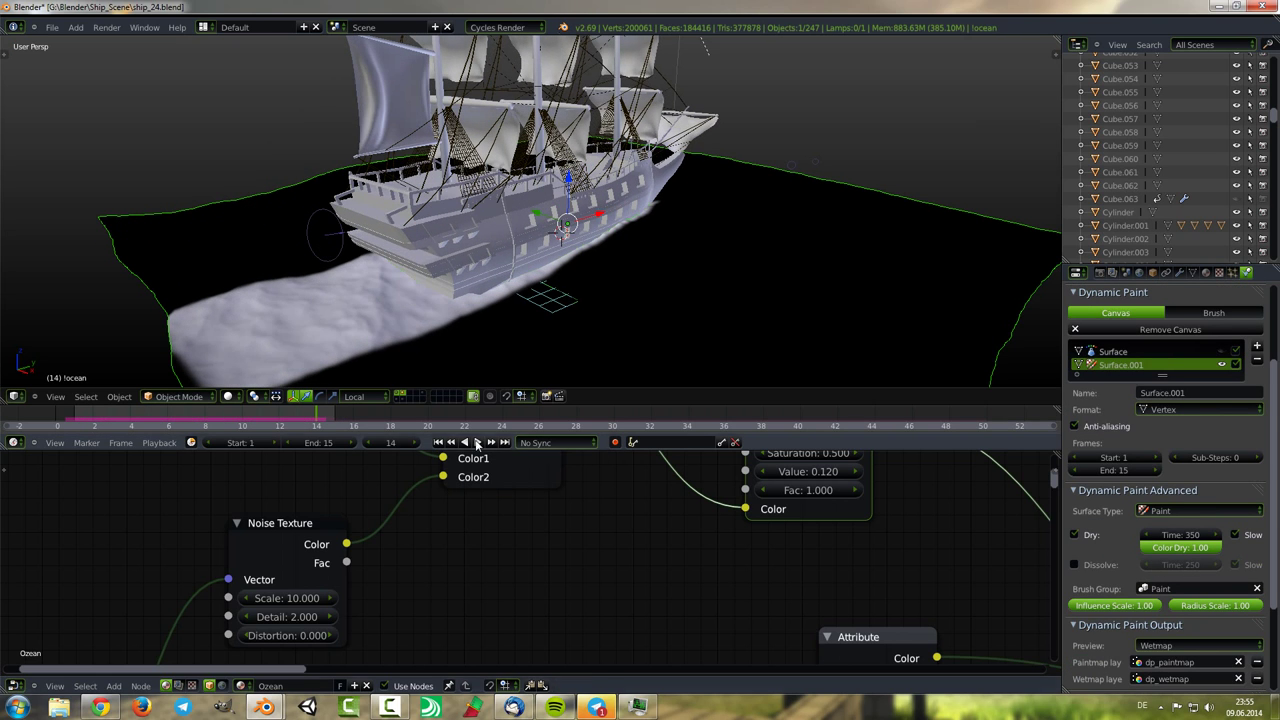
key("alt+a")
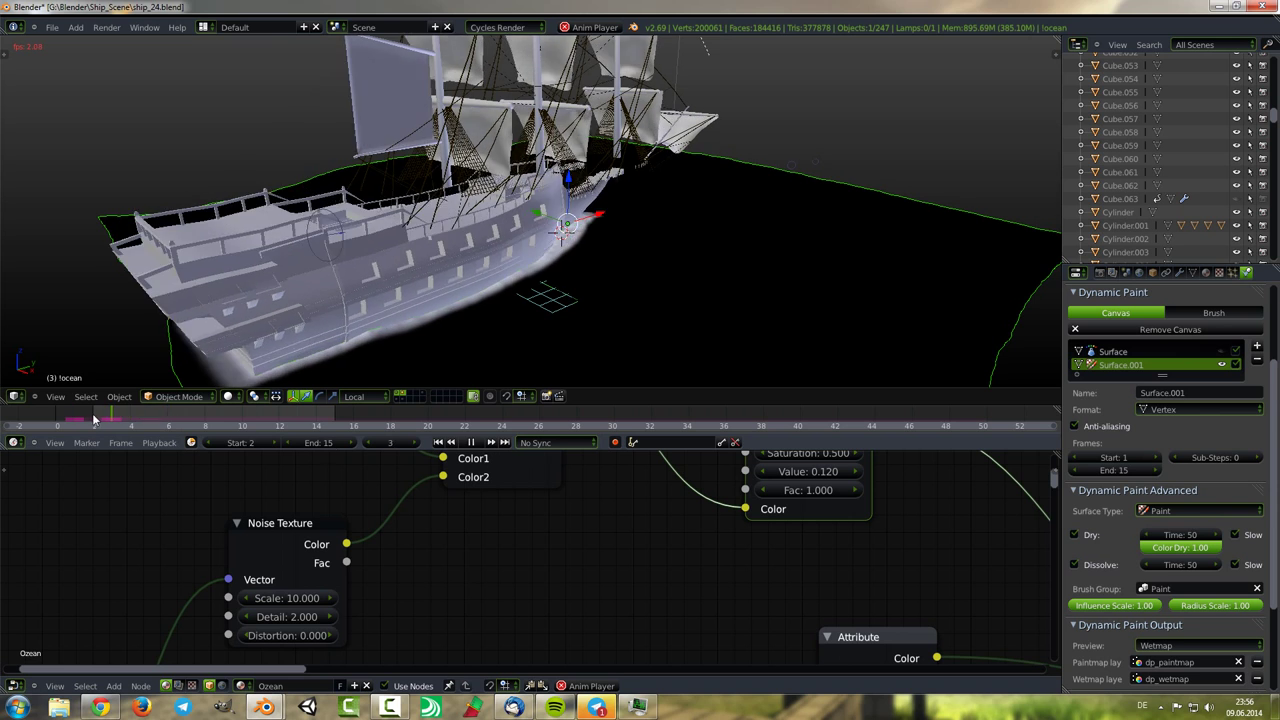
left_click(479, 444)
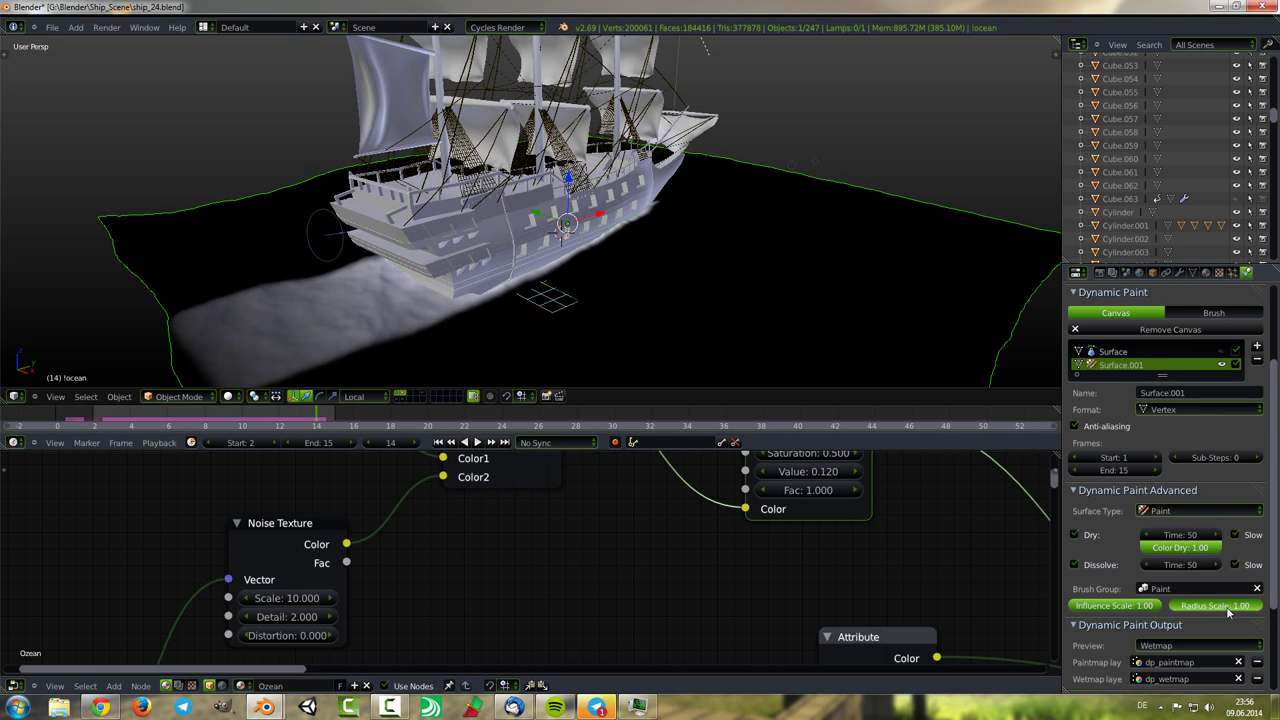
Set the animation End frame to 20 and replay it from the first frame.
scroll(1245, 615, "down", 2)
scroll(1192, 565, "down", 2)
type("2")
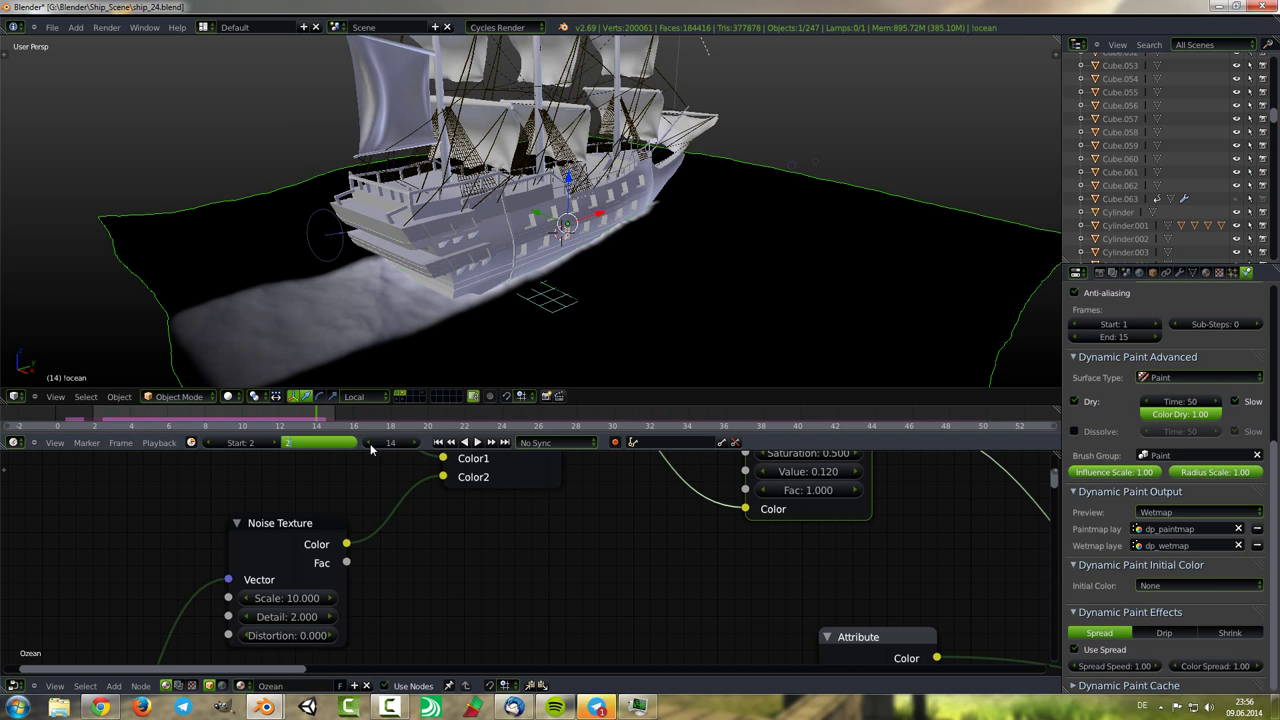
type("End: 20")
key("Return")
key("alt+a")
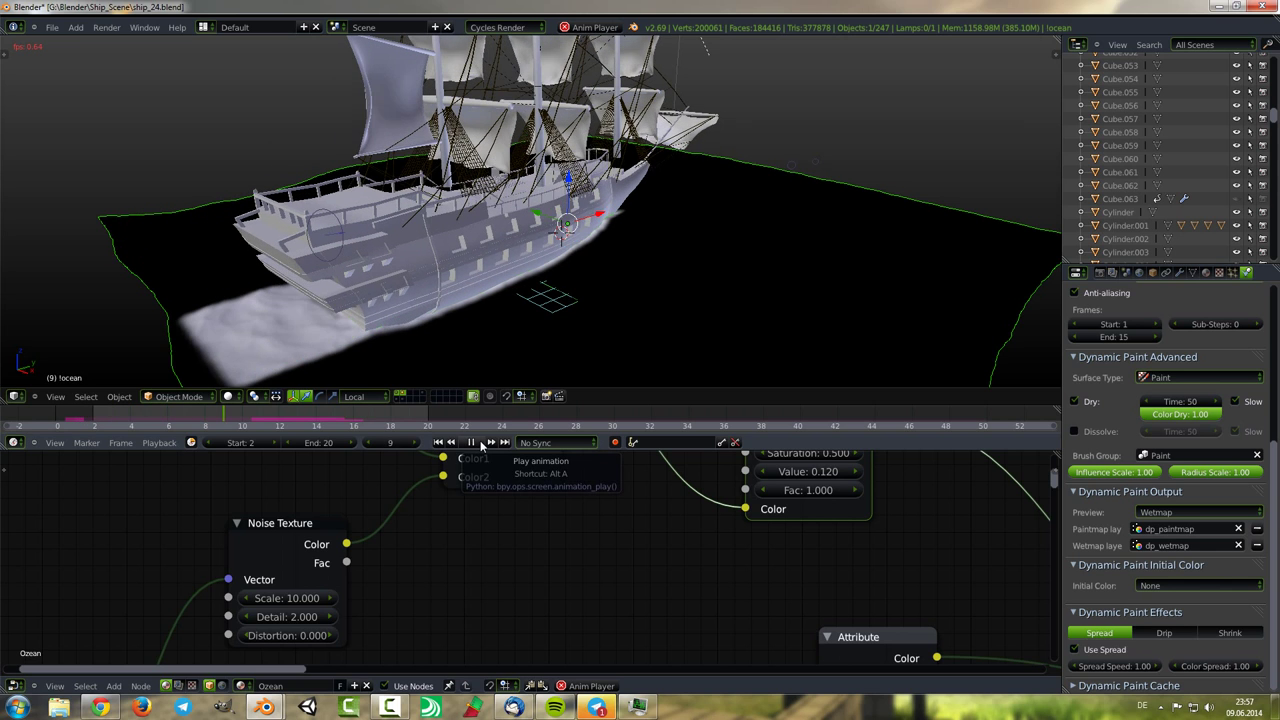
left_click(478, 446)
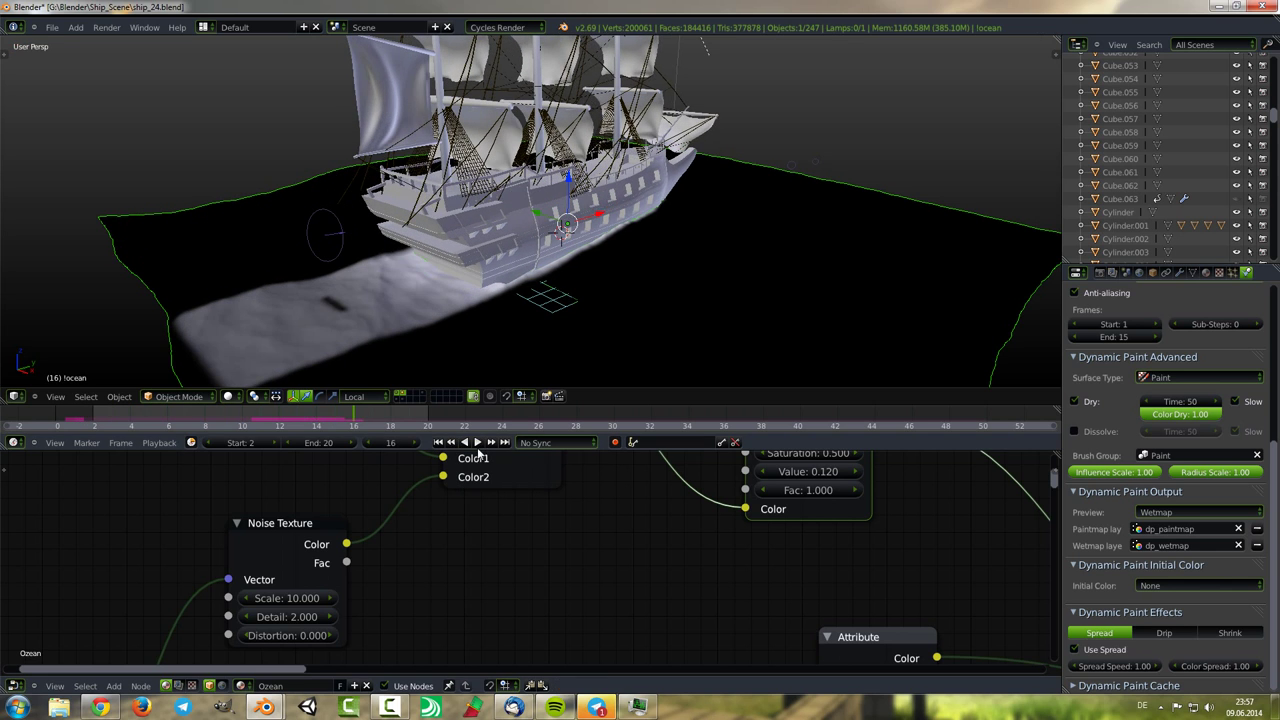
left_click(438, 442)
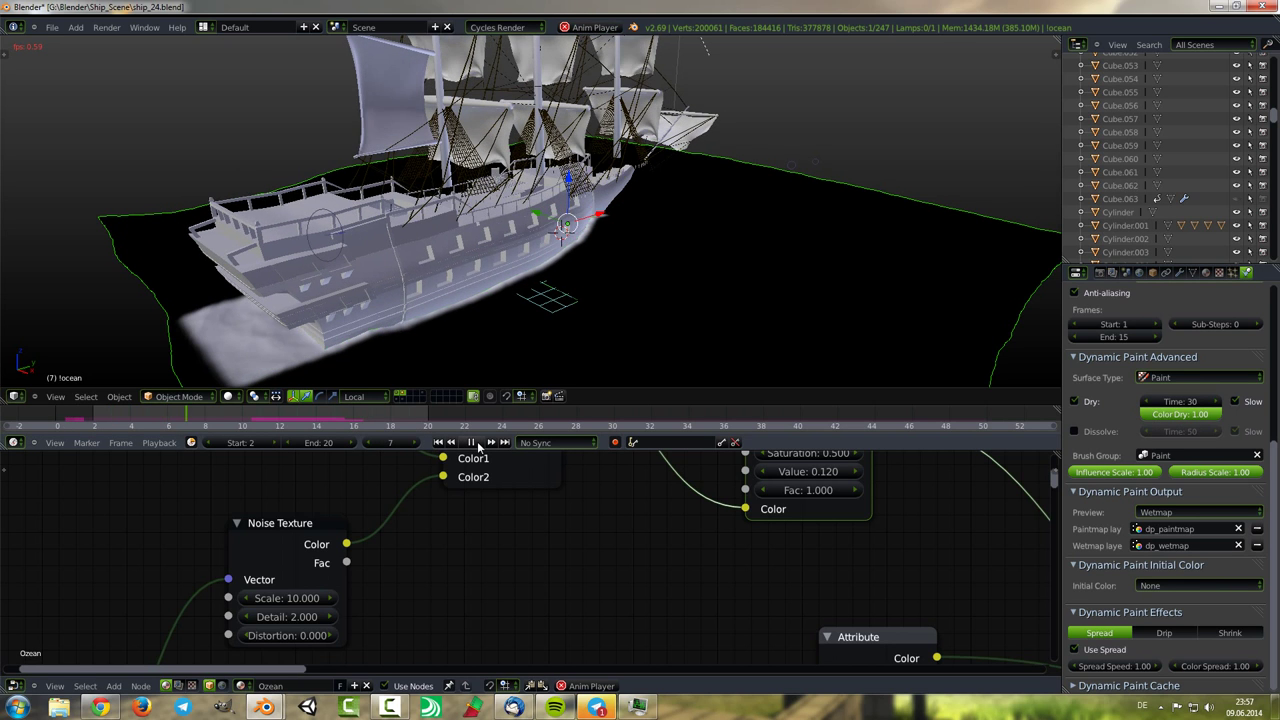
left_click(478, 446)
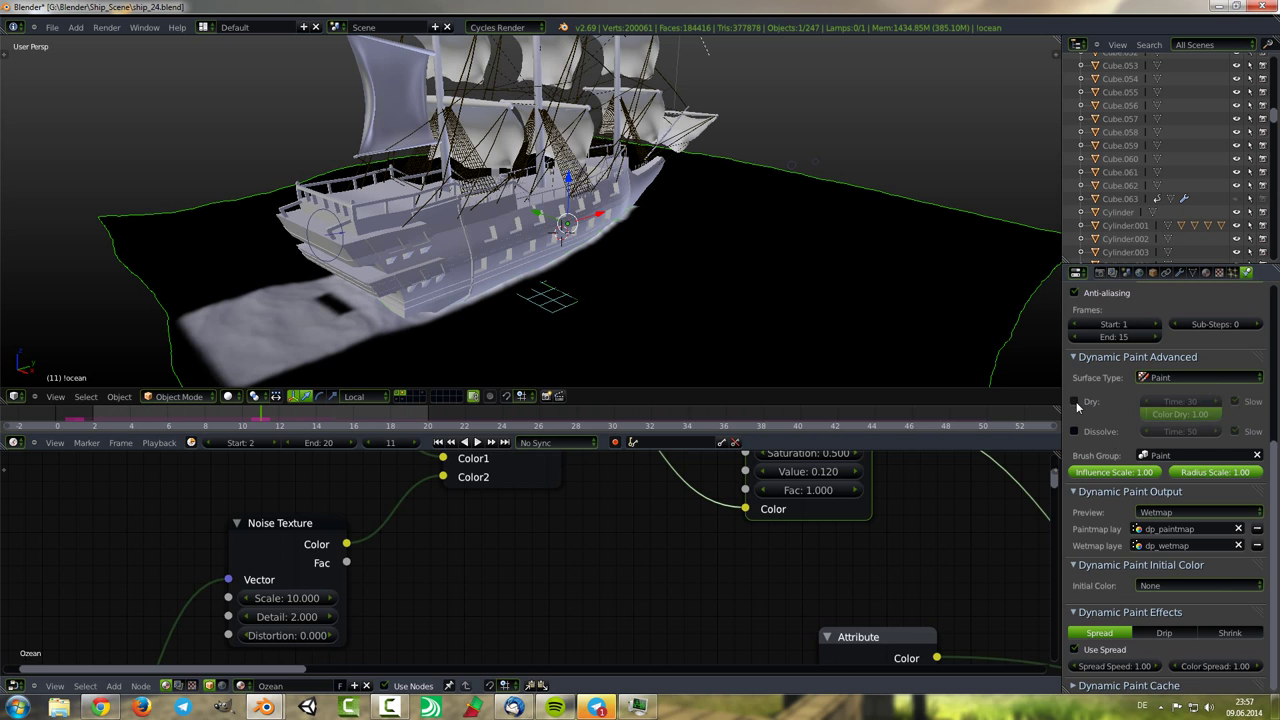
left_click(438, 442)
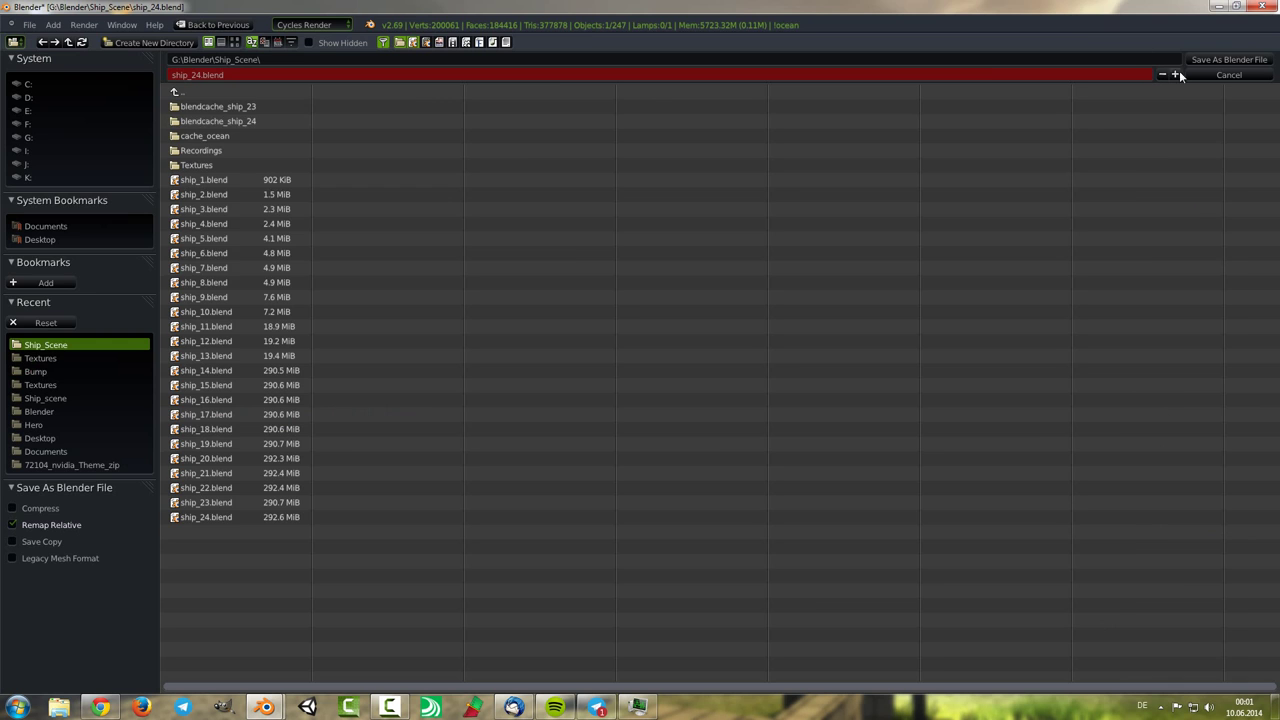
Switch the viewport to Rendered shading and bring the Subtract and Noise nodes into view.
left_click(238, 397)
left_click(253, 310)
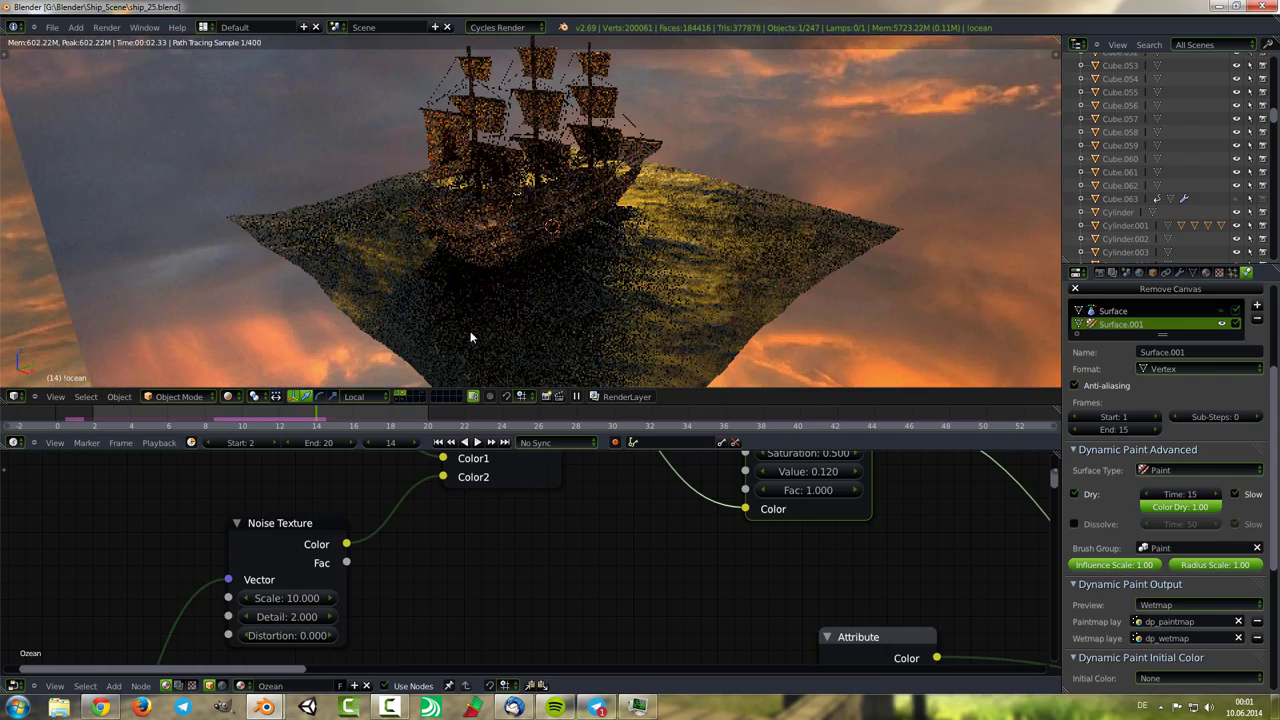
scroll(530, 580, "down", 2)
scroll(532, 604, "down", 2)
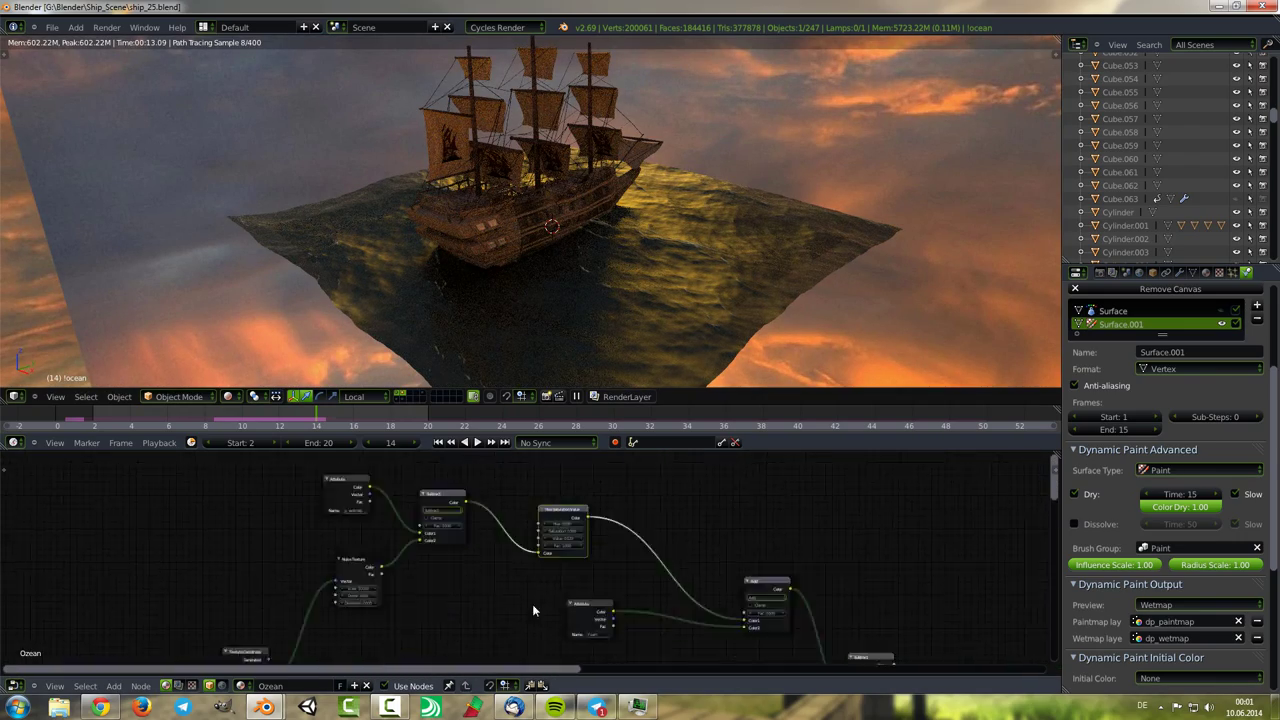
scroll(541, 539, "up", 4)
middle_click_drag(541, 539, 769, 591)
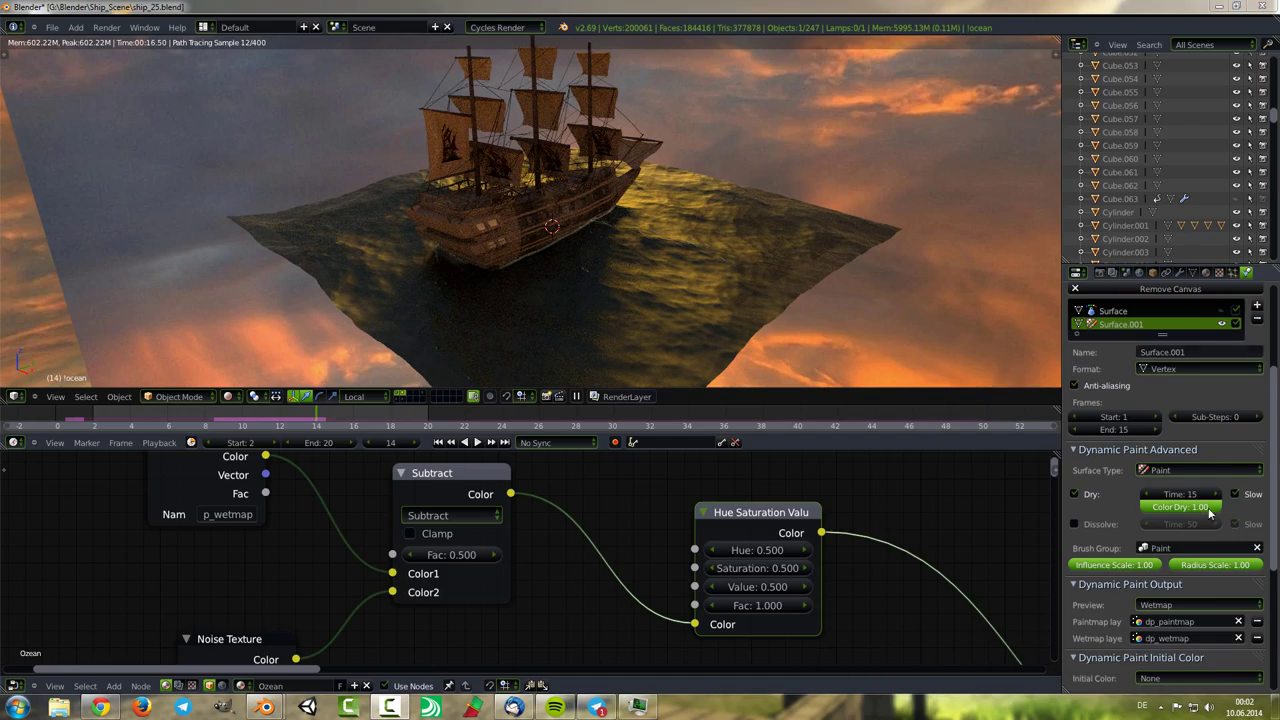
Set the Attribute node feeding Subtract to the dp_paintmap layer.
scroll(660, 599, "up", 2)
scroll(814, 566, "up", 1)
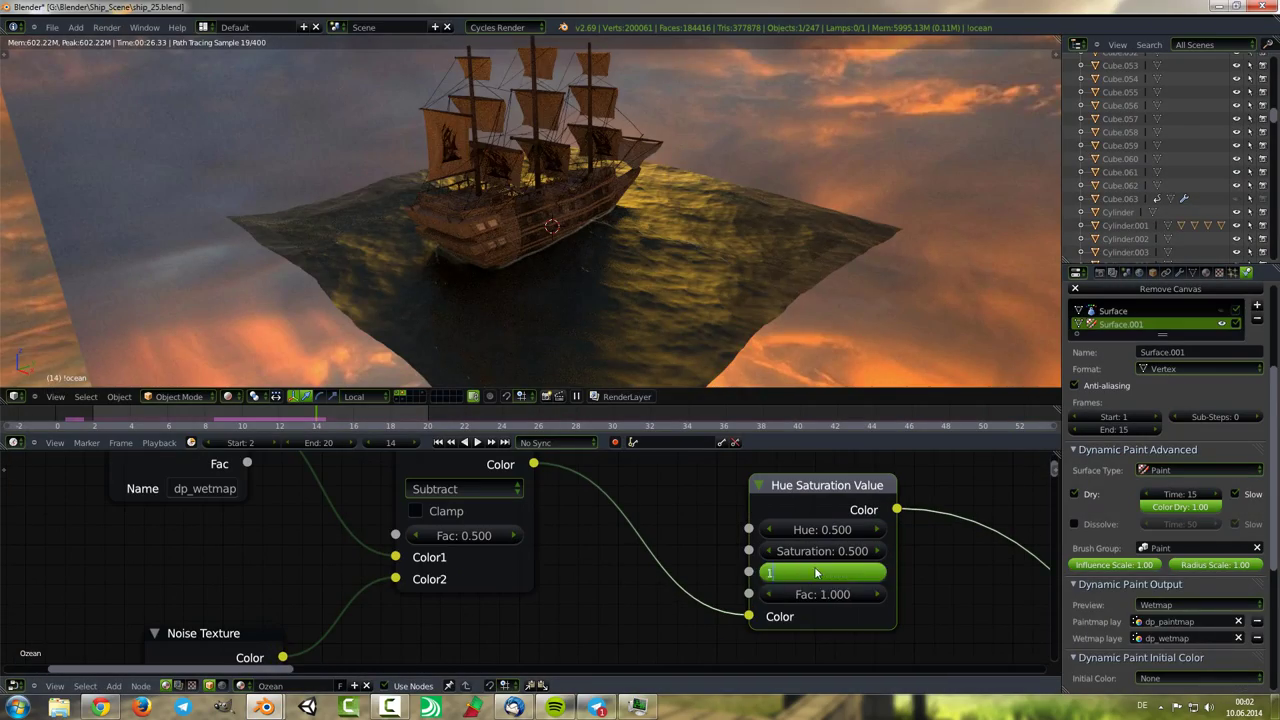
key("Escape")
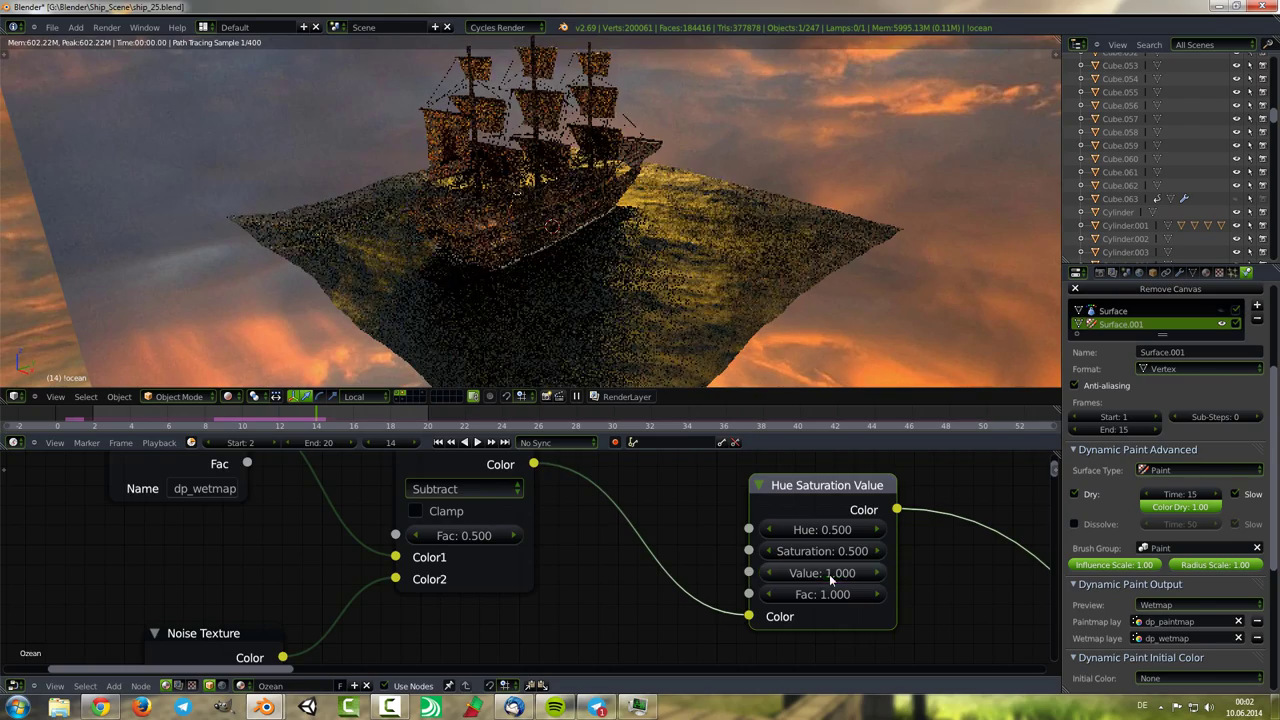
scroll(829, 574, "down", 2)
middle_click_drag(646, 581, 666, 675)
left_click(1187, 621)
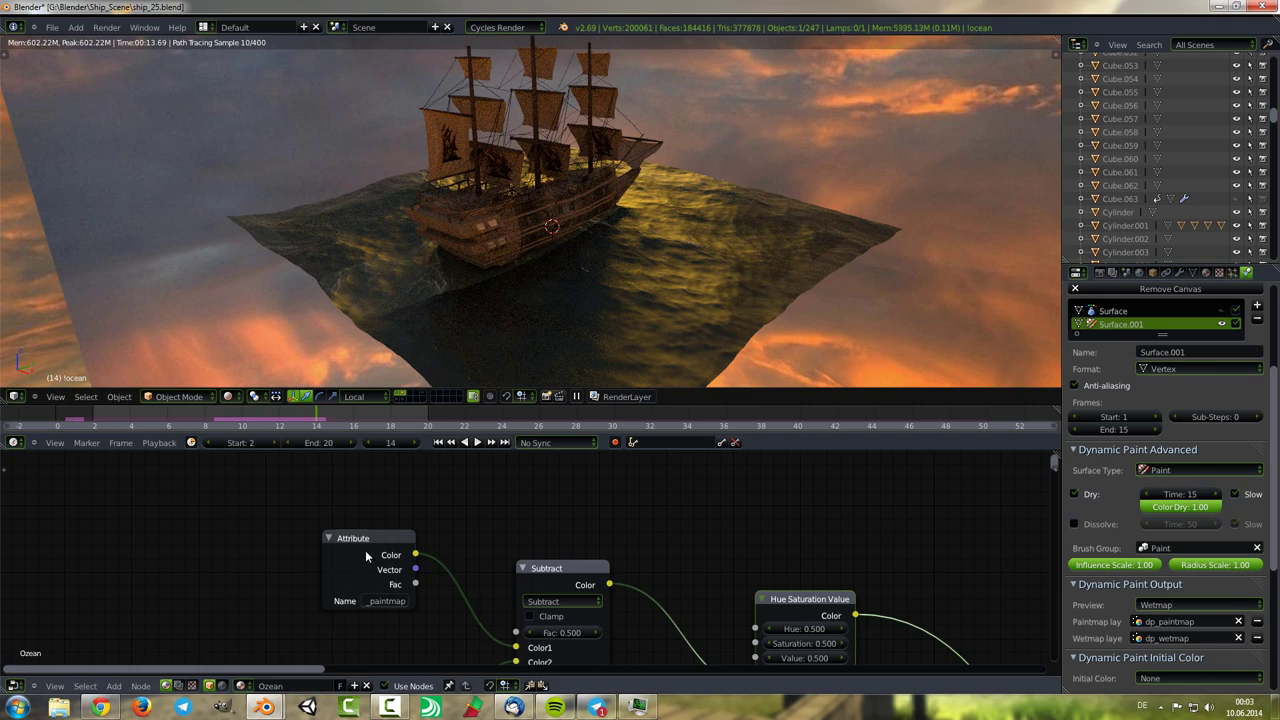
key("shift+d")
left_click(279, 490)
key("shift+a")
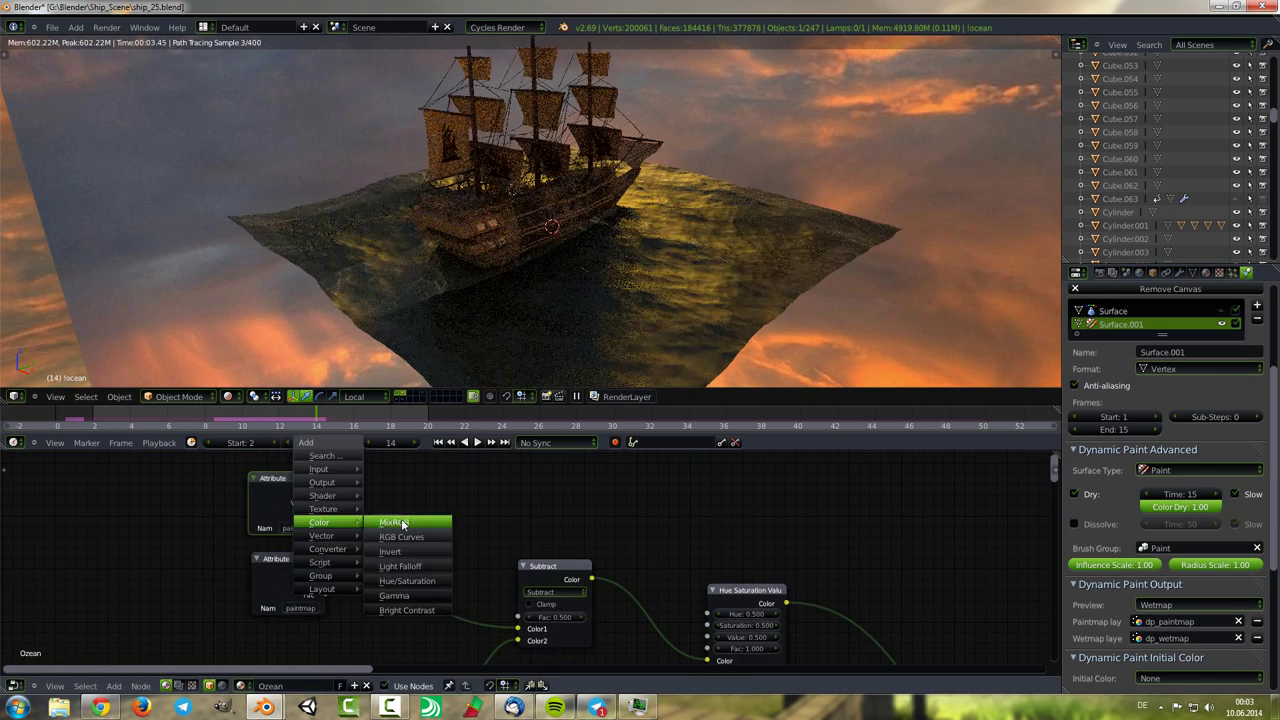
left_click(400, 523)
left_click(380, 605)
left_click(1185, 638)
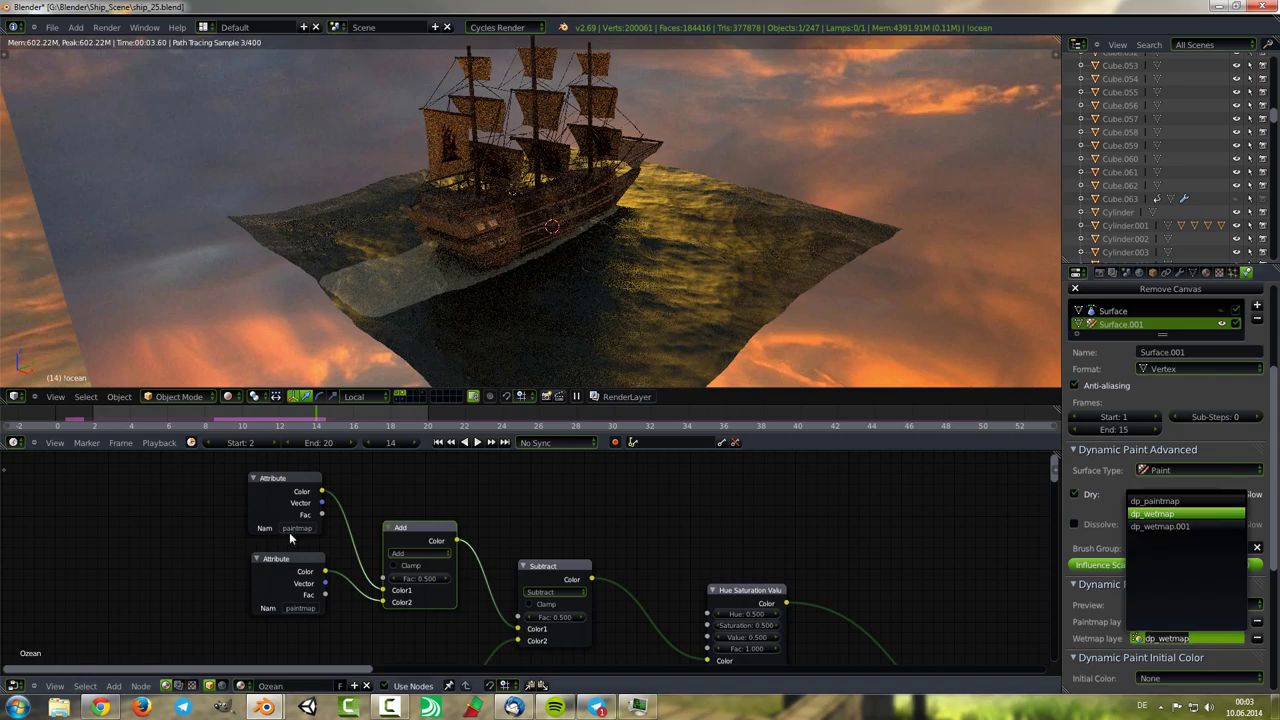
left_click(450, 553)
left_click(427, 554)
middle_click_drag(435, 563, 464, 547)
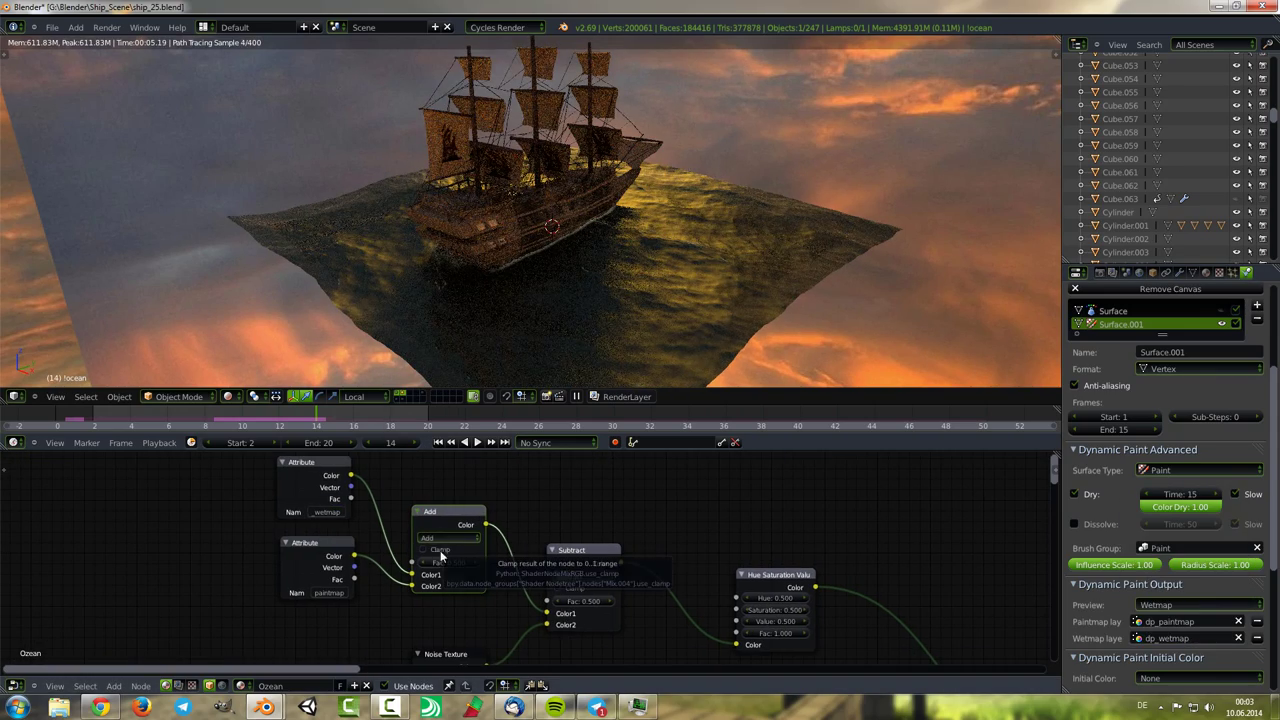
scroll(447, 558, "up", 1)
scroll(445, 560, "up", 1)
left_click(444, 566)
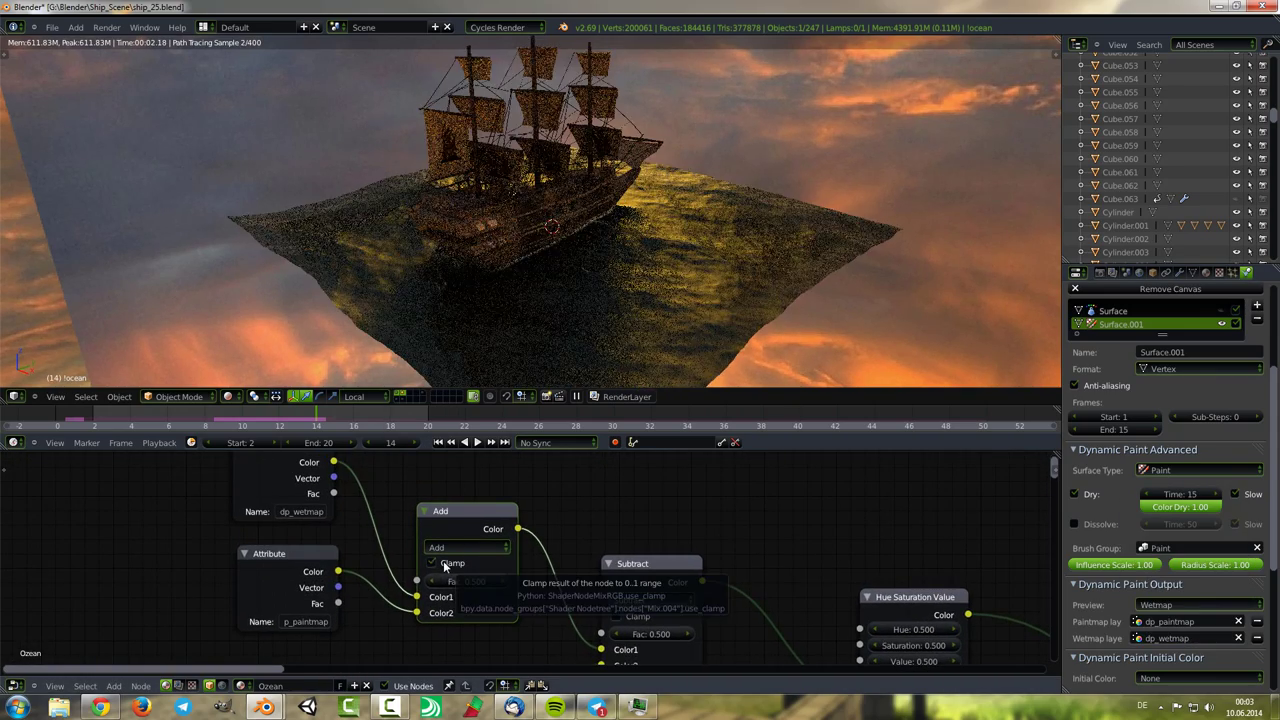
left_click_drag(452, 583, 500, 609)
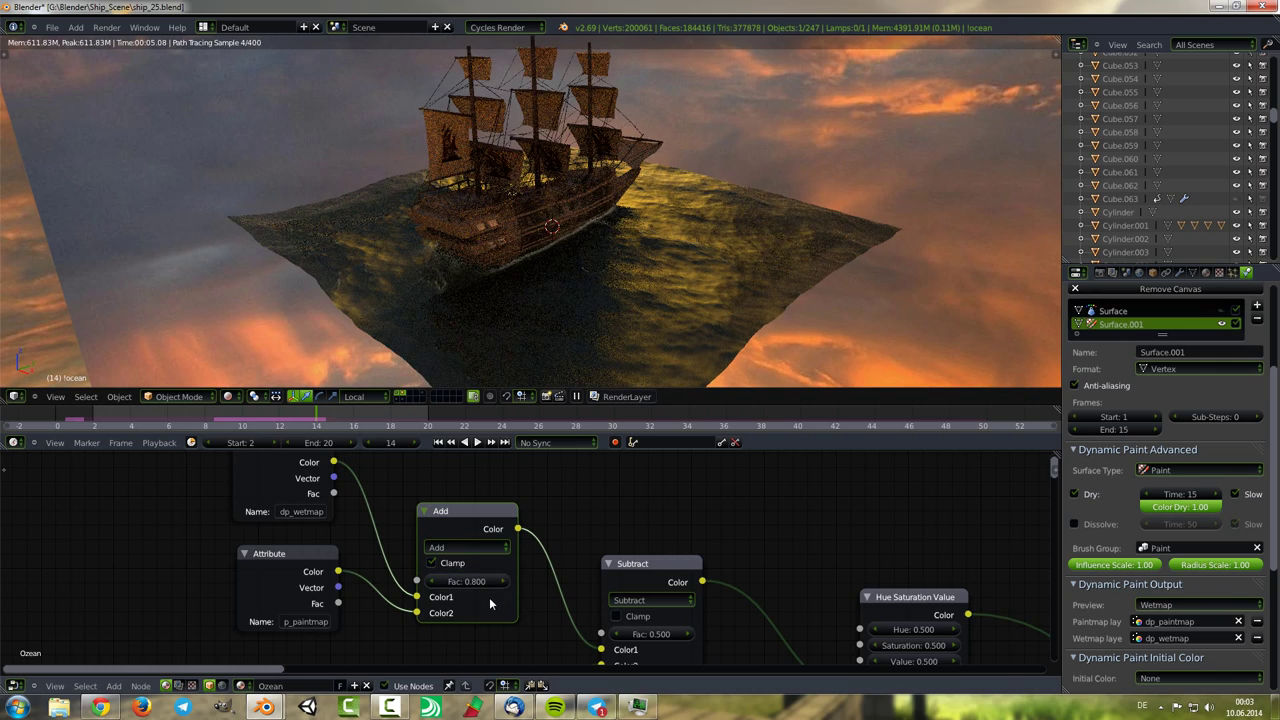
scroll(540, 588, "down", 2)
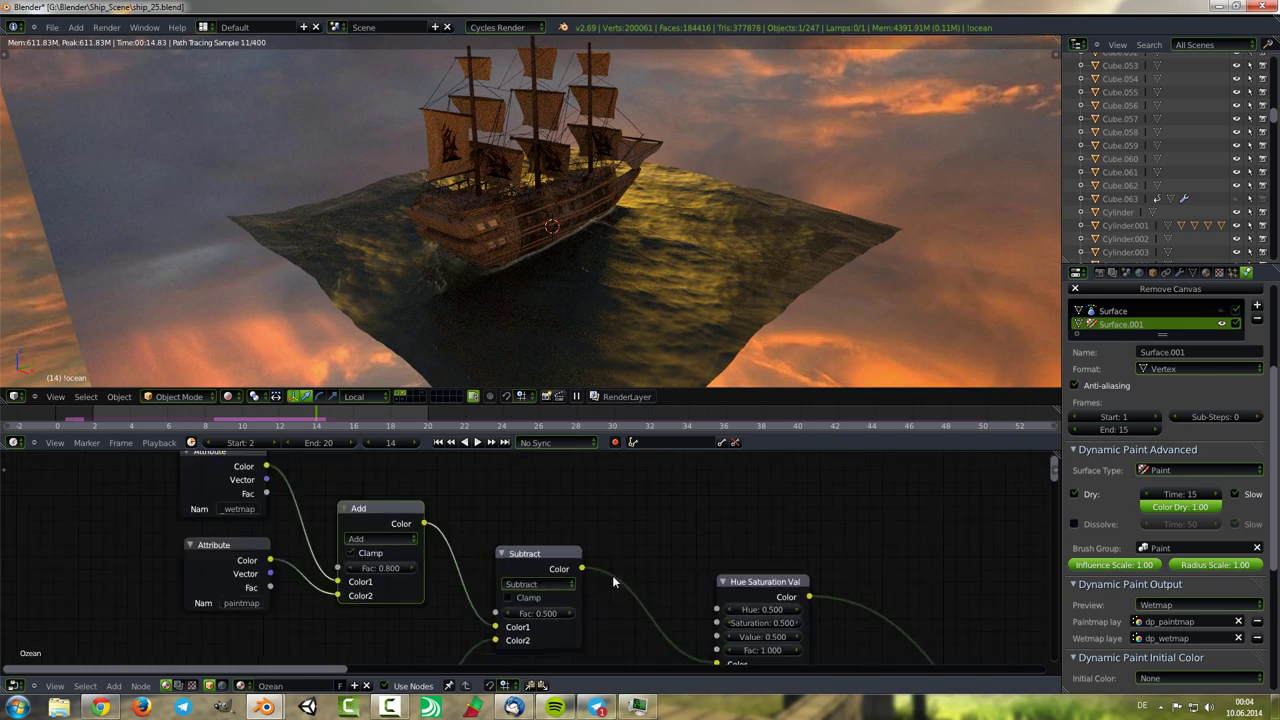
scroll(612, 575, "down", 2)
scroll(564, 553, "up", 2)
middle_click_drag(538, 554, 504, 590)
scroll(504, 590, "down", 2)
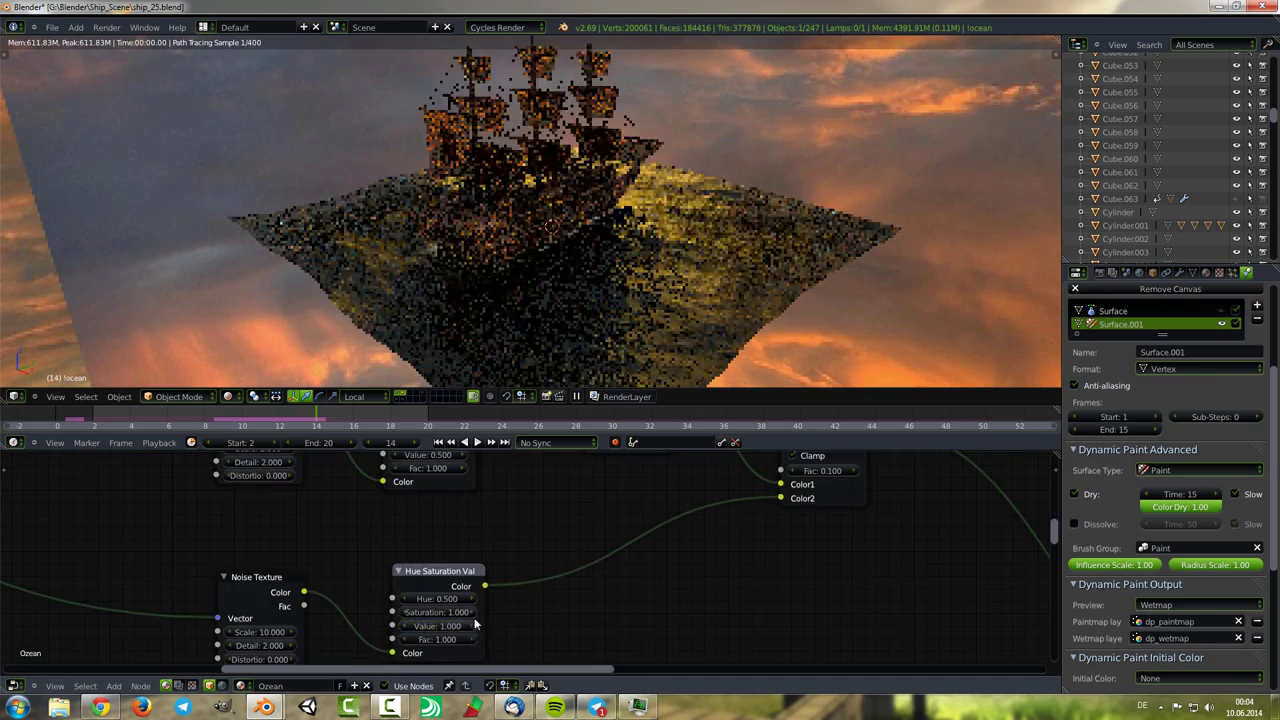
scroll(430, 540, "down", 2)
middle_click_drag(394, 560, 409, 584)
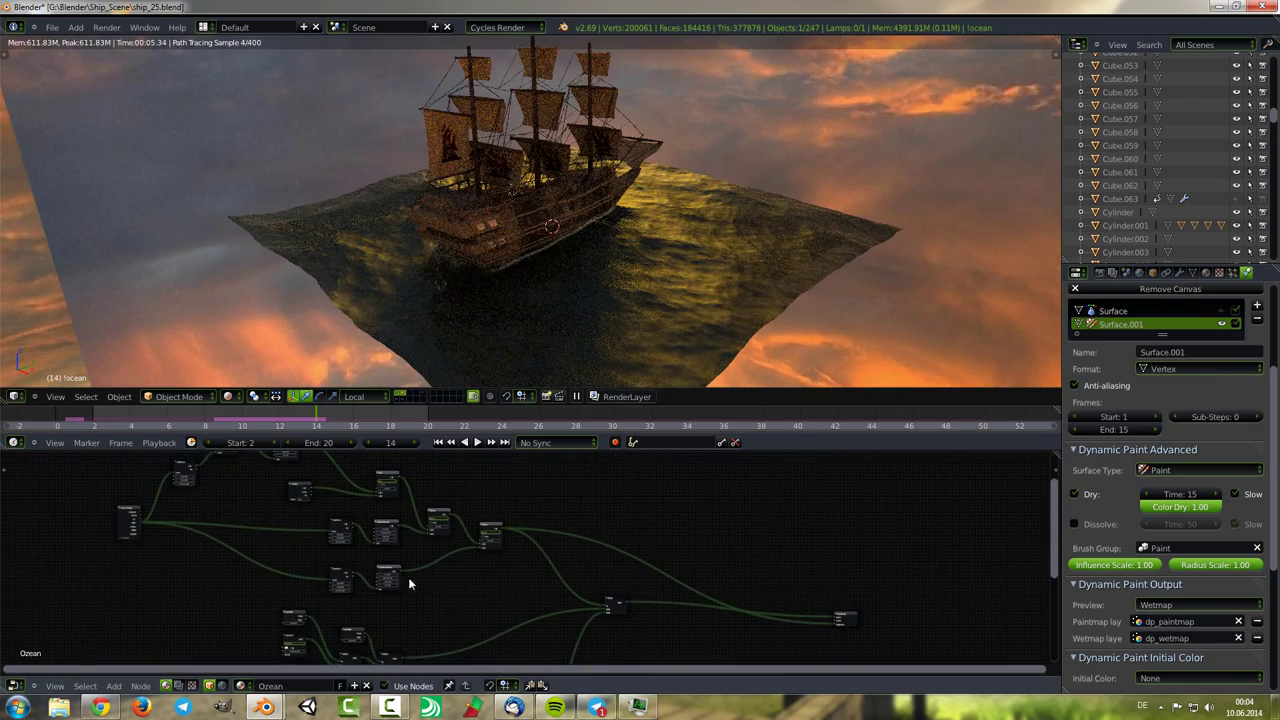
Adjust the Value of the noise's Hue Saturation Value node.
scroll(560, 300, "up", 3)
scroll(479, 572, "up", 2)
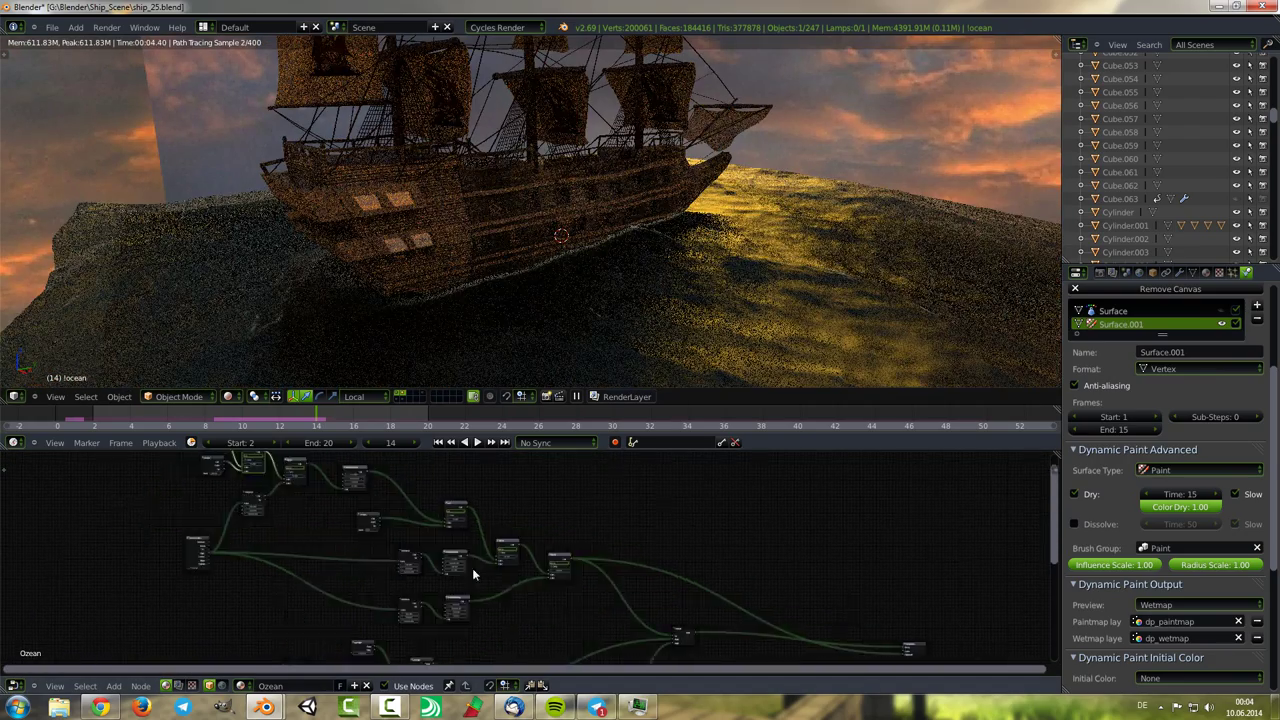
scroll(481, 572, "up", 1)
scroll(481, 577, "up", 3)
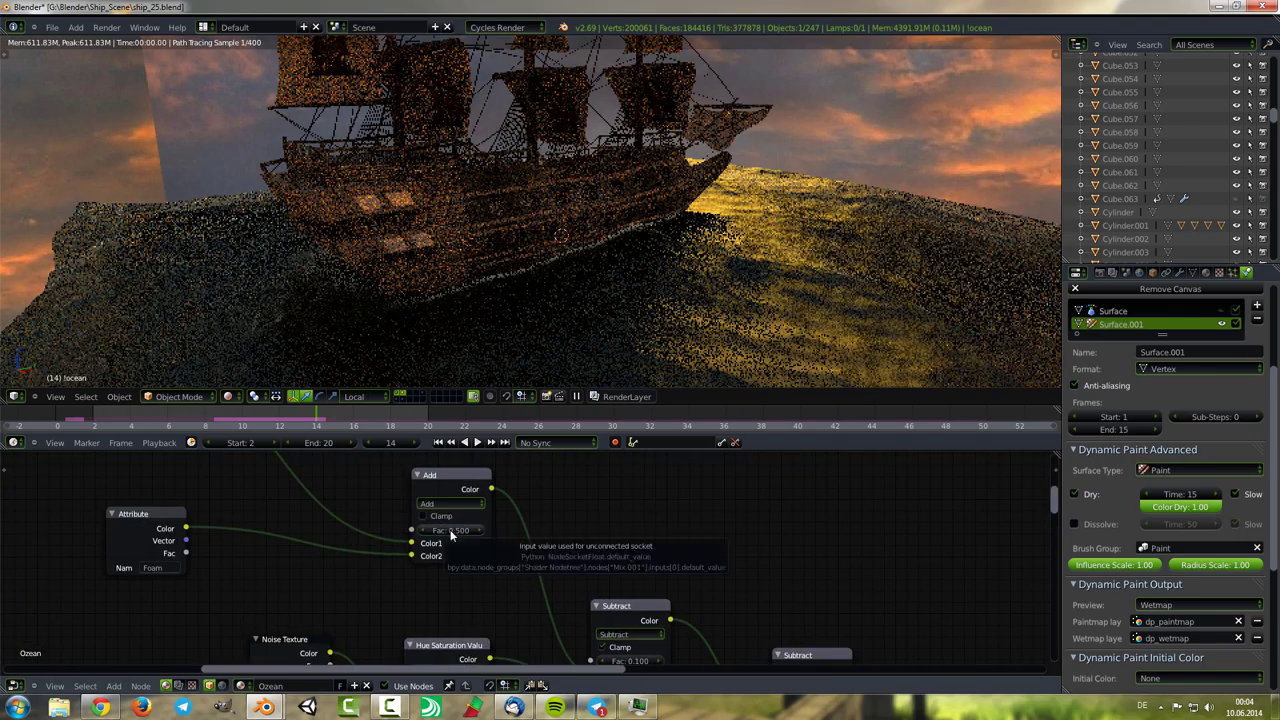
scroll(540, 560, "down", 1)
middle_click_drag(506, 569, 516, 568)
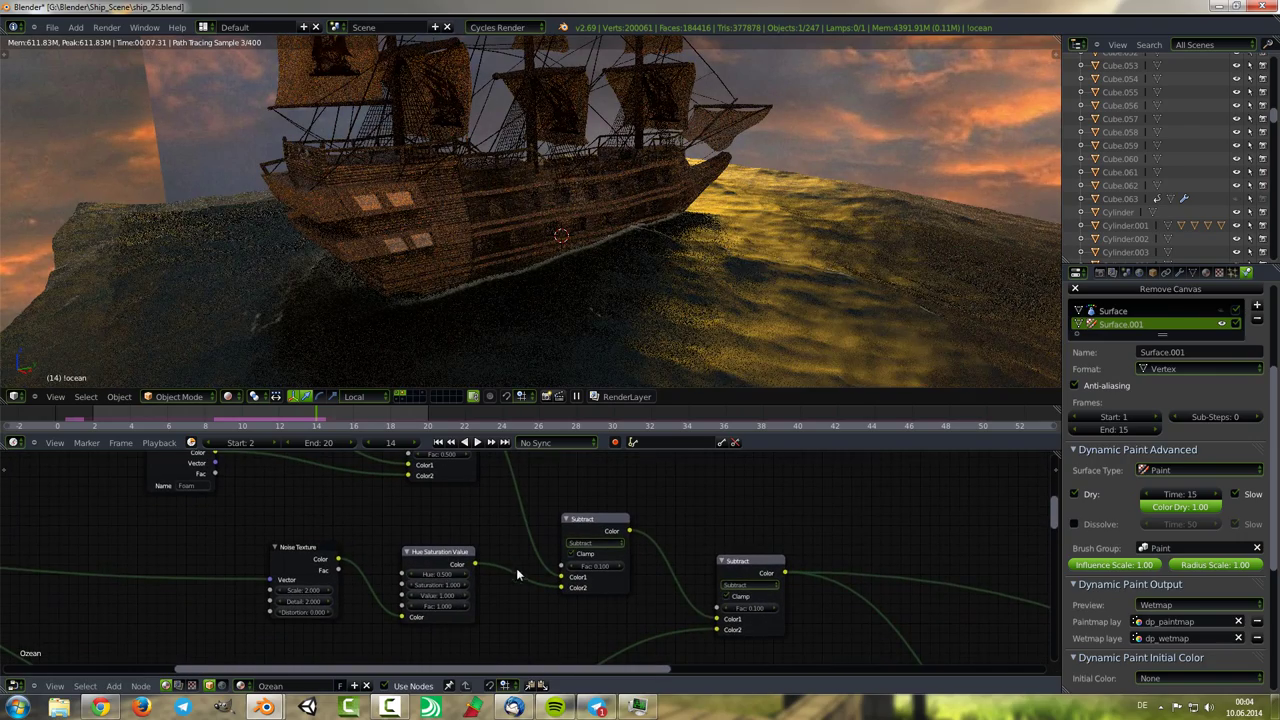
left_click(444, 598)
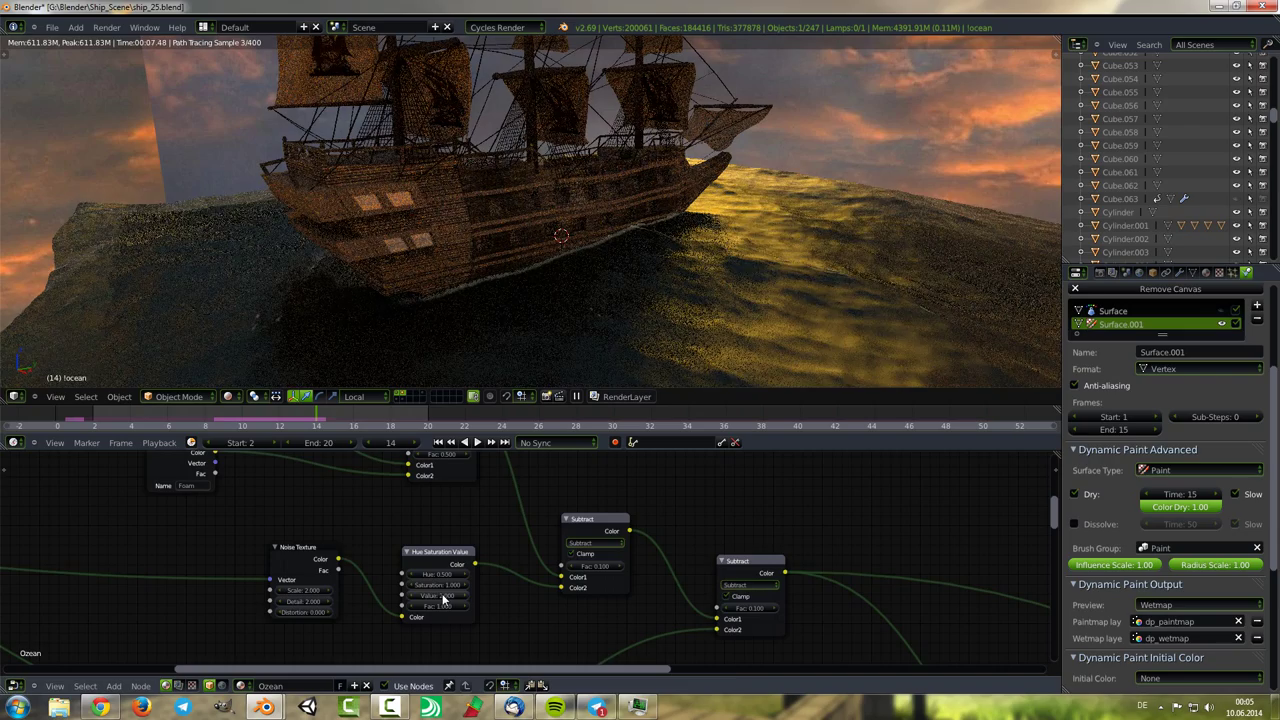
Raise the wetmap-paintmap Add node's Fac to 0.950.
scroll(456, 613, "up", 1)
middle_click_drag(430, 452, 422, 534)
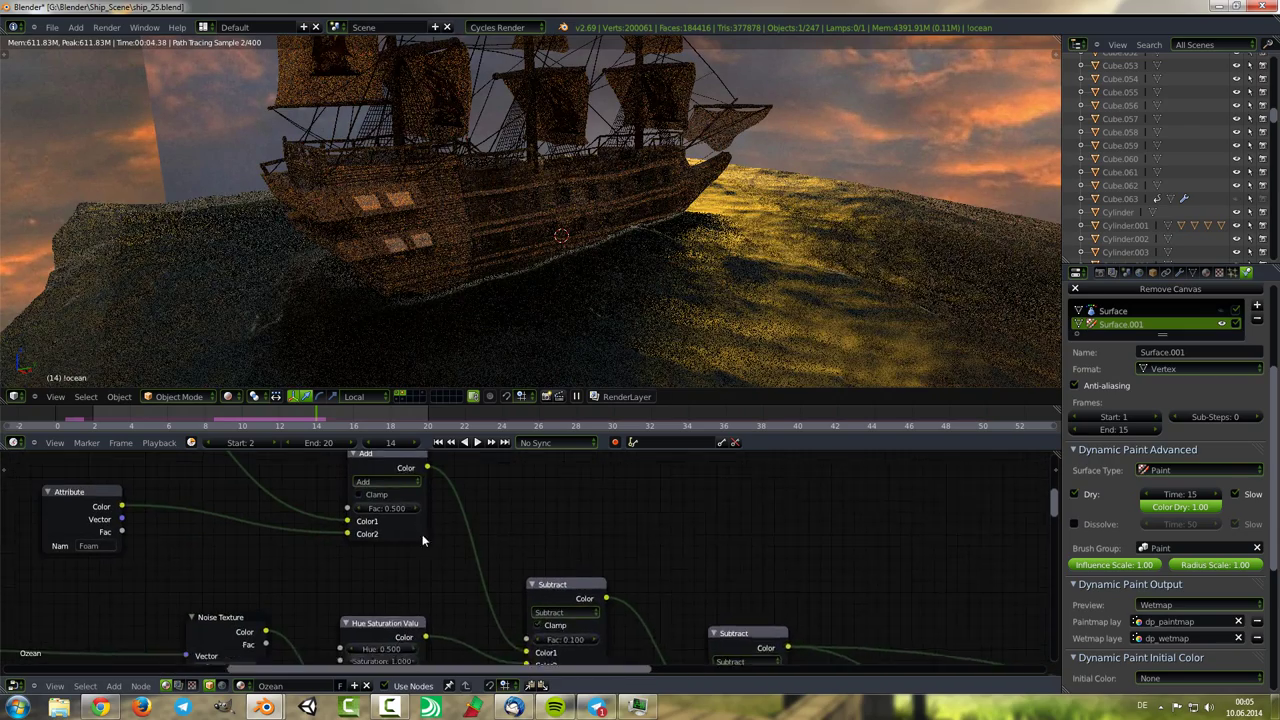
left_click(398, 512)
scroll(476, 585, "down", 5)
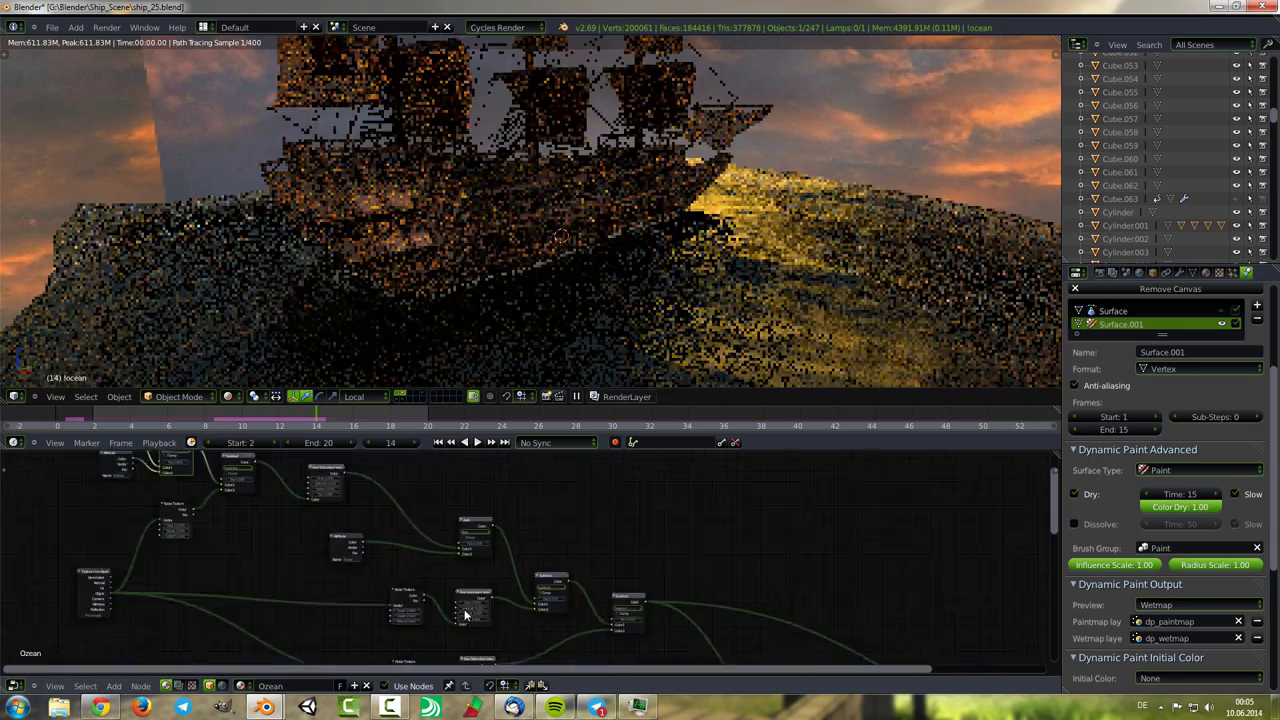
scroll(476, 585, "up", 1)
scroll(470, 580, "up", 1)
scroll(462, 575, "up", 1)
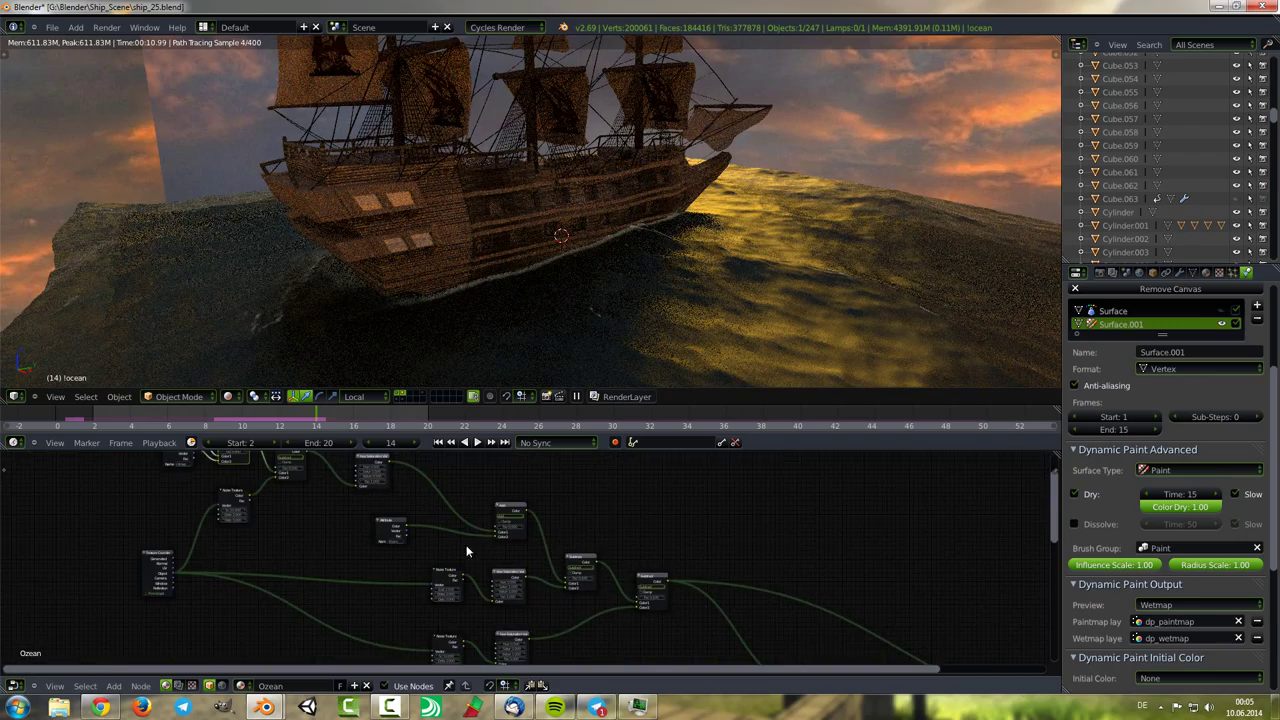
scroll(453, 570, "up", 1)
scroll(440, 562, "up", 1)
scroll(425, 552, "up", 1)
scroll(415, 546, "up", 1)
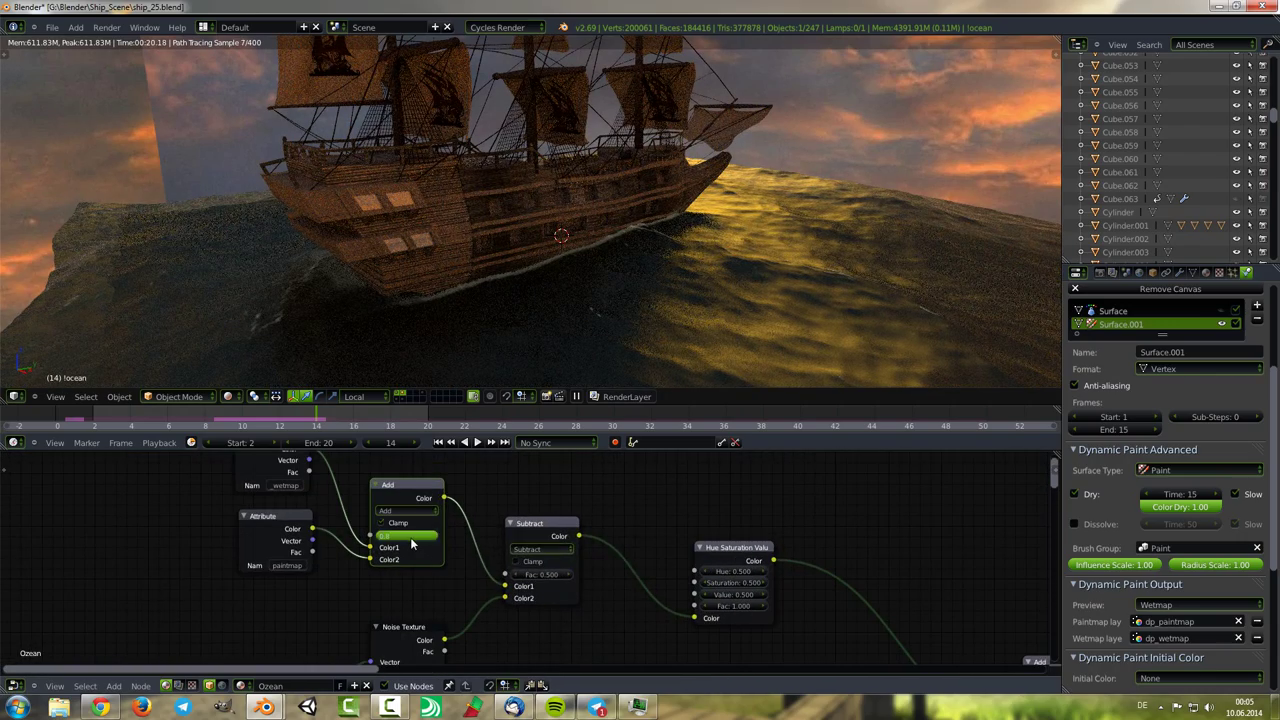
scroll(423, 553, "up", 1, "shift")
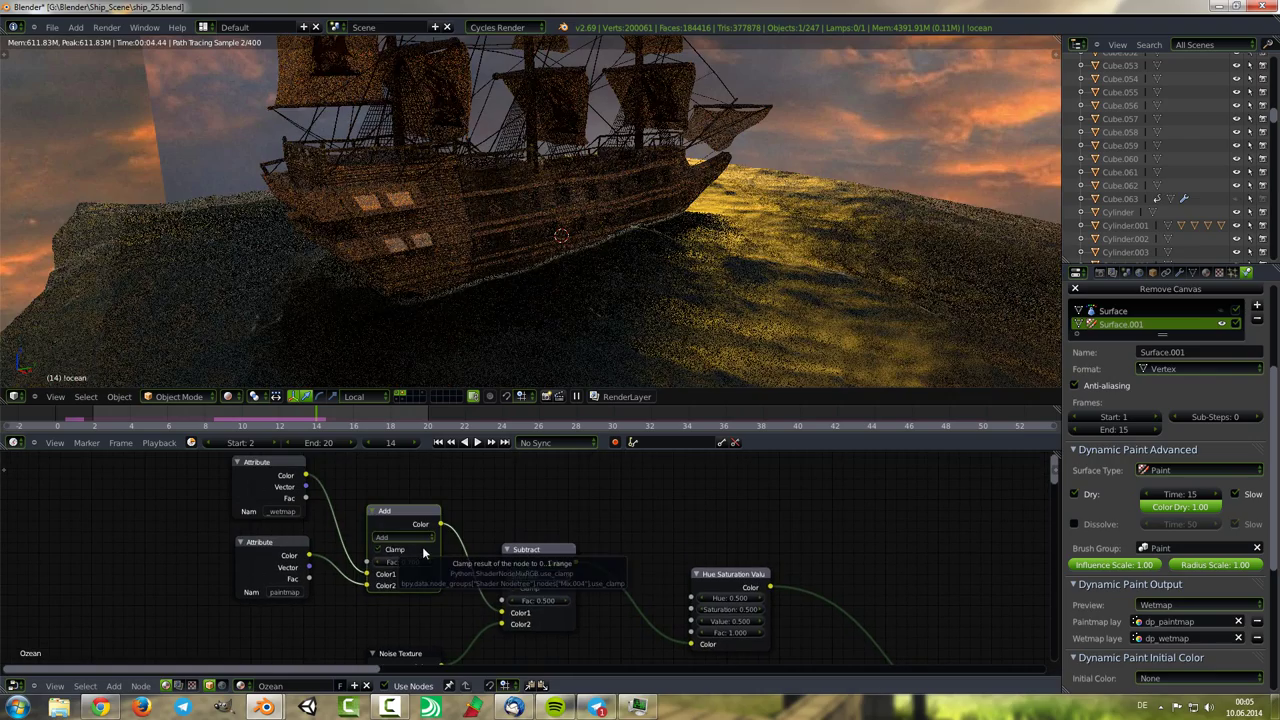
left_click_drag(410, 566, 446, 568)
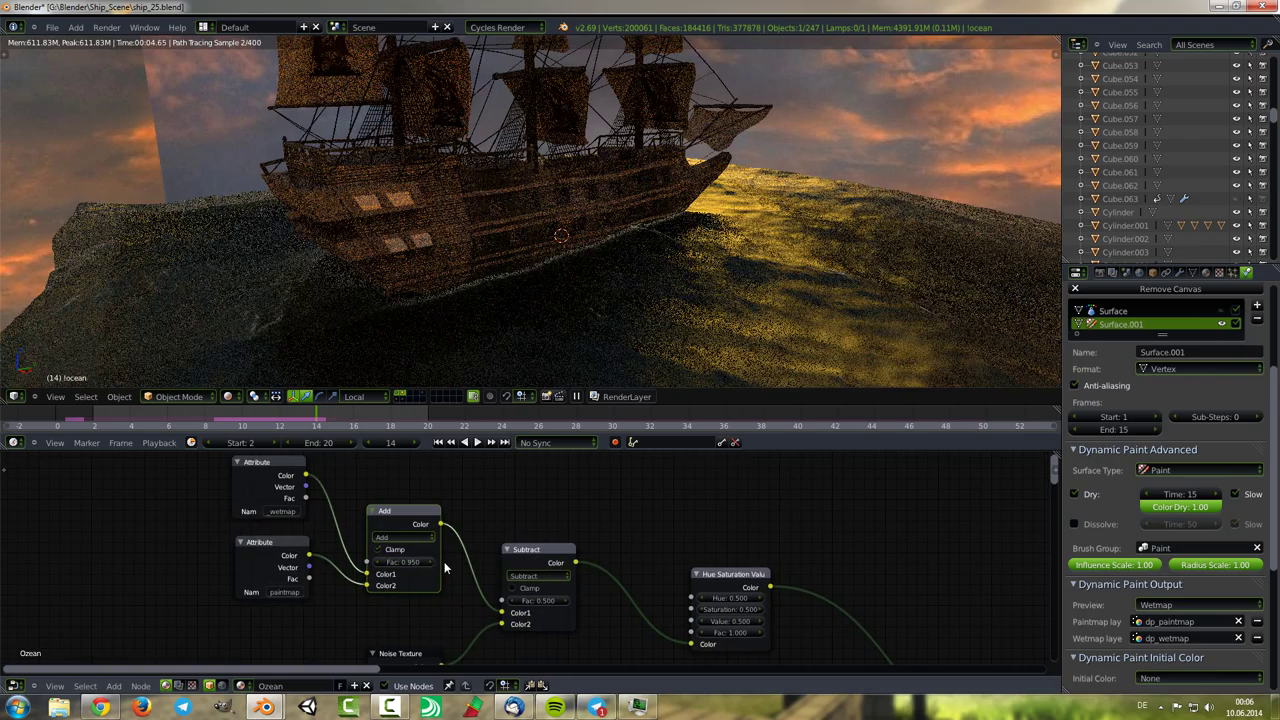
scroll(497, 574, "down", 1)
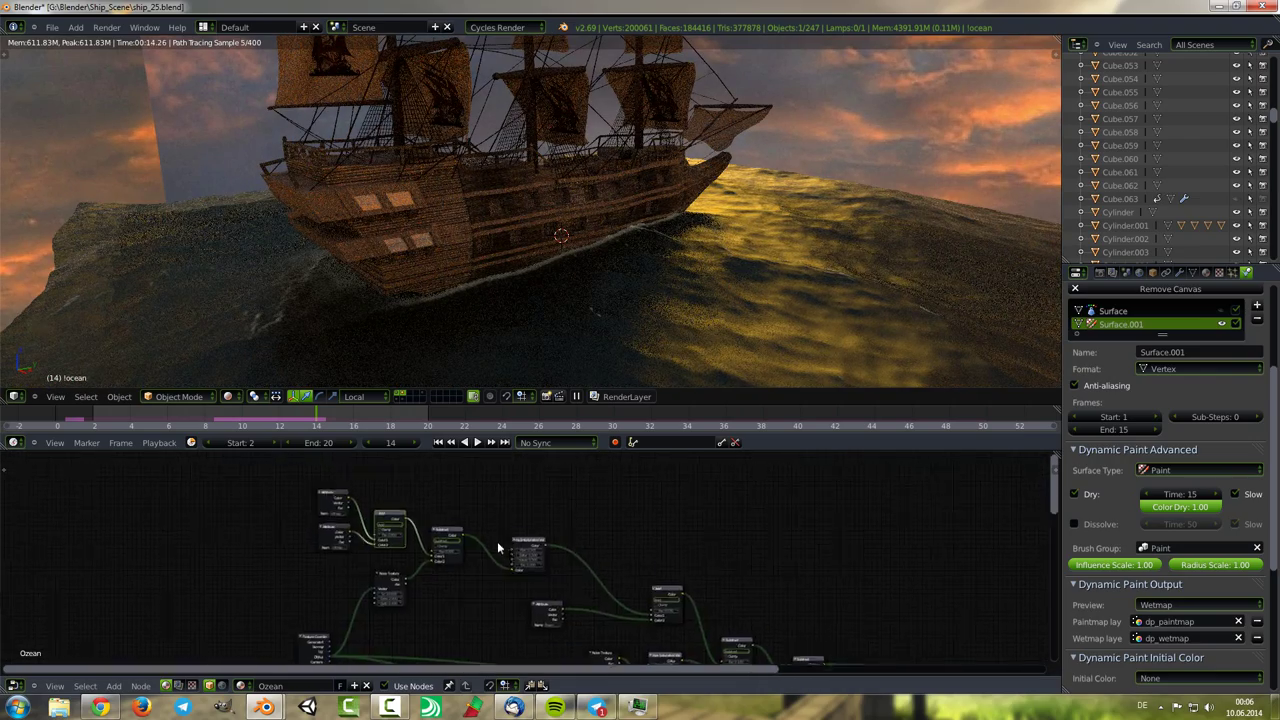
Detach the Add node's input link, then duplicate the Add node and connect it to Subtract.
scroll(505, 565, "up", 2)
scroll(515, 590, "up", 1)
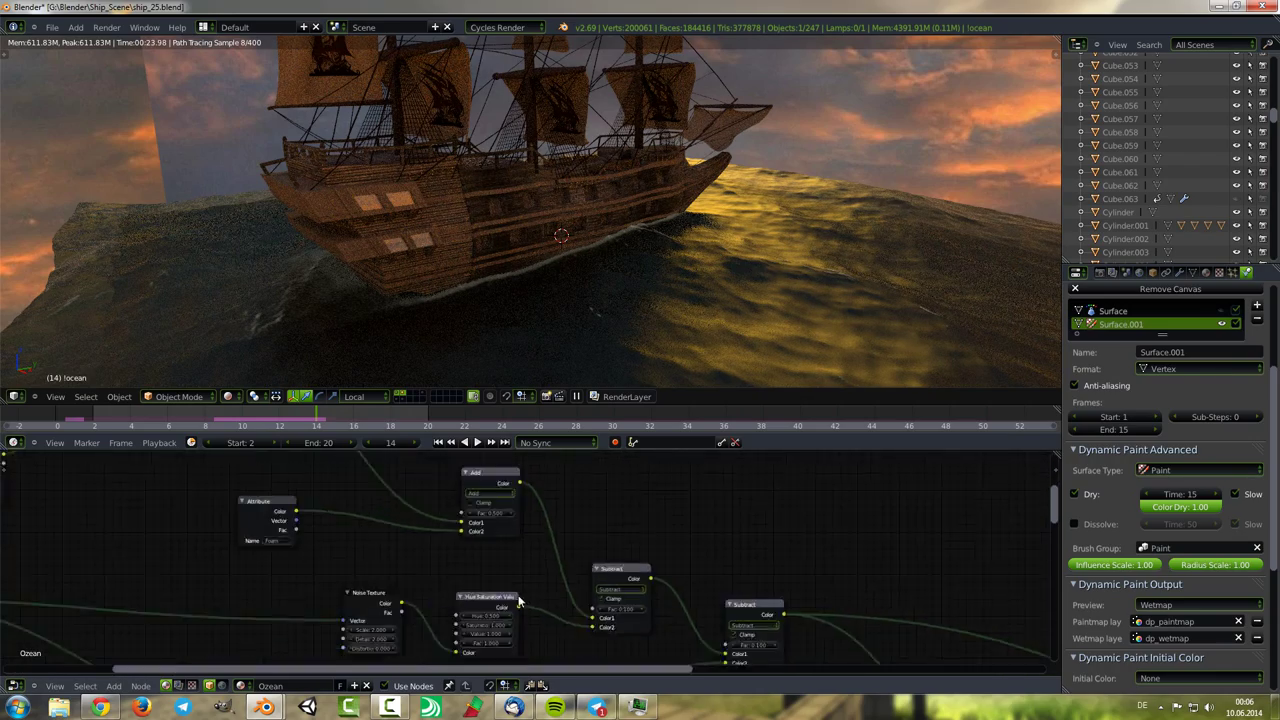
scroll(518, 598, "down", 1)
scroll(520, 590, "down", 1)
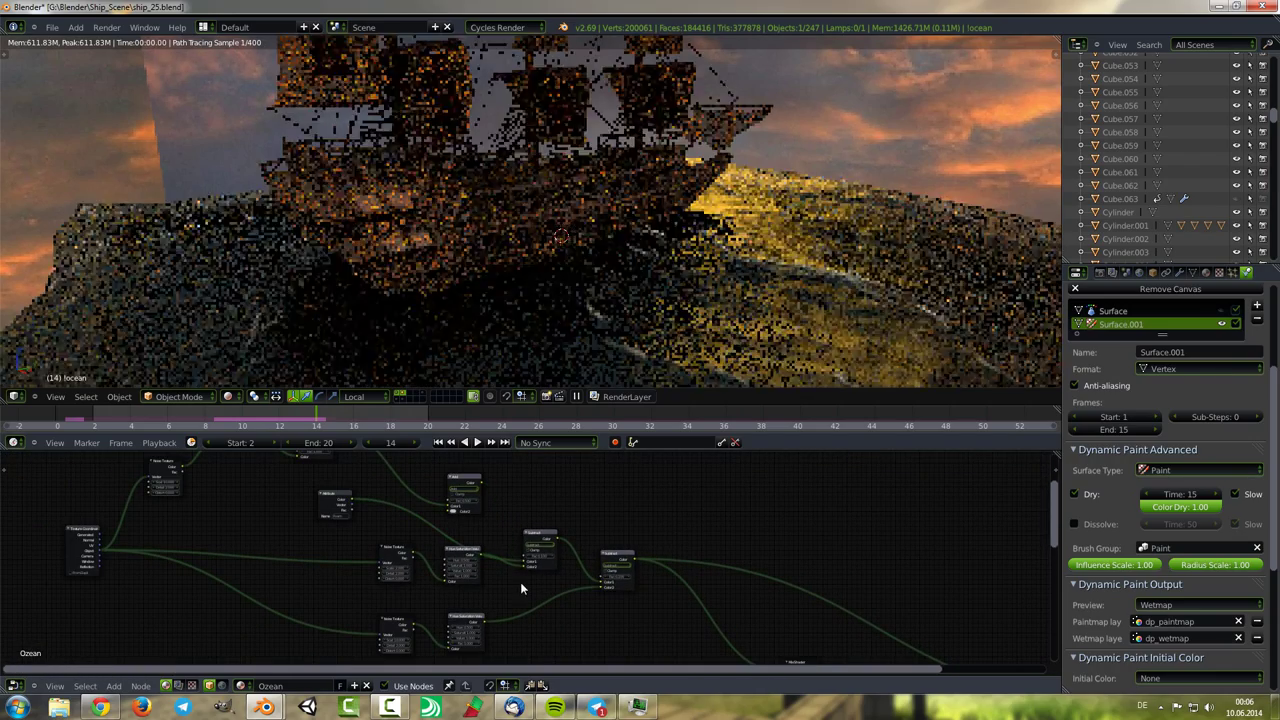
left_click_drag(450, 506, 446, 535)
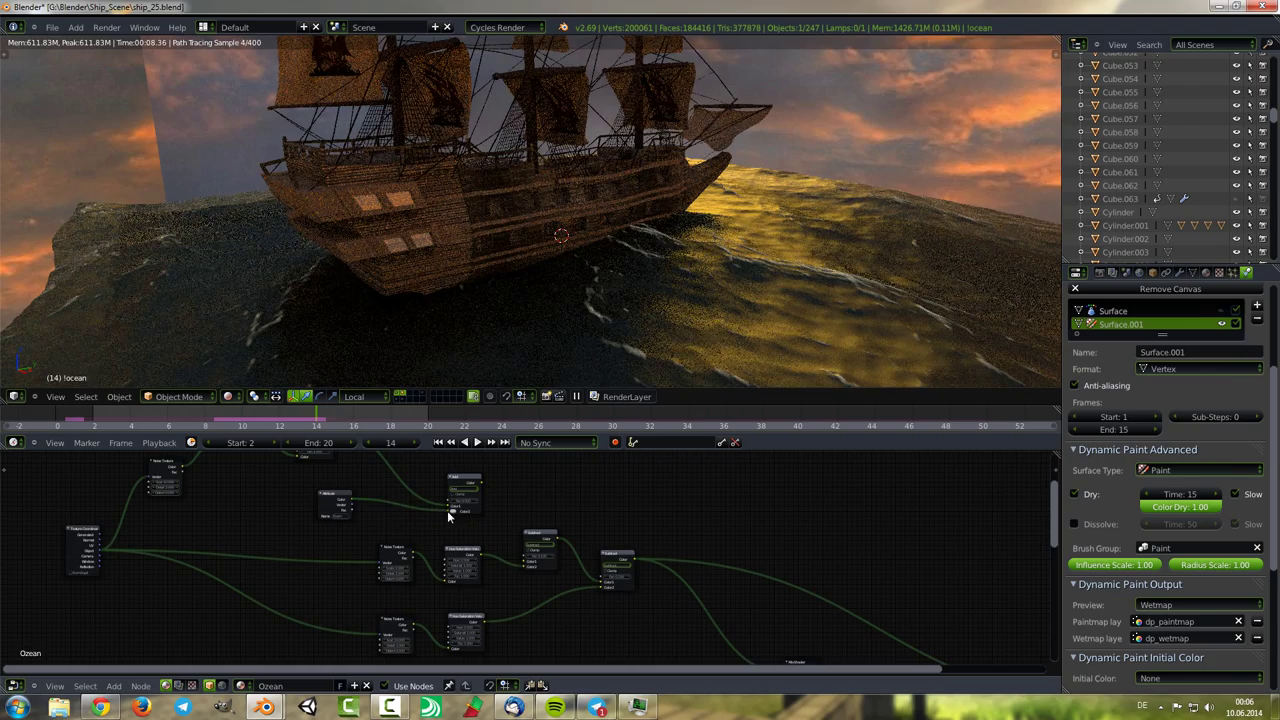
key("shift+d")
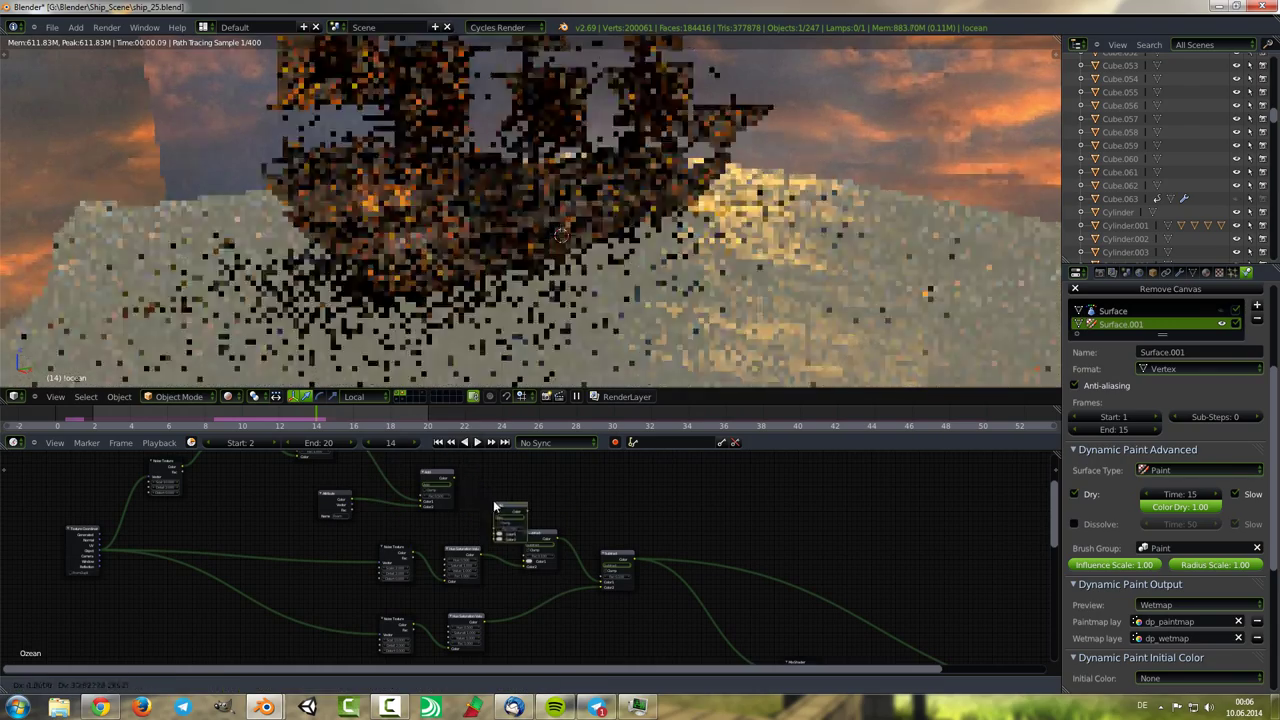
left_click(466, 487)
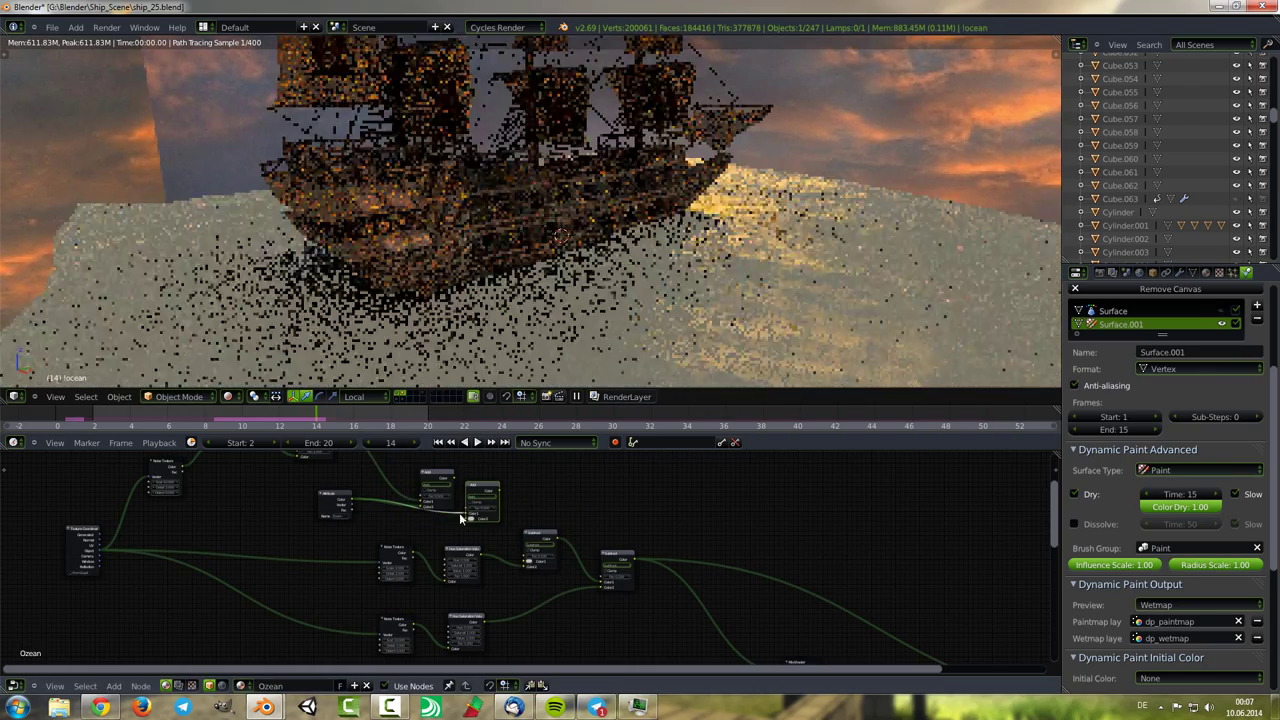
left_click_drag(499, 491, 527, 563)
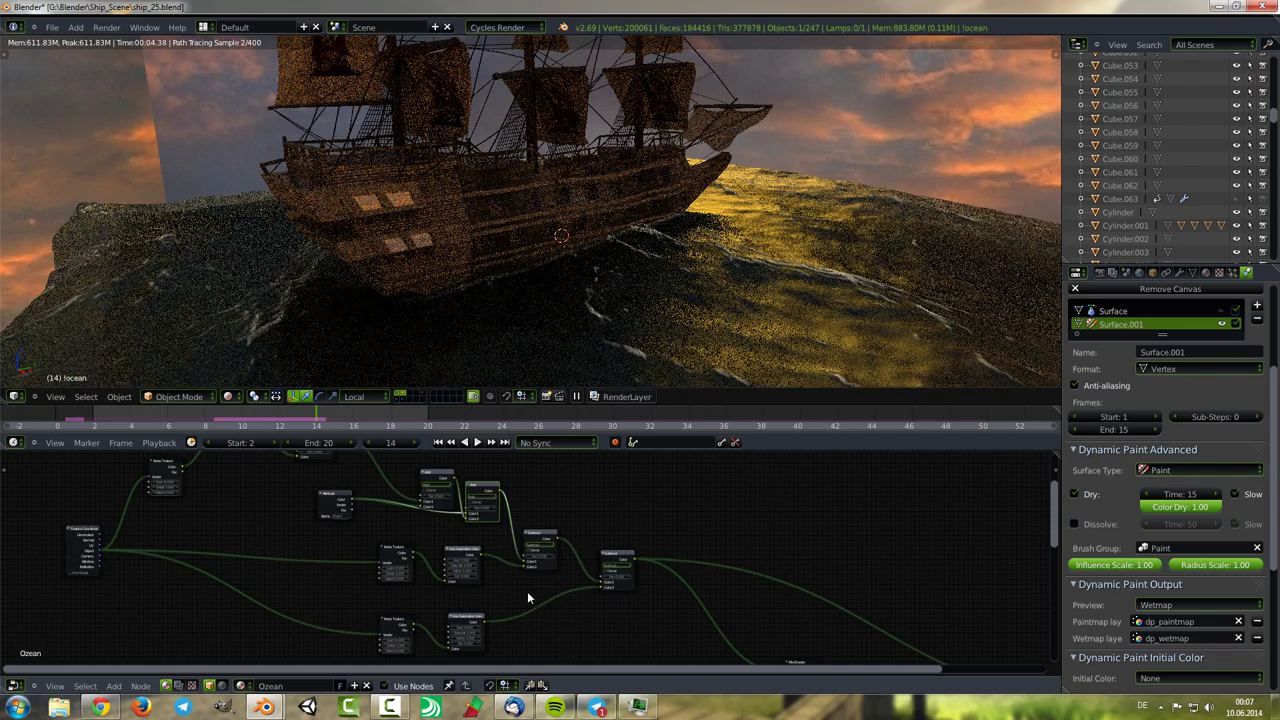
Lower the second Add node's Fac to 0.600.
scroll(527, 598, "up", 3)
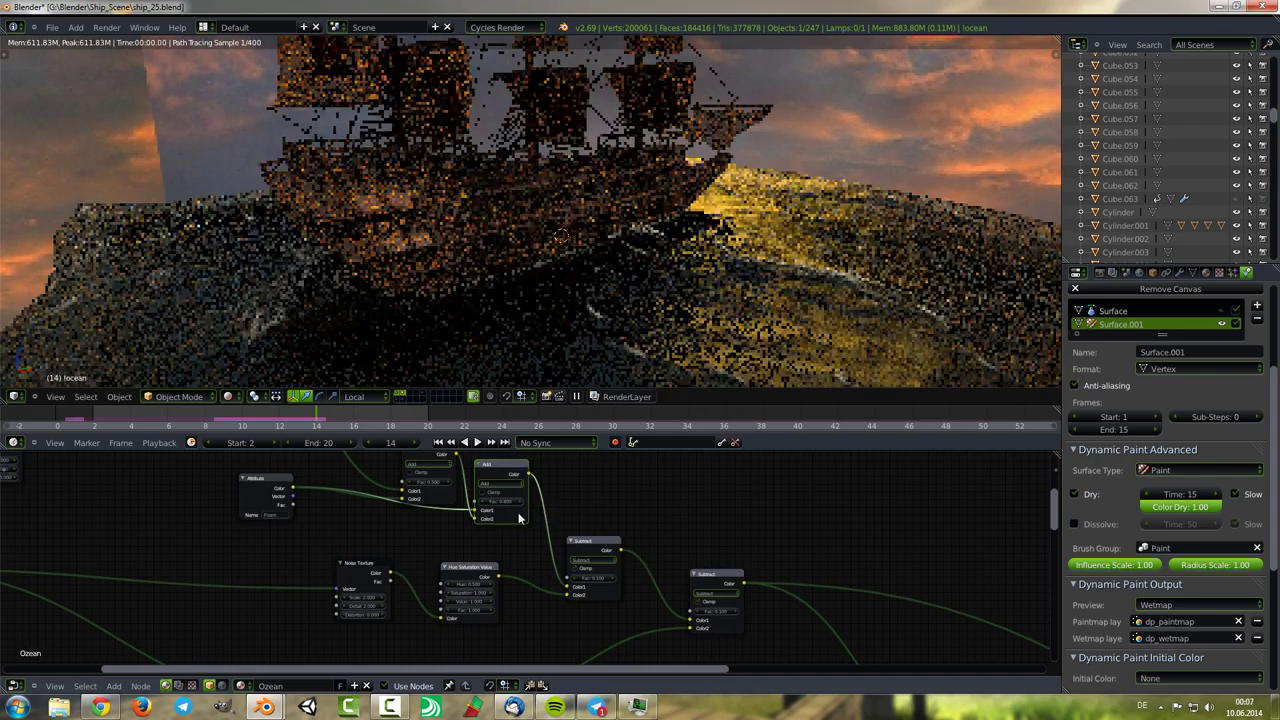
middle_click_drag(474, 510, 466, 522)
scroll(466, 522, "up", 1)
scroll(440, 530, "up", 1)
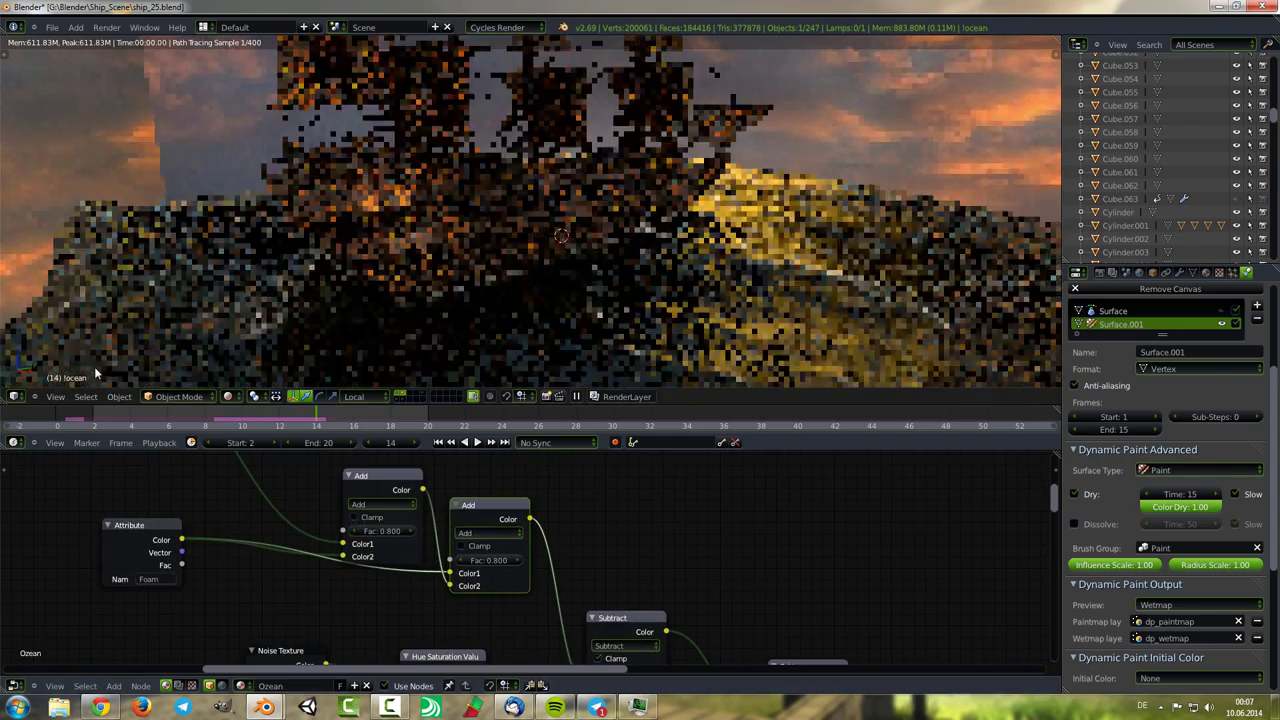
left_click_drag(488, 560, 468, 560)
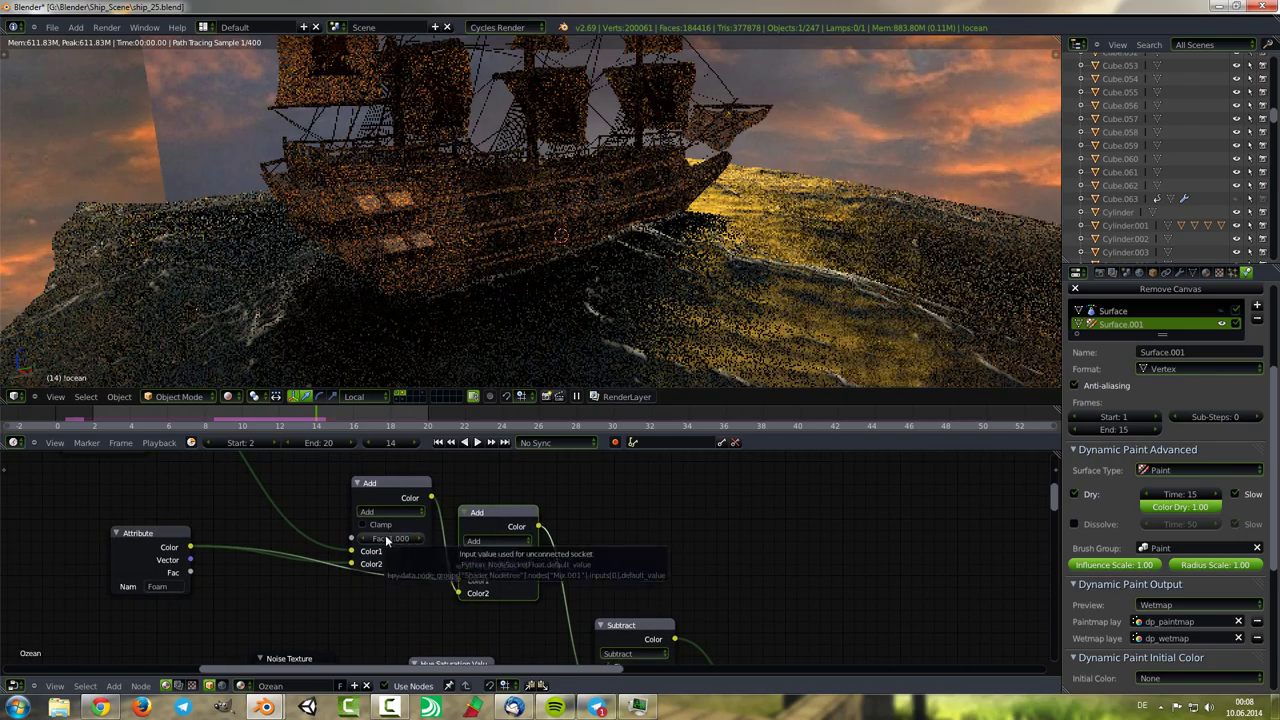
Raise the Hue Saturation Value node's Value to 1.000.
key("Home")
scroll(370, 527, "up", 2)
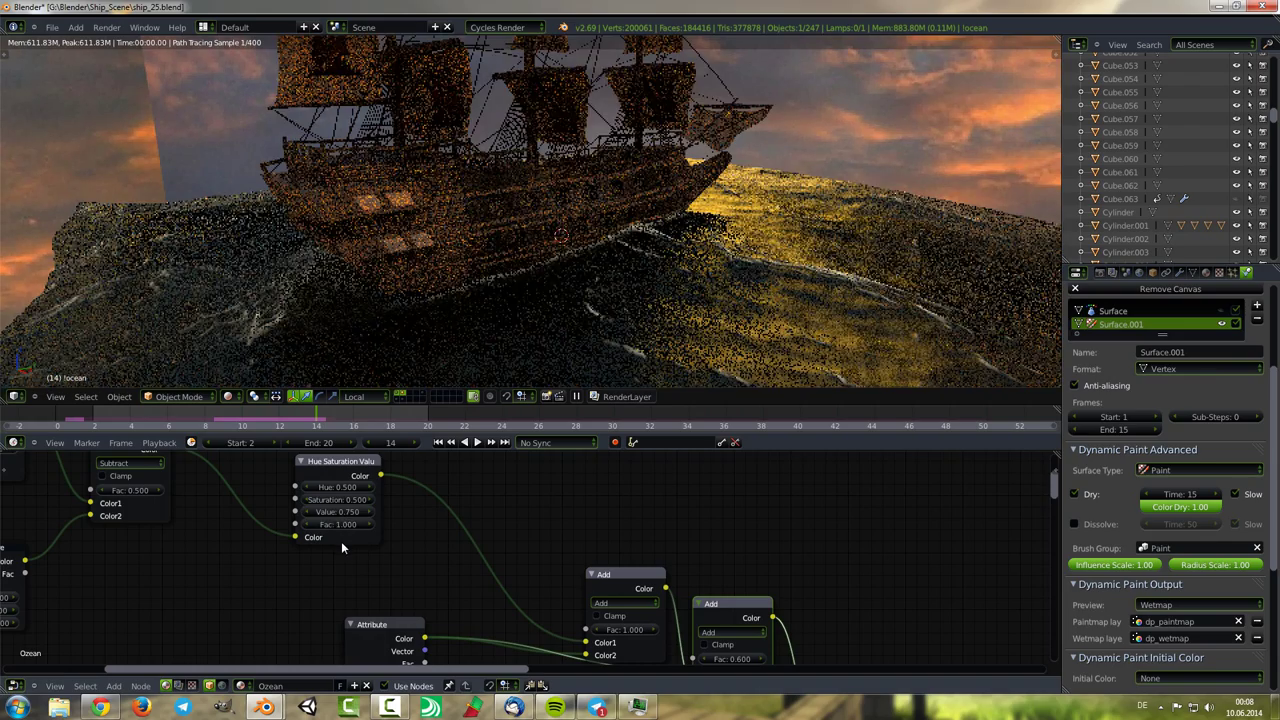
left_click_drag(337, 511, 380, 511)
scroll(644, 599, "down", 2)
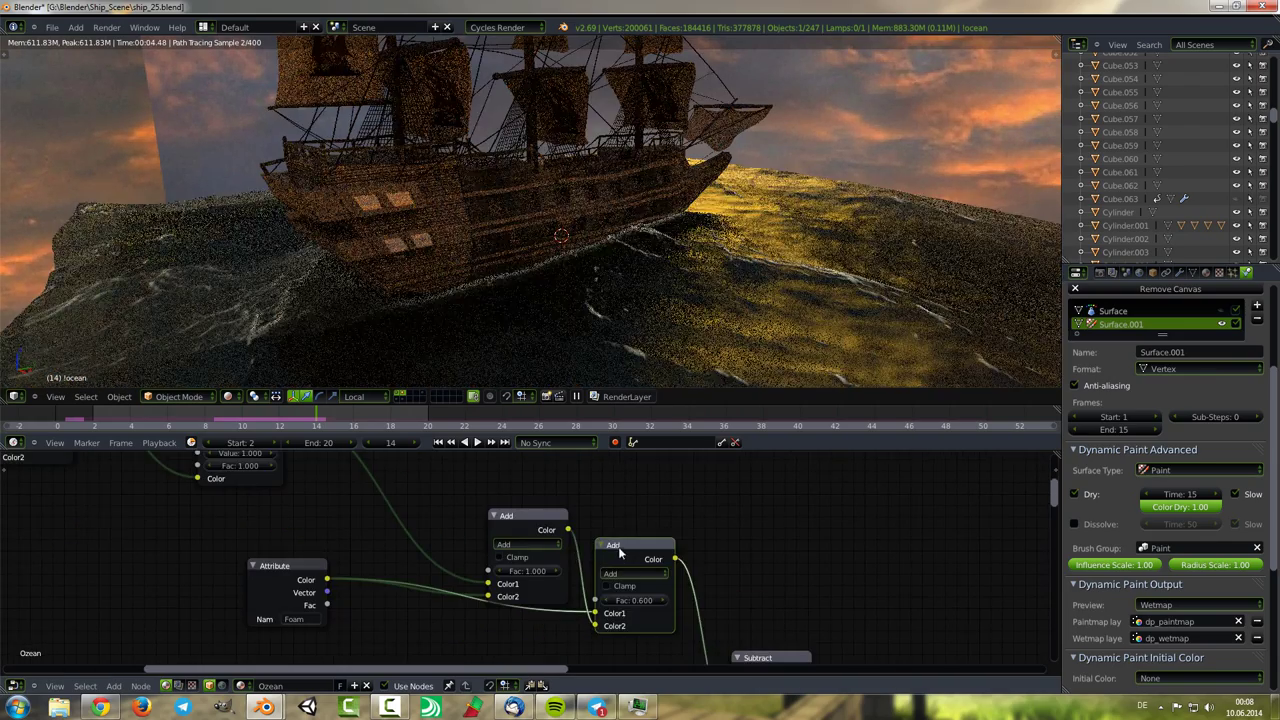
middle_click_drag(644, 599, 593, 527)
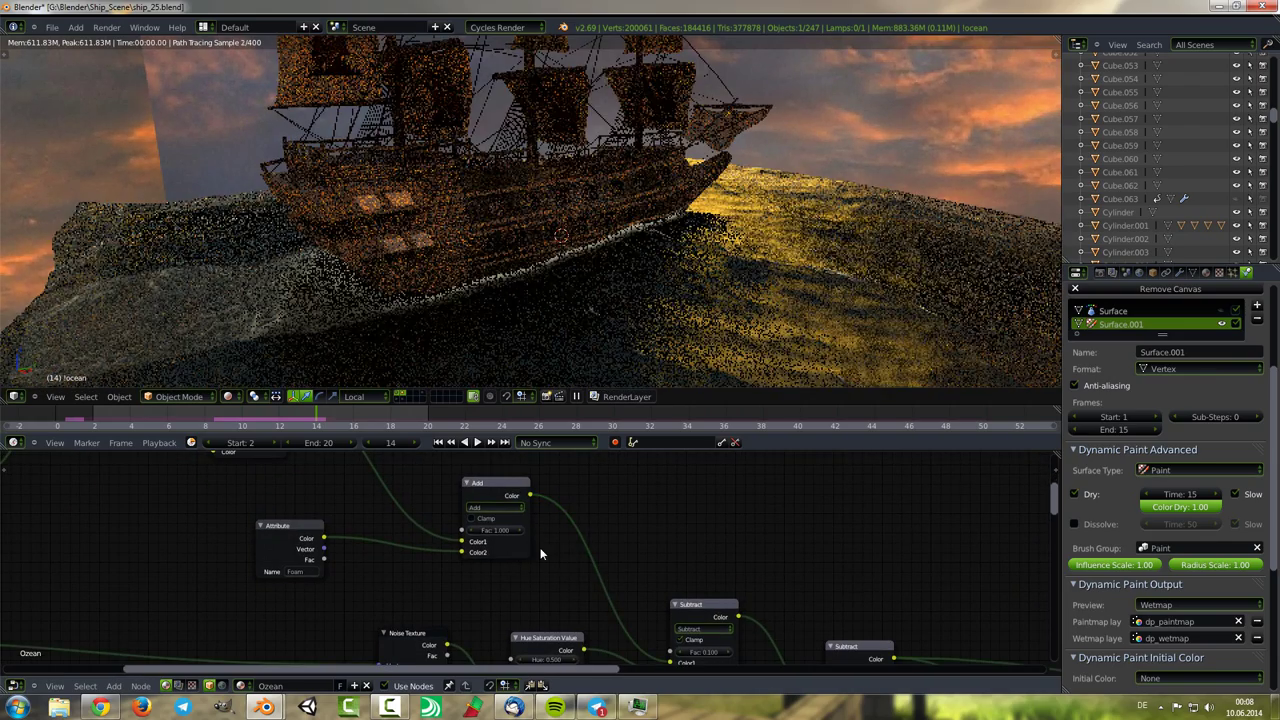
Undo back to a disconnected Add node input and begin adding an RGB Curves node.
scroll(555, 560, "up", 1)
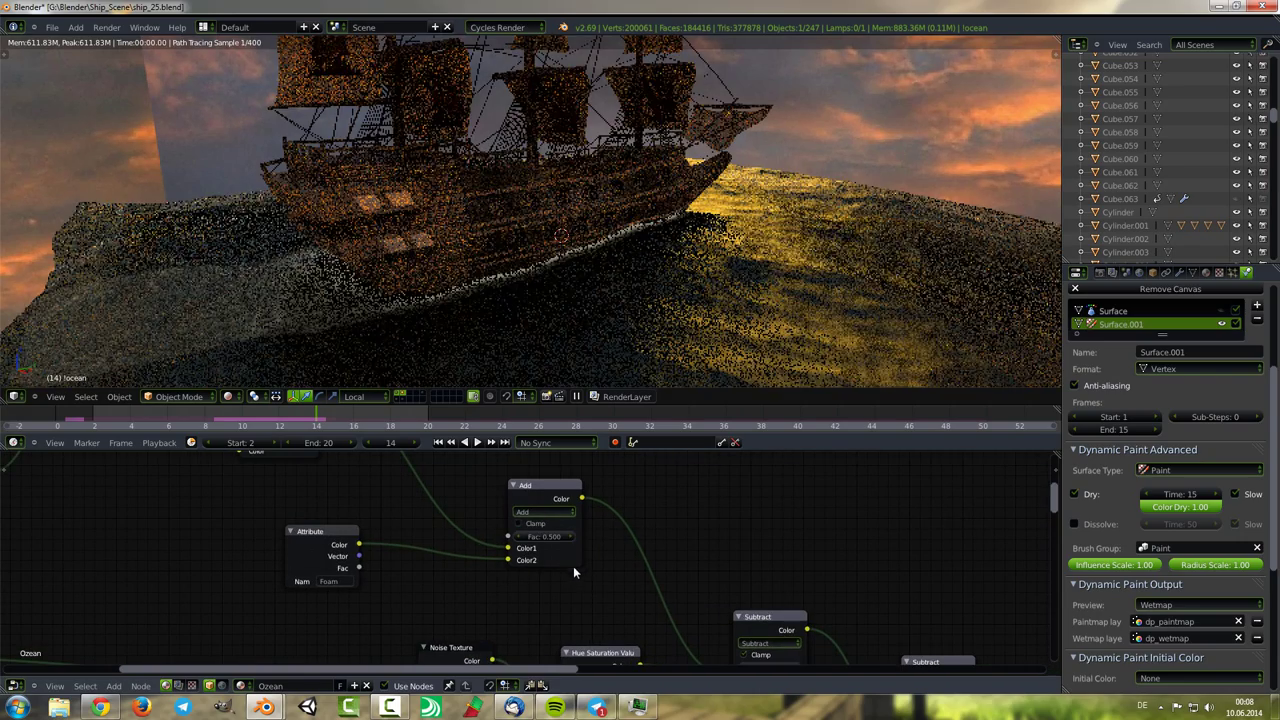
scroll(557, 560, "down", 1)
scroll(489, 523, "down", 1)
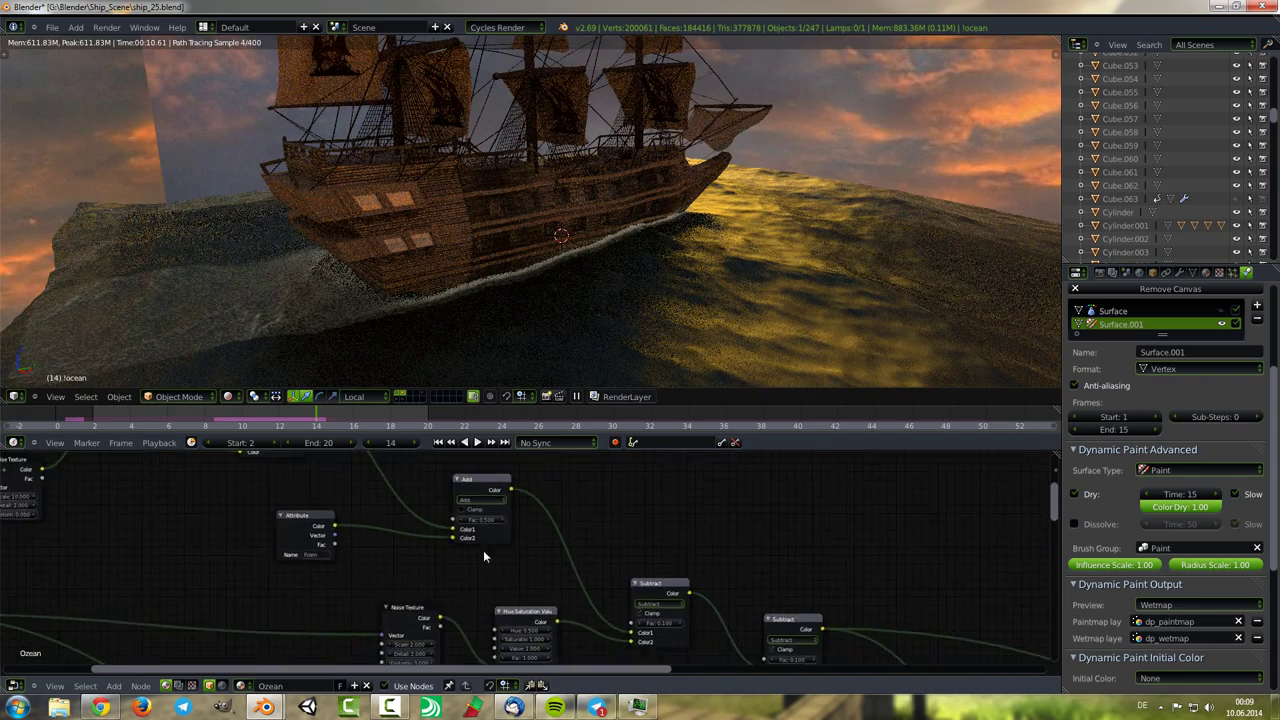
scroll(483, 550, "down", 1)
scroll(569, 587, "down", 1)
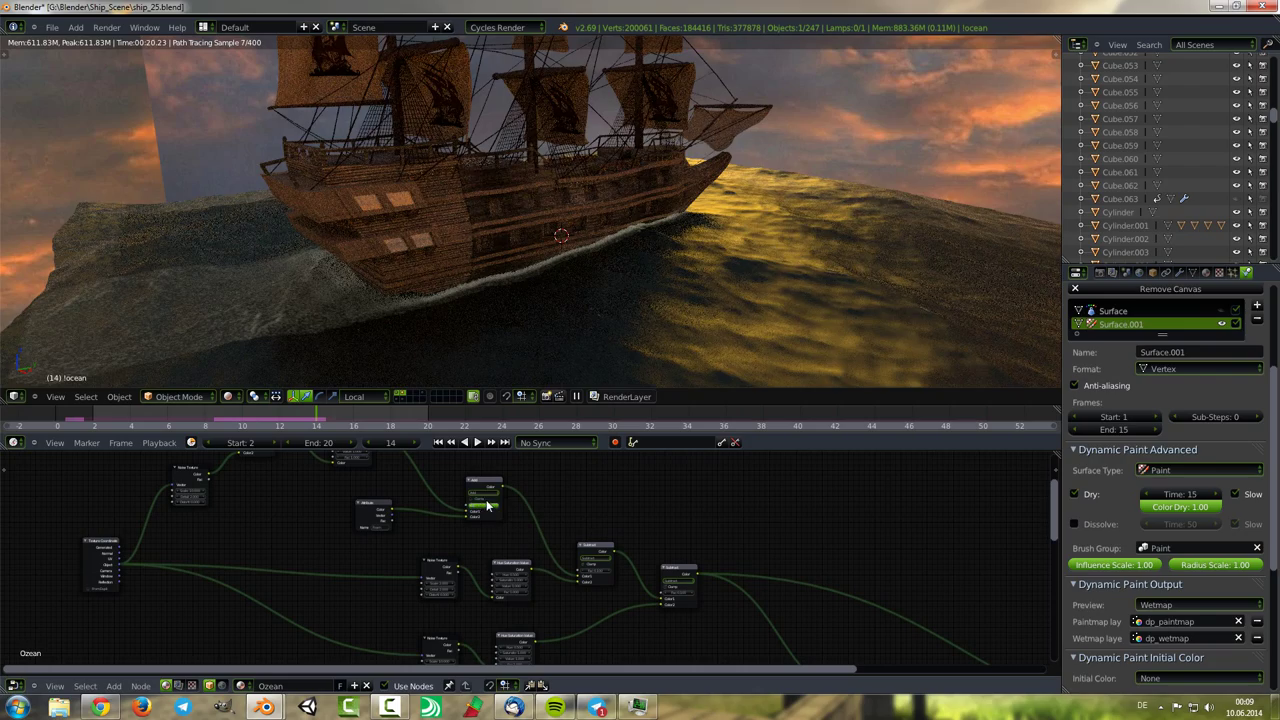
scroll(519, 555, "up", 1)
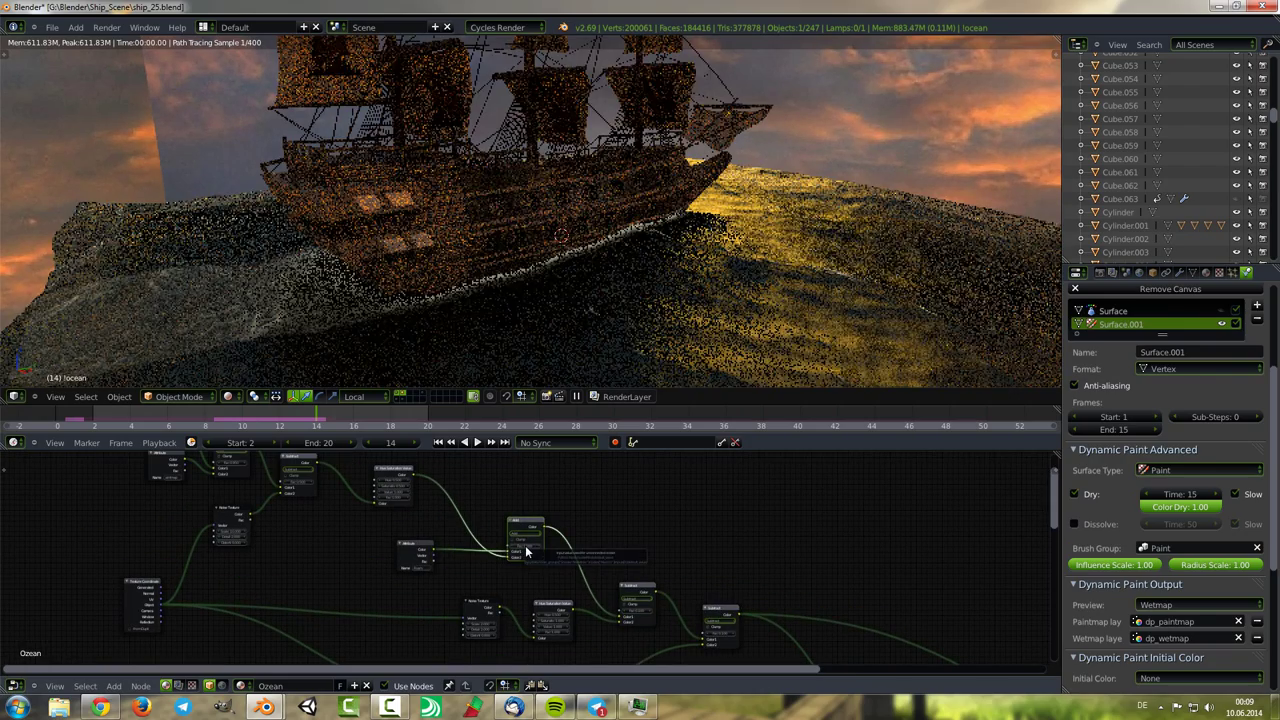
scroll(467, 542, "up", 1)
key("ctrl+z")
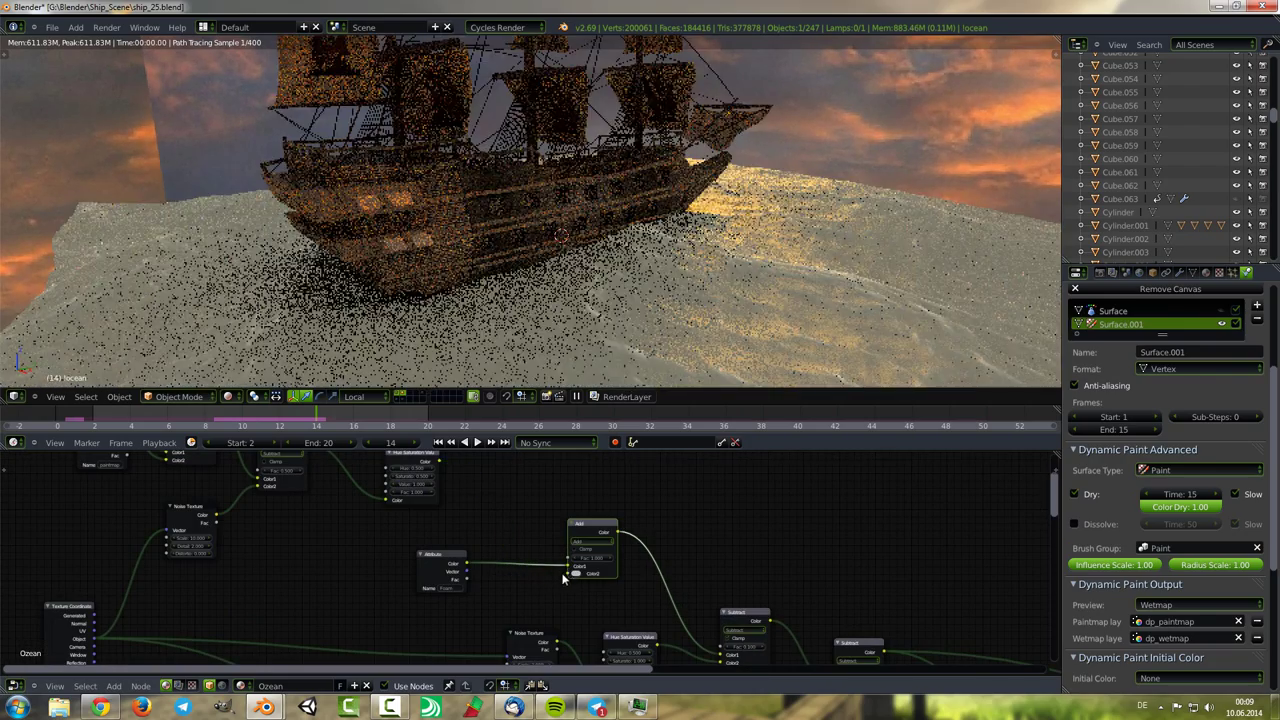
scroll(557, 548, "down", 1)
scroll(546, 543, "down", 1)
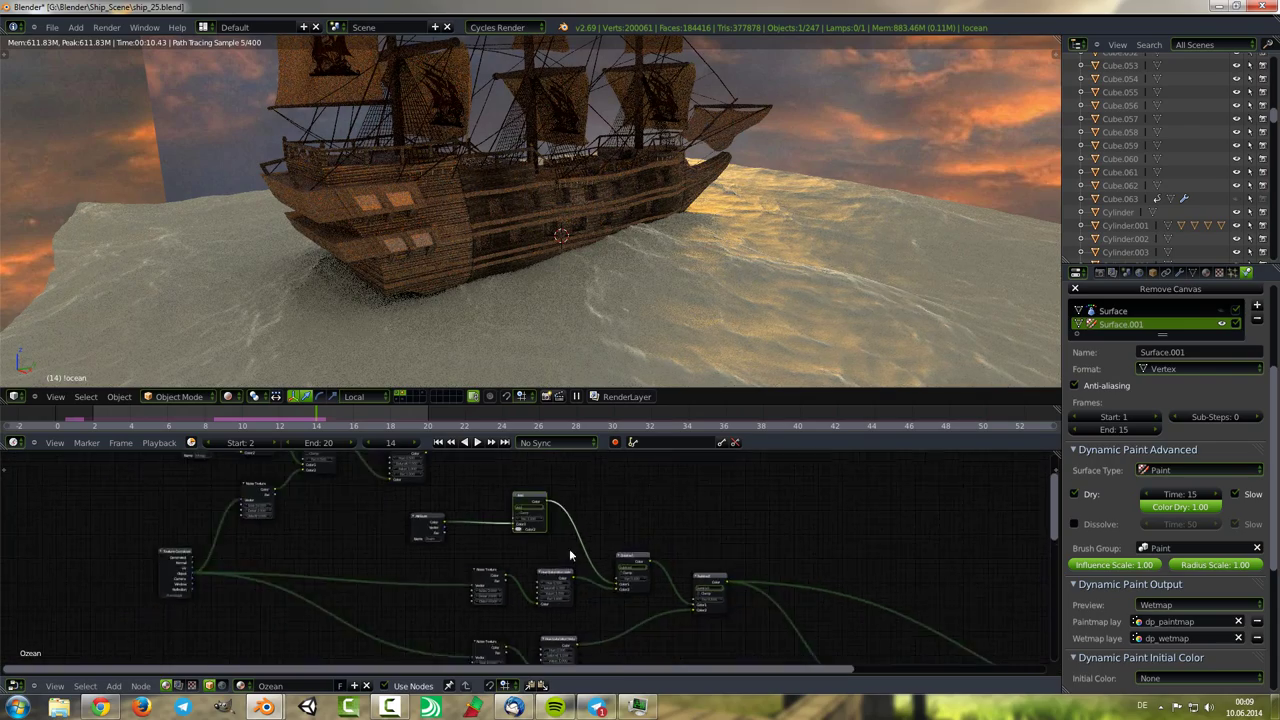
middle_click_drag(569, 548, 441, 519)
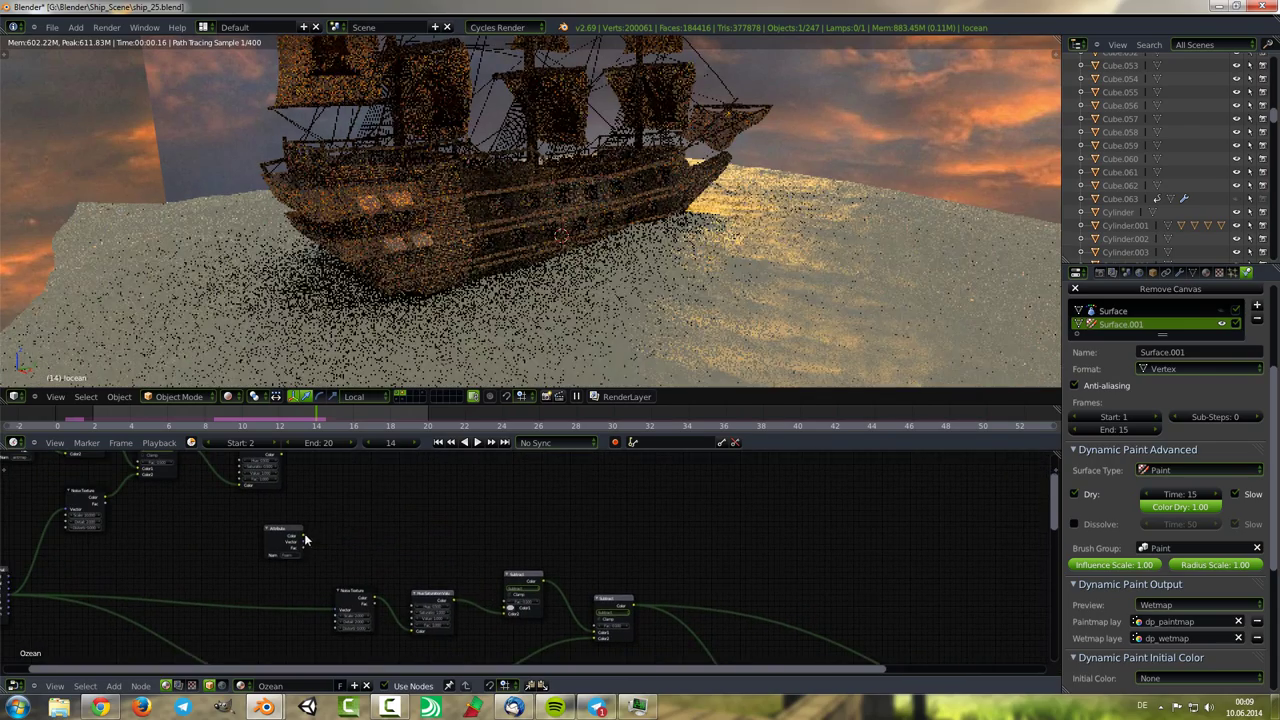
key("shift+a")
Insert a node on the link and bring the attribute and mix nodes into view.
left_click(569, 524)
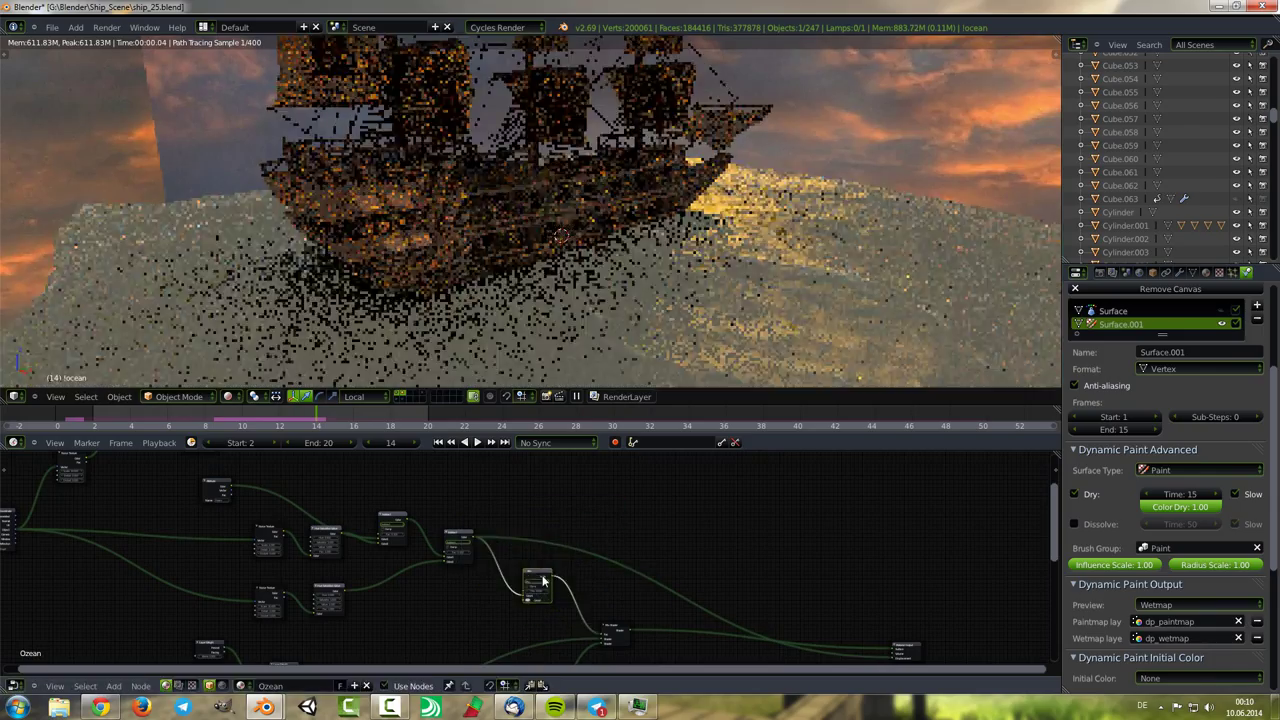
scroll(520, 590, "up", 3)
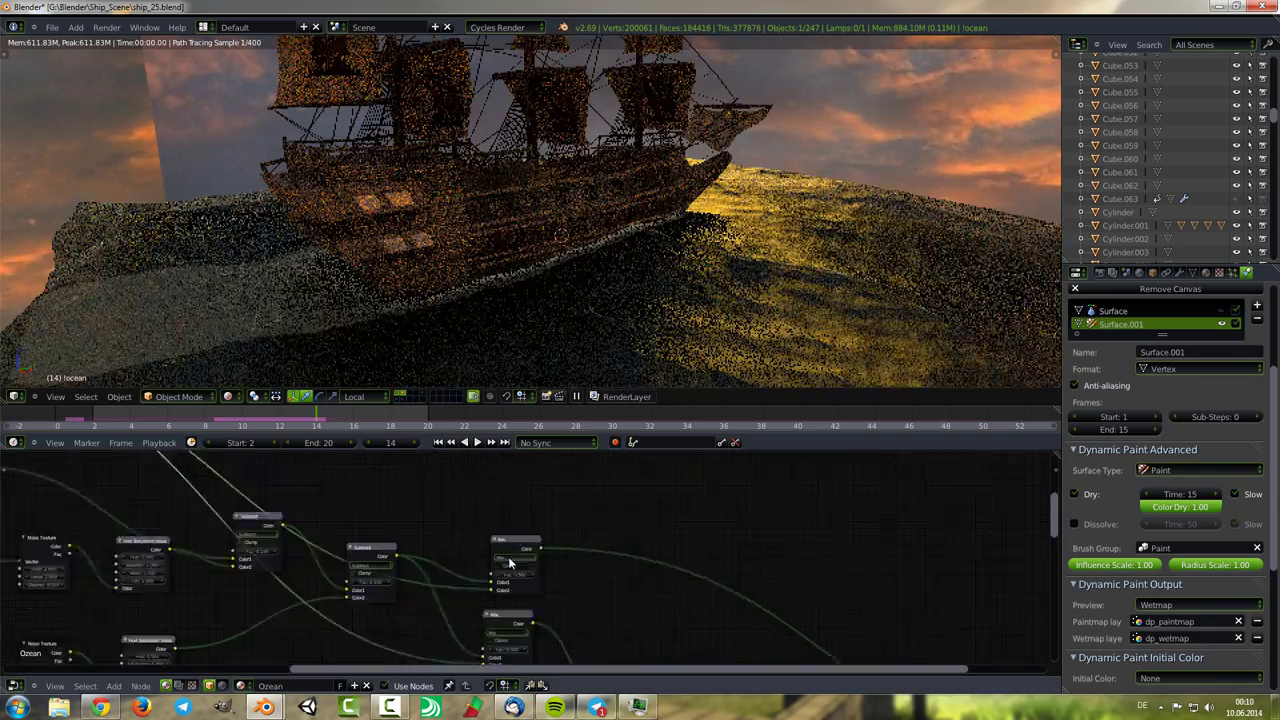
scroll(508, 556, "up", 2)
middle_click_drag(594, 605, 487, 540)
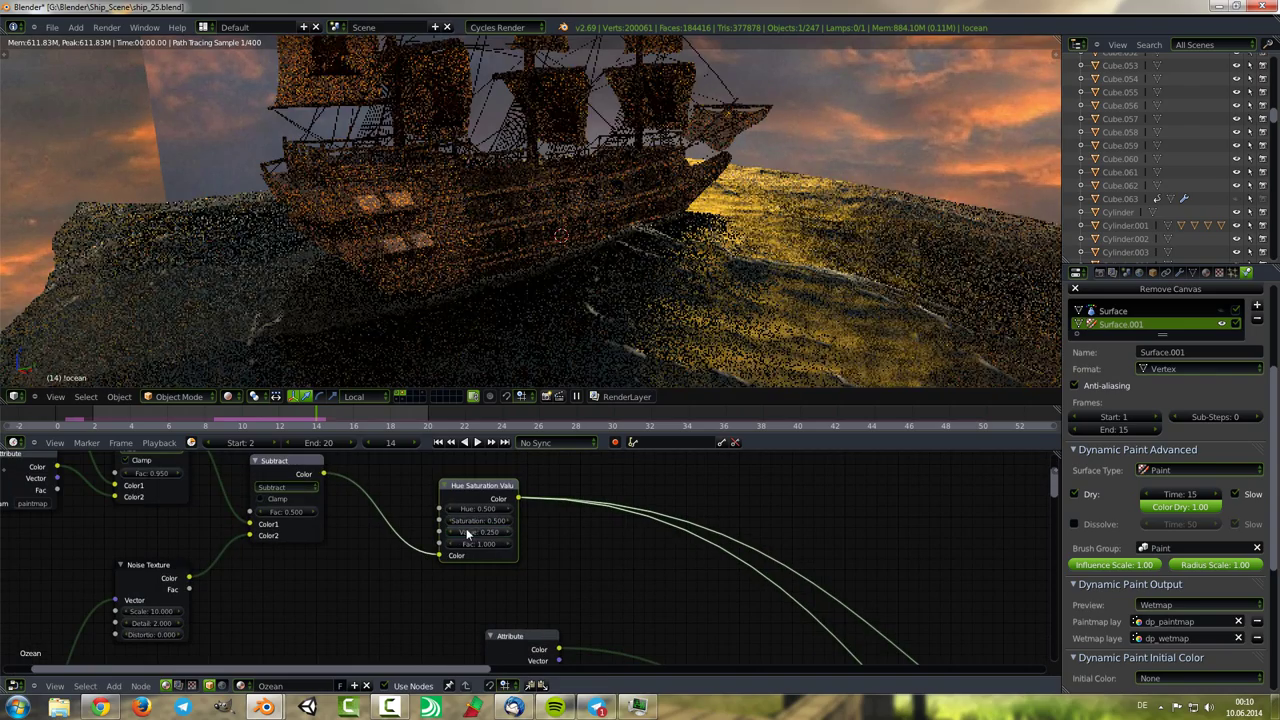
scroll(350, 528, "down", 2)
middle_click_drag(350, 528, 505, 507)
scroll(501, 591, "up", 2)
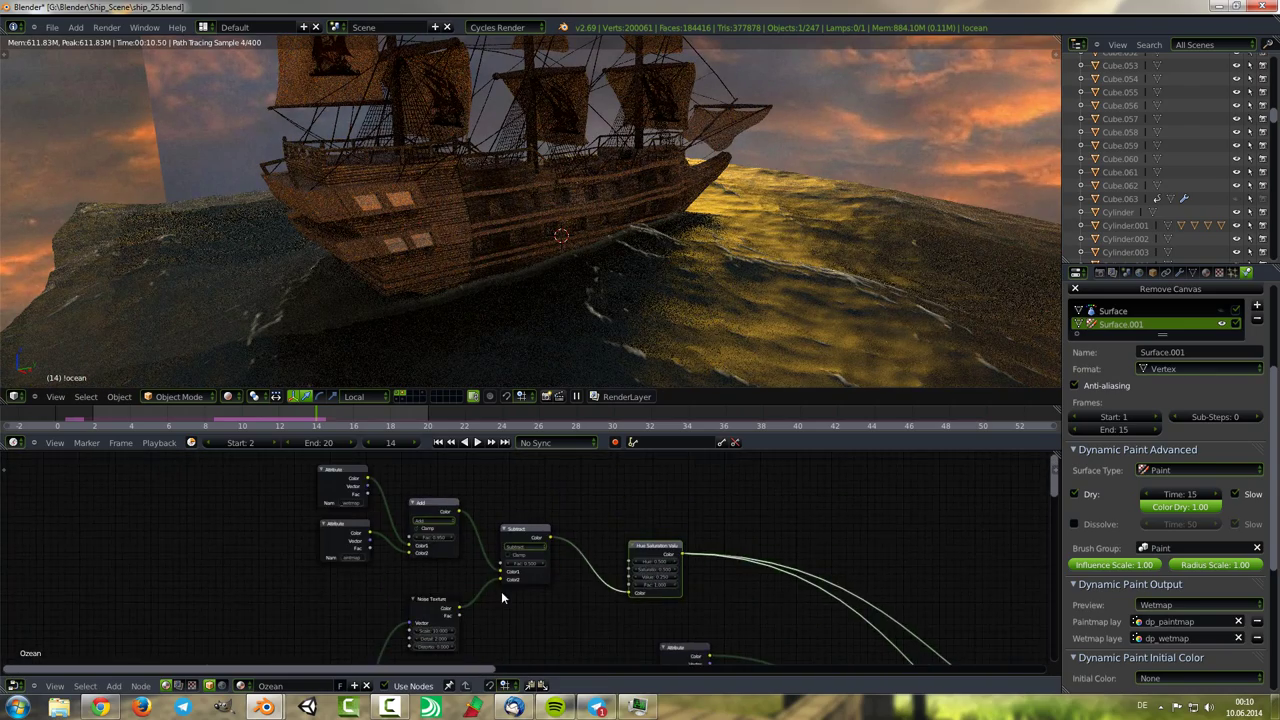
scroll(501, 591, "up", 2)
left_click_drag(385, 545, 398, 553)
Try Subtract blending on the Add mix node, then undo back to Add.
left_click(400, 518)
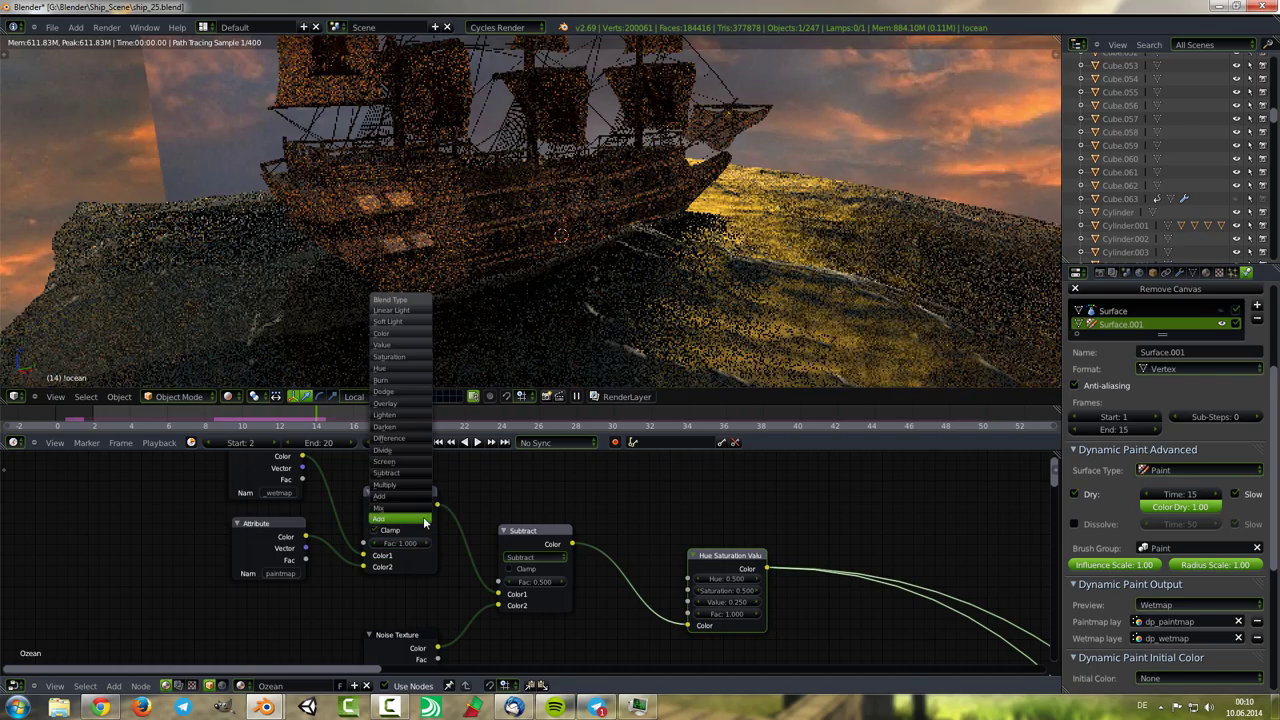
left_click(410, 505)
left_click(405, 518)
left_click(434, 521)
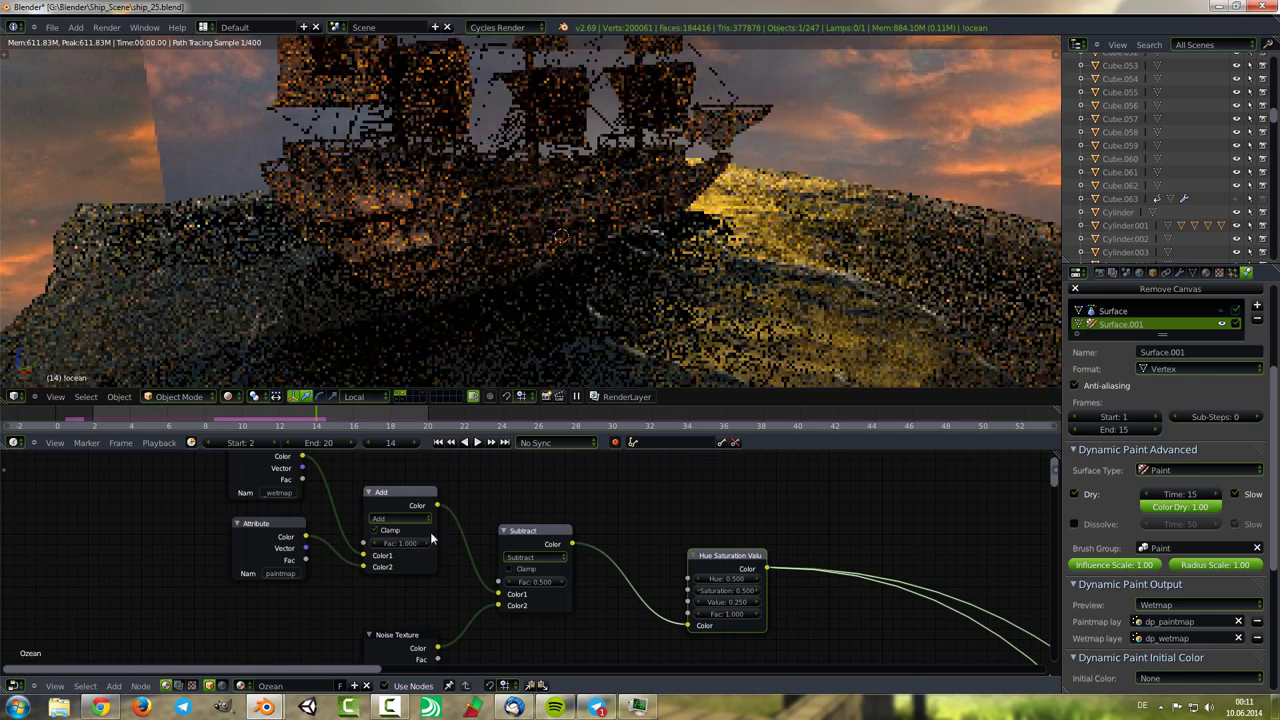
key("ctrl+z")
Adjust the Fac values of the upper mix node and the lower Add node.
middle_click_drag(525, 578, 405, 567)
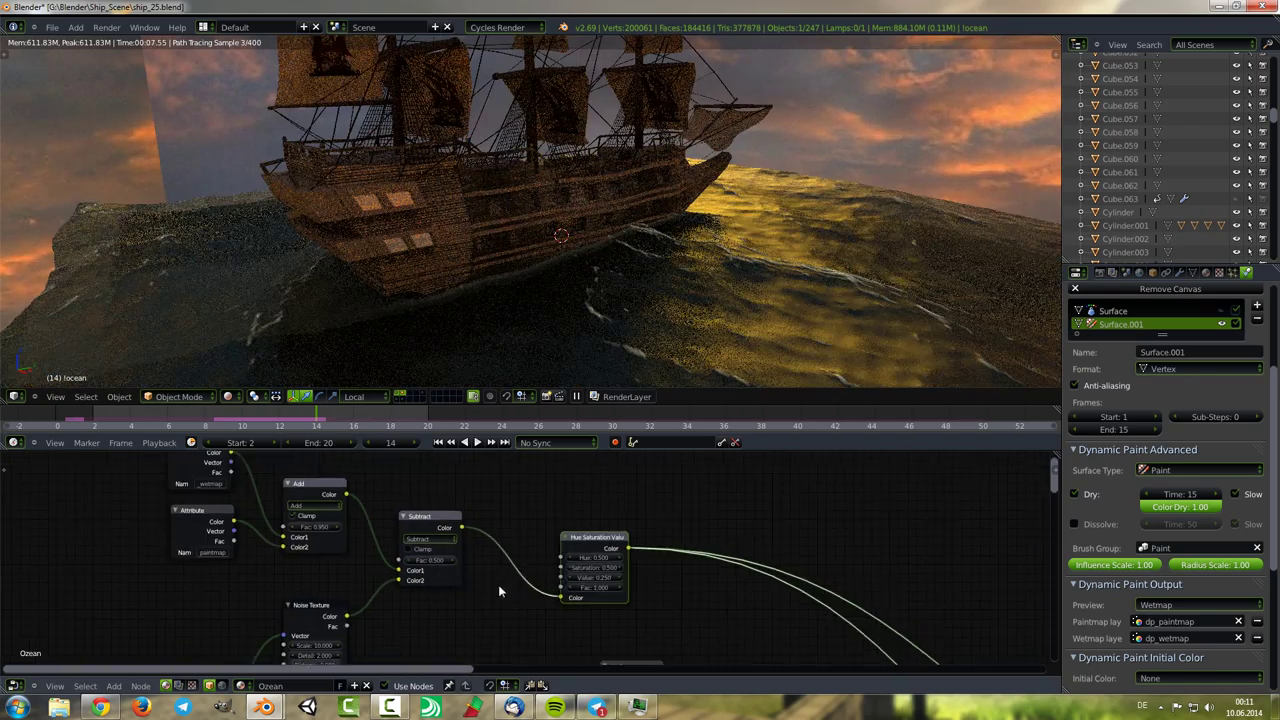
scroll(498, 584, "down", 2)
scroll(460, 534, "up", 1)
scroll(445, 568, "up", 1)
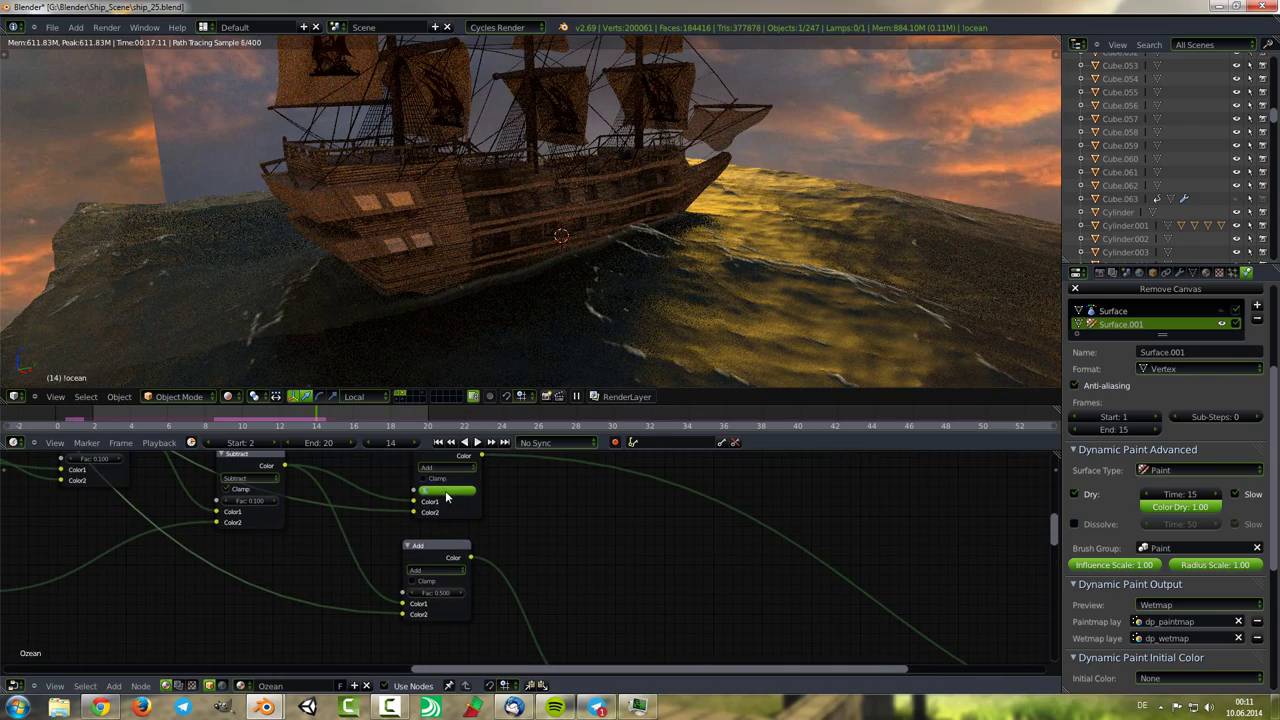
left_click_drag(445, 490, 470, 490)
left_click_drag(430, 594, 455, 594)
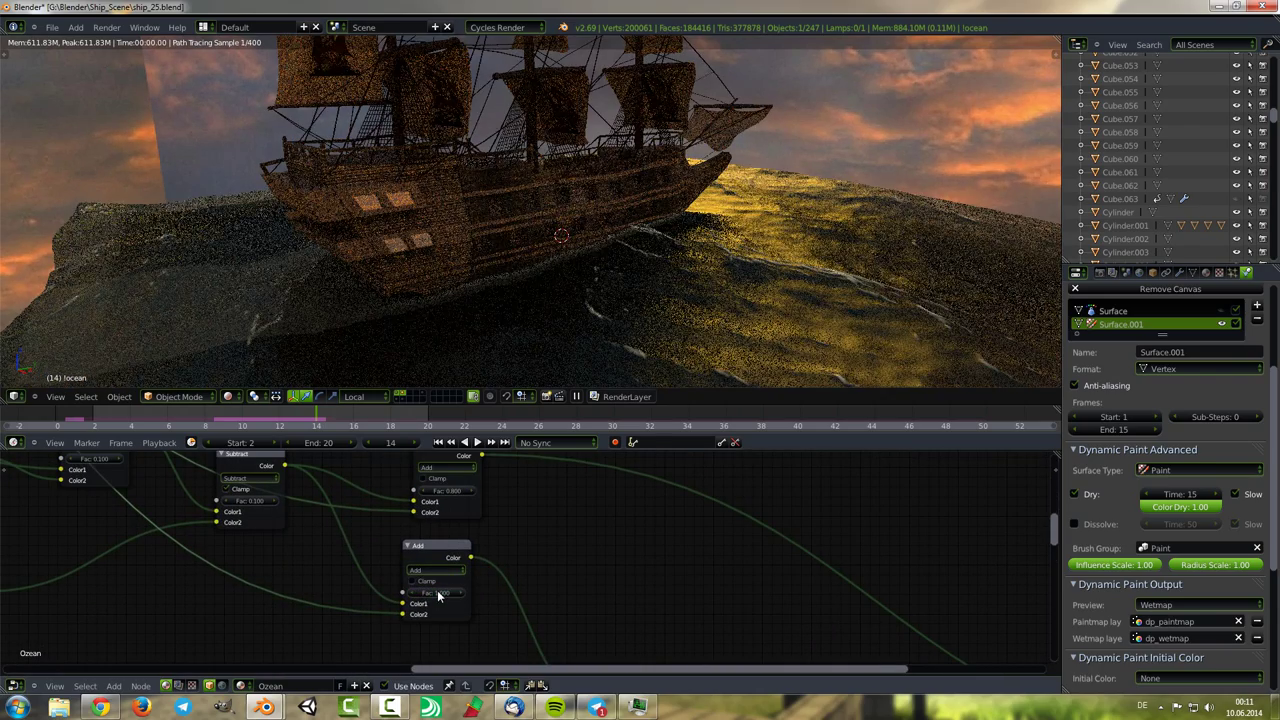
scroll(449, 573, "down", 2)
scroll(449, 573, "up", 2)
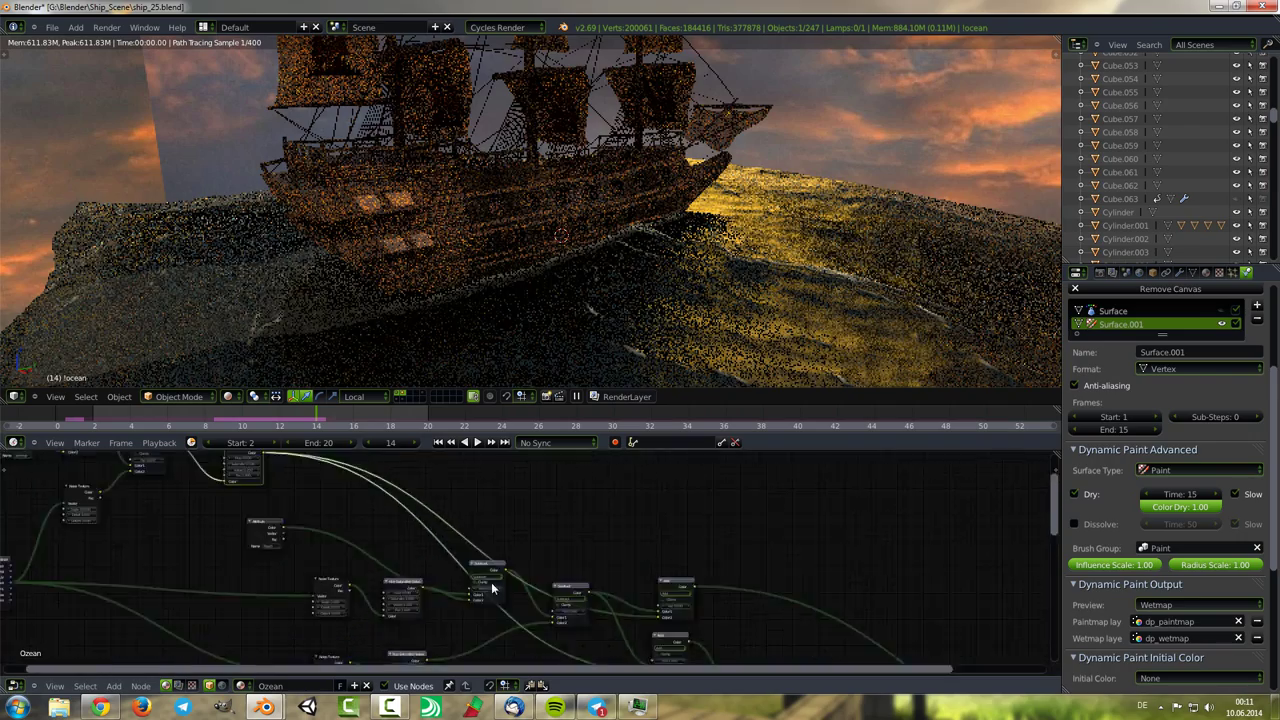
scroll(339, 548, "down", 2)
scroll(400, 562, "down", 1)
scroll(400, 562, "up", 4)
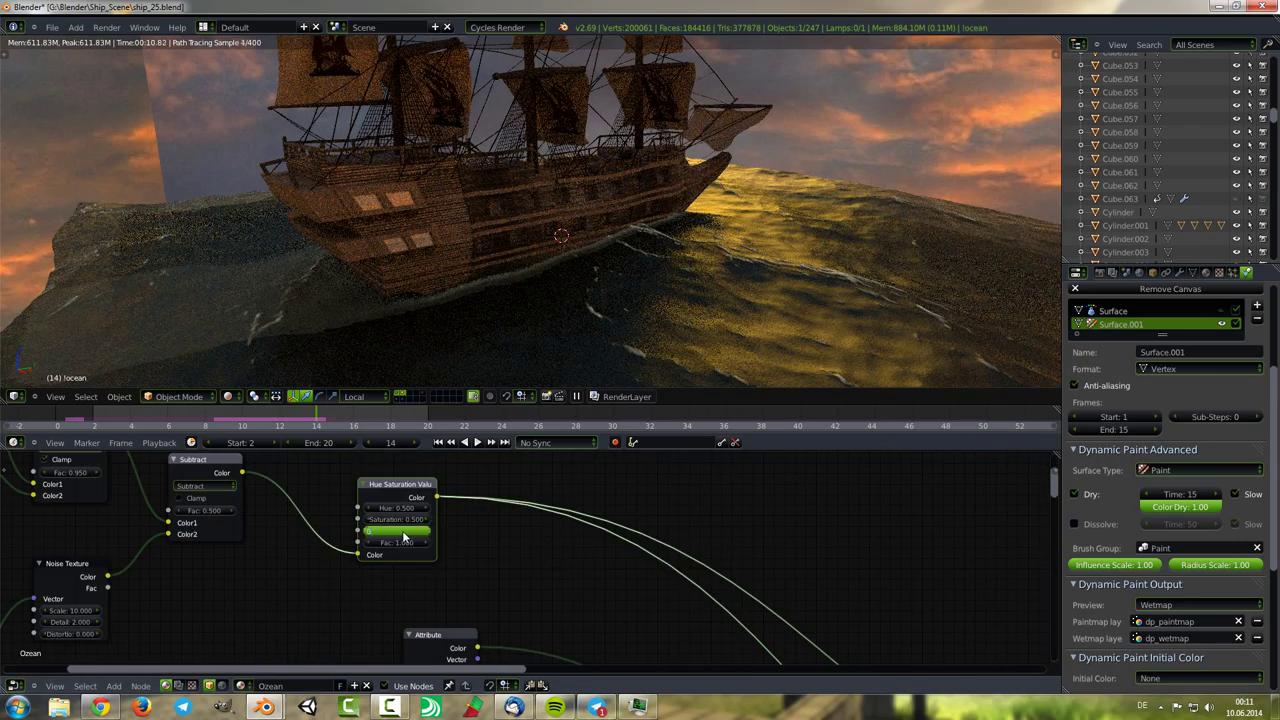
scroll(410, 507, "down", 2)
scroll(410, 507, "up", 1)
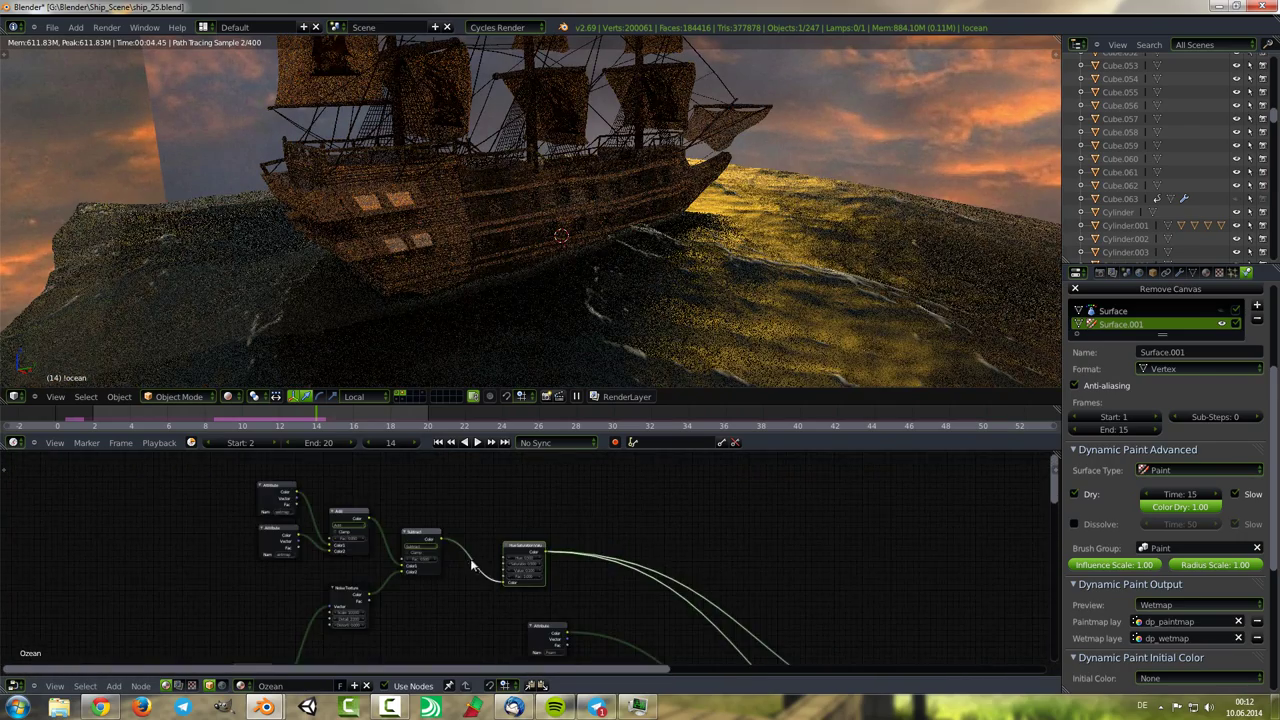
scroll(466, 557, "up", 1)
Add Hue Saturation Value nodes after the wetmap and paintmap Attribute nodes.
left_click(118, 594)
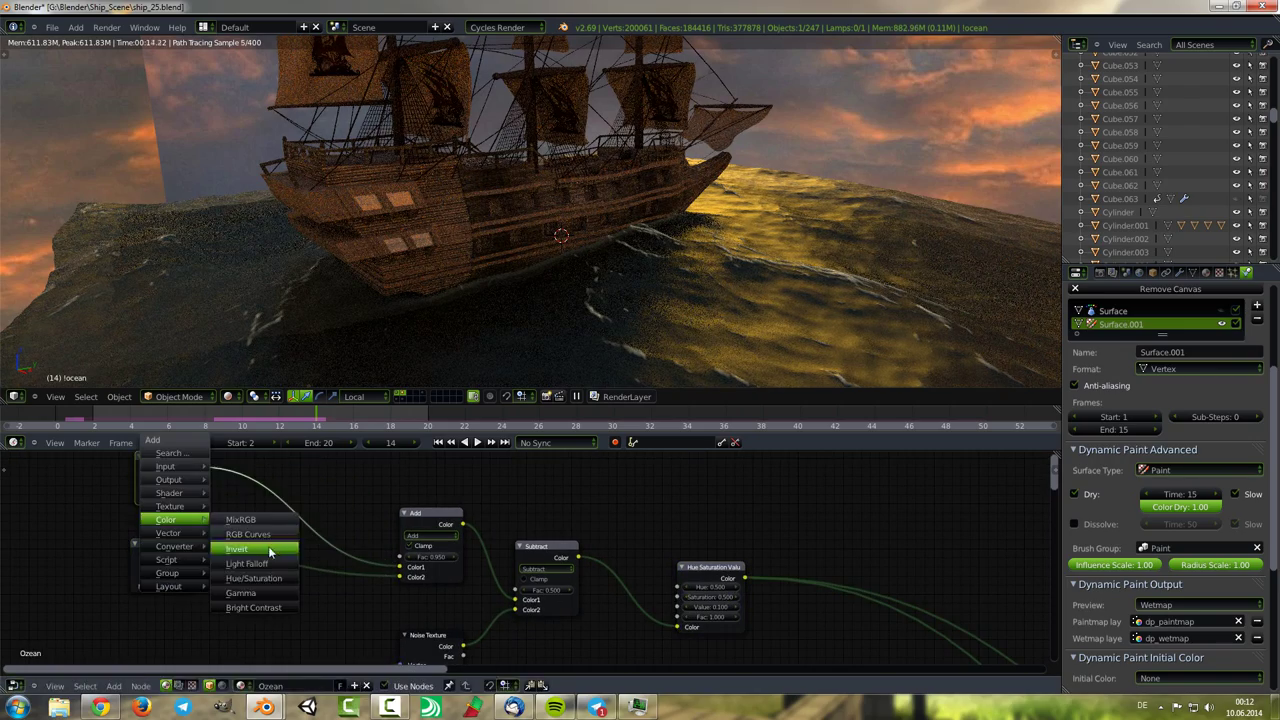
key("shift+d")
left_click(285, 590)
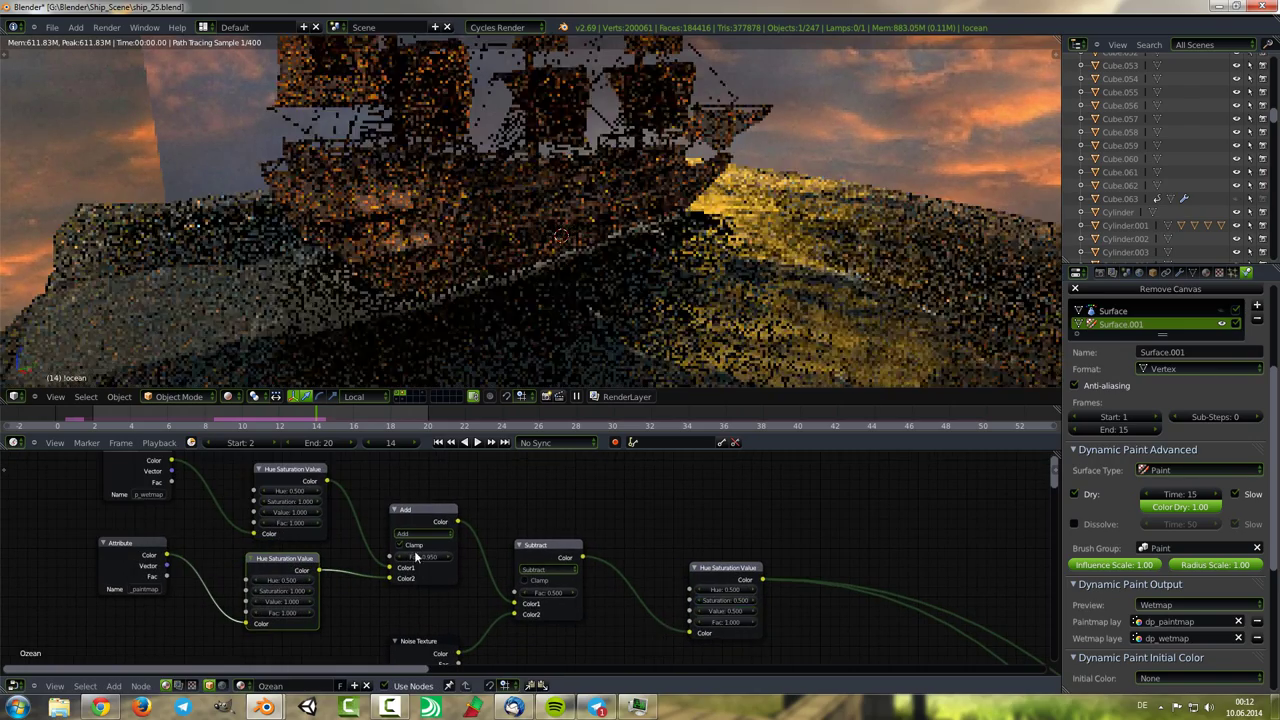
scroll(591, 535, "down", 1)
scroll(591, 535, "up", 2, "ctrl")
scroll(576, 486, "up", 2)
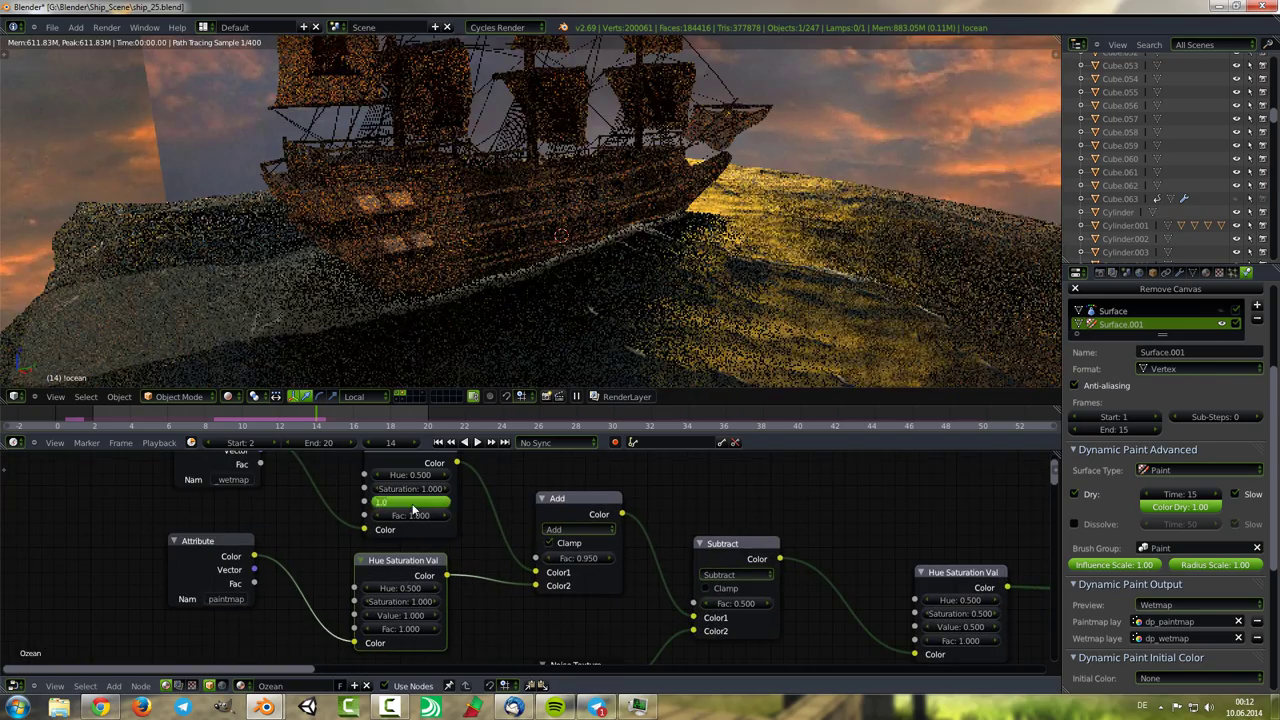
Set the paintmap Hue Saturation Value node's Value to 0.750.
left_click(400, 615)
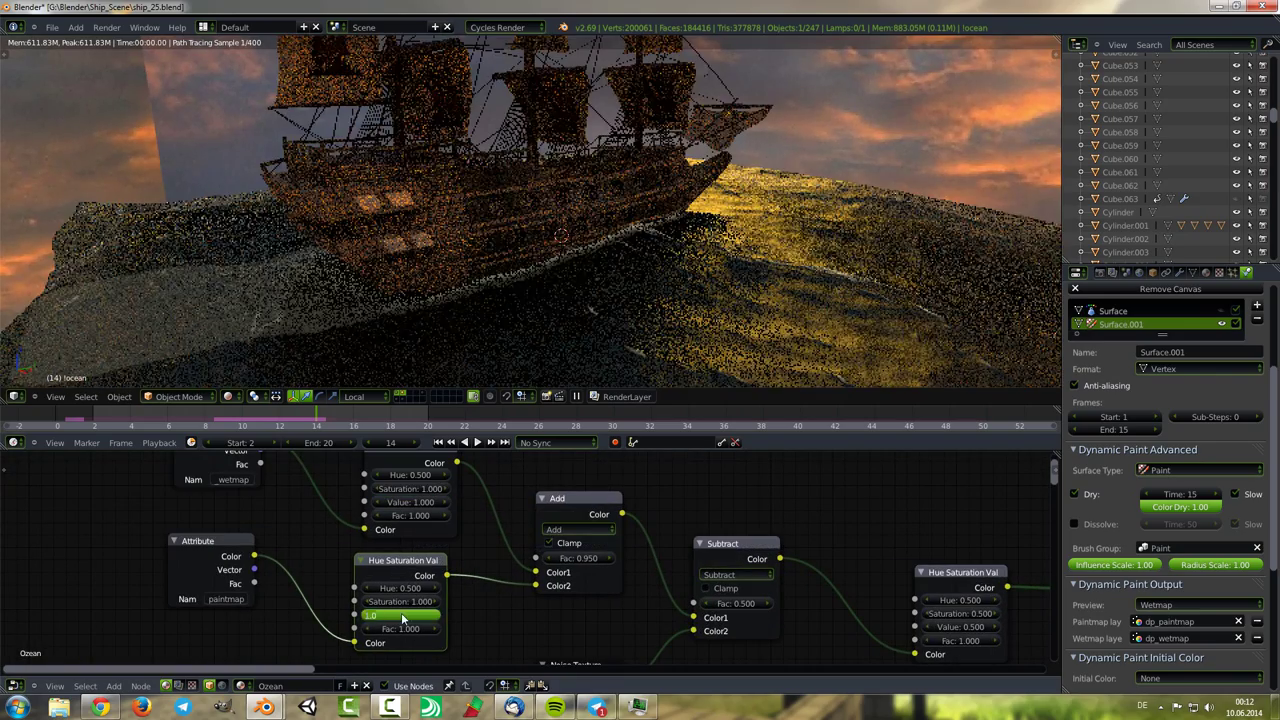
type("0.2")
key("Return")
scroll(401, 619, "up", 1, "ctrl")
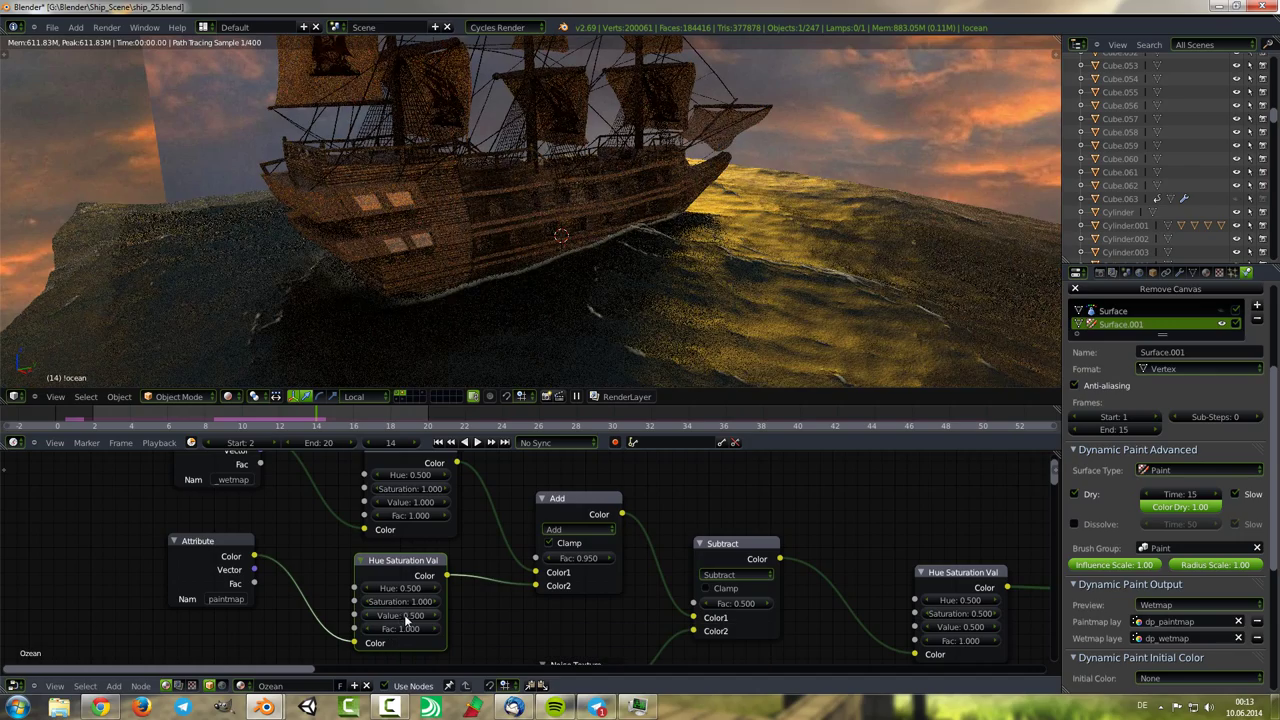
middle_click_drag(437, 576, 281, 546)
left_click_drag(247, 586, 251, 583)
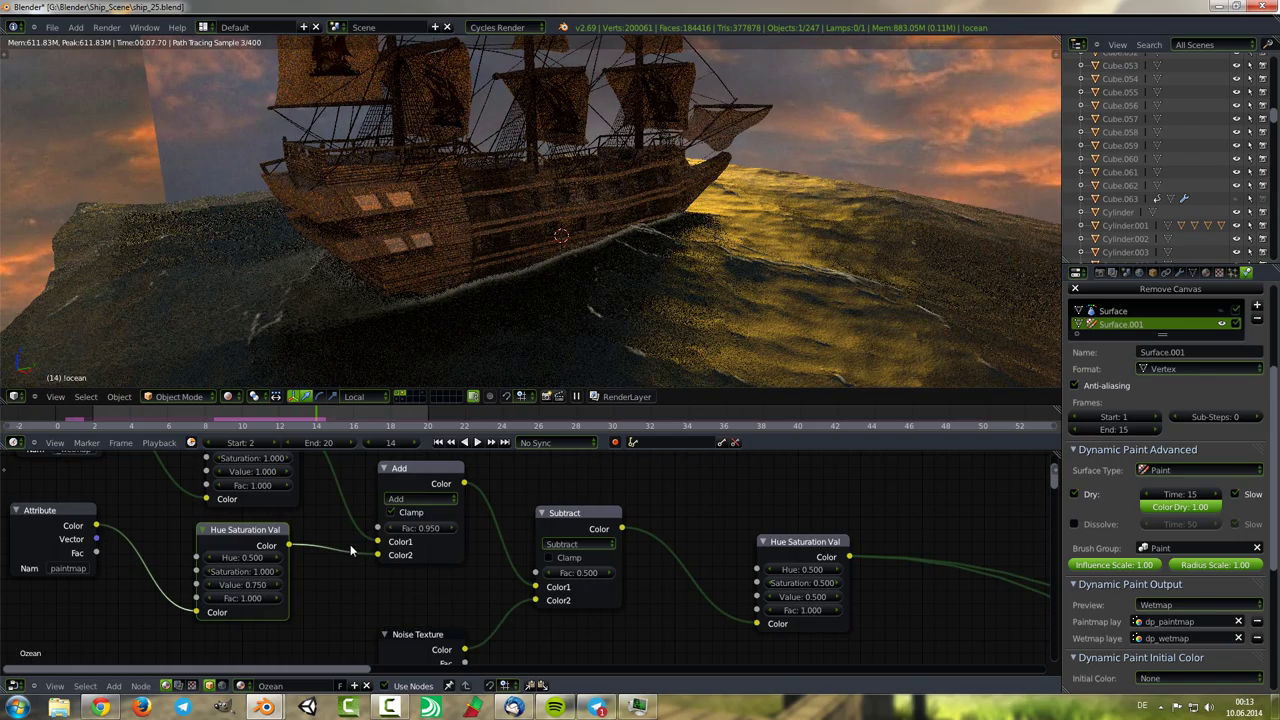
Lower the Noise Texture Scale, finally entering 2.
scroll(440, 528, "down", 2)
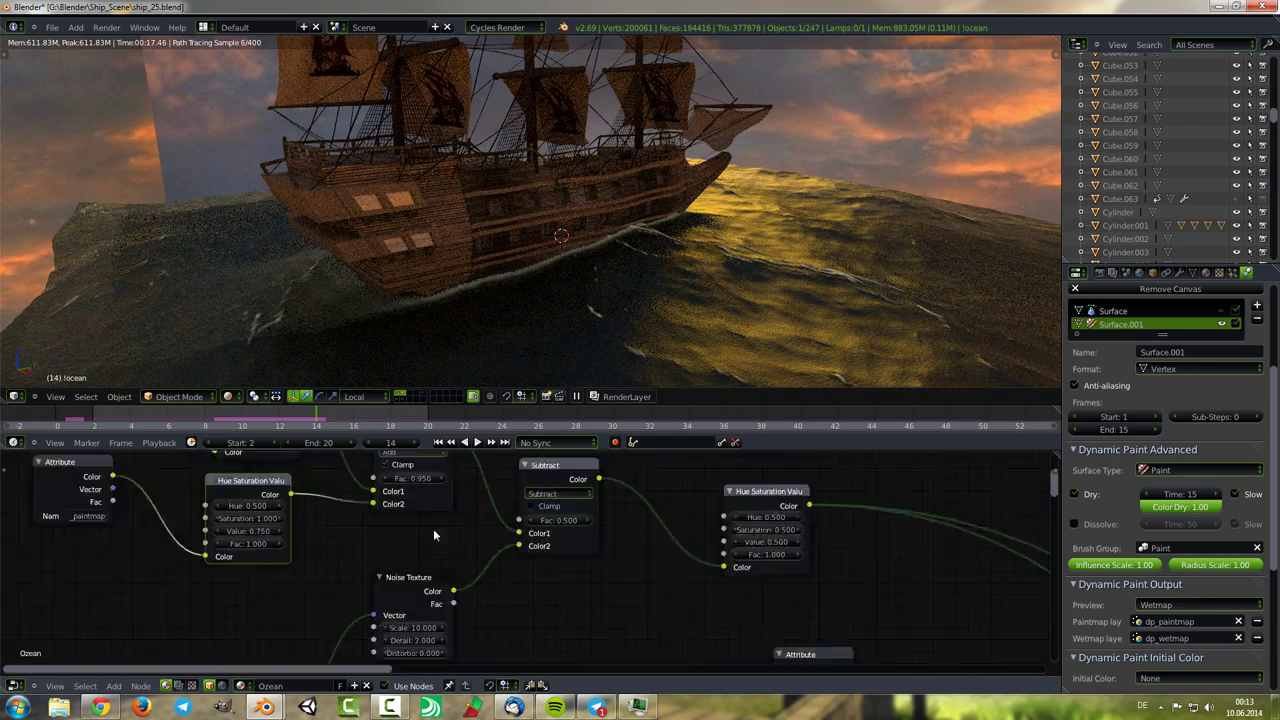
middle_click_drag(433, 528, 427, 544)
scroll(456, 585, "up", 2)
left_click_drag(400, 565, 380, 565)
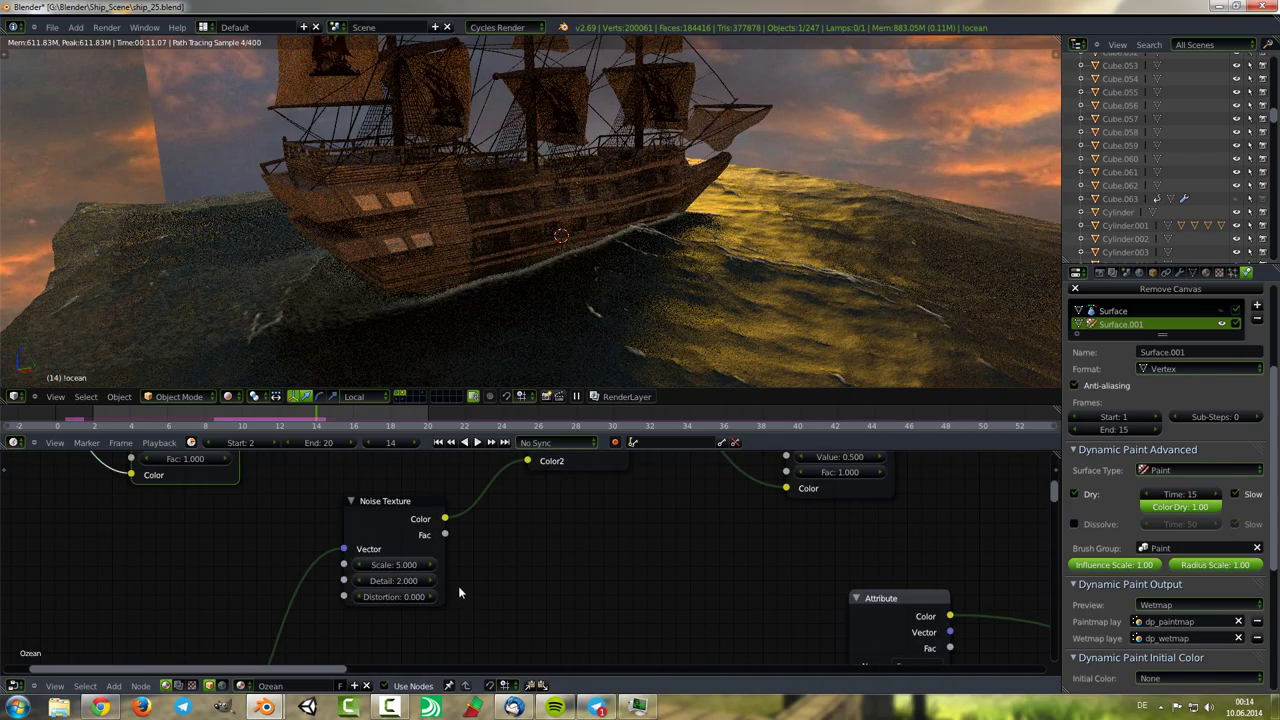
scroll(432, 560, "down", 1)
left_click(426, 587)
type("2")
key("Return")
Switch the 3D viewport to Solid shading.
middle_click_drag(389, 492, 444, 544)
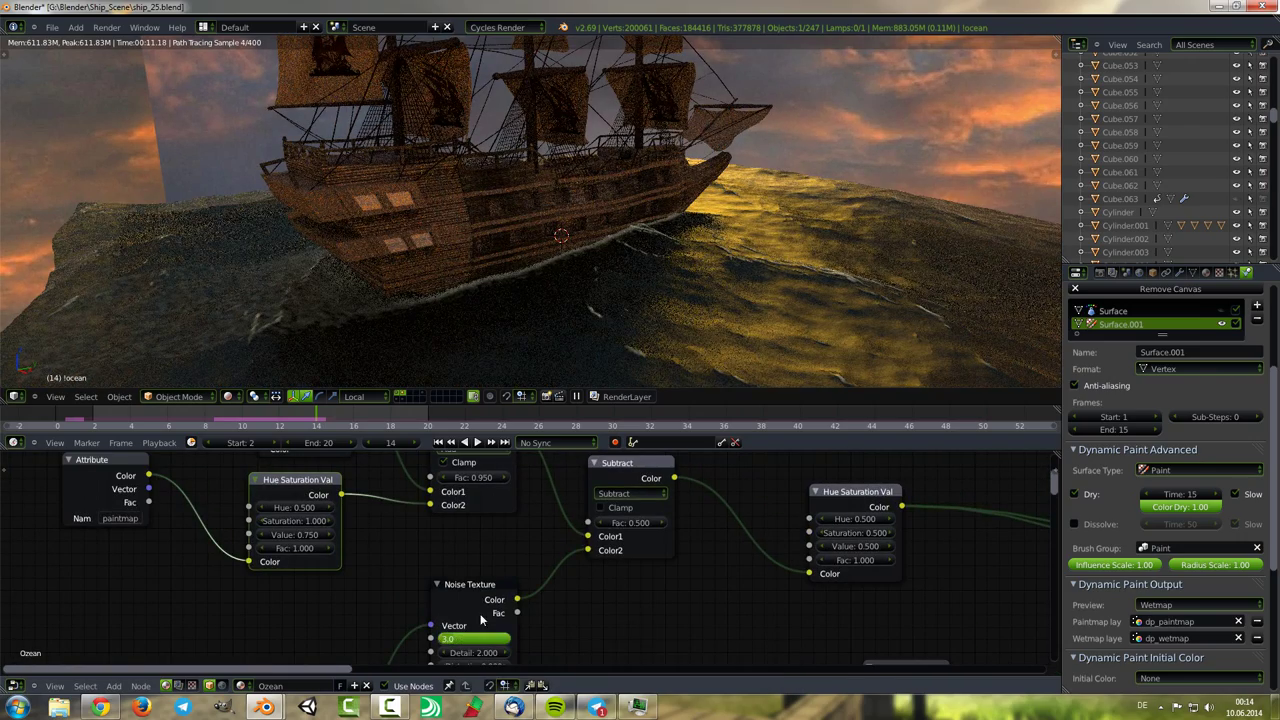
scroll(520, 560, "down", 3)
left_click(228, 396)
left_click(260, 330)
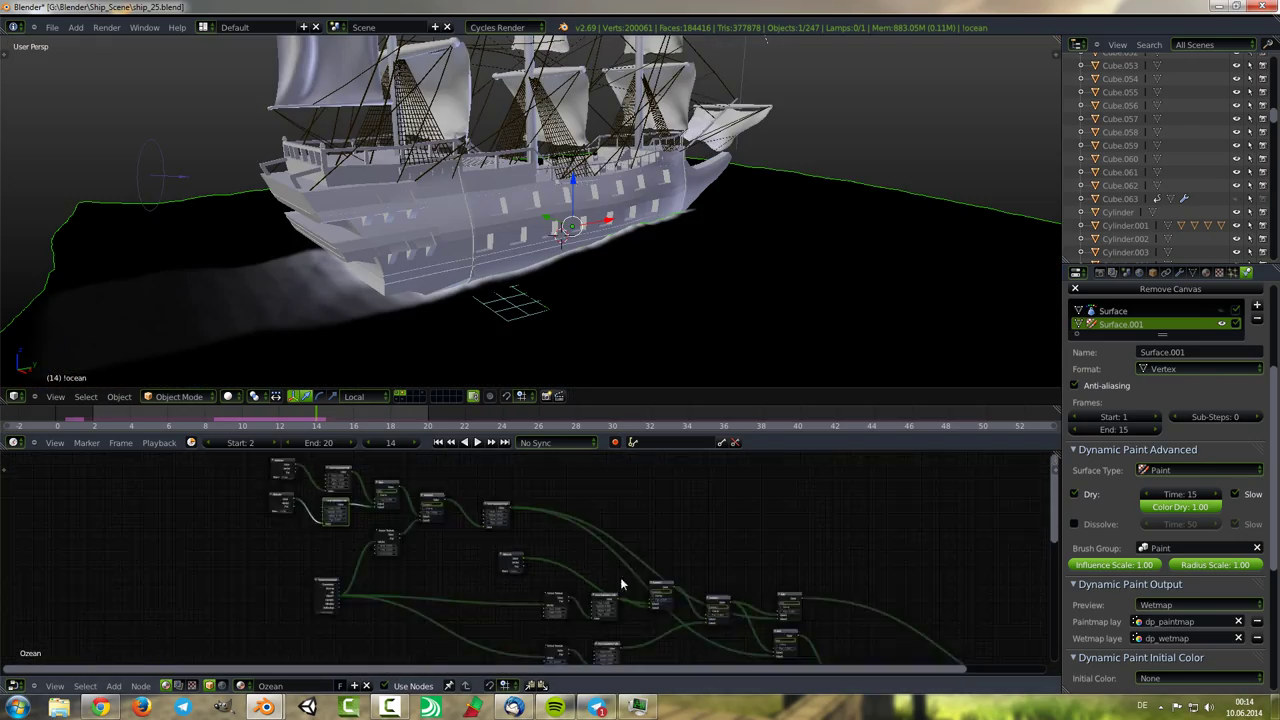
scroll(604, 527, "down", 2)
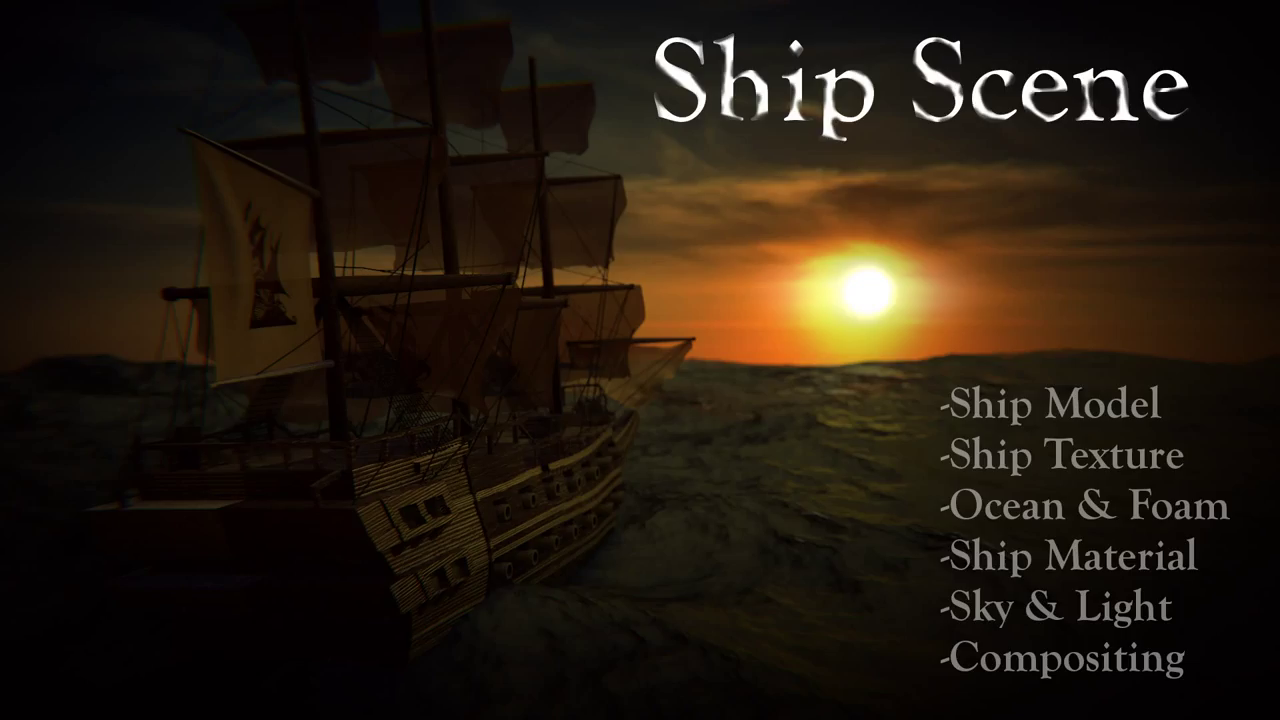